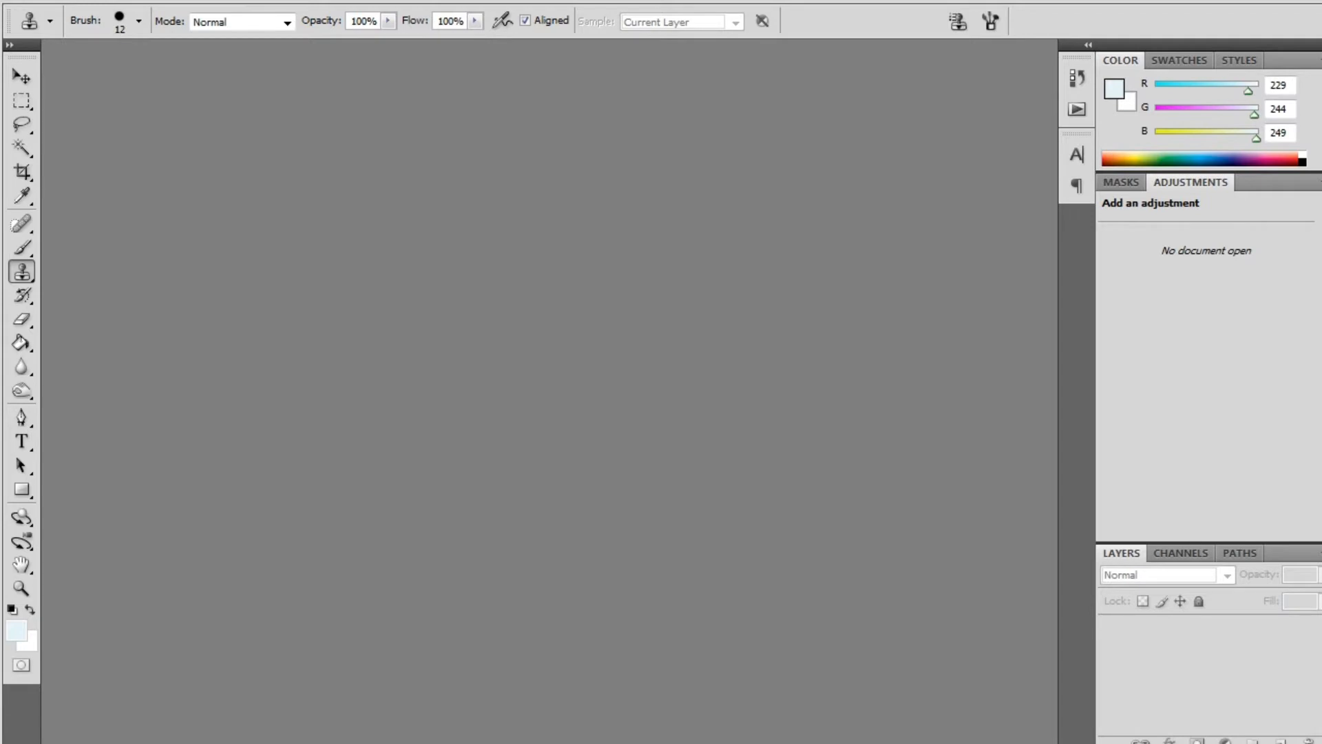
Step: Open man walking.jpg, duplicate its Background layer and delete the locked original
drag(184, 431, 523, 296)
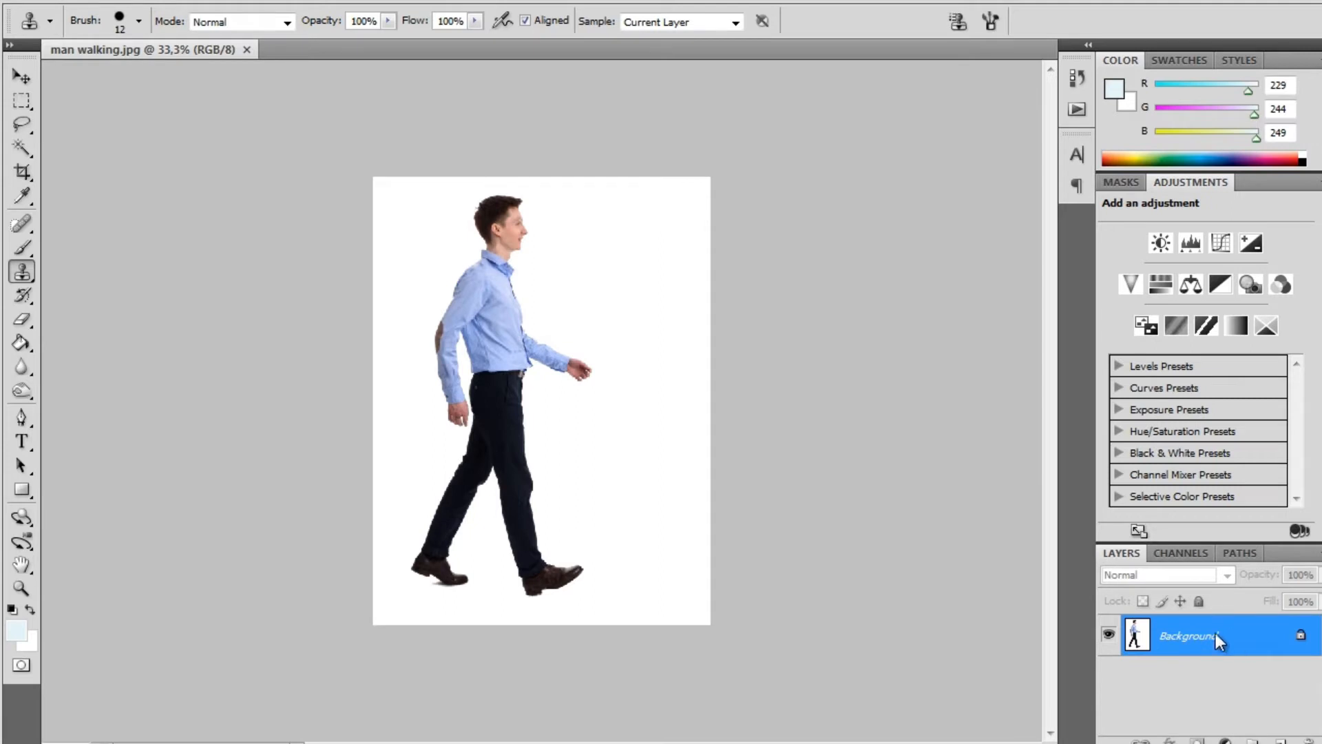
drag(1176, 635, 1282, 740)
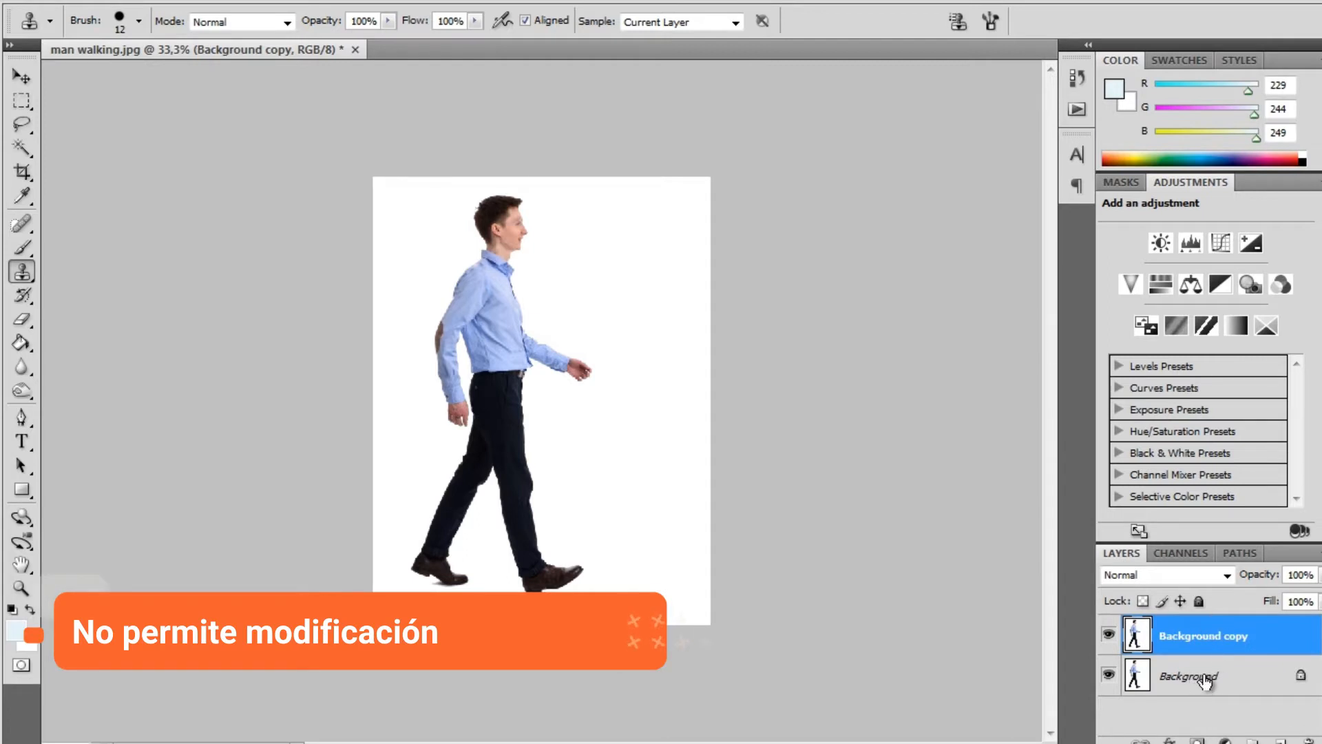
drag(1179, 678, 1310, 739)
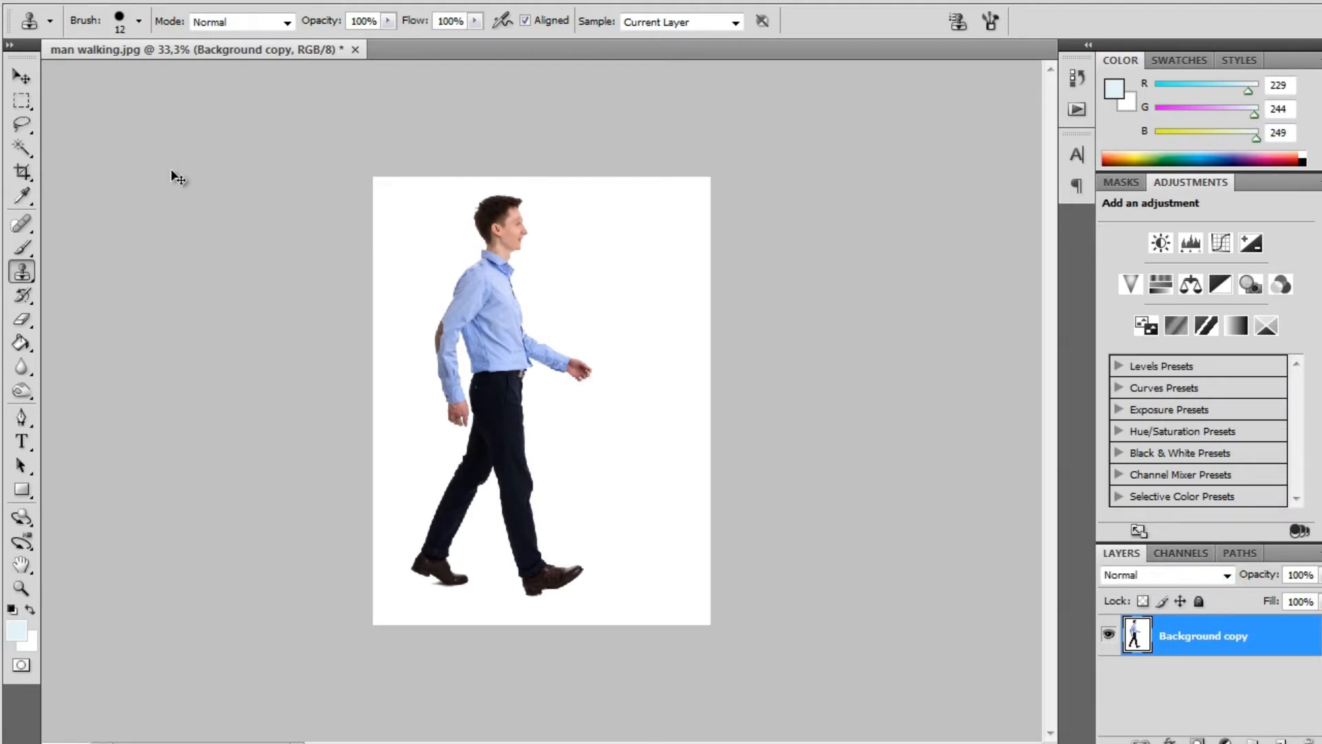
Step: Duplicate the Background copy layer, hide the lower of the two layers and make that hidden layer active
key(ctrl+plus)
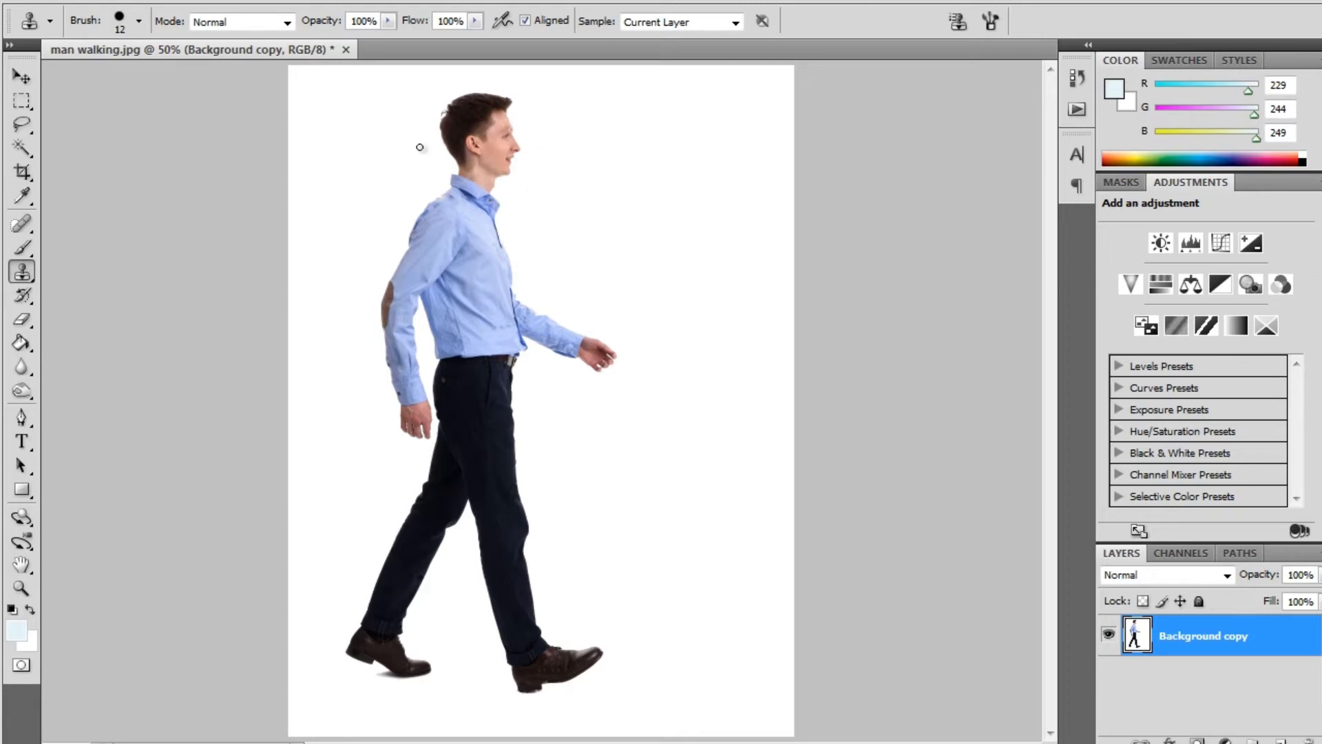
click(22, 124)
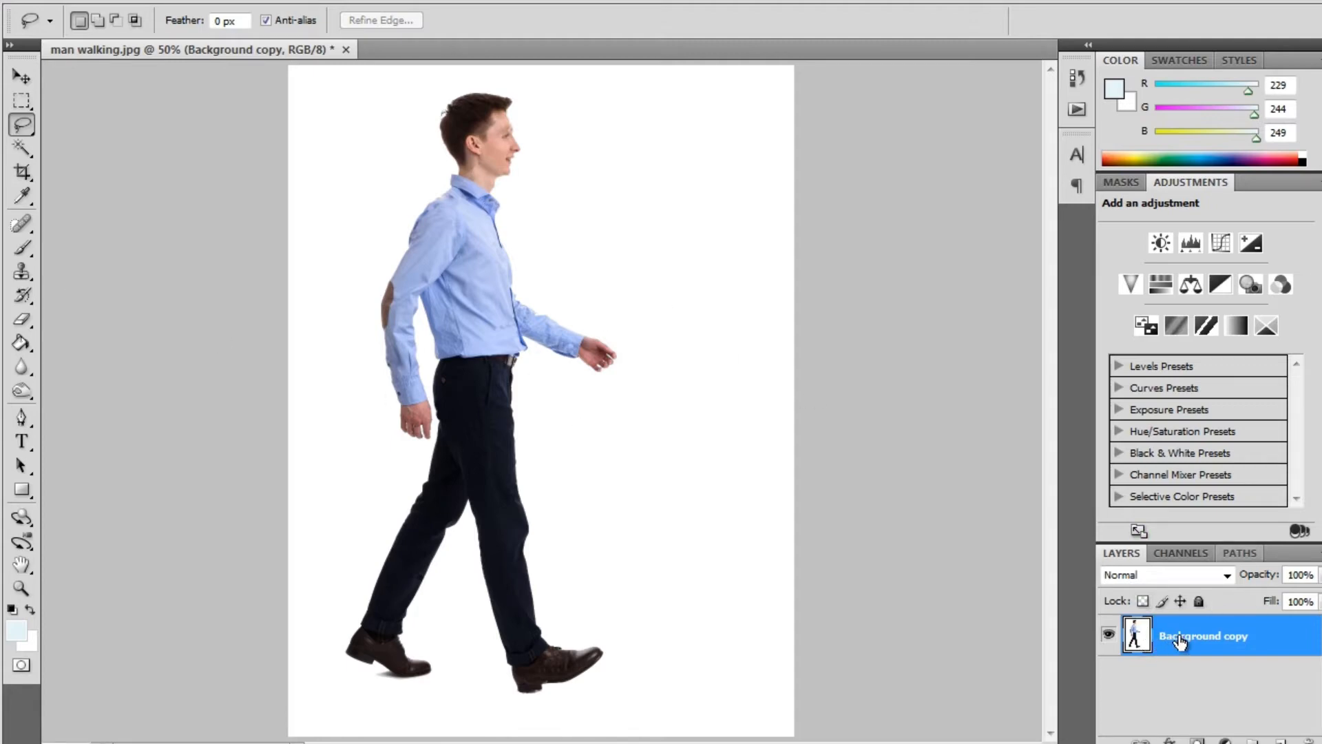
drag(1201, 634, 1280, 740)
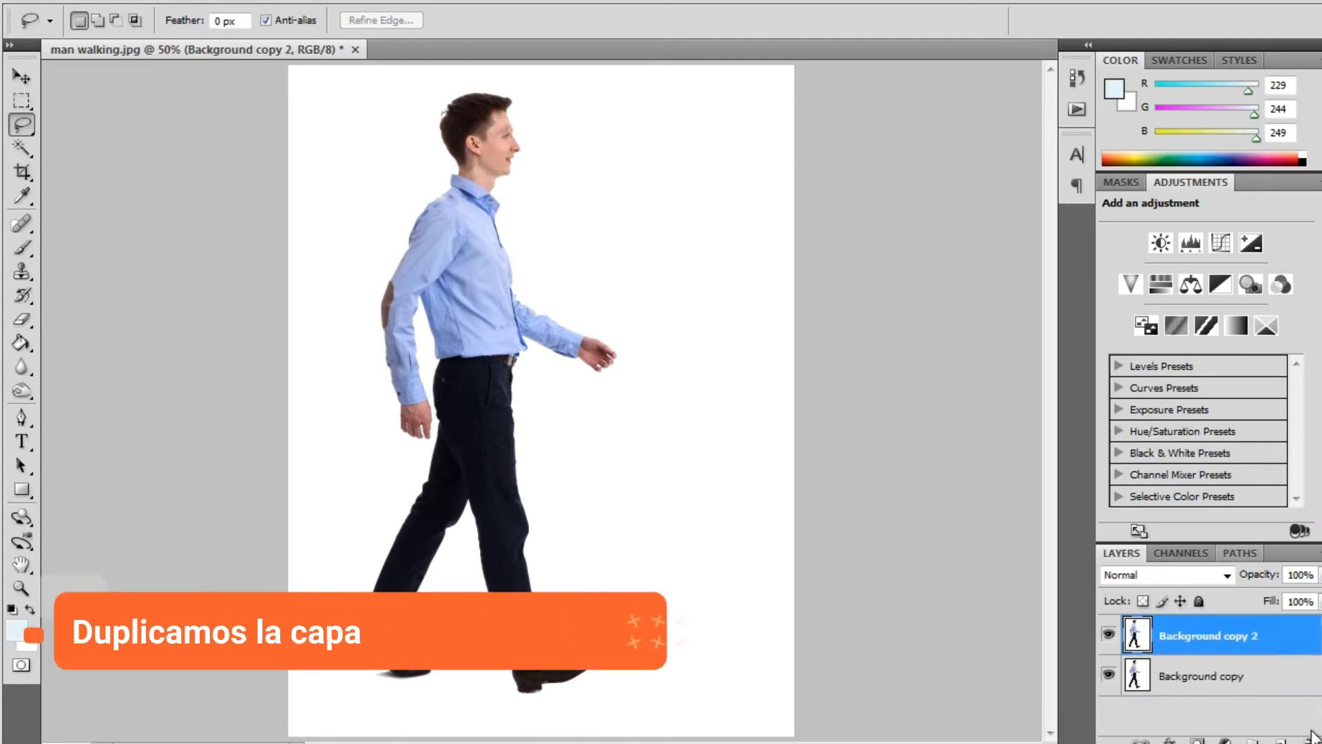
click(1109, 675)
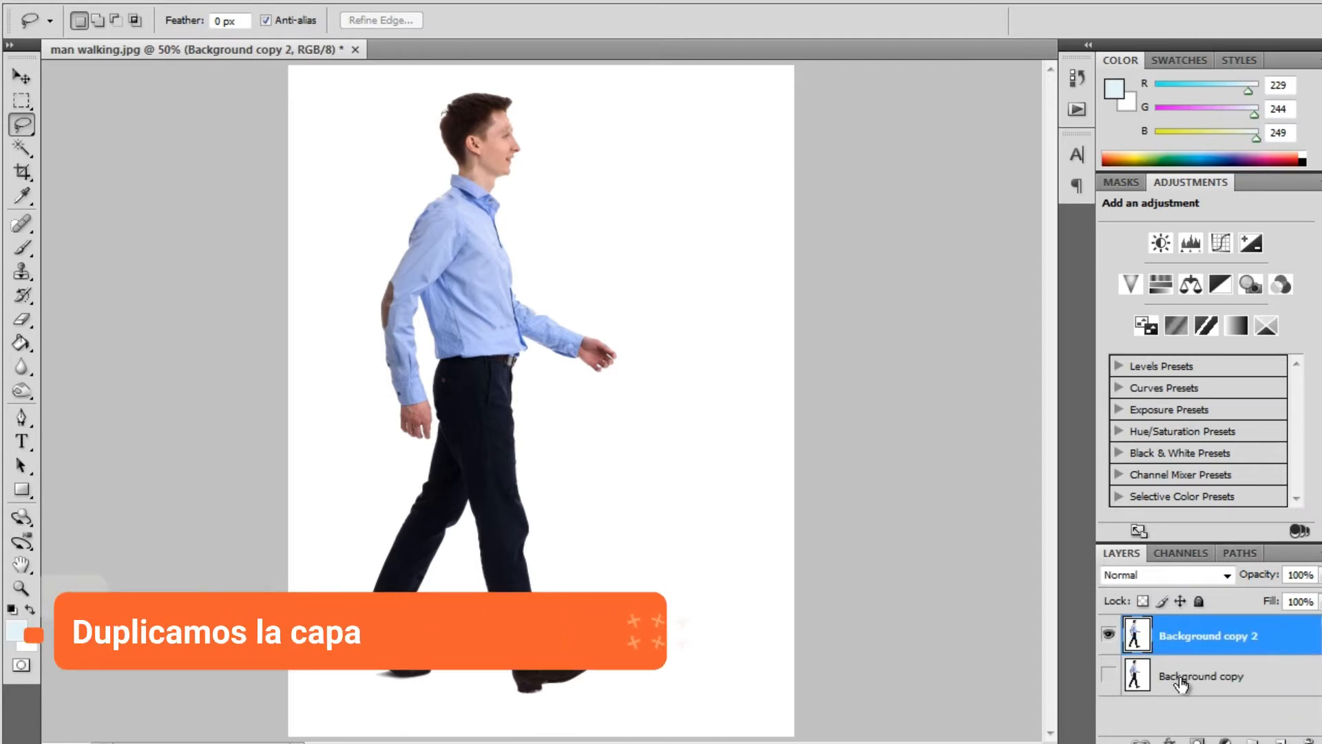
click(1229, 677)
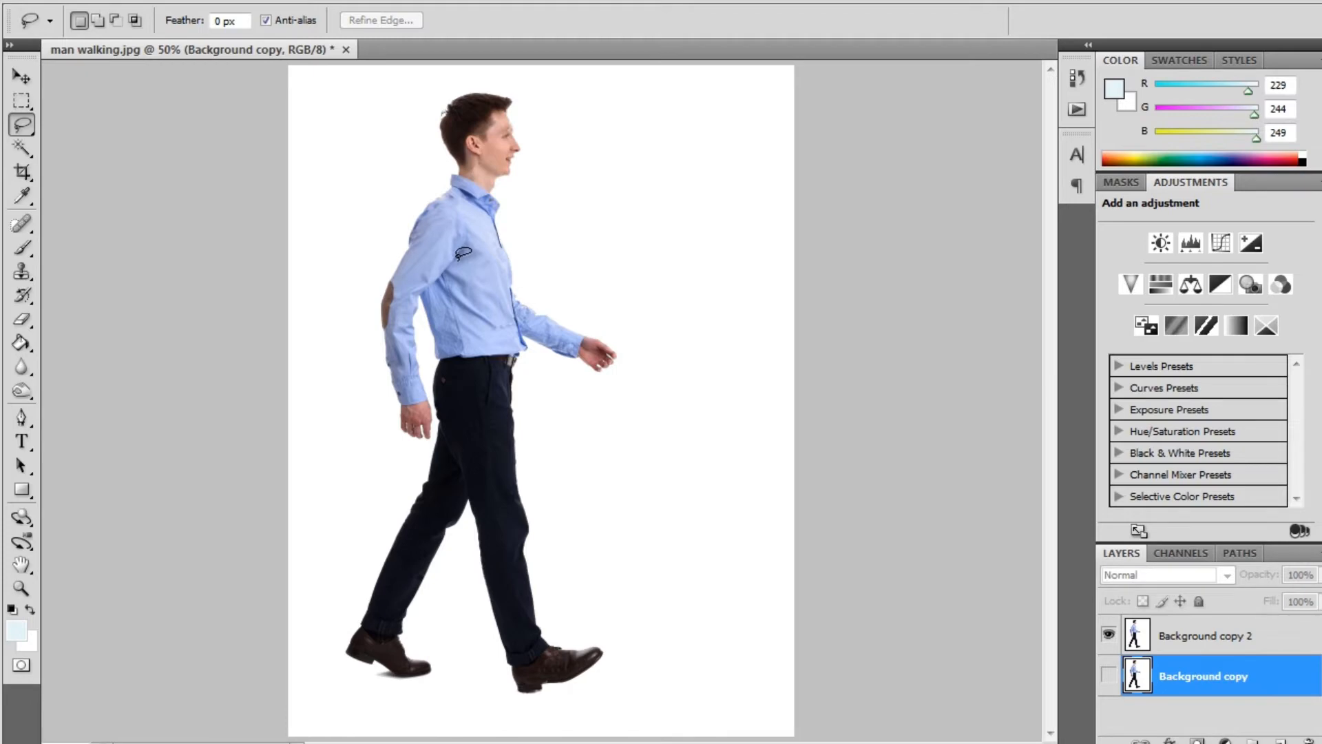
mouse_move(460, 253)
mouse_down()
mouse_move(485, 241)
mouse_move(470, 252)
mouse_up()
key(ctrl)
key(ctrl+d)
drag(450, 263, 473, 237)
key(ctrl+d)
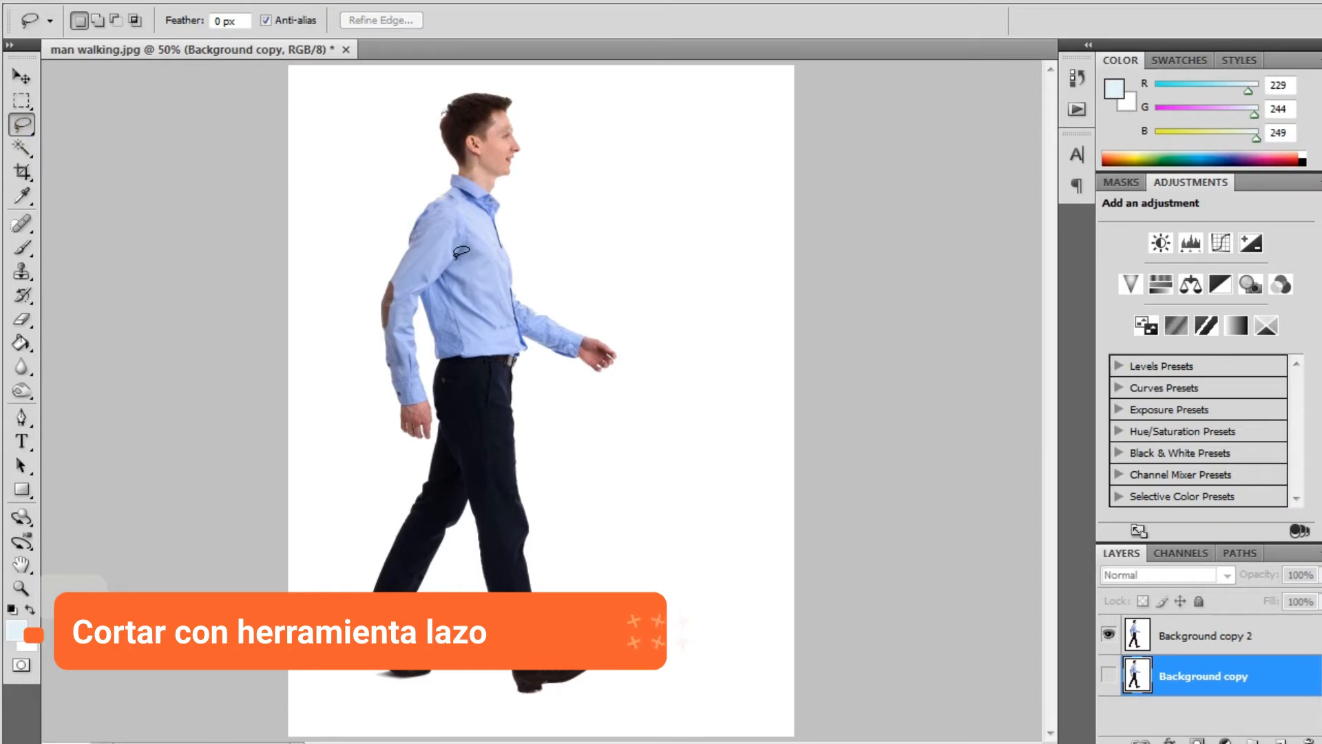
Step: Outline the man's rear arm from shoulder to hand with the Lasso and subtract the surrounding white with the Magic Wand
mouse_move(454, 256)
mouse_down()
mouse_move(474, 221)
mouse_move(447, 208)
mouse_move(392, 253)
mouse_move(376, 291)
mouse_move(382, 380)
mouse_move(424, 447)
mouse_move(436, 428)
mouse_move(418, 311)
mouse_up()
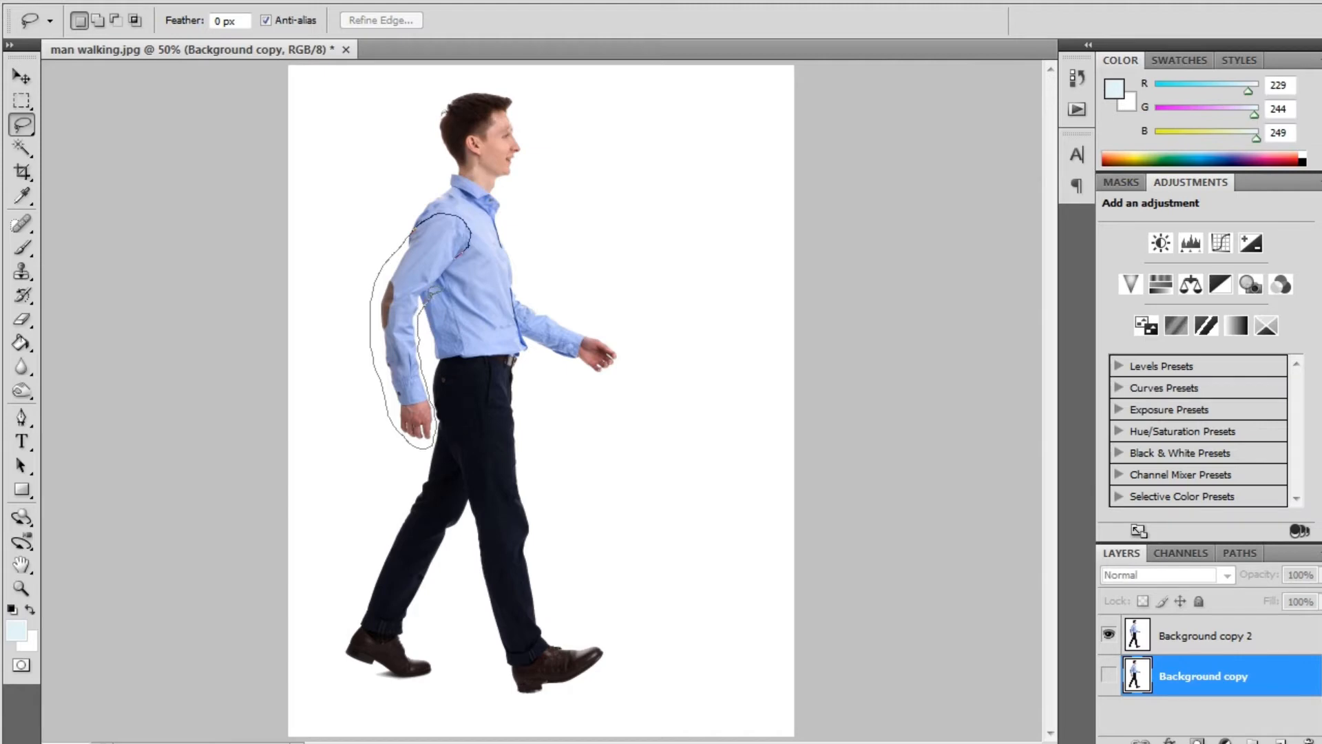
drag(463, 252, 471, 256)
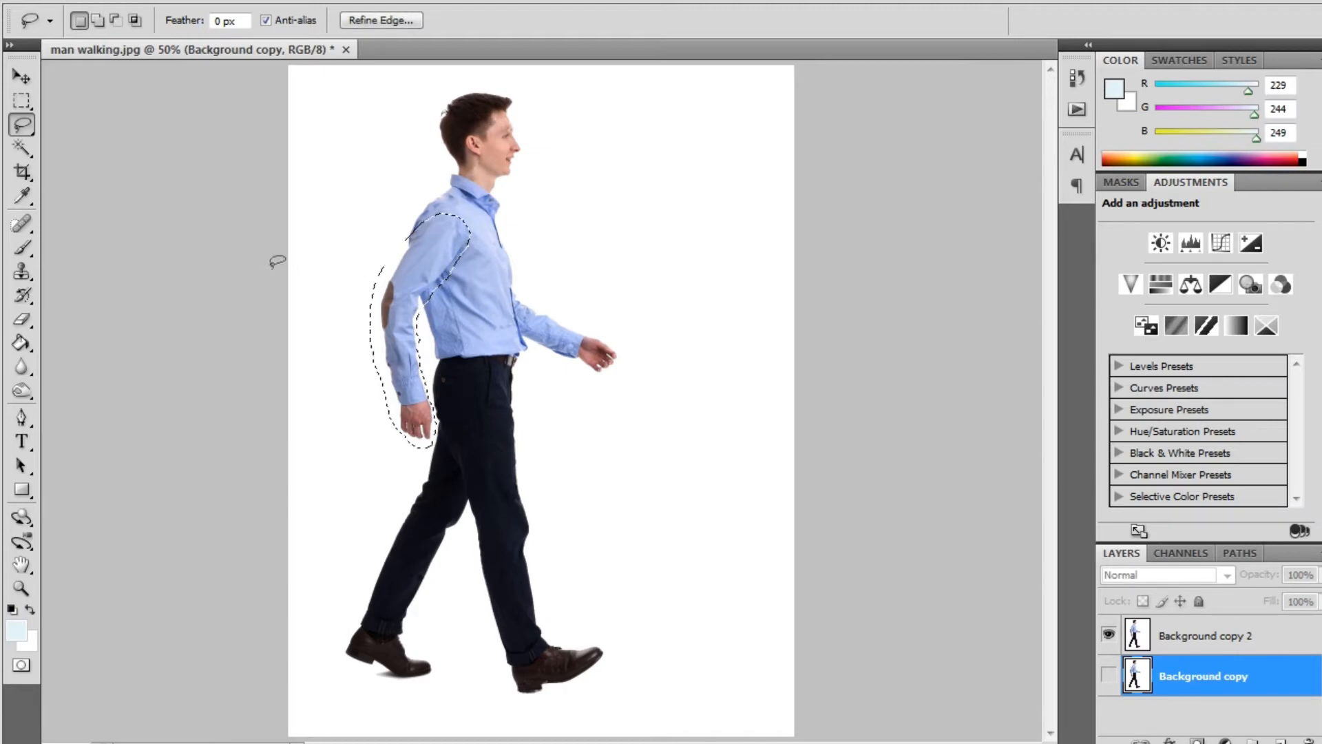
click(22, 147)
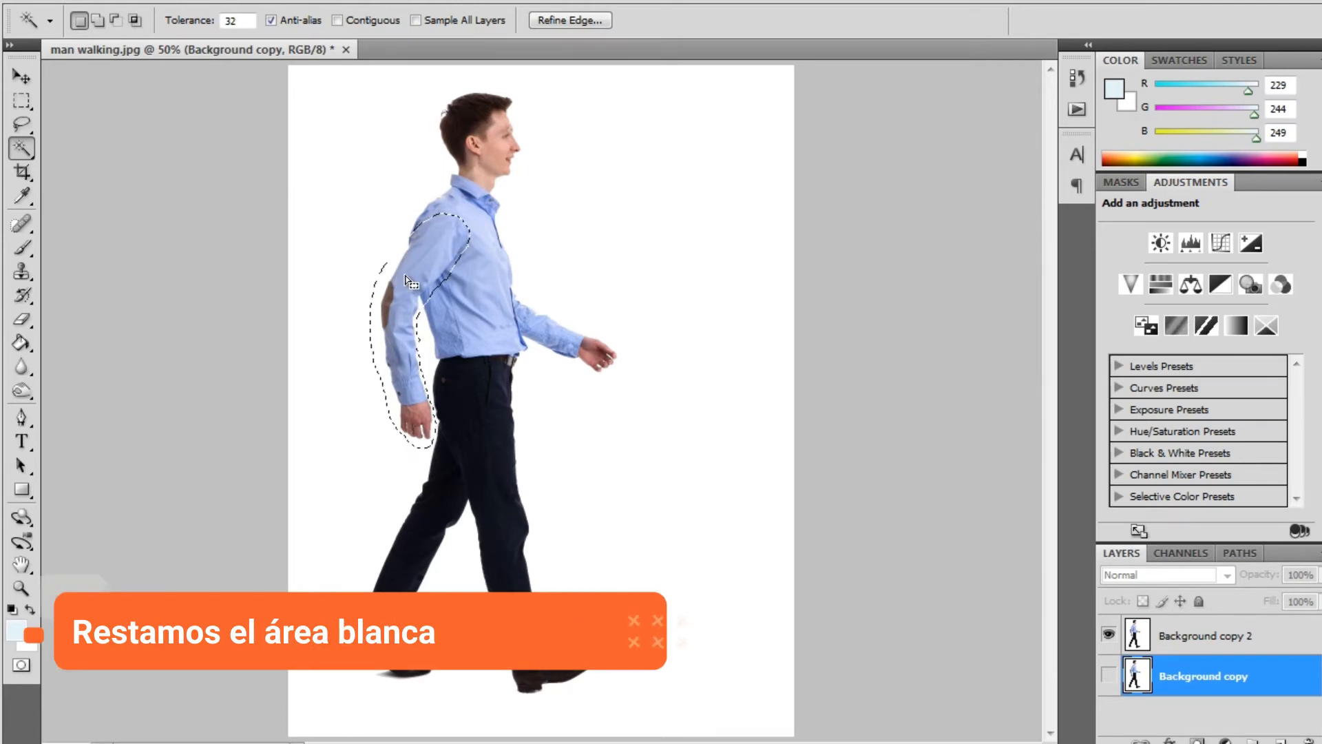
key(alt)
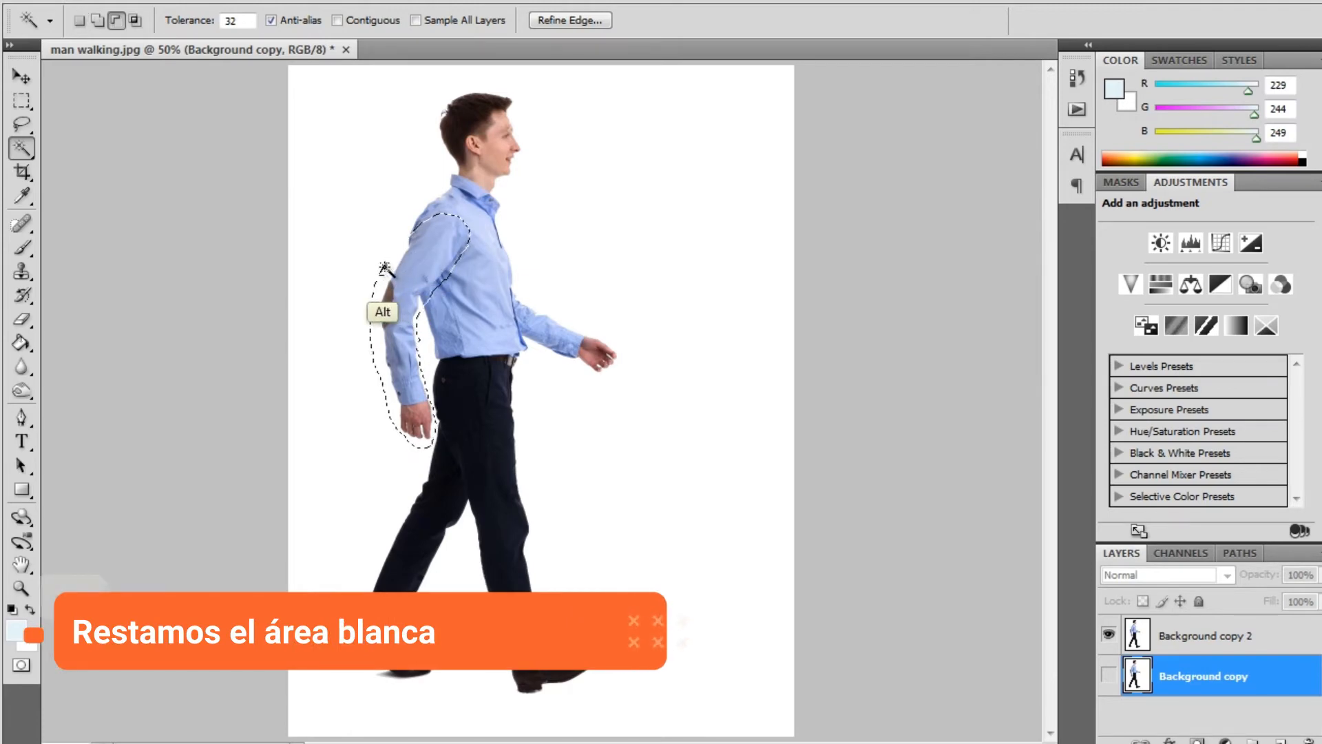
alt+click(381, 274)
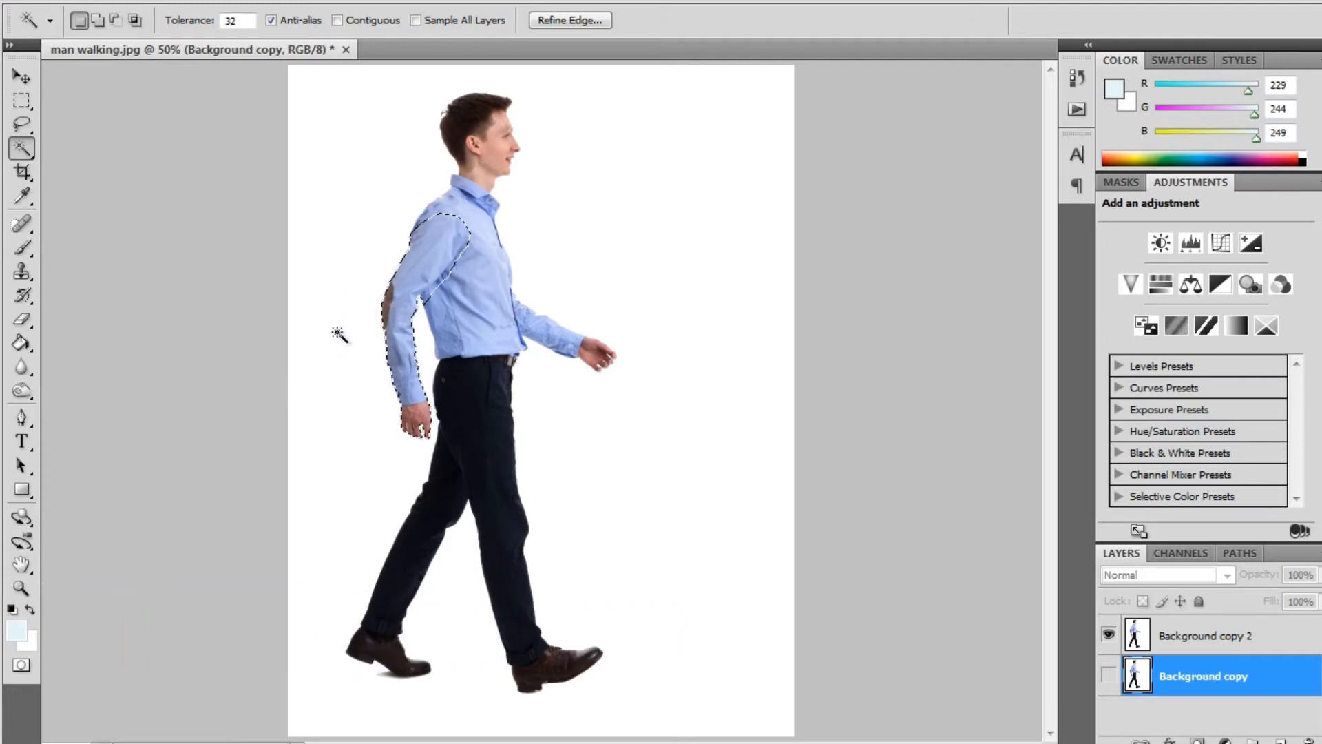
Step: Try adding the white background to the arm selection with the Magic Wand, and undo the addition
shift+click(381, 313)
key(shift)
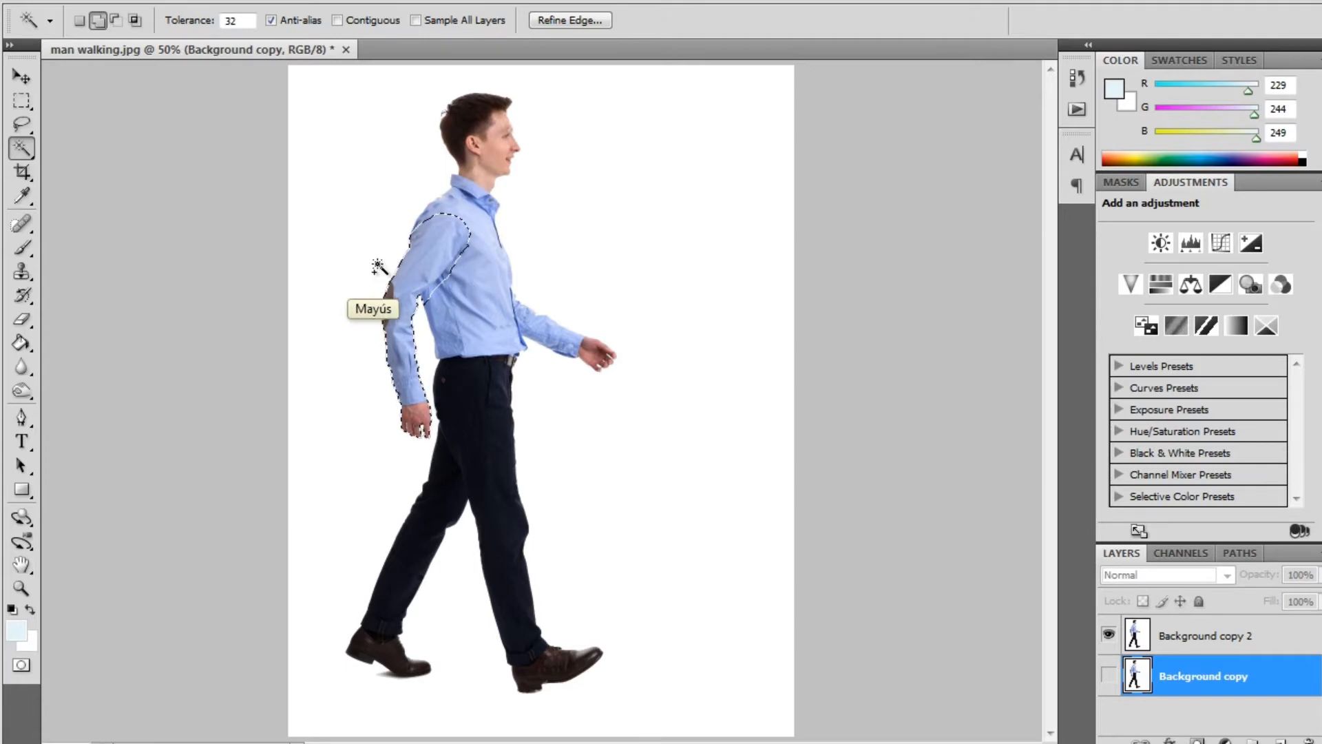
click(376, 298)
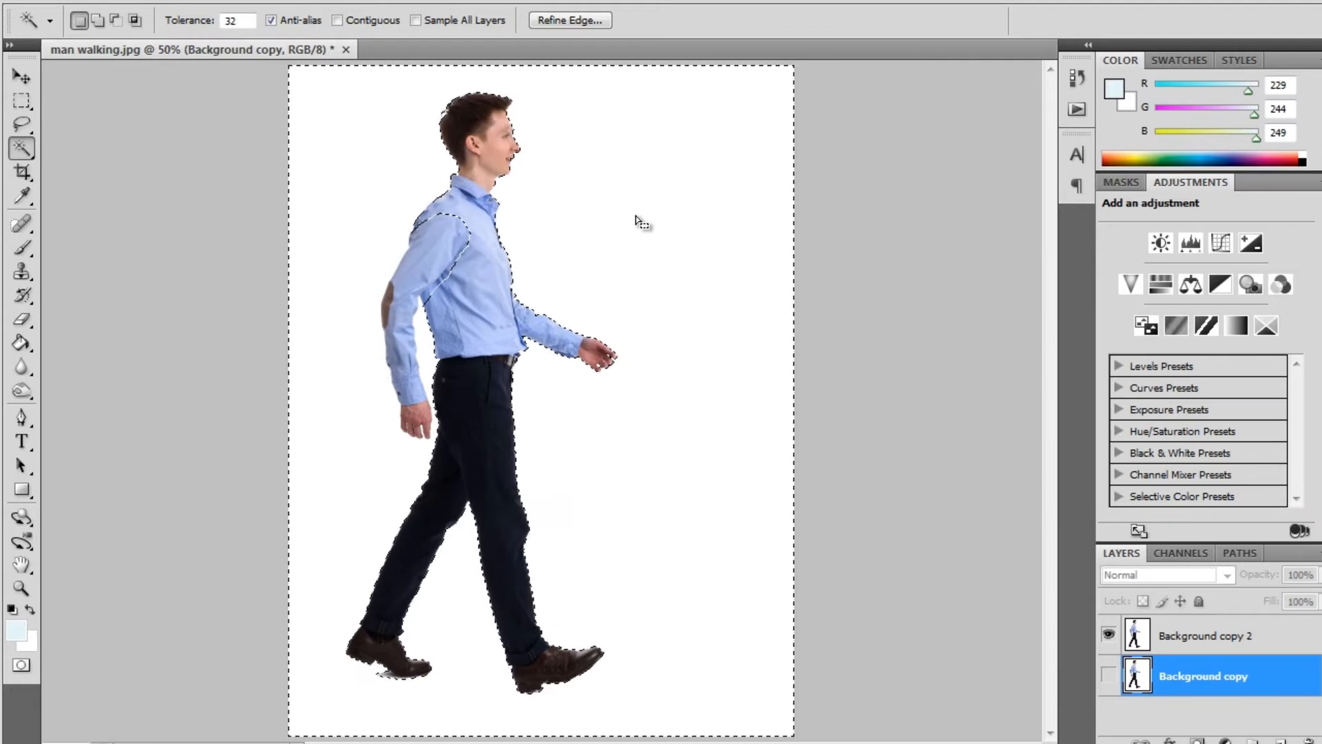
key(ctrl)
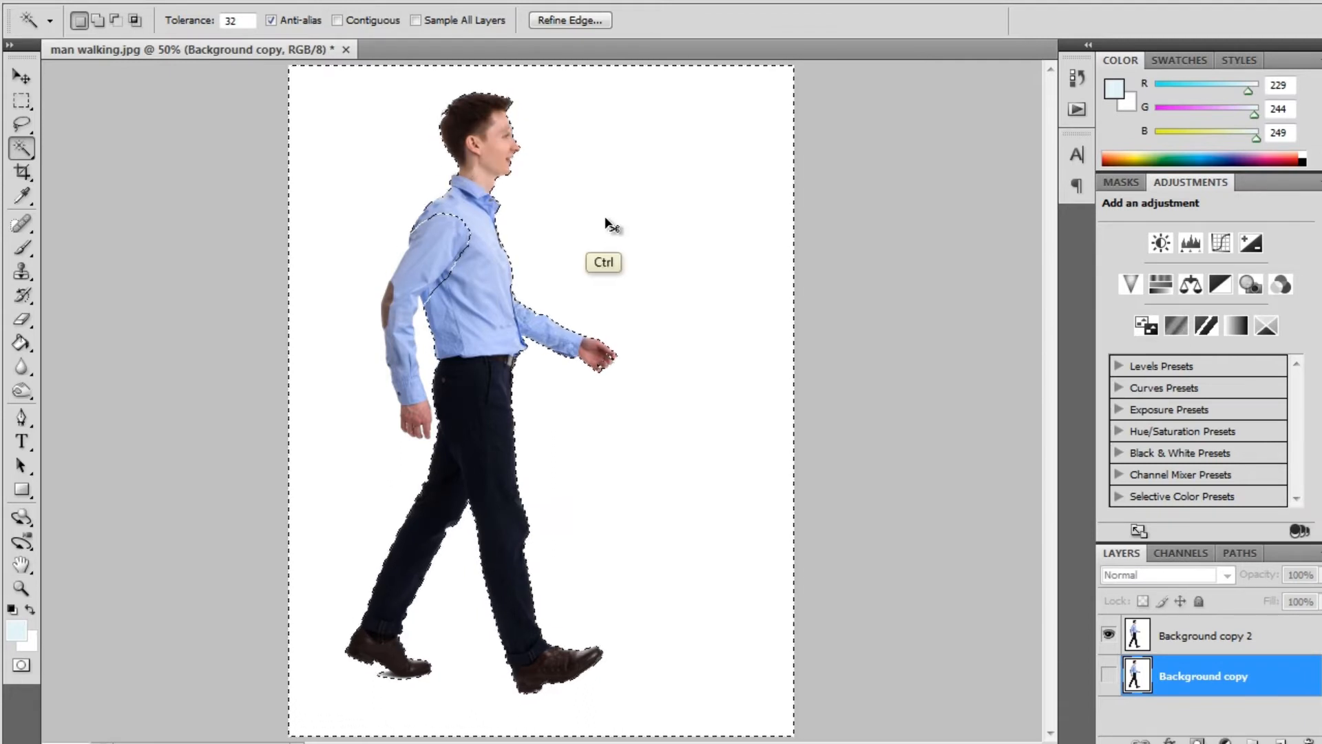
key(ctrl+z)
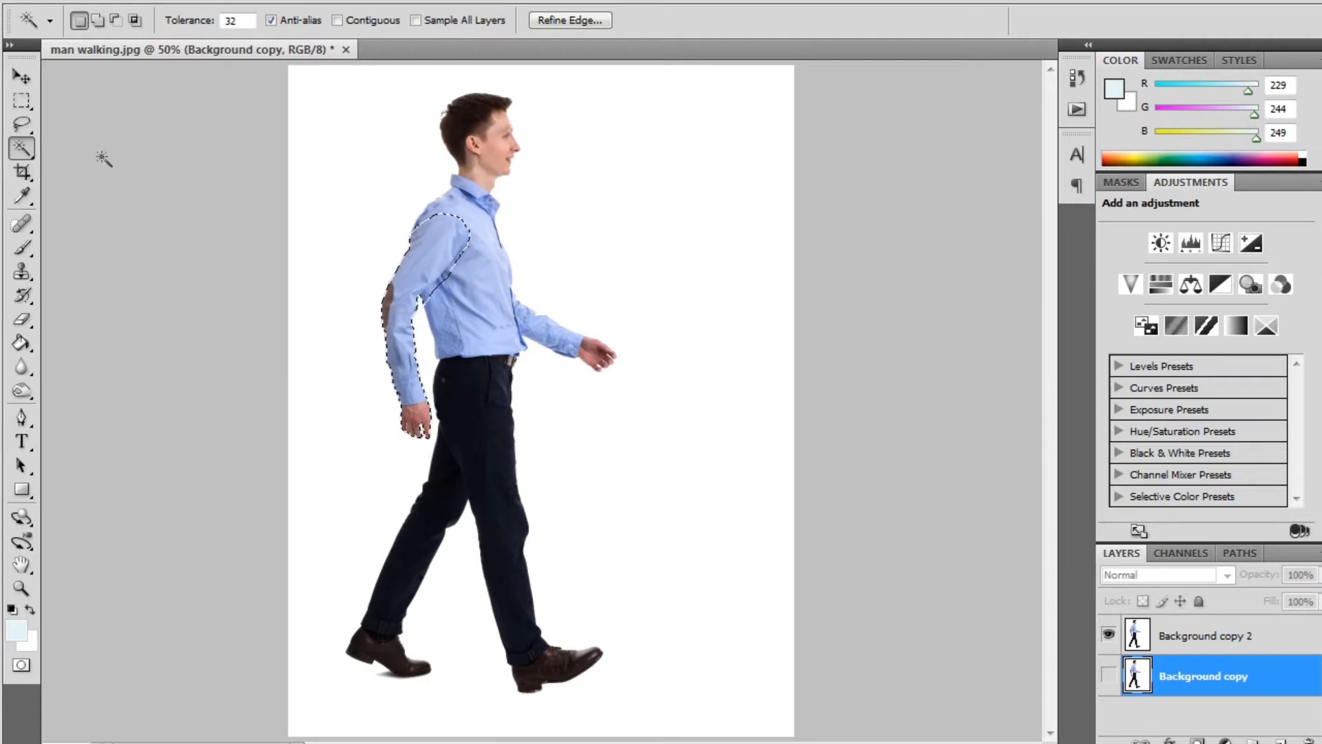
Step: Subtract the strip of torso shirt along the inner upper arm and armpit from the selection with the Lasso
click(25, 125)
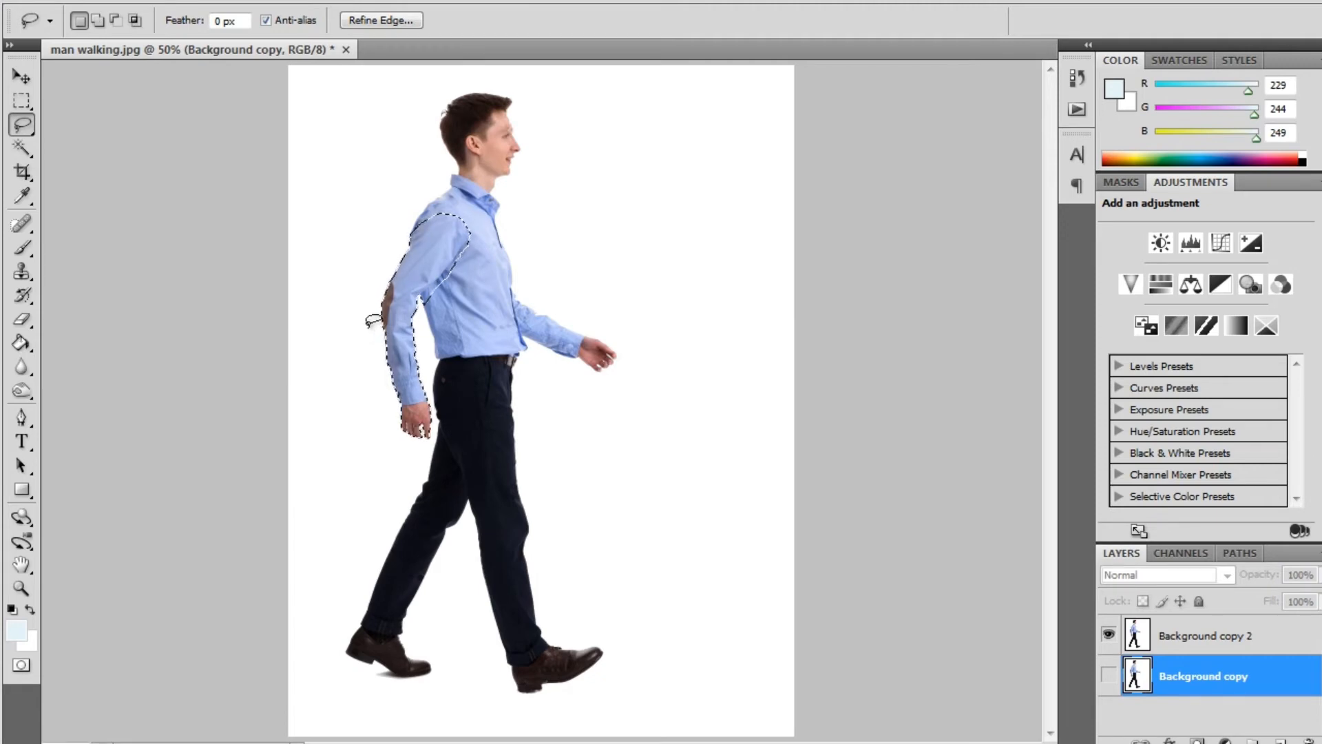
key(ctrl+plus)
key(ctrl+plus)
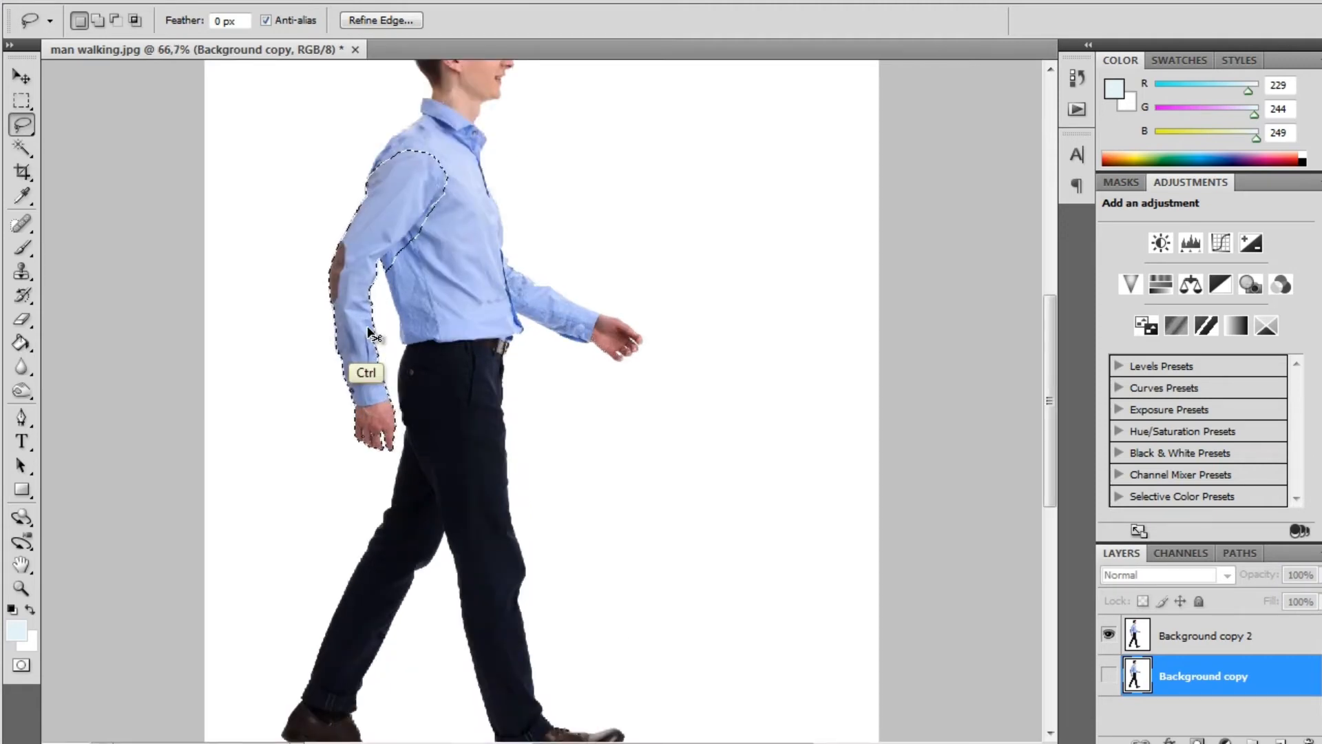
drag(275, 211, 496, 446)
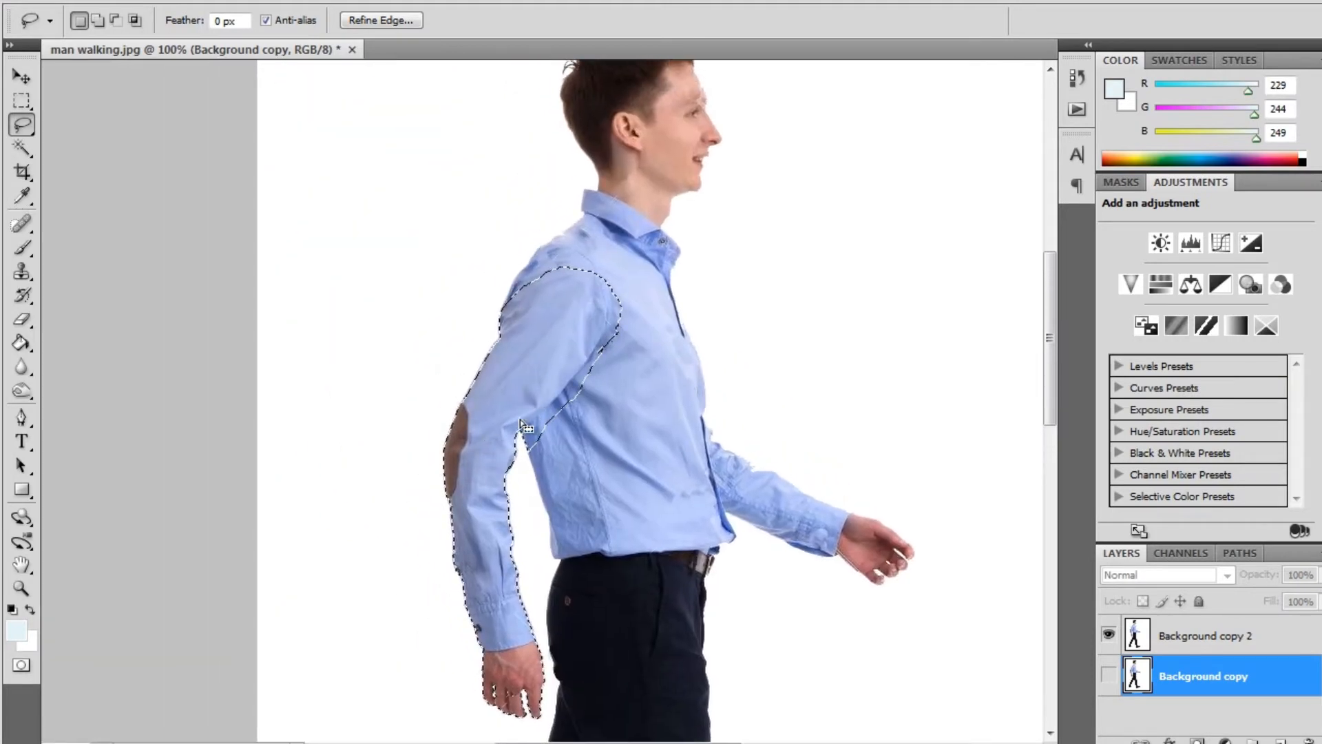
drag(487, 307, 382, 307)
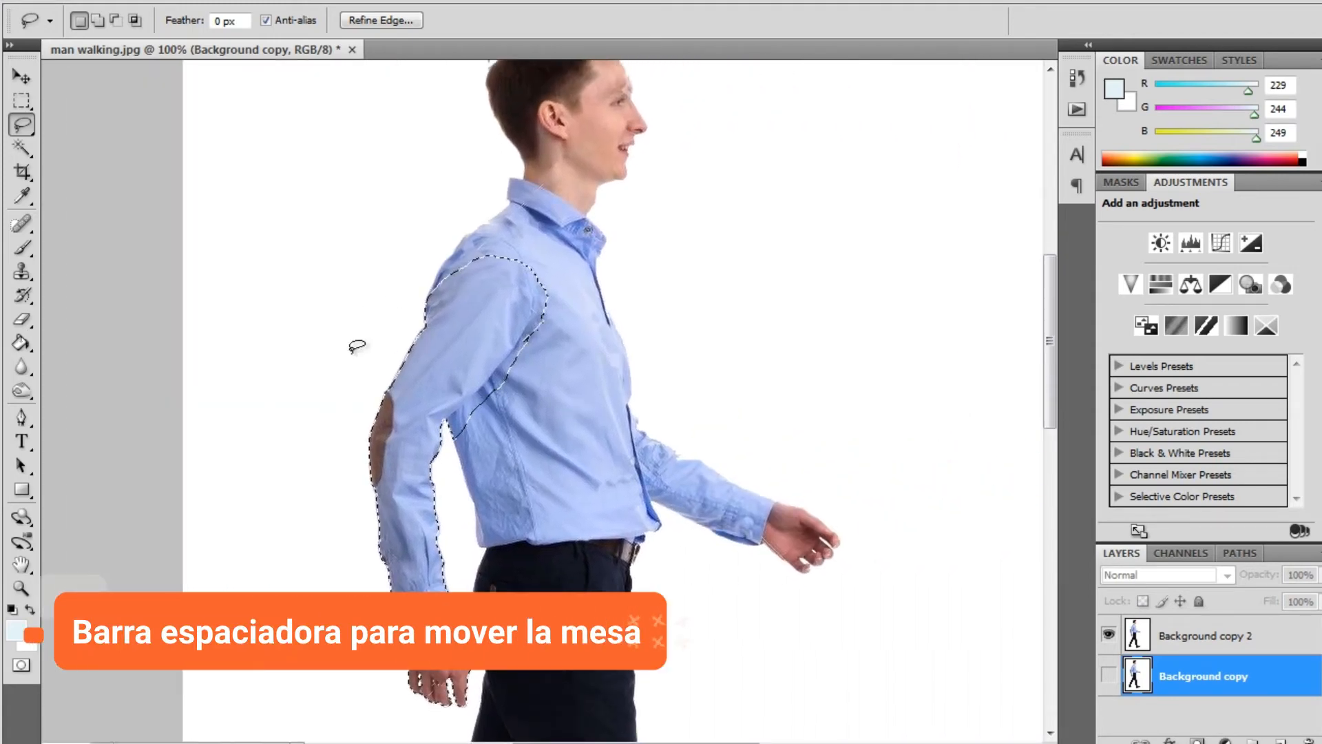
mouse_move(490, 363)
mouse_down()
mouse_move(378, 345)
mouse_move(509, 356)
mouse_up()
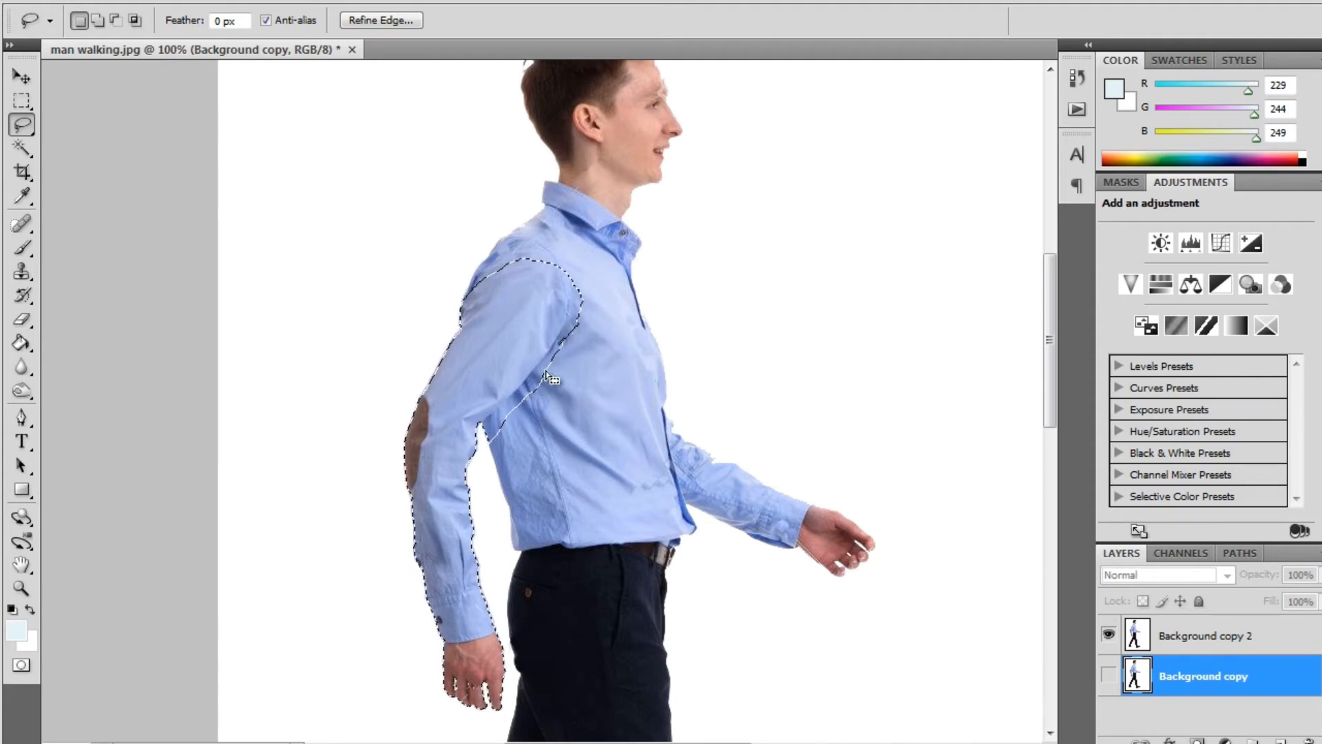
key(alt)
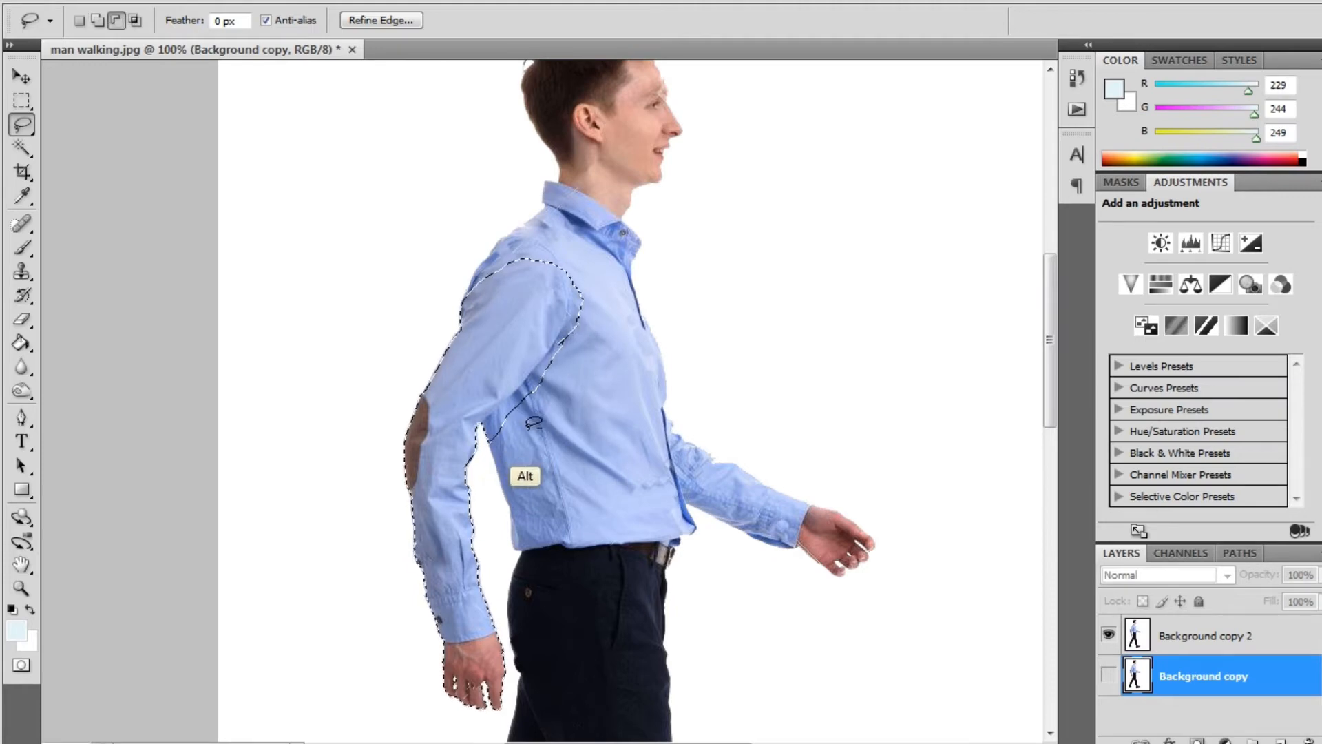
click(480, 422)
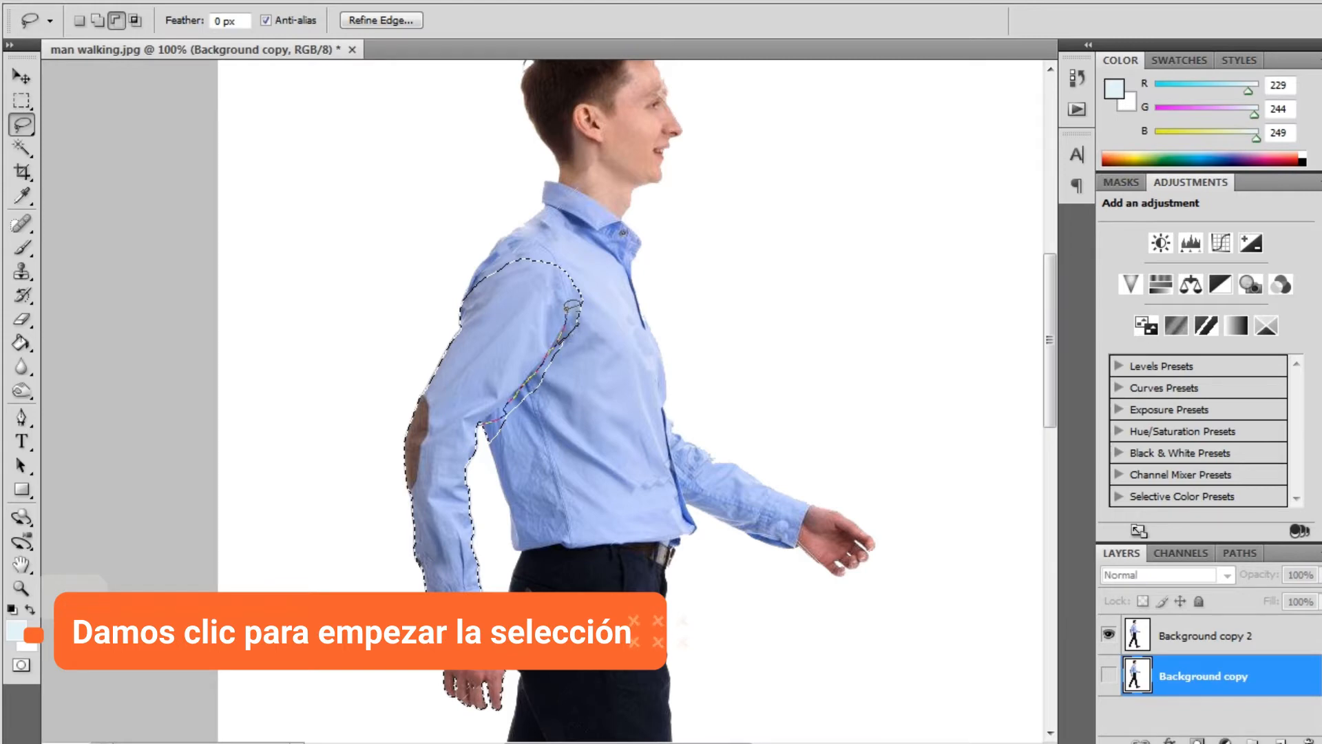
mouse_move(565, 281)
mouse_down()
mouse_move(586, 270)
mouse_move(593, 309)
mouse_move(576, 364)
mouse_up()
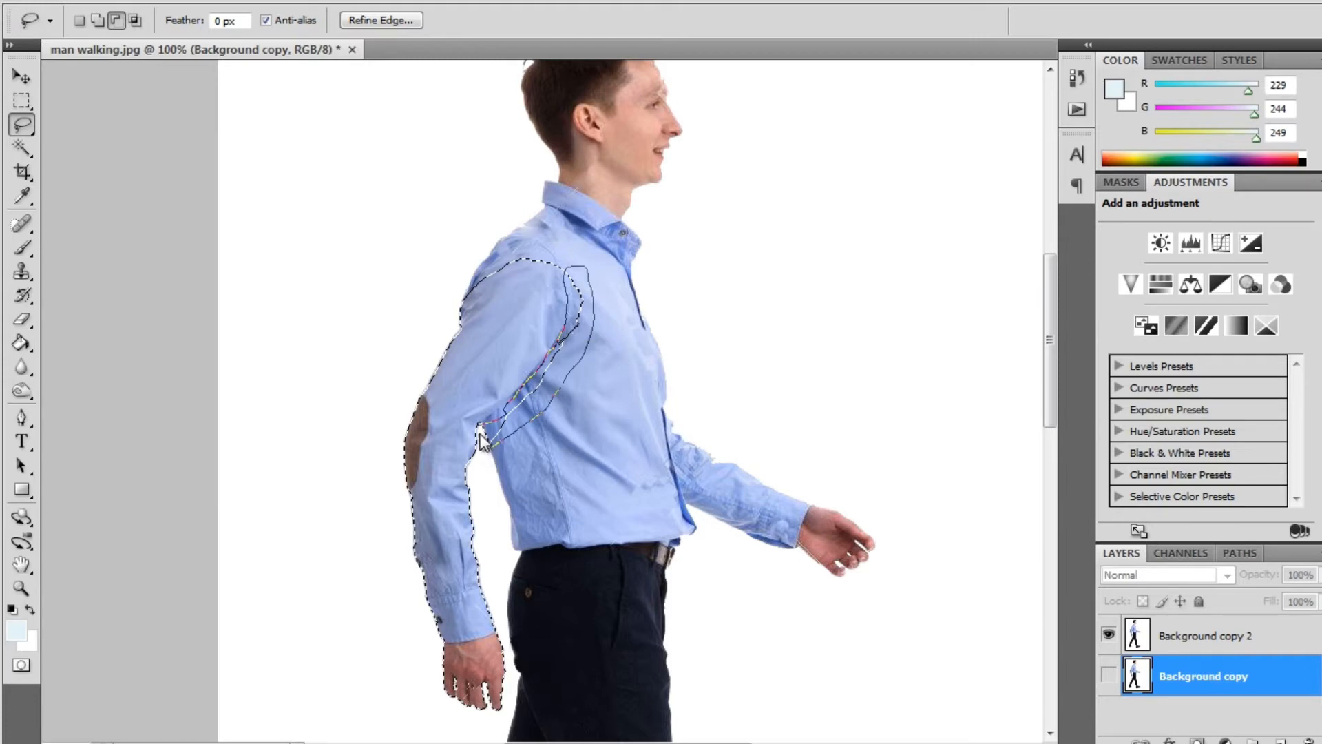
drag(480, 435, 482, 433)
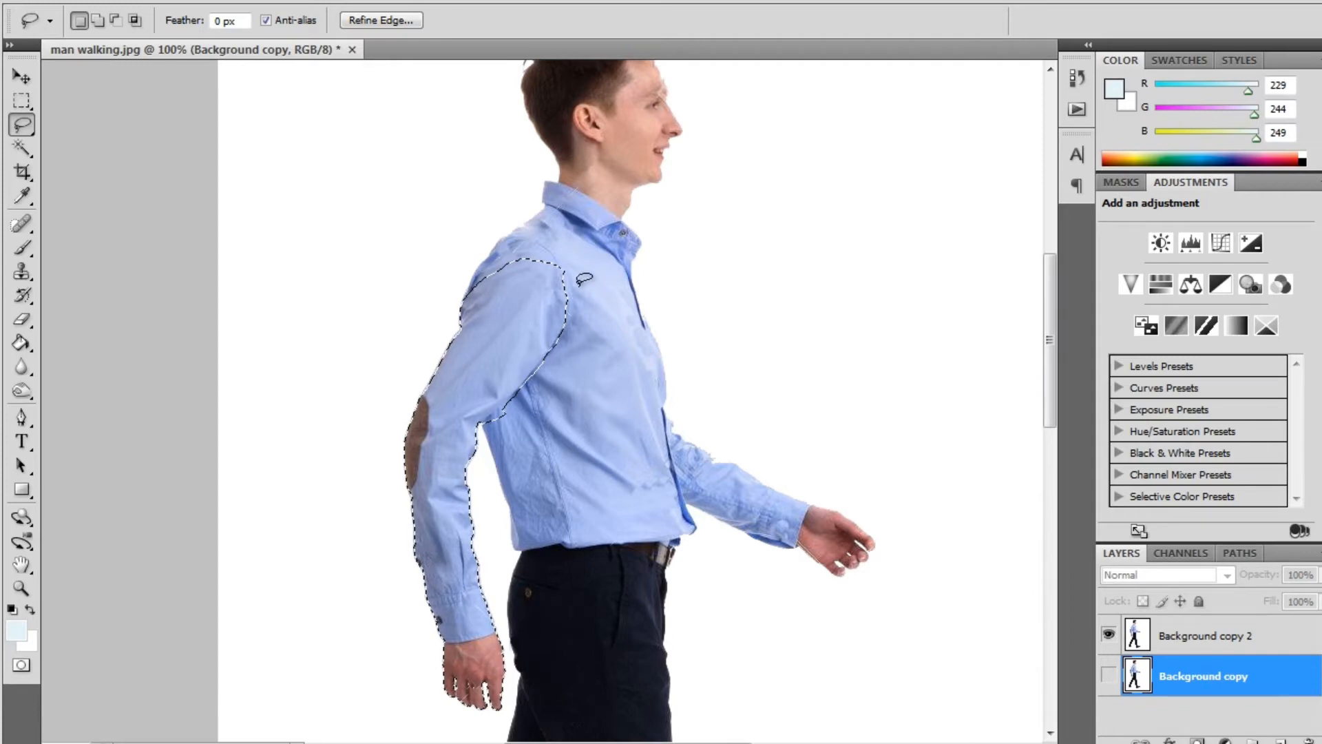
Step: Extend the arm selection over the top of the shoulder with the Lasso and subtract the white beside it with the Magic Wand
key(shift)
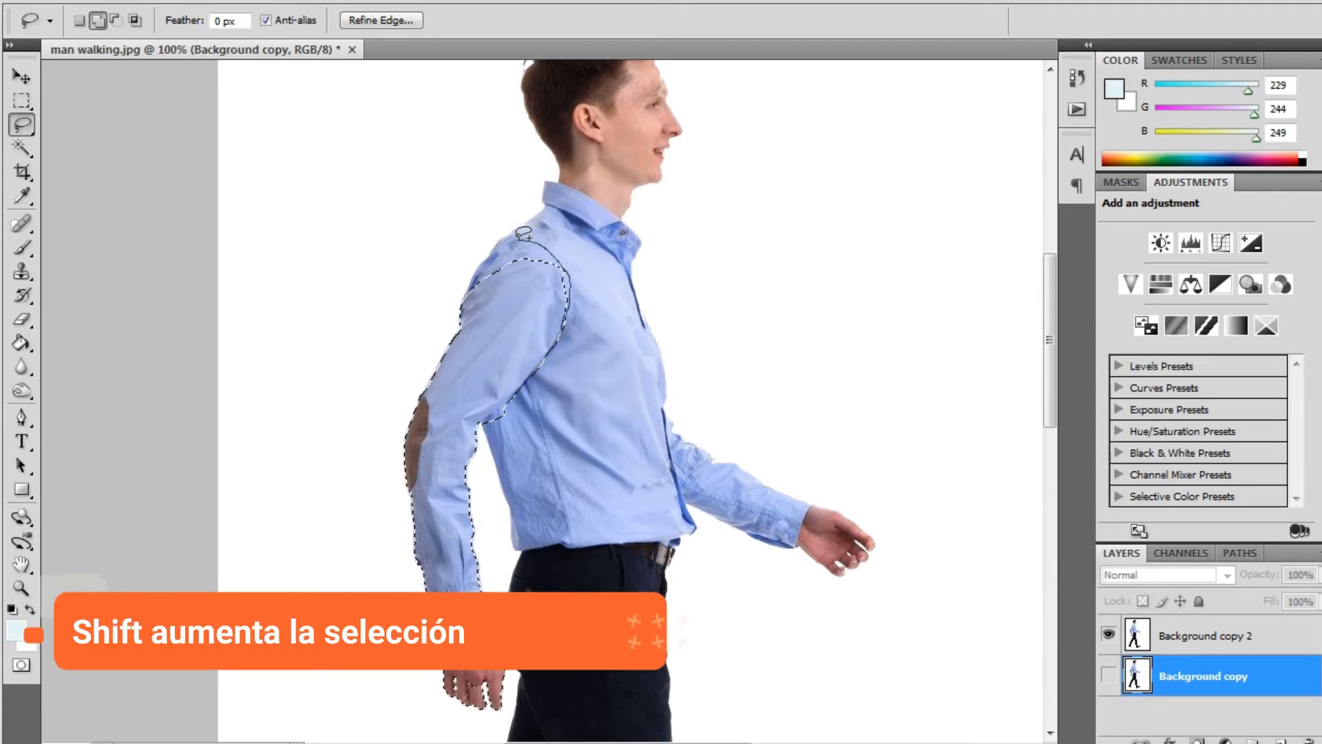
mouse_move(511, 232)
mouse_down()
mouse_move(473, 257)
mouse_move(460, 299)
mouse_up()
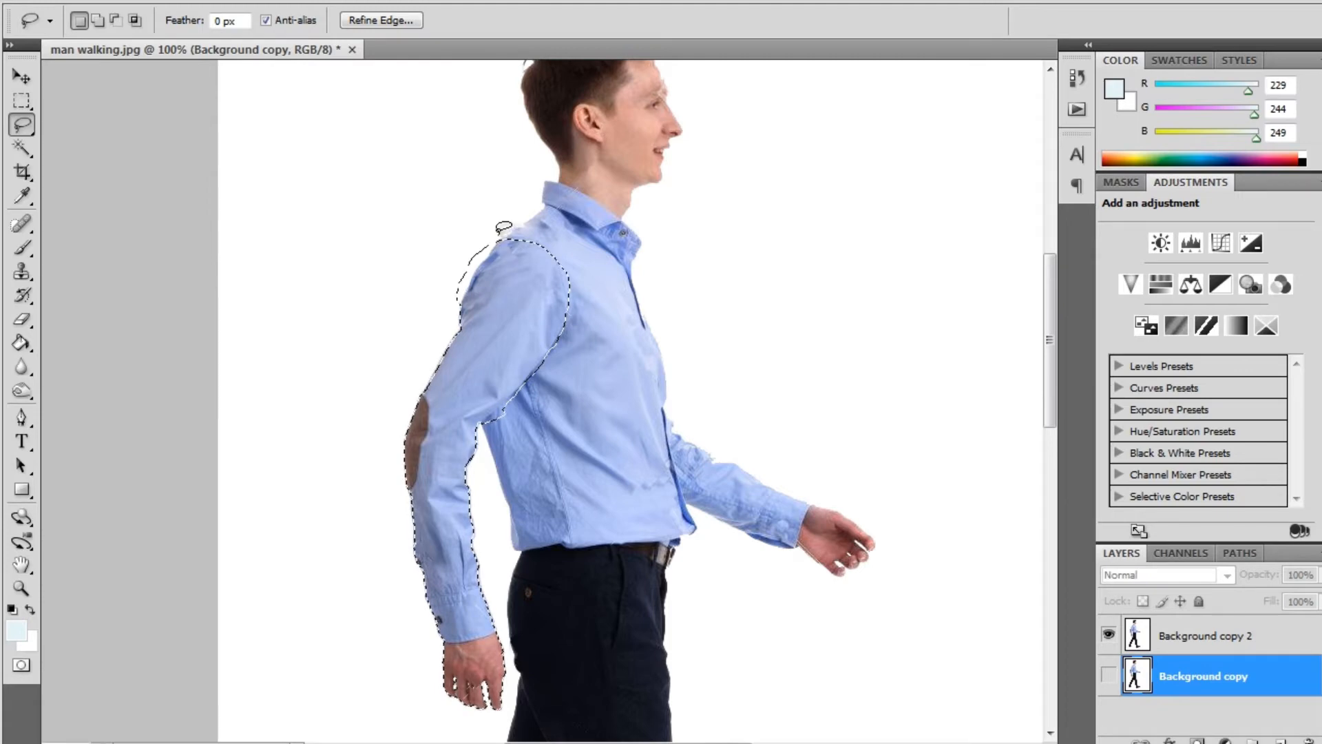
key(alt)
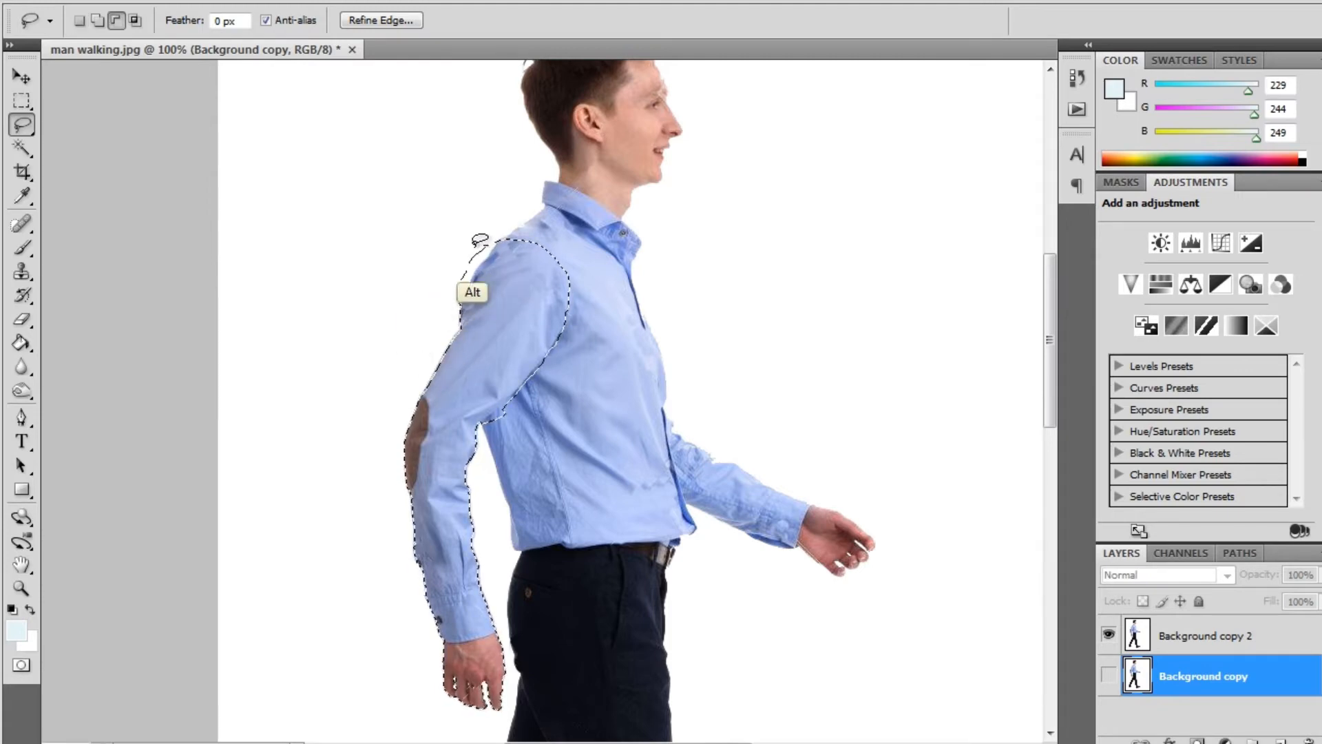
click(21, 147)
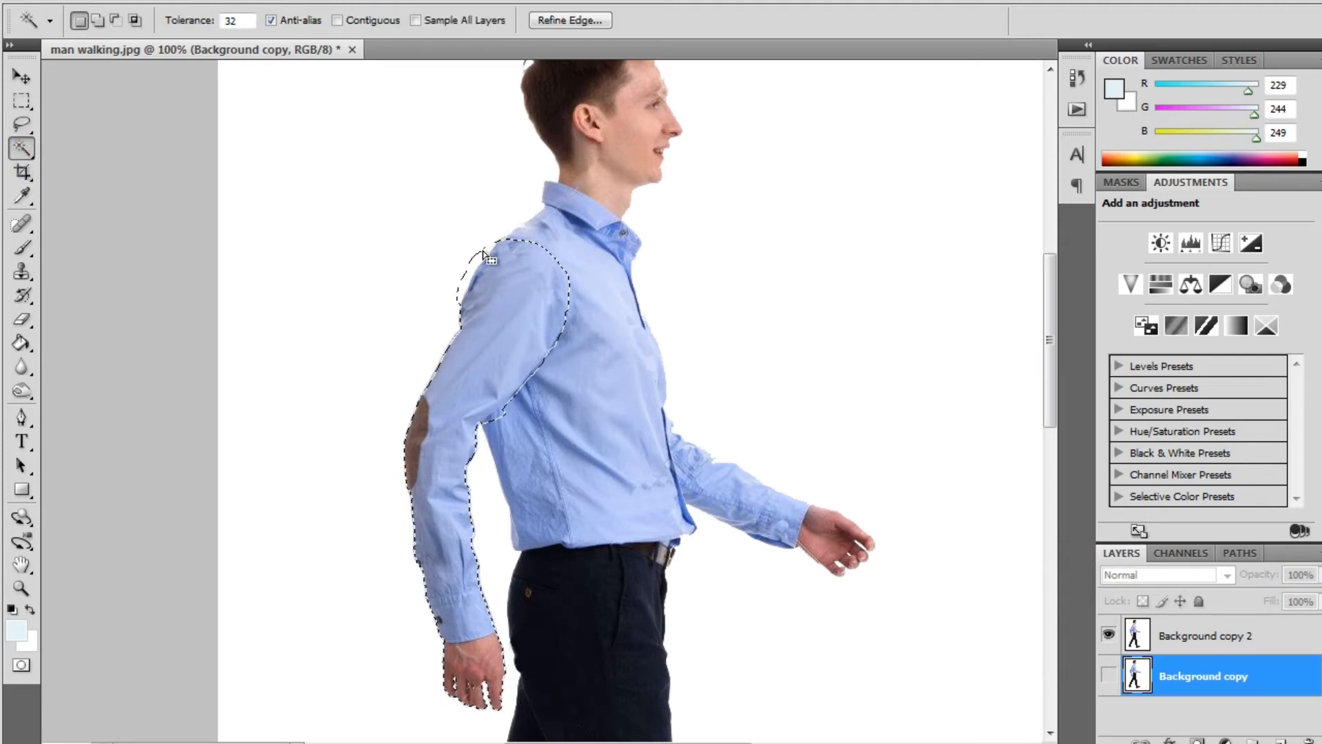
key(alt)
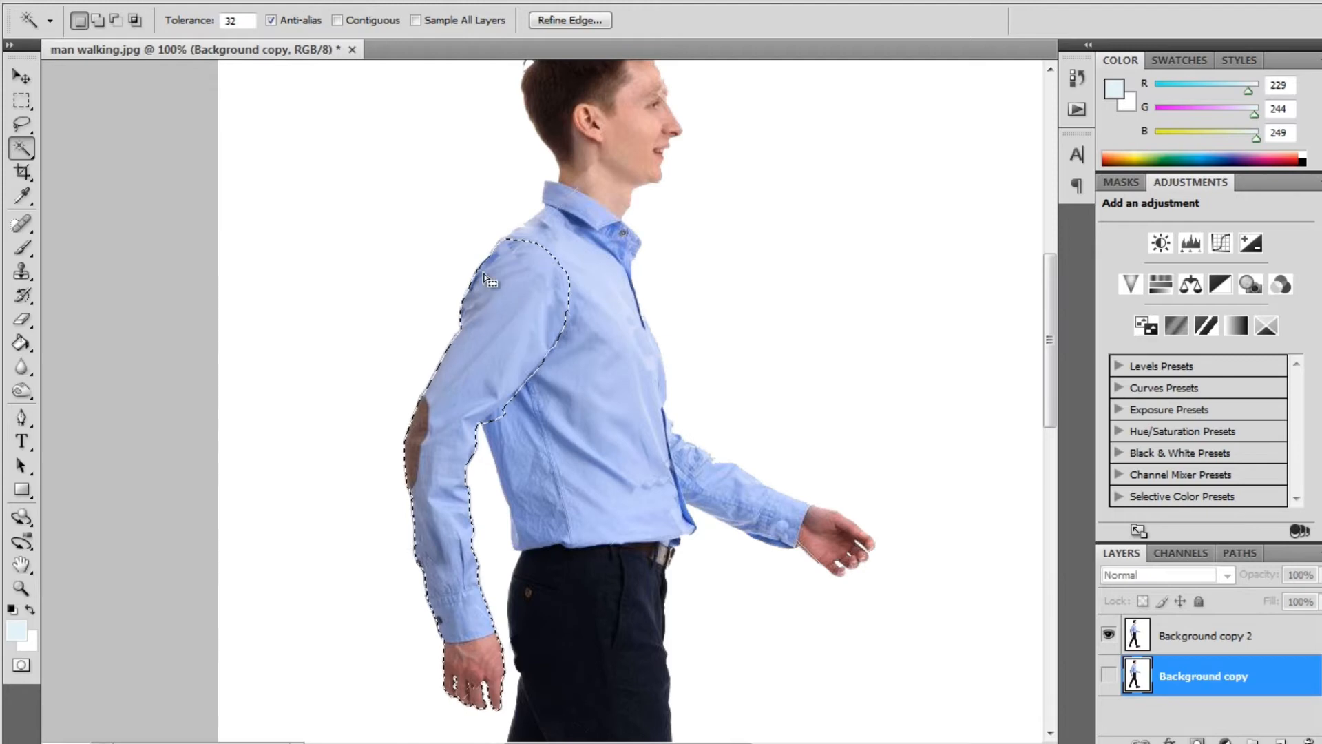
Step: Cut the selected arm to a new layer with Layer via Cut and hide the Background copy 2 layer
right_click(527, 280)
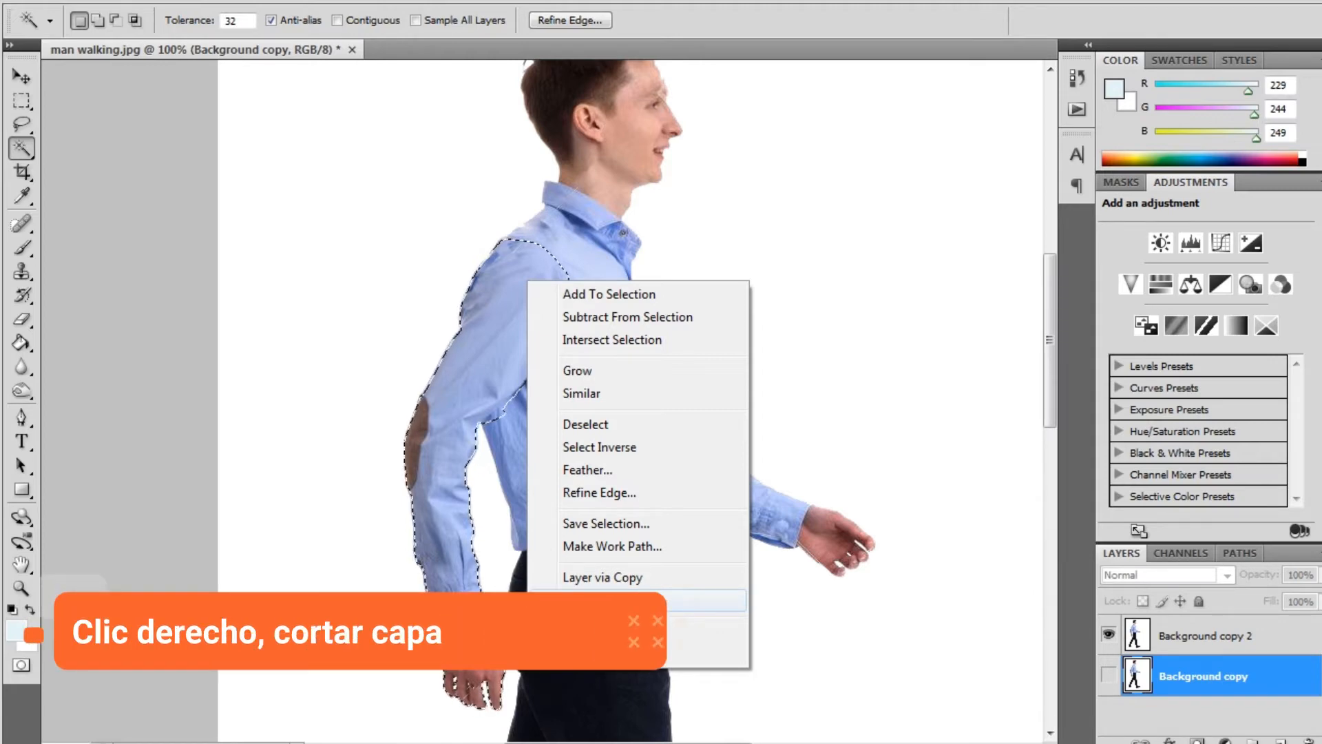
click(613, 600)
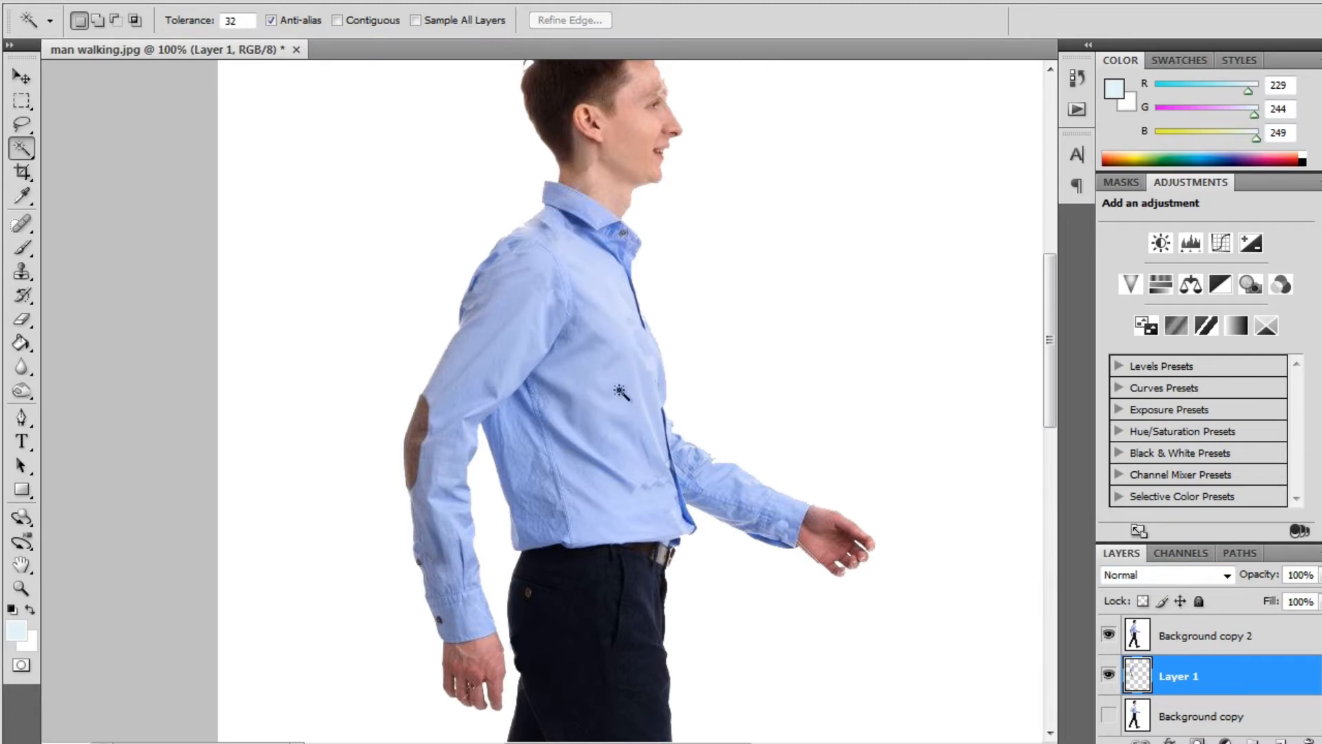
click(1109, 636)
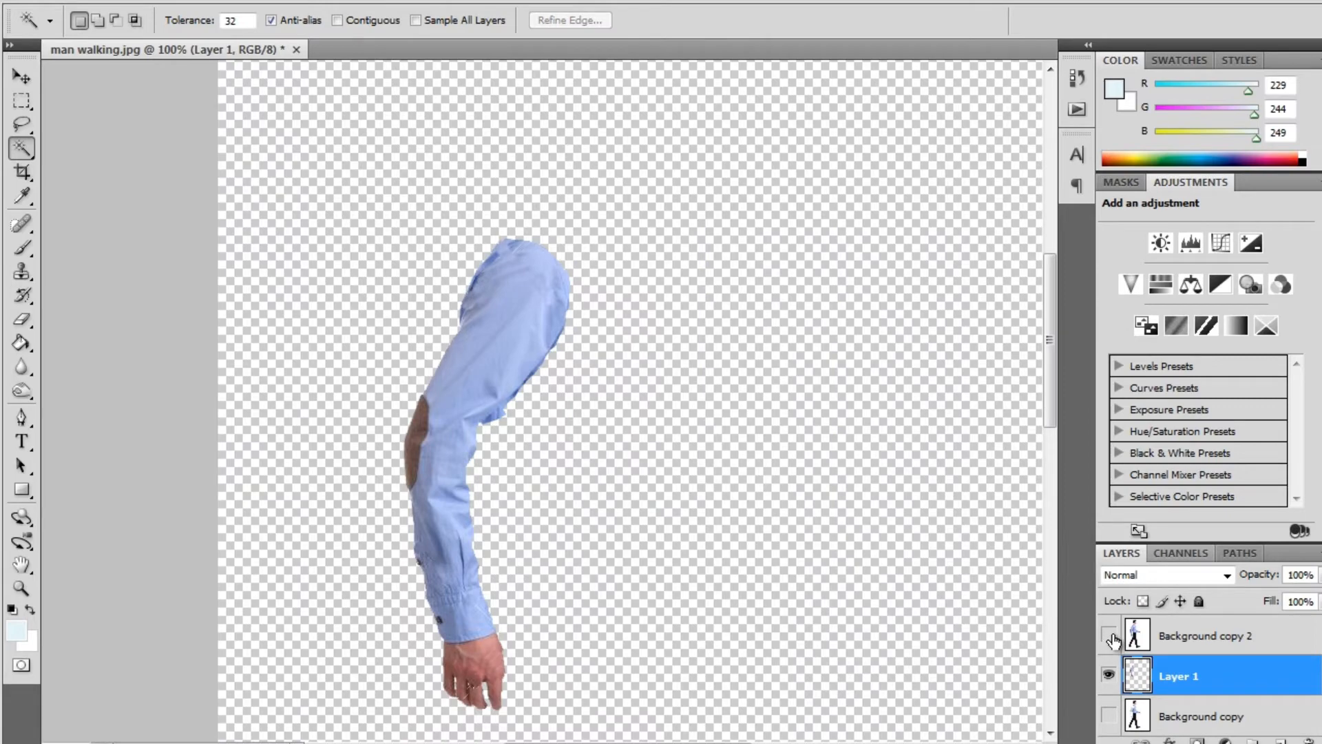
Step: Make Background copy 2 the active, visible layer and hide Layer 1 containing the cut-out arm
click(1110, 636)
click(1109, 637)
click(1110, 636)
click(1142, 636)
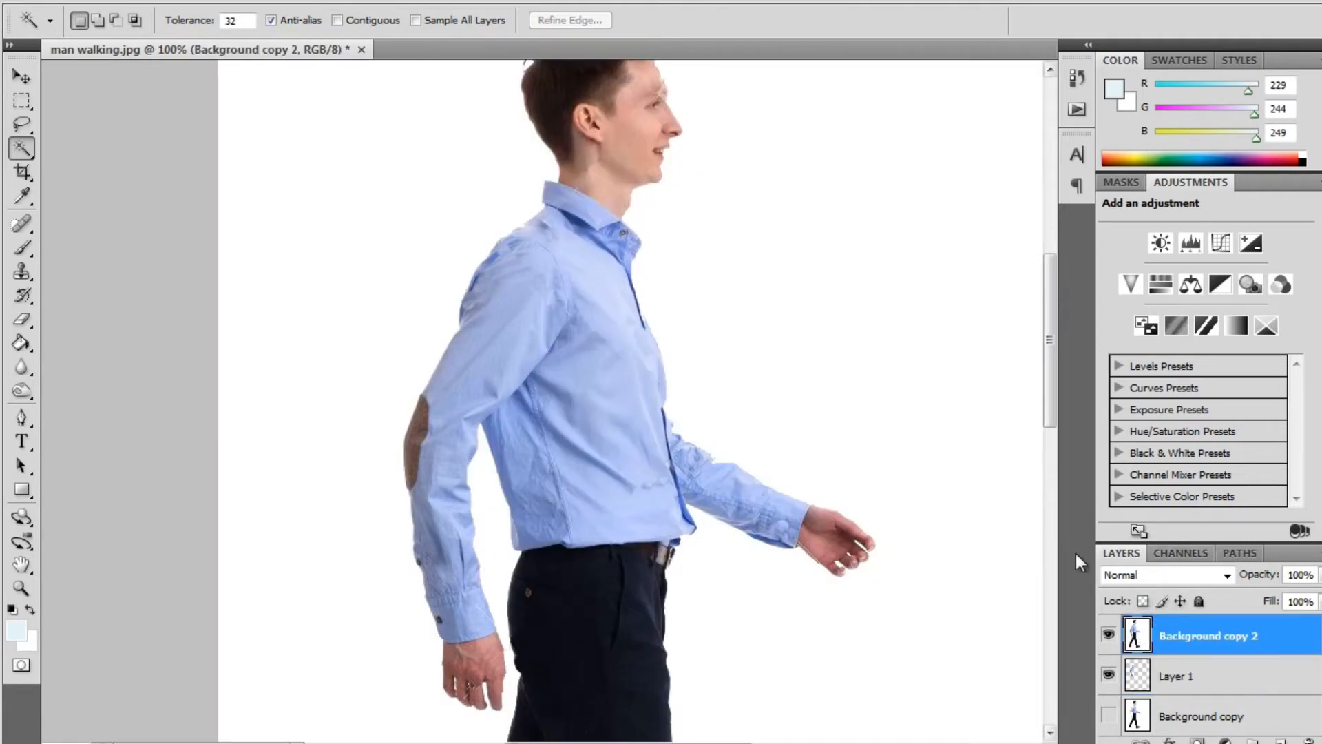
click(1110, 637)
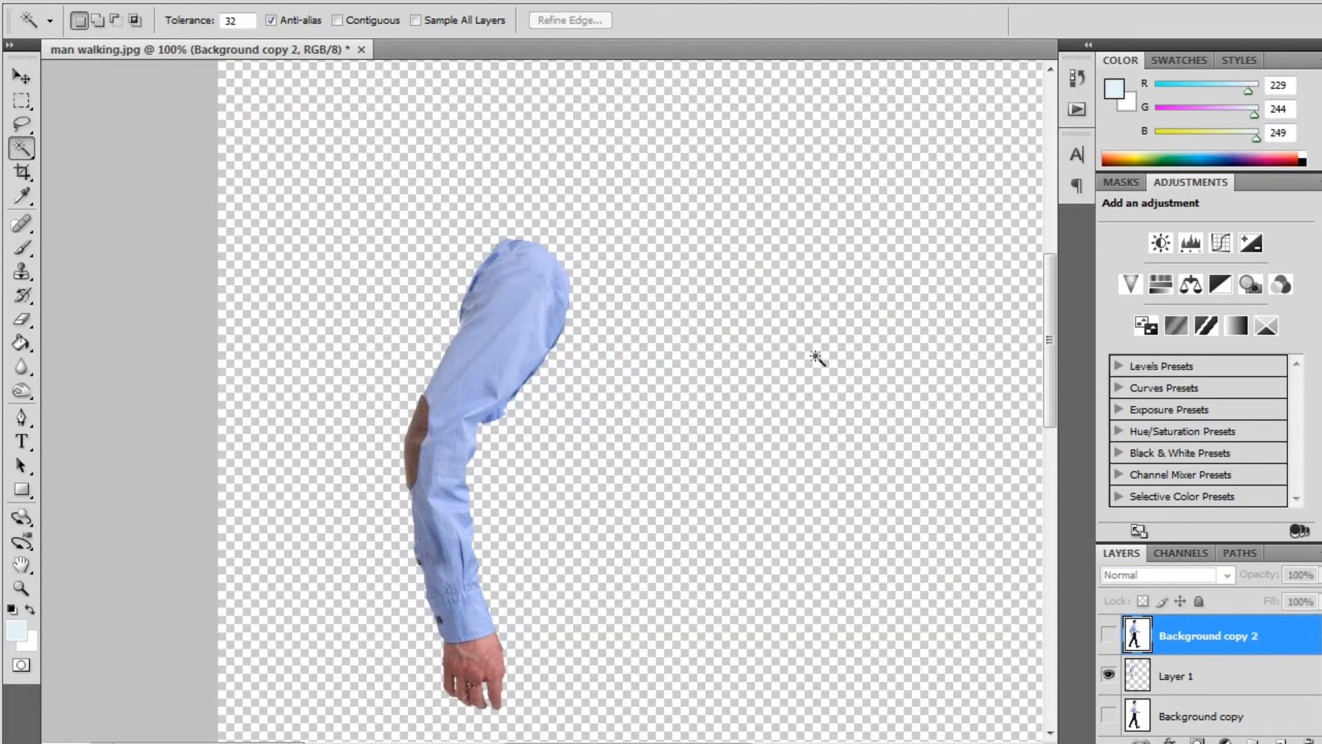
click(1109, 675)
click(1110, 636)
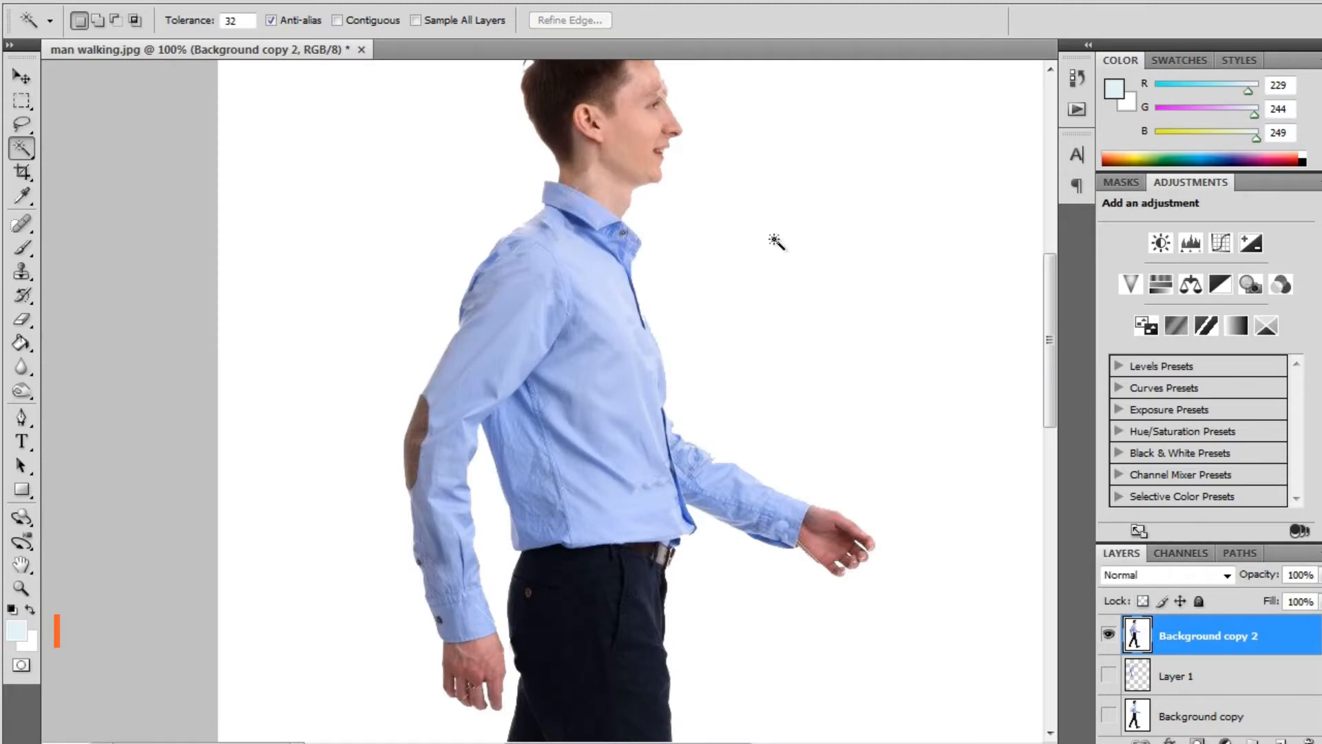
Step: Select the head and neck with the Polygonal Lasso, following the shirt collar and looping loosely through the white around the head
drag(699, 192, 678, 366)
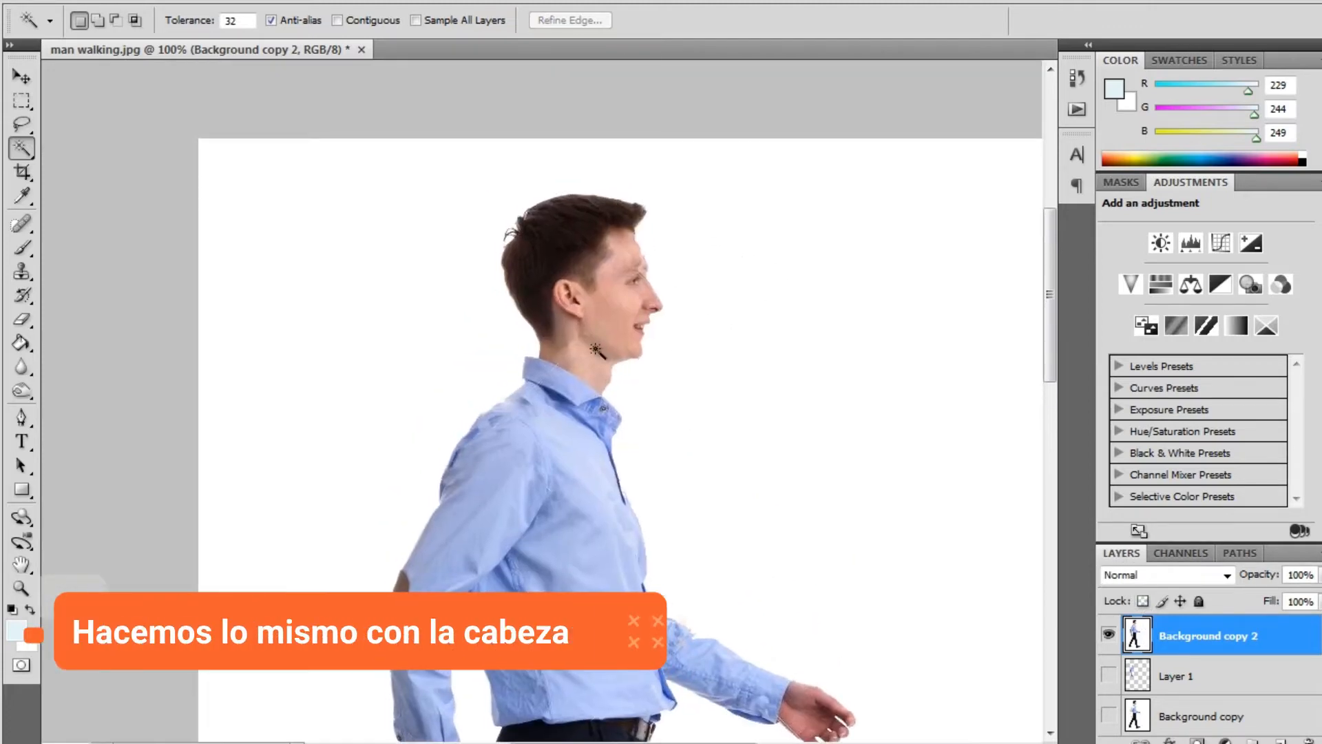
click(21, 124)
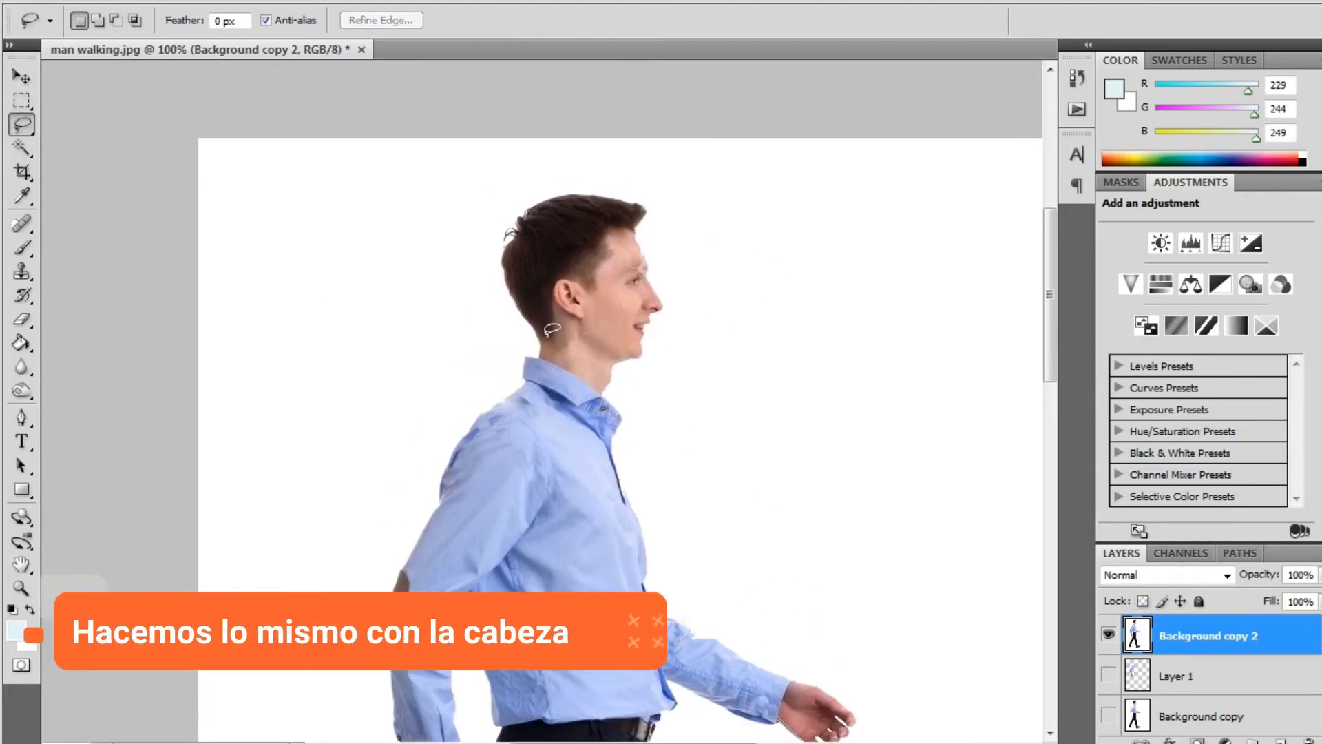
click(23, 128)
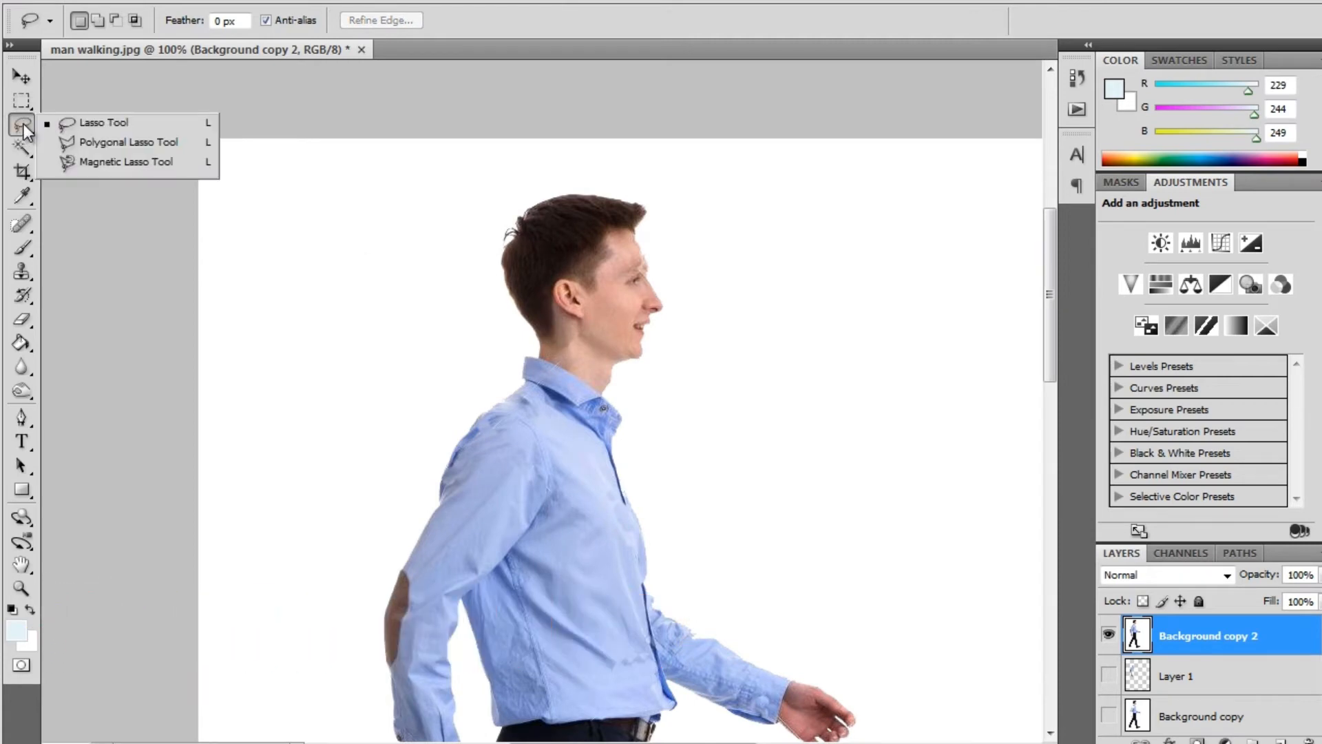
click(92, 143)
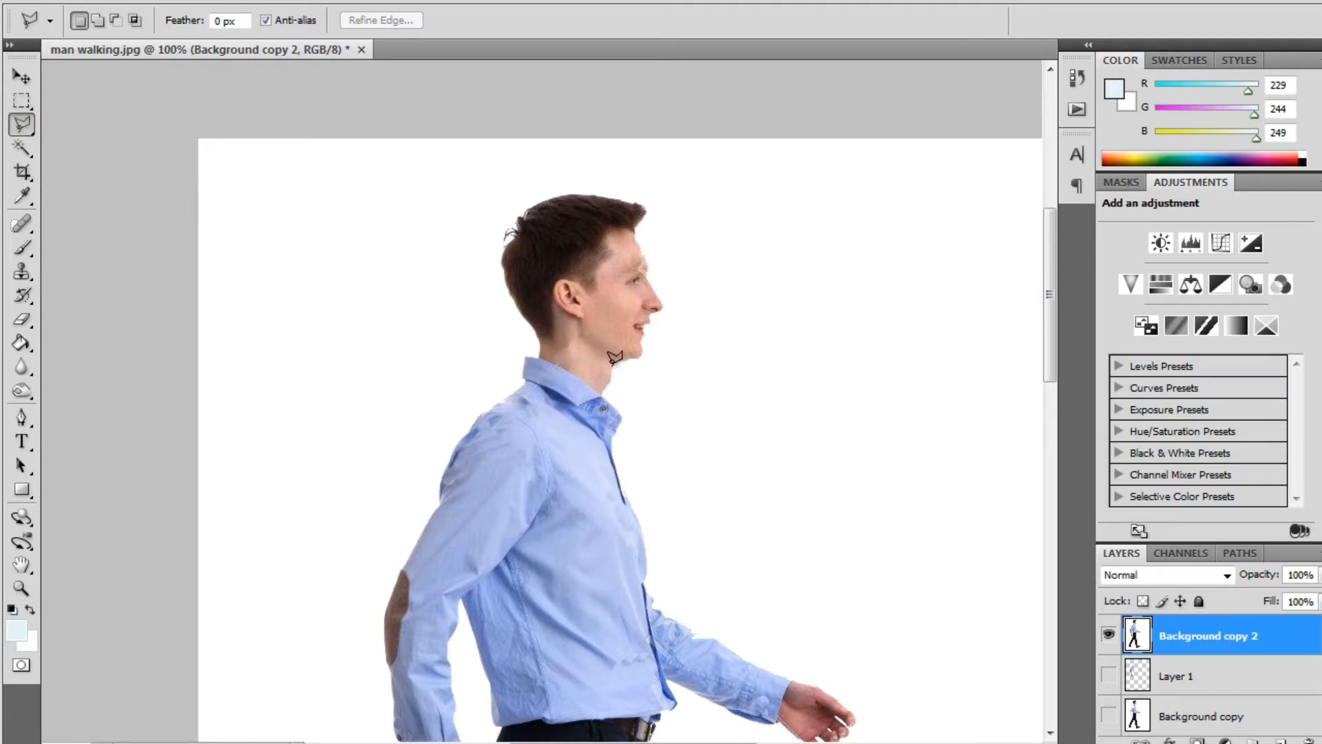
click(537, 354)
click(607, 396)
click(723, 313)
click(659, 188)
click(561, 168)
click(472, 211)
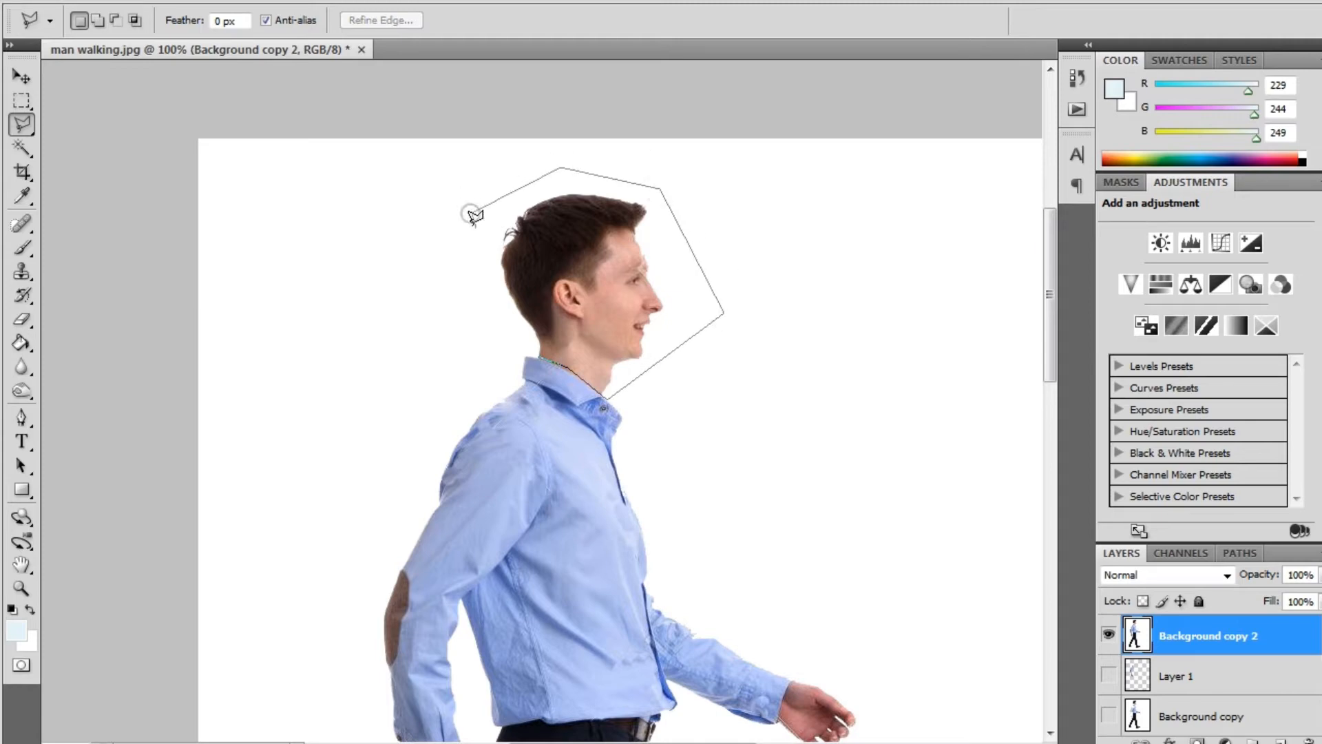
click(535, 348)
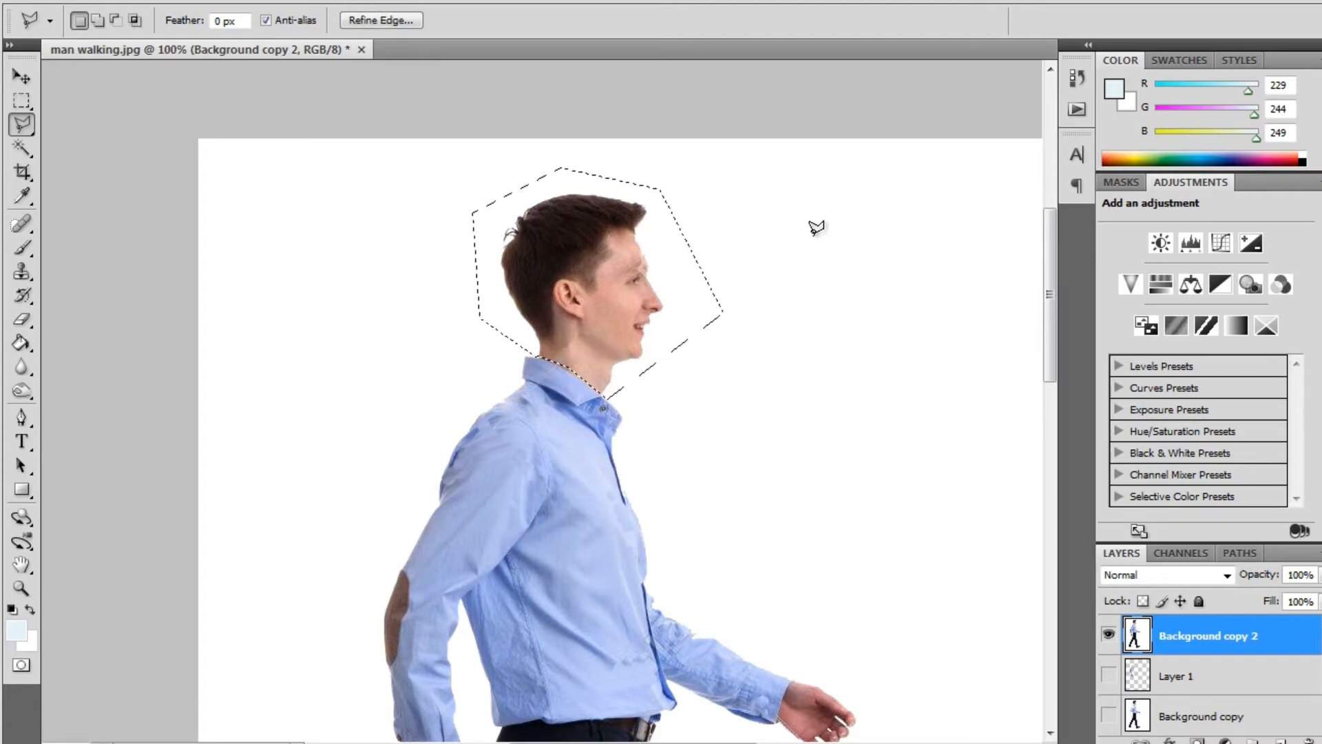
Step: Subtract the white around the head from the selection with the Magic Wand and move the head to a new layer using Layer via Cut
click(21, 149)
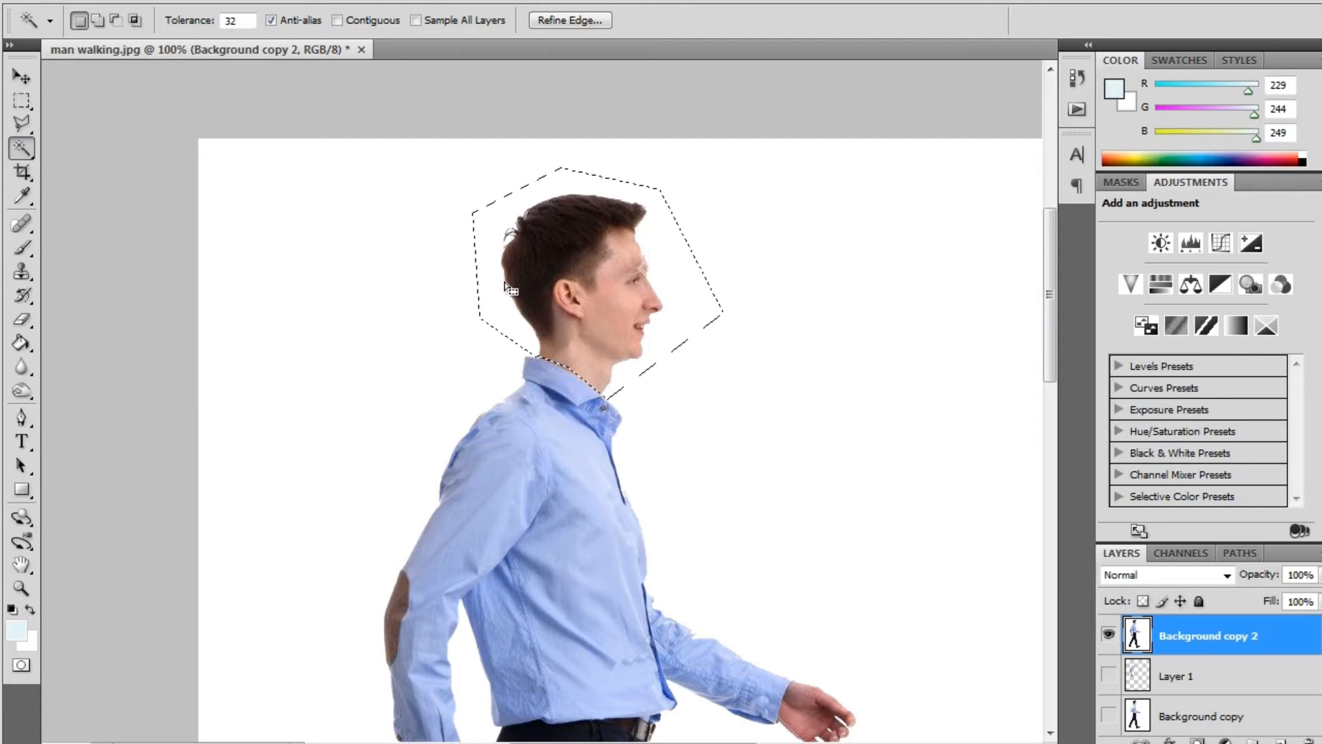
key(alt)
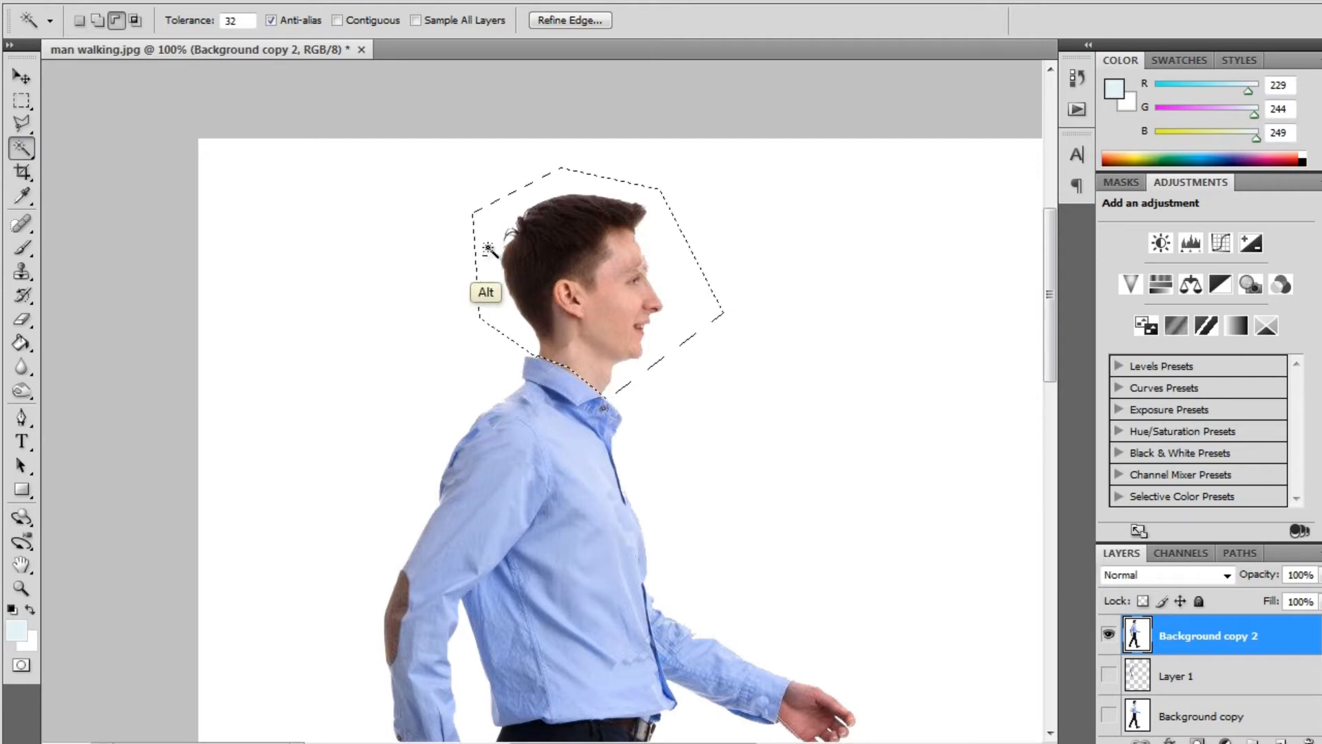
alt+click(489, 230)
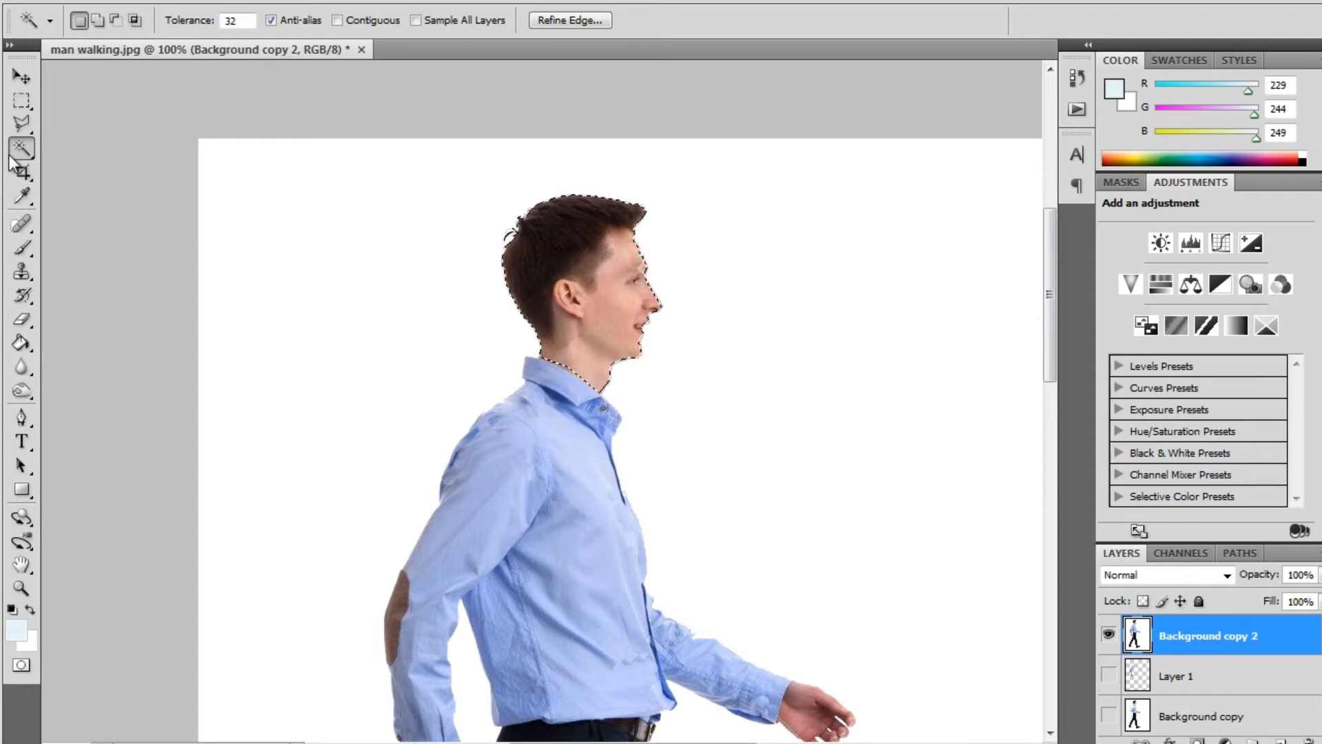
right_click(592, 263)
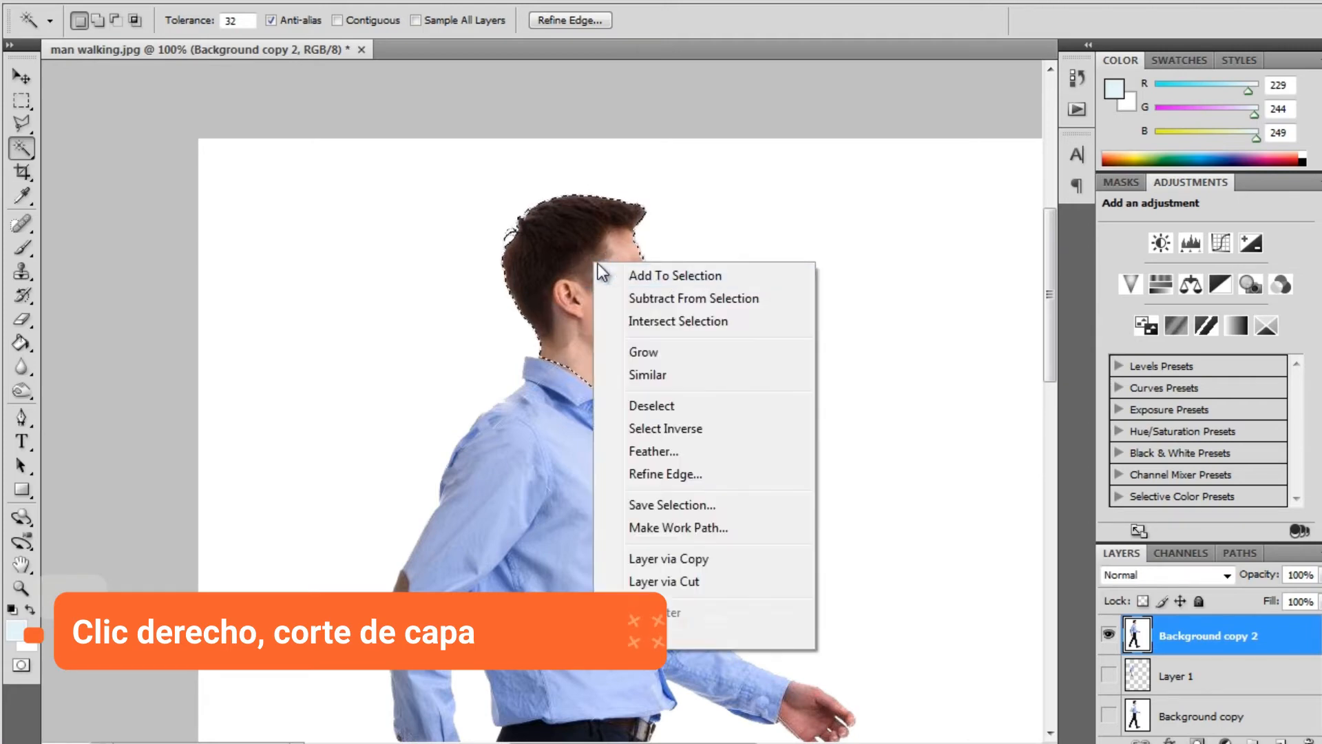
click(678, 582)
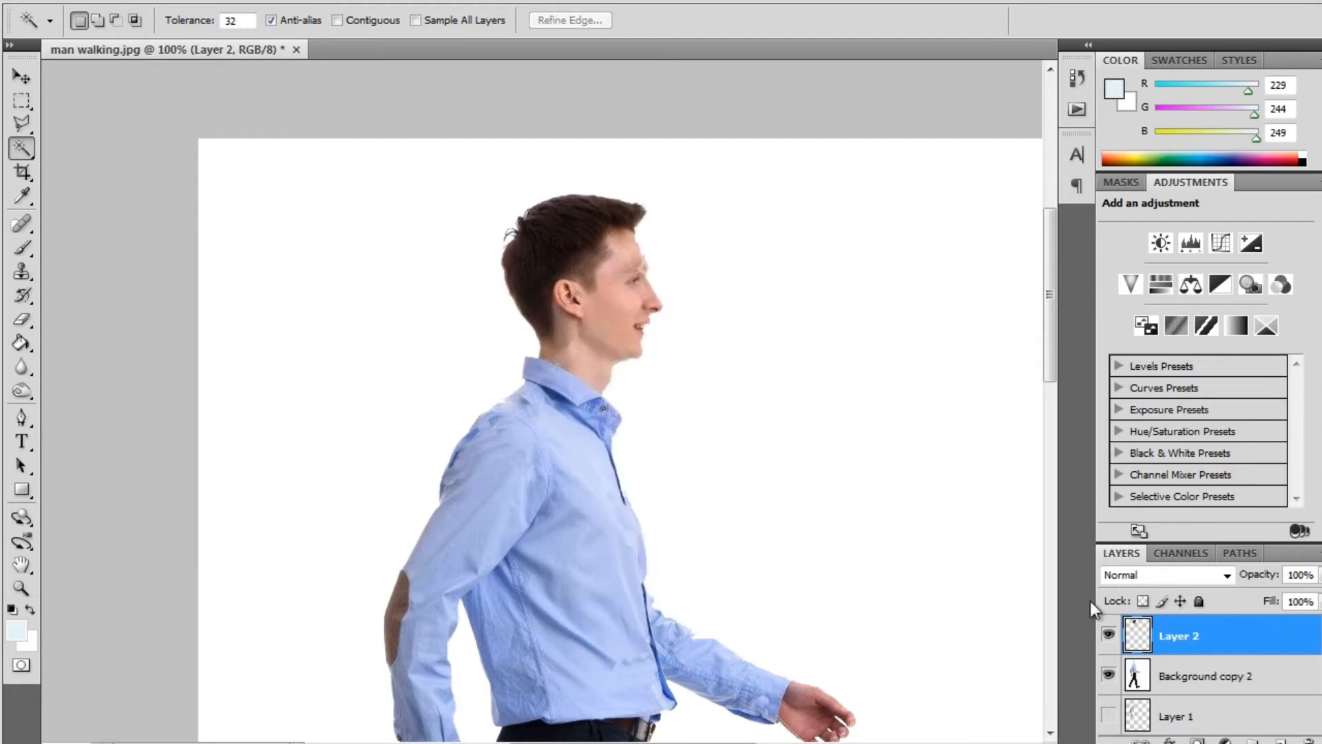
Step: Check the head cutout by toggling Layer 2 and Background copy 2, leaving Layer 2 hidden and Background copy 2 visible
click(1109, 675)
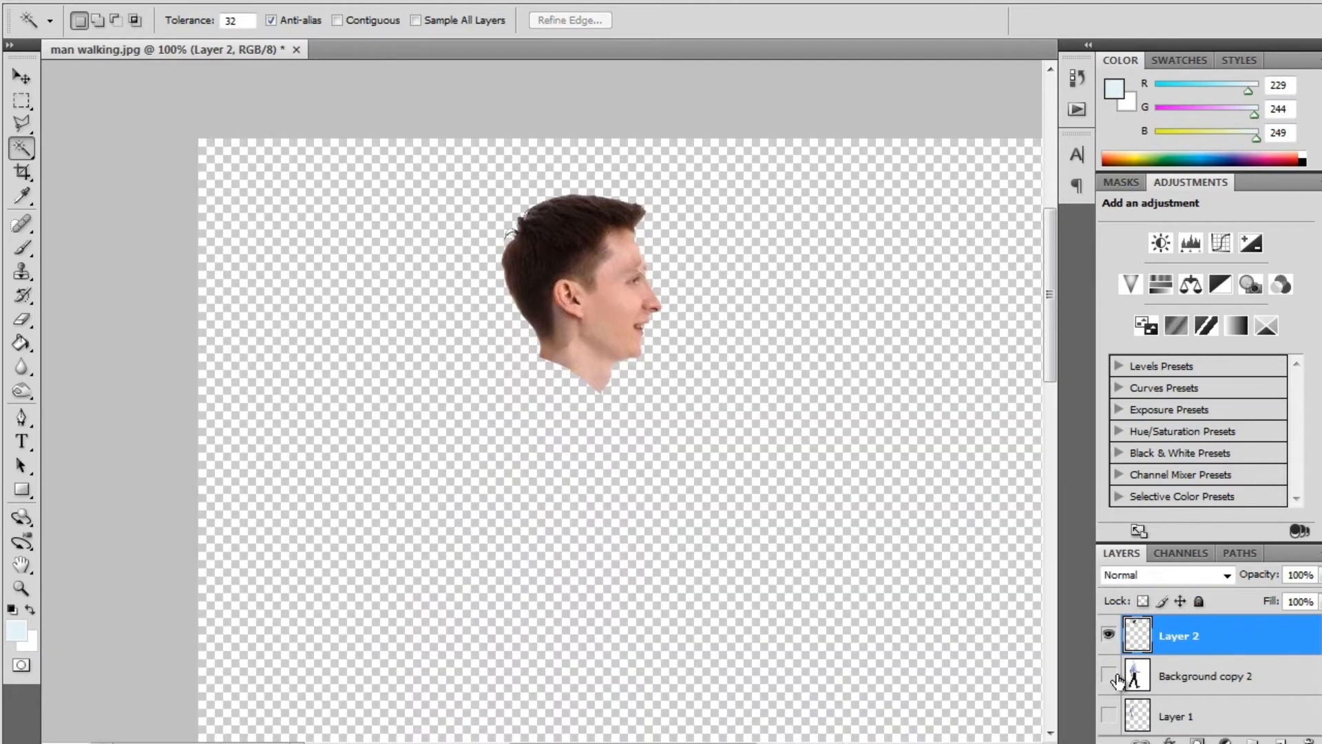
click(1109, 675)
click(1108, 634)
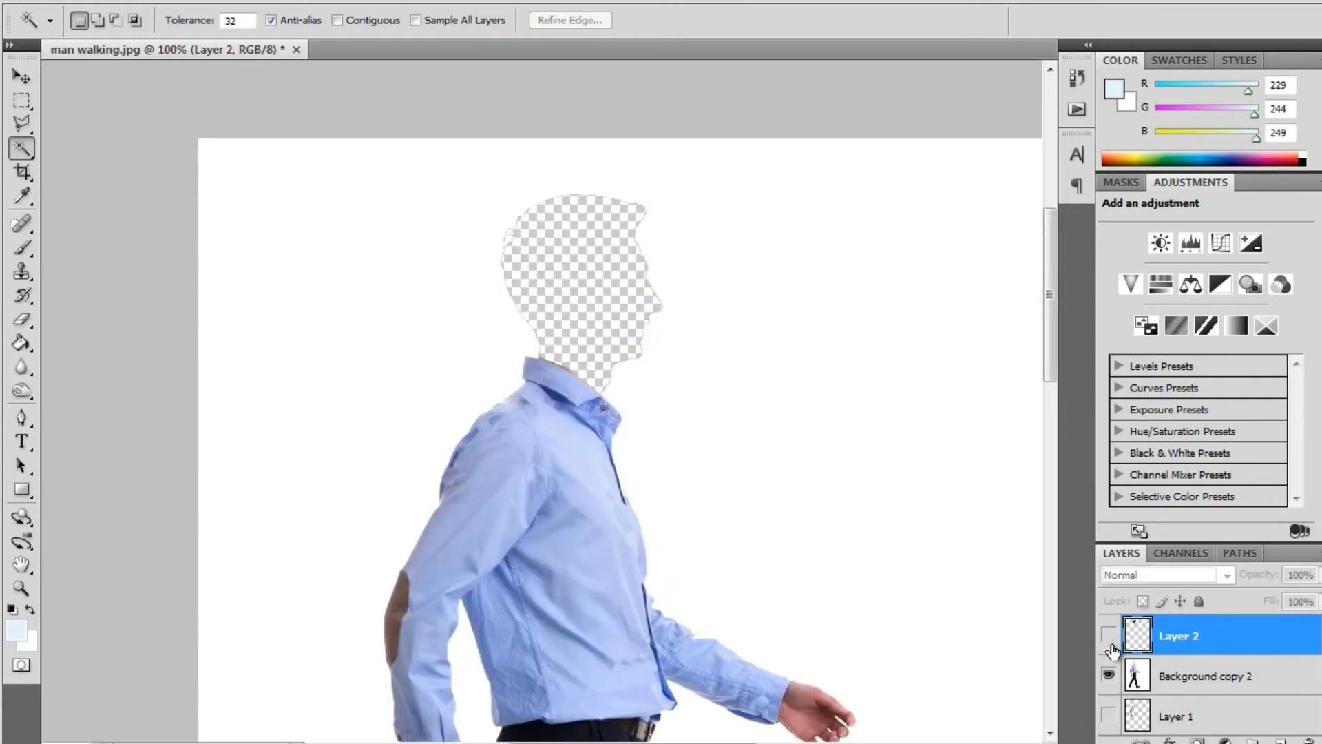
click(1109, 635)
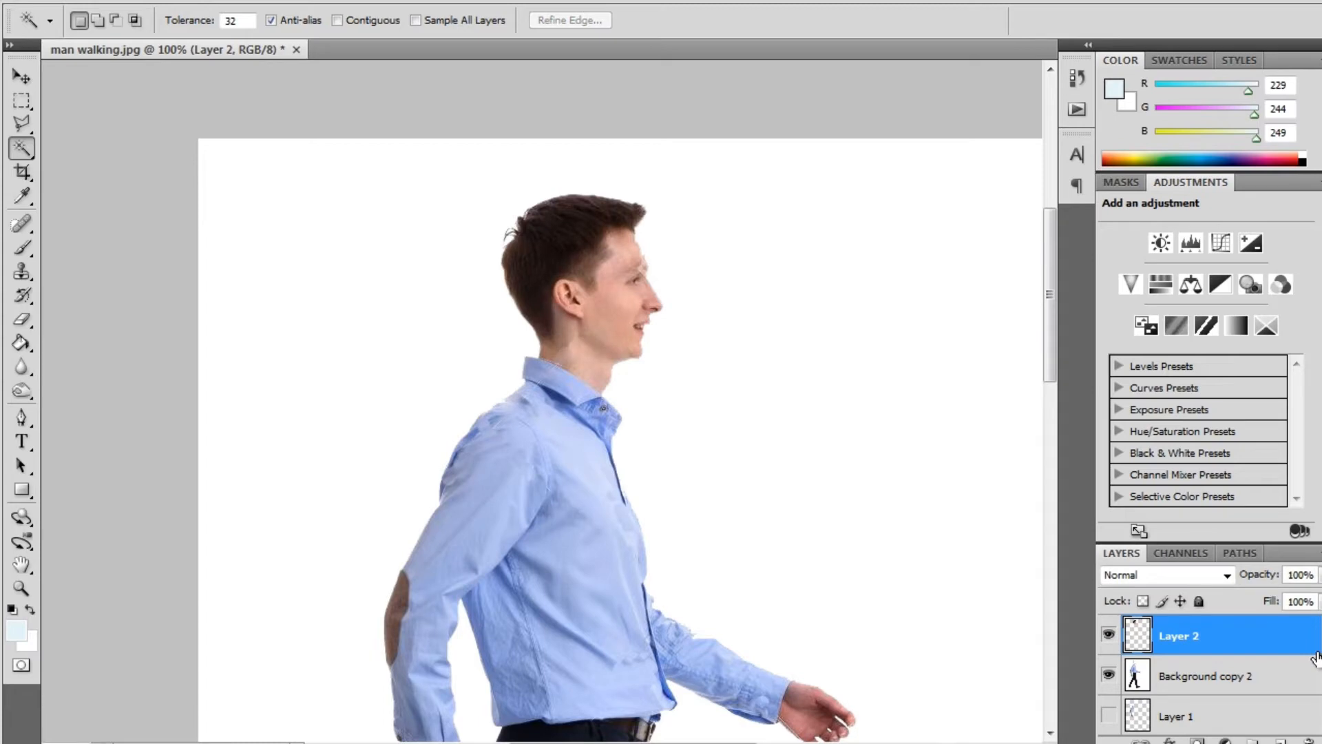
scroll(1209, 675, down, 2)
scroll(1209, 675, up, 2)
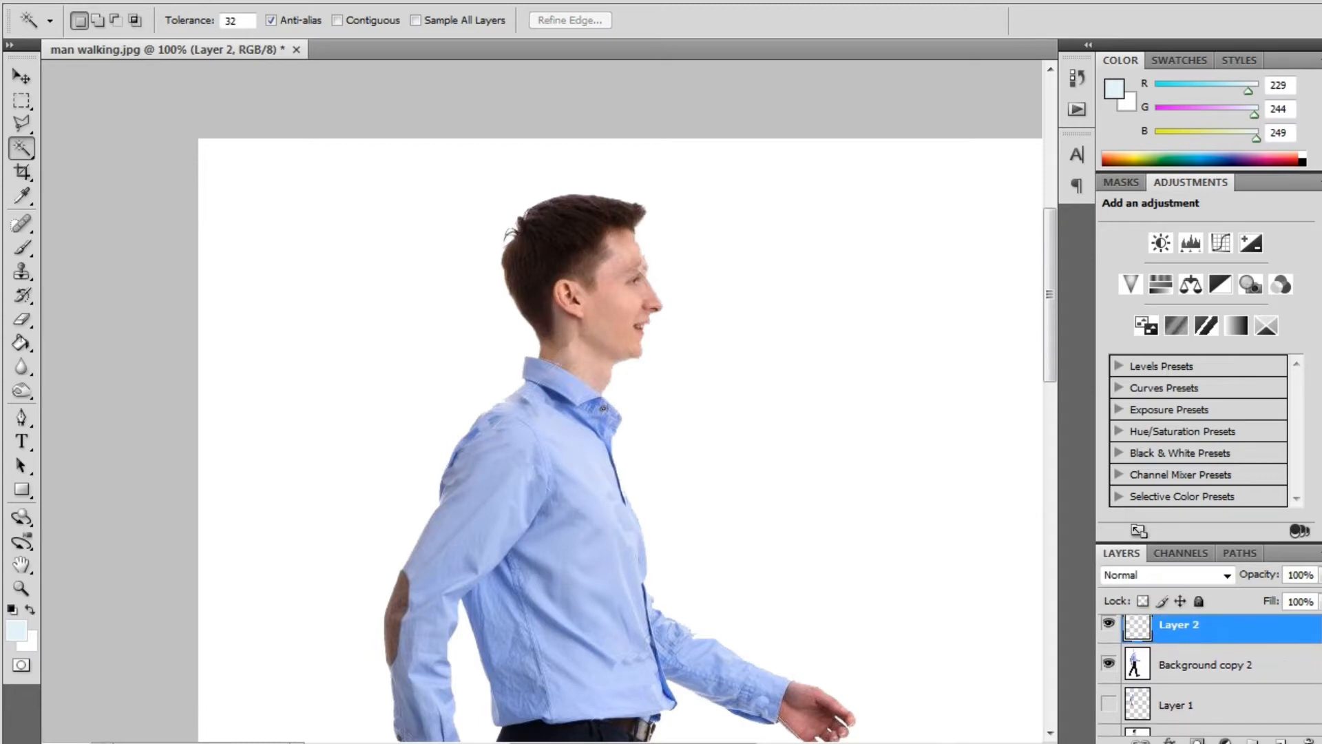
click(1109, 635)
click(1109, 635)
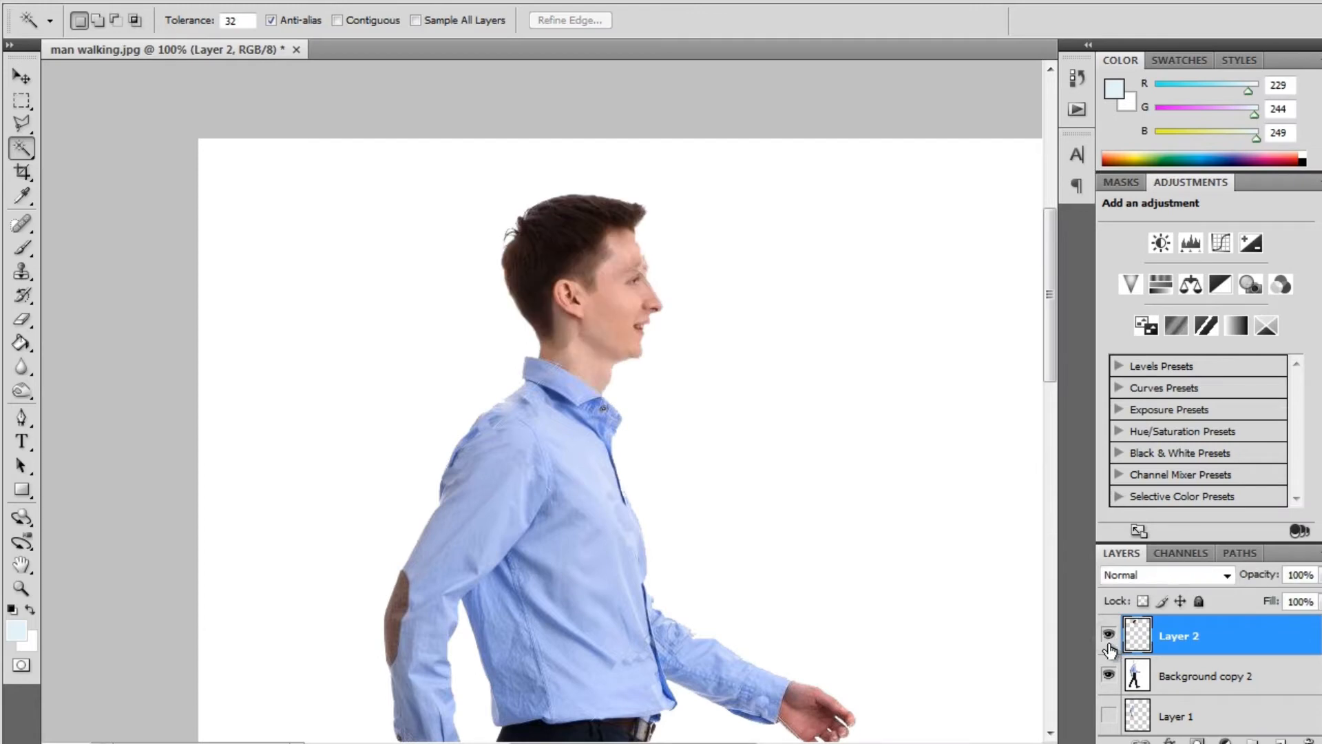
click(1108, 634)
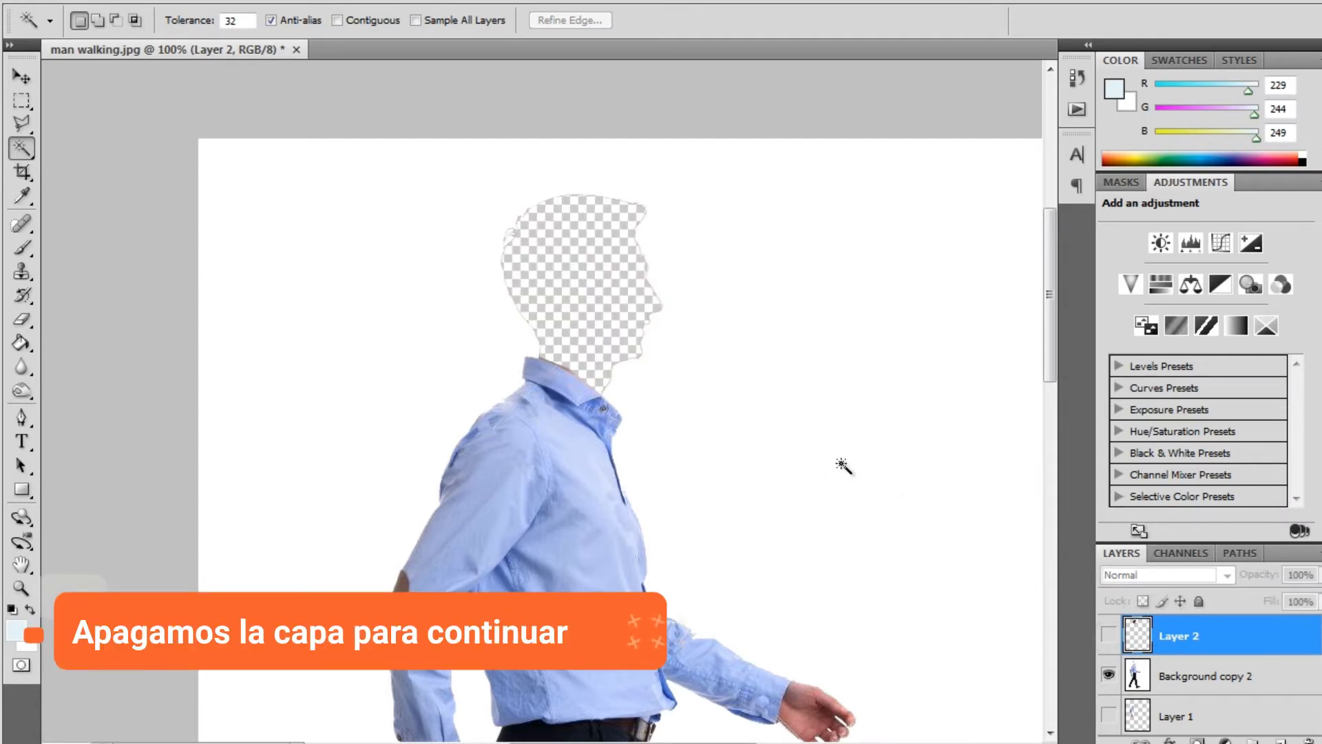
Step: Try to select the dark trousers with the Magic Wand while Layer 2 is active
drag(1048, 333, 1051, 387)
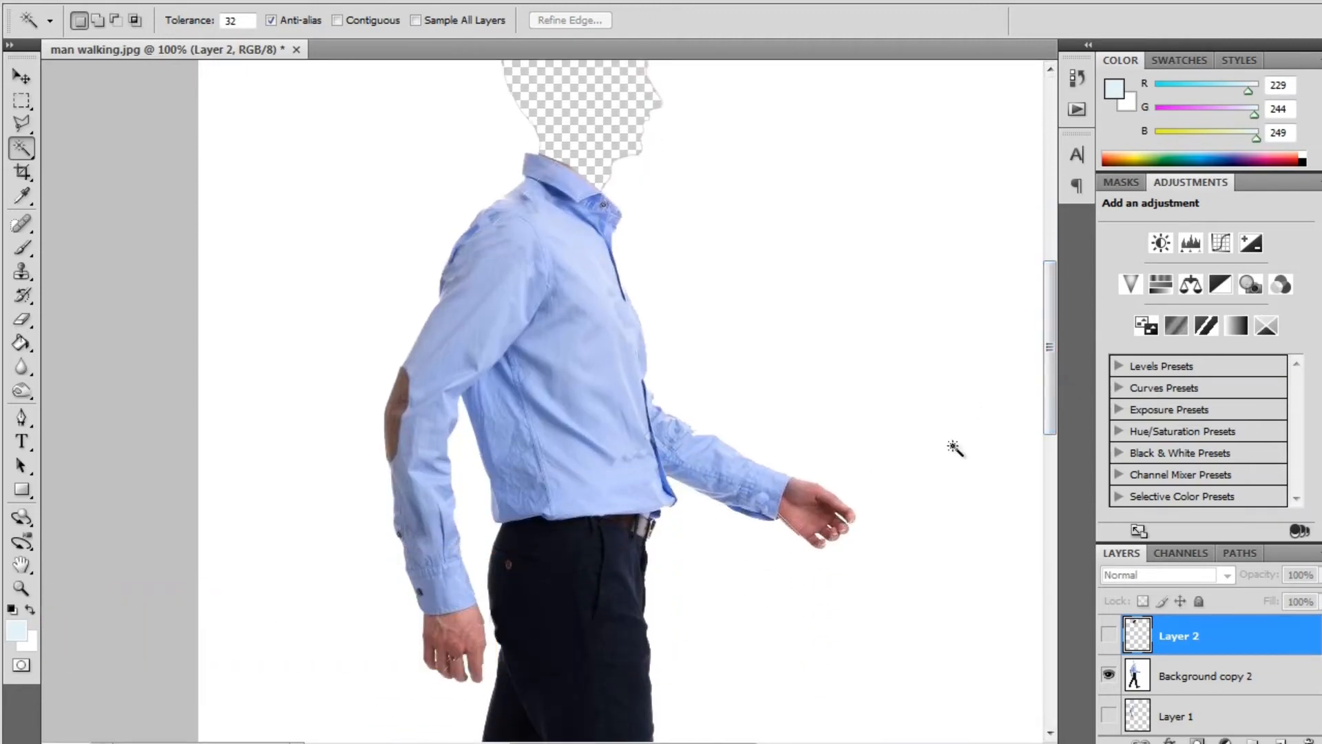
drag(1048, 417, 1003, 525)
key(ctrl+minus)
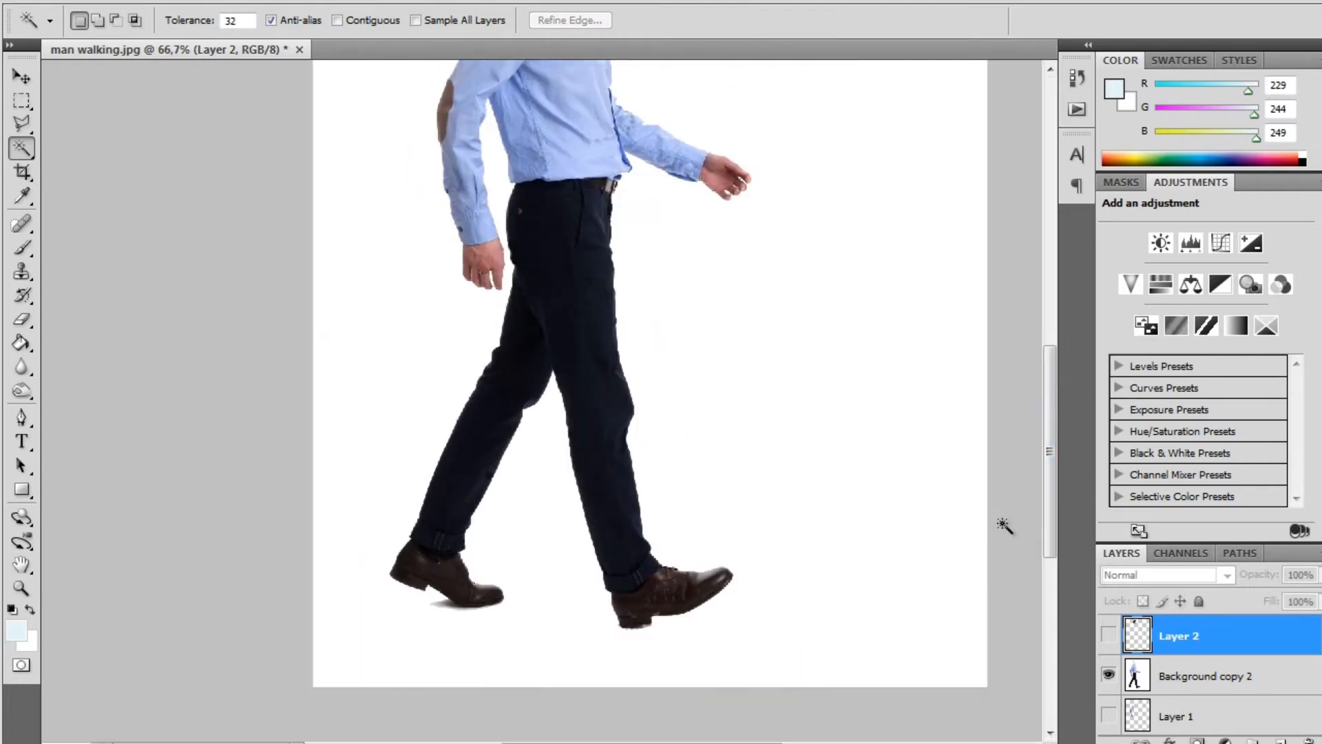
key(ctrl+plus)
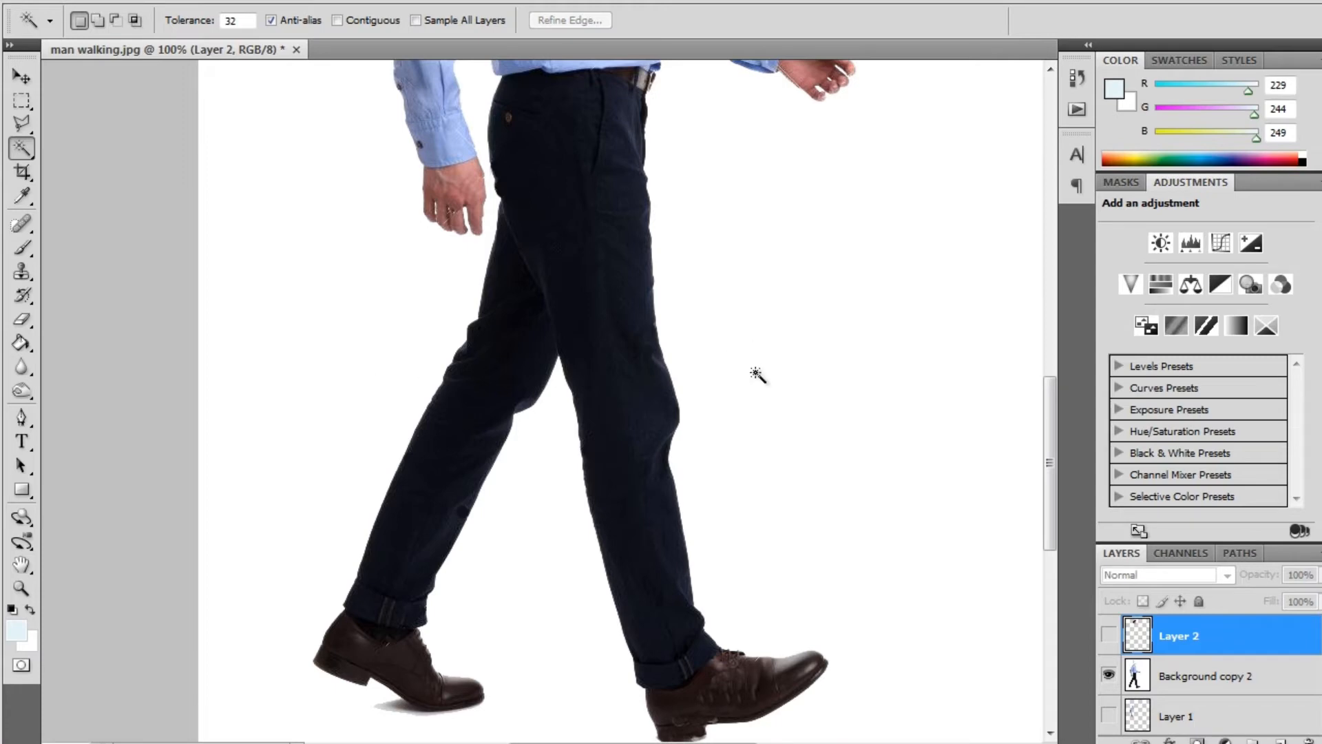
click(16, 125)
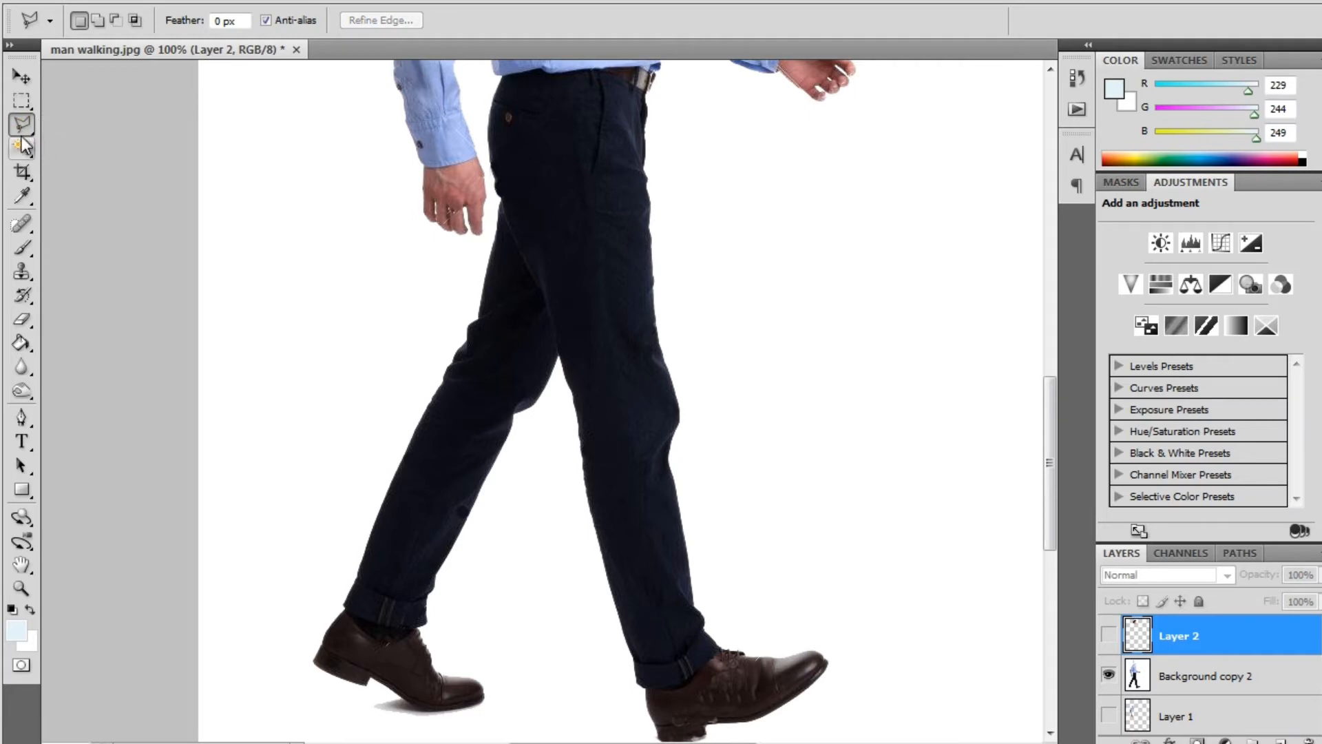
click(22, 146)
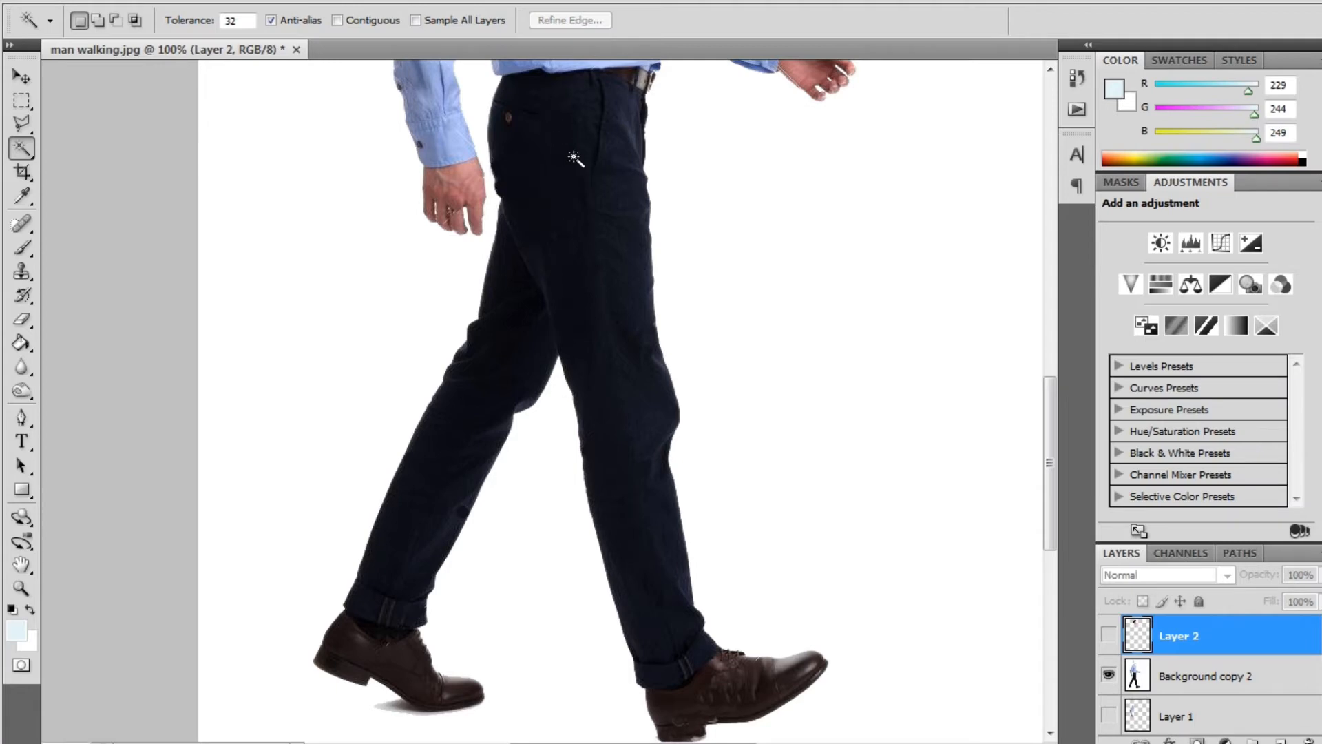
click(557, 134)
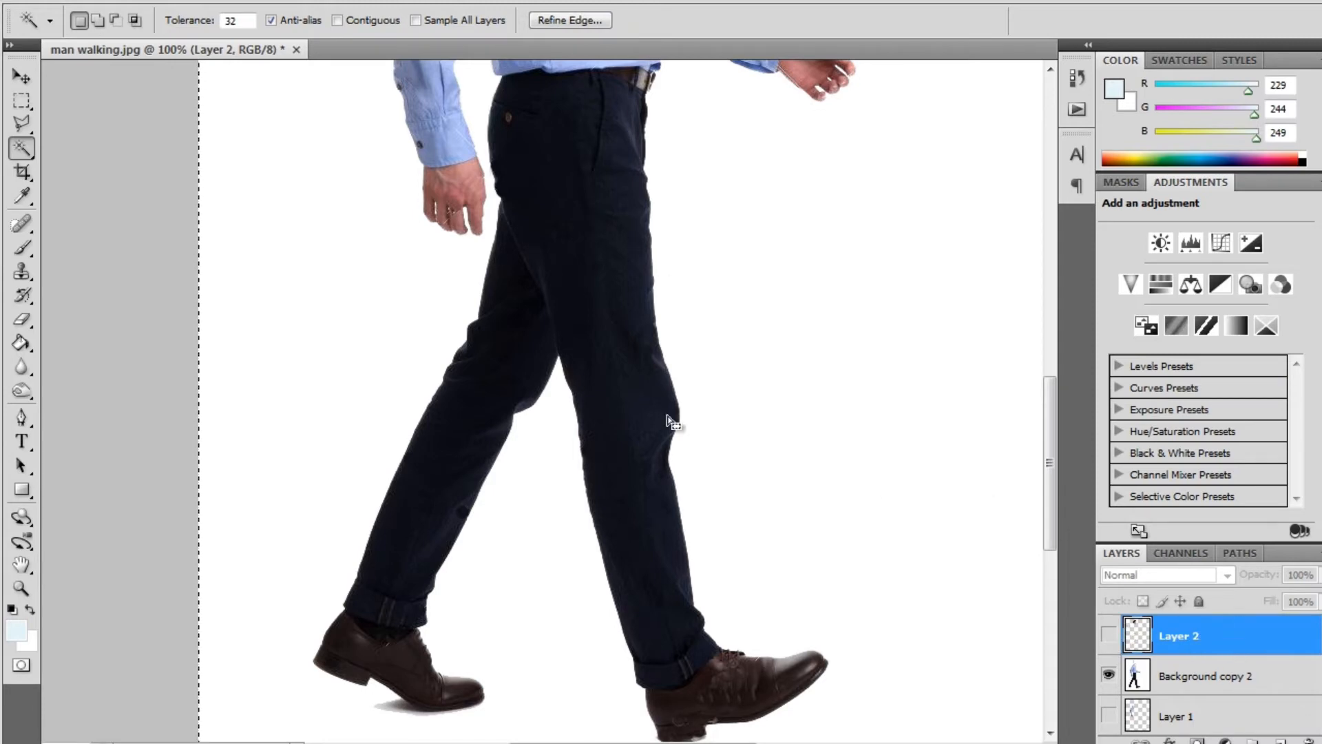
Step: Activate Background copy 2, clear the selection, and select the trousers and shoes with the Magic Wand, adding the front shoe's highlights
click(1214, 678)
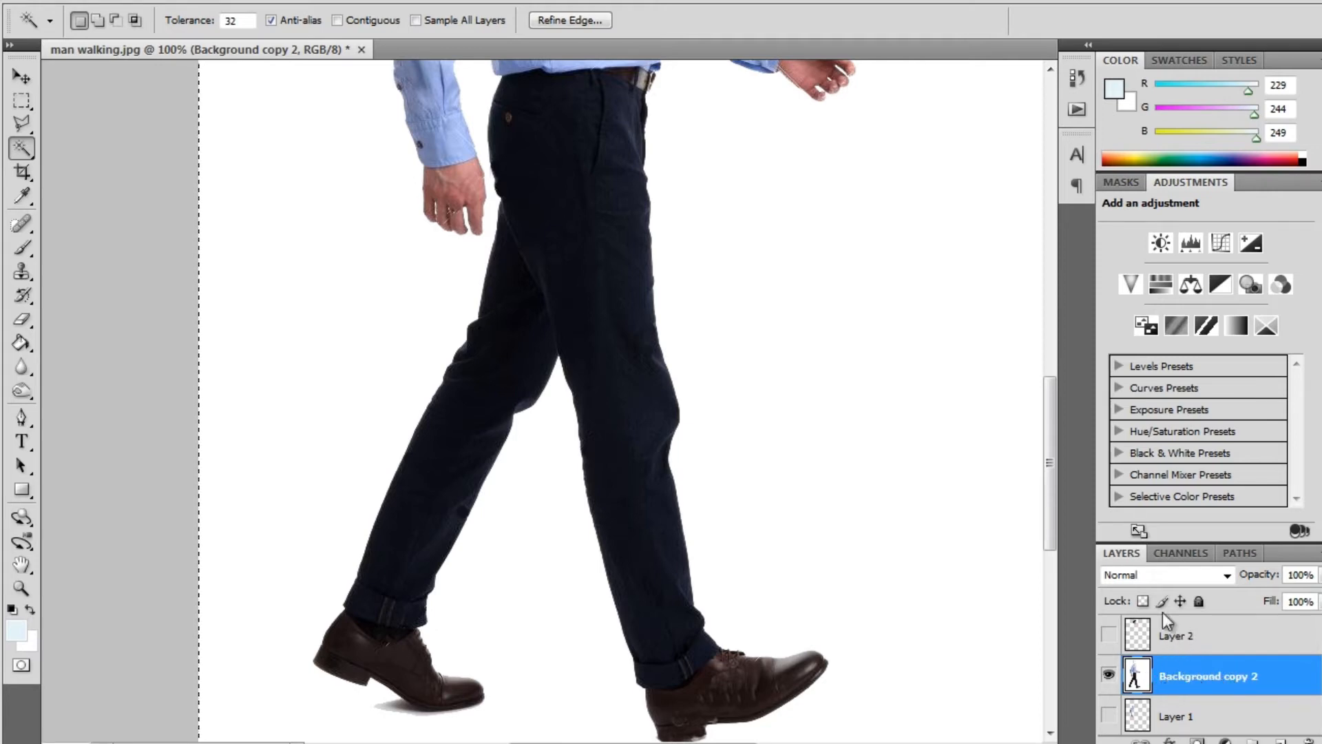
key(ctrl+d)
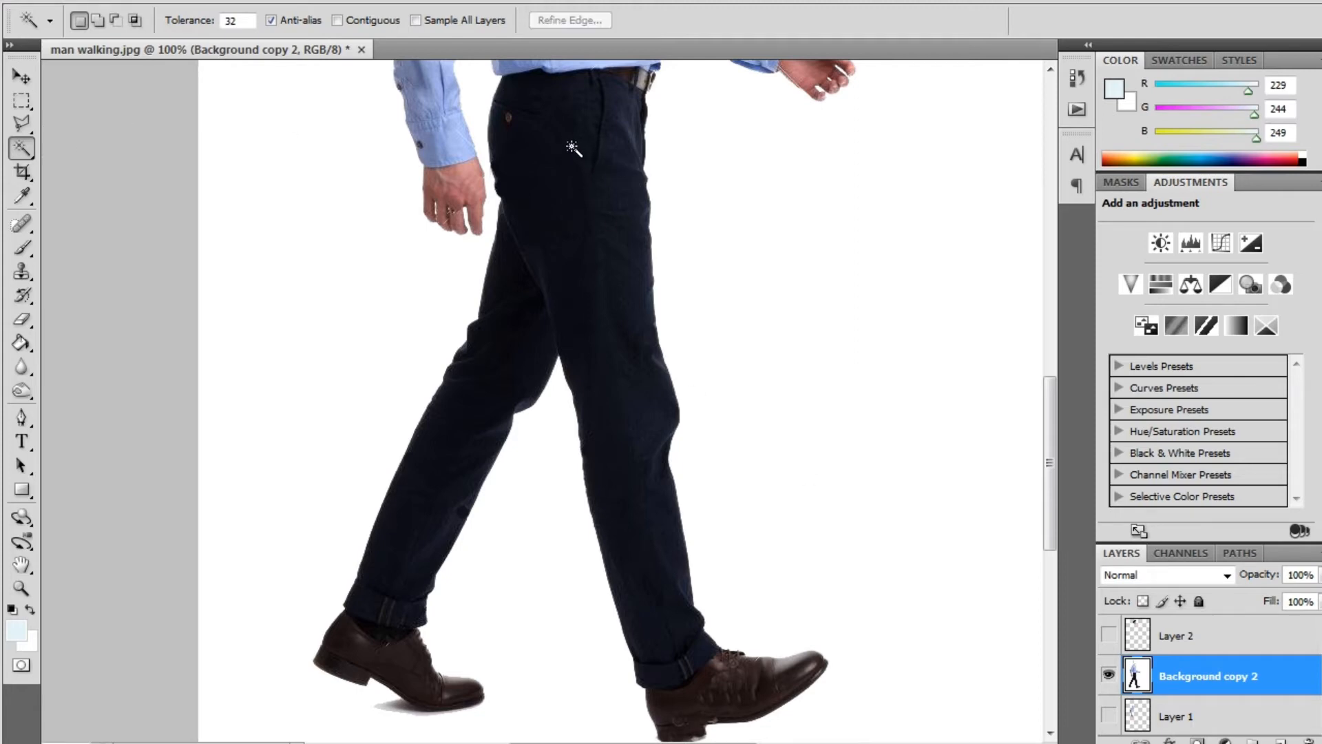
click(572, 148)
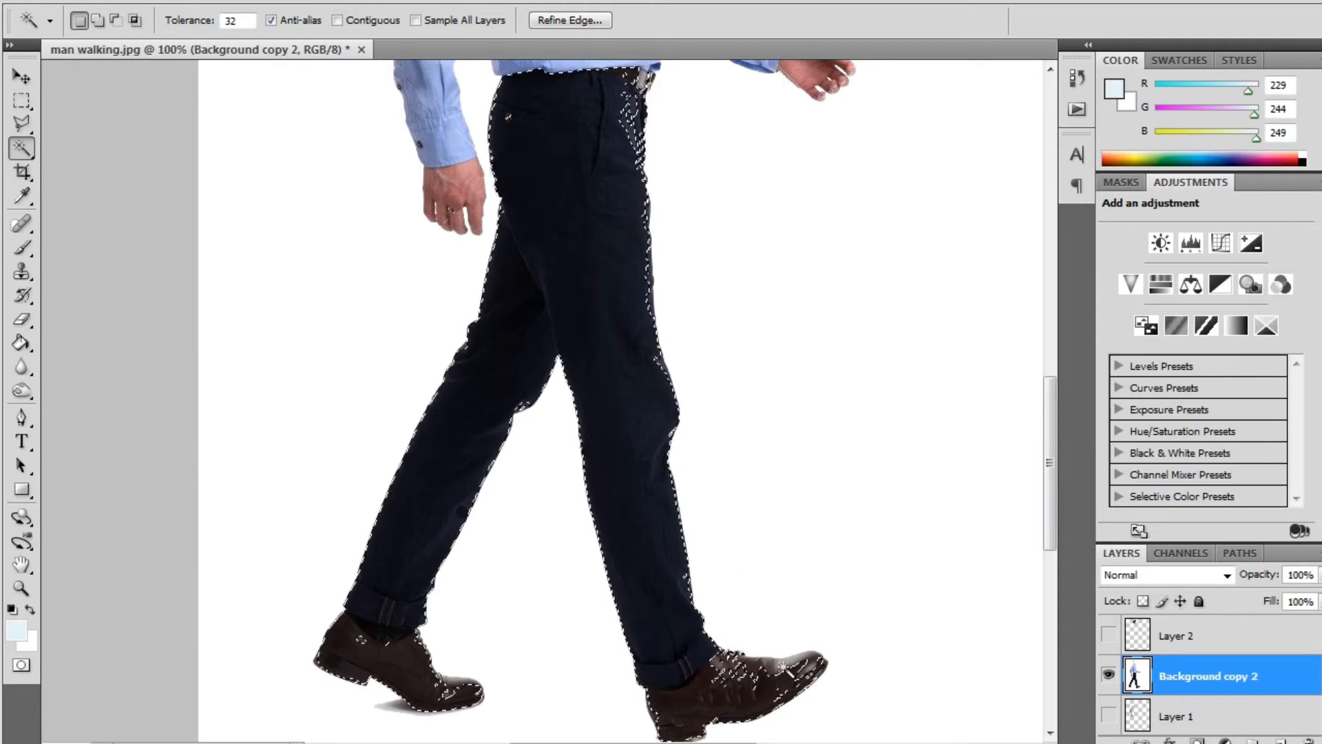
key(shift)
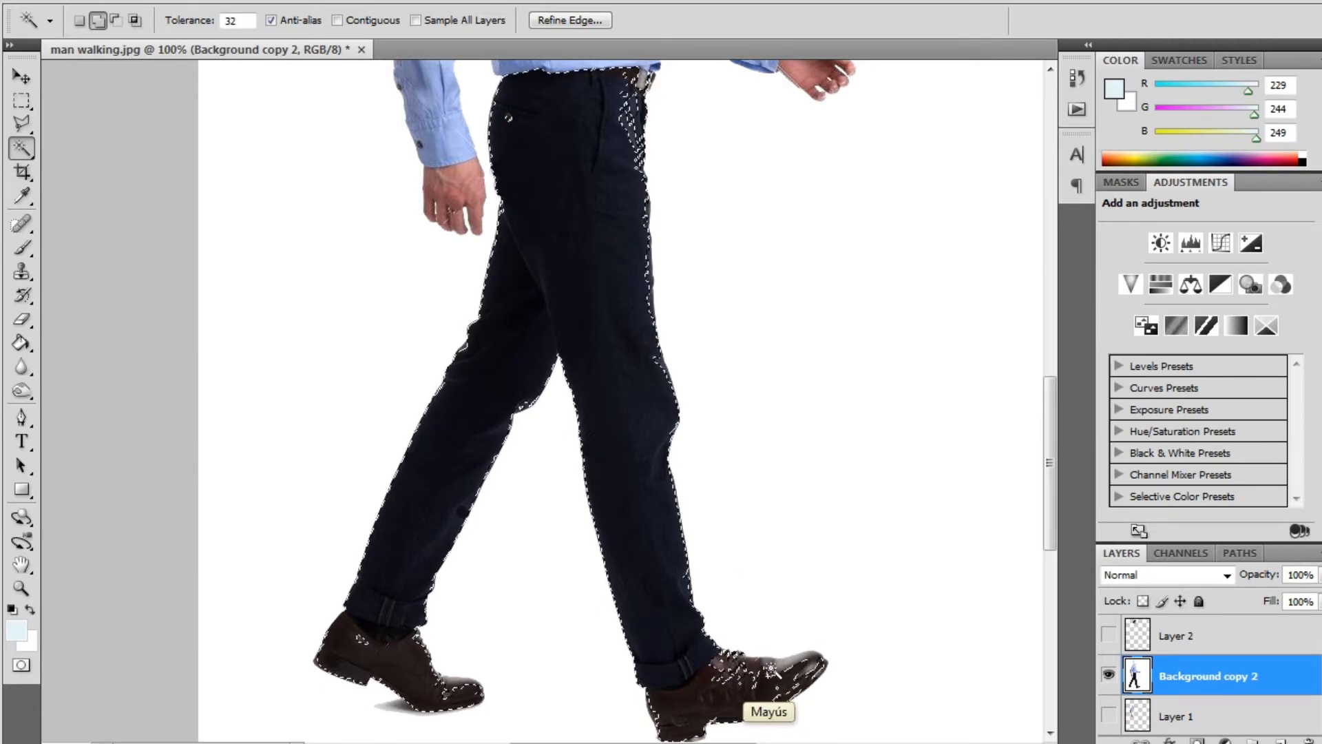
shift+click(783, 665)
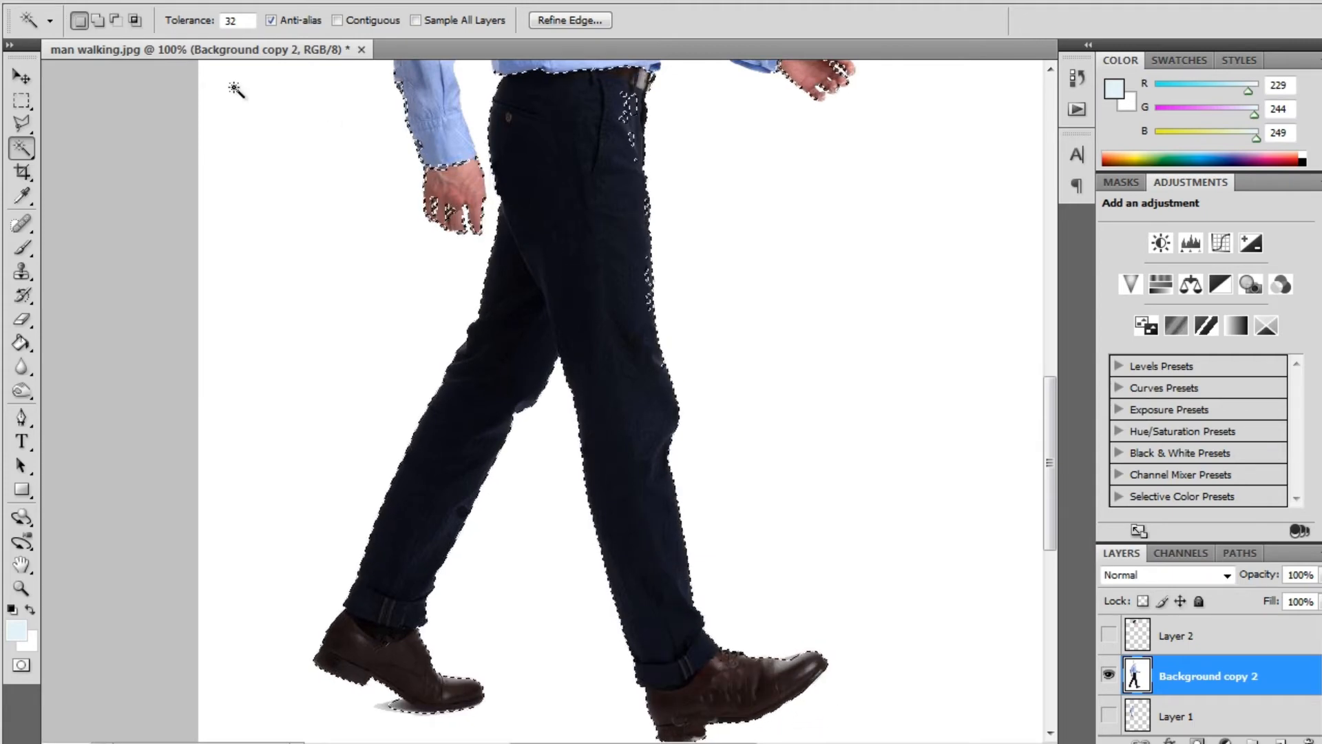
Step: Add the unselected specks below the belt buckle at the front of the trousers to the selection with the Lasso
click(18, 120)
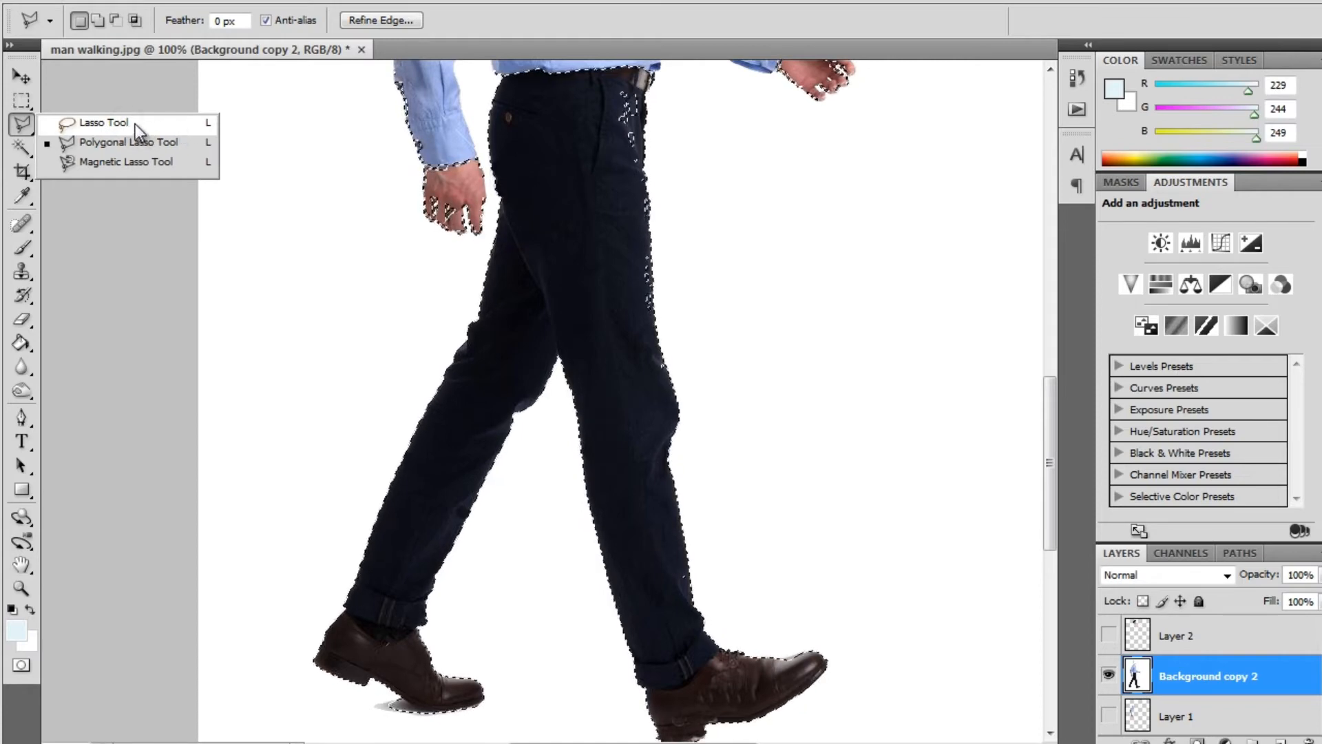
click(570, 209)
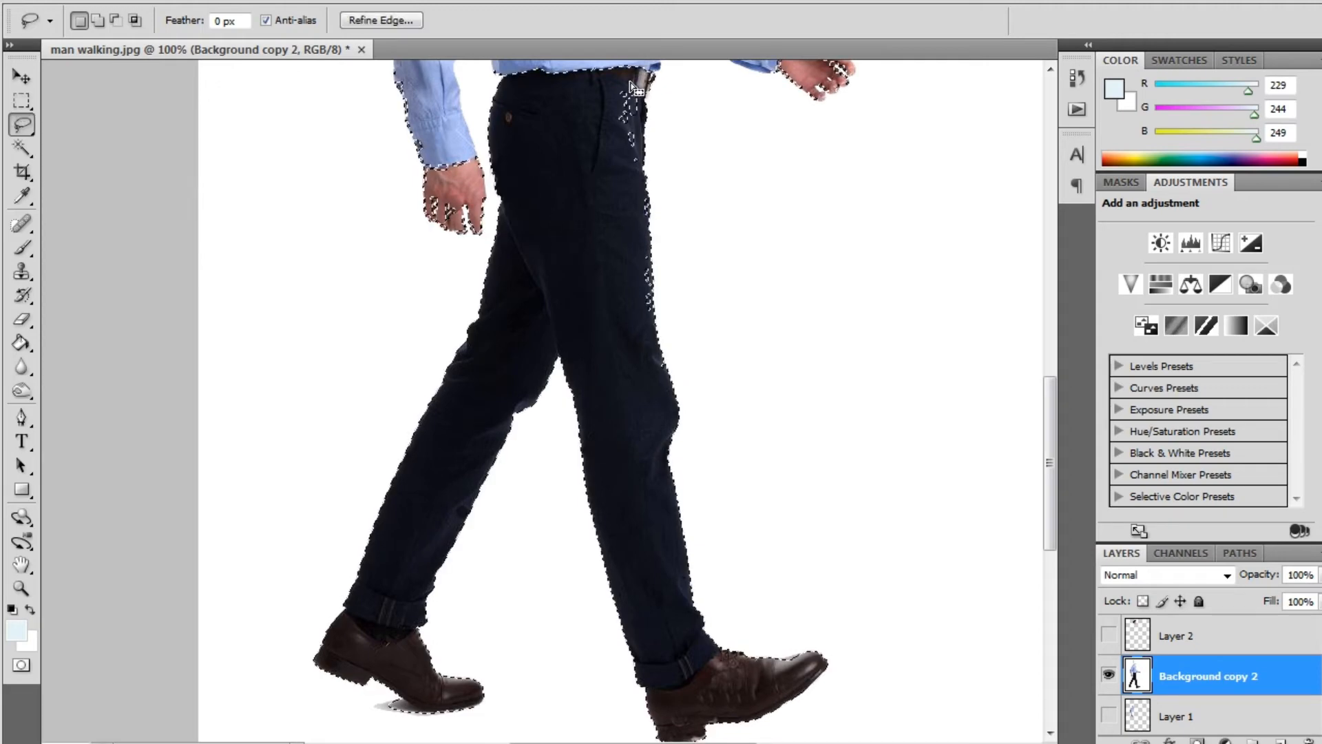
key(shift)
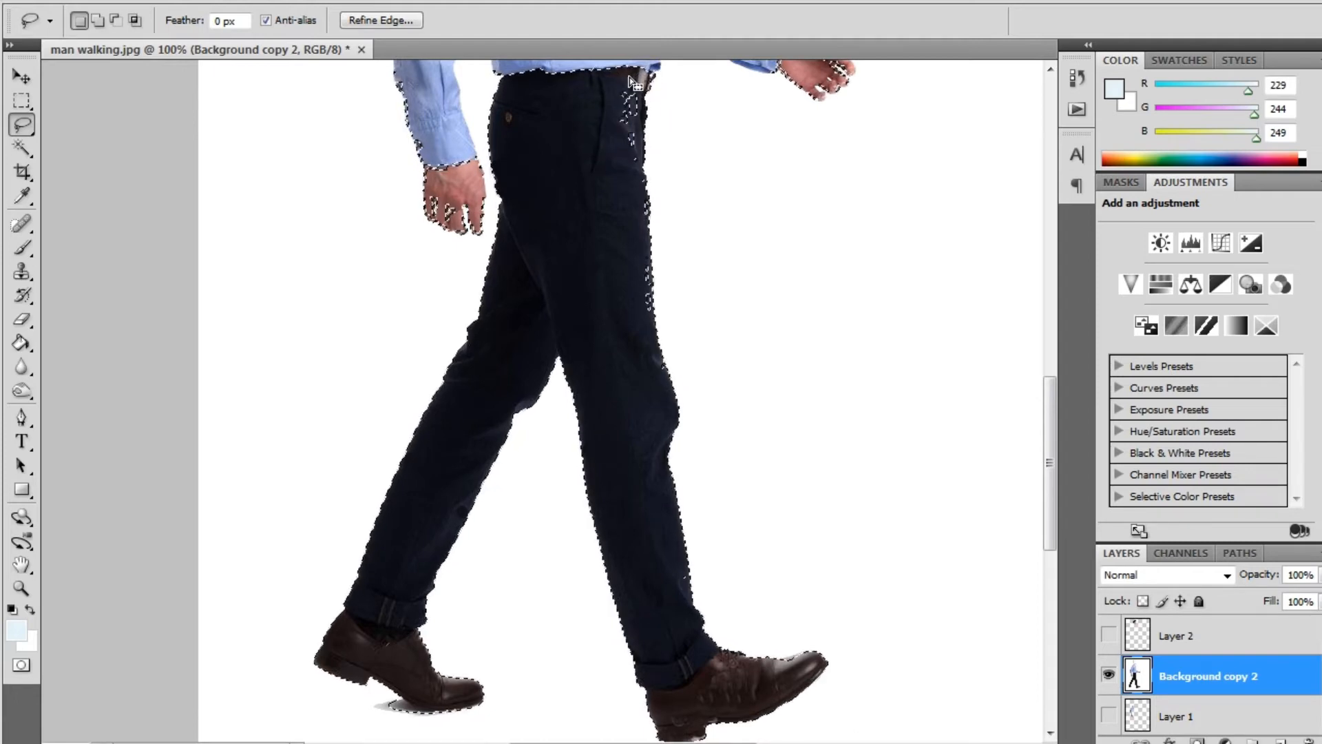
key(shift)
mouse_move(651, 81)
mouse_down()
mouse_move(651, 250)
mouse_move(671, 355)
mouse_move(651, 413)
mouse_move(650, 481)
mouse_move(685, 589)
mouse_move(604, 498)
mouse_move(595, 459)
mouse_move(598, 110)
mouse_move(613, 89)
mouse_up()
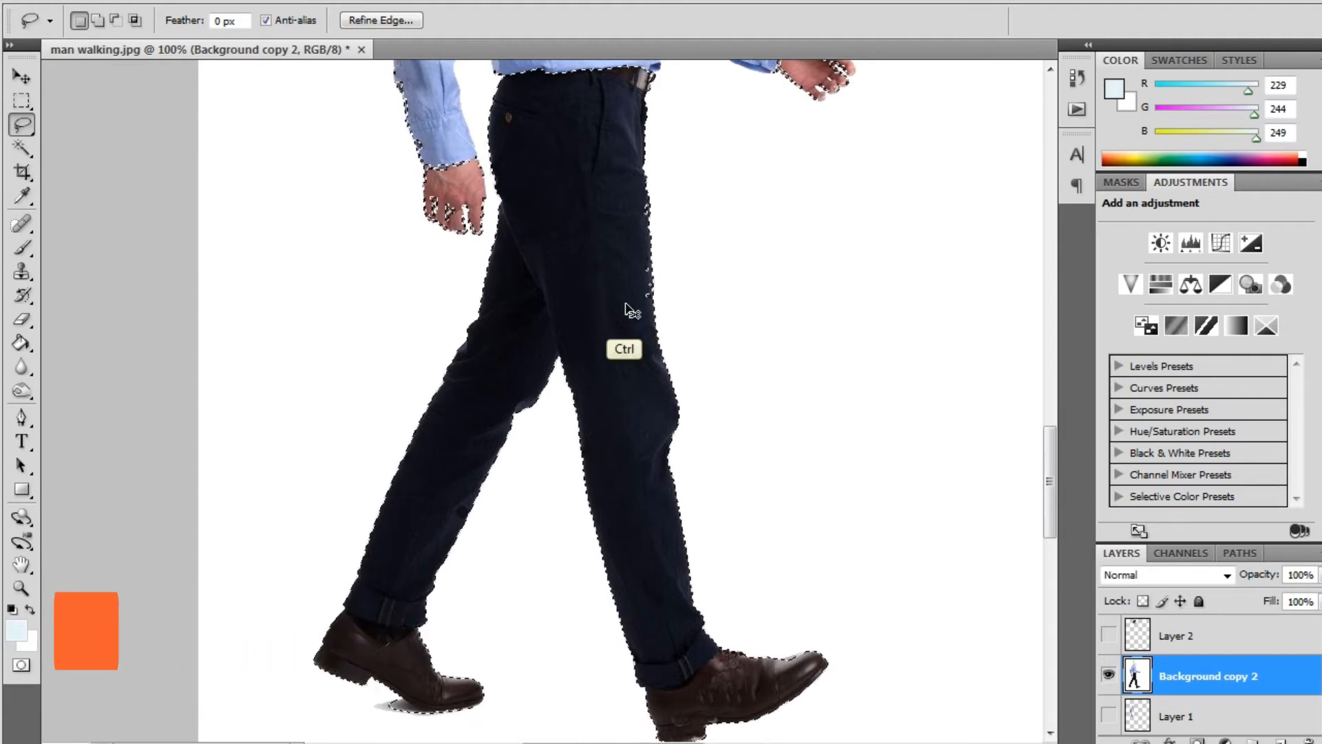
Step: Add the unselected specks along the front edge of the front thigh to the selection with the Lasso
key(ctrl+plus)
key(ctrl+plus)
key(ctrl+plus)
drag(757, 166, 457, 601)
mouse_move(555, 405)
mouse_down()
mouse_move(502, 493)
mouse_move(743, 375)
mouse_move(551, 401)
mouse_move(564, 390)
mouse_up()
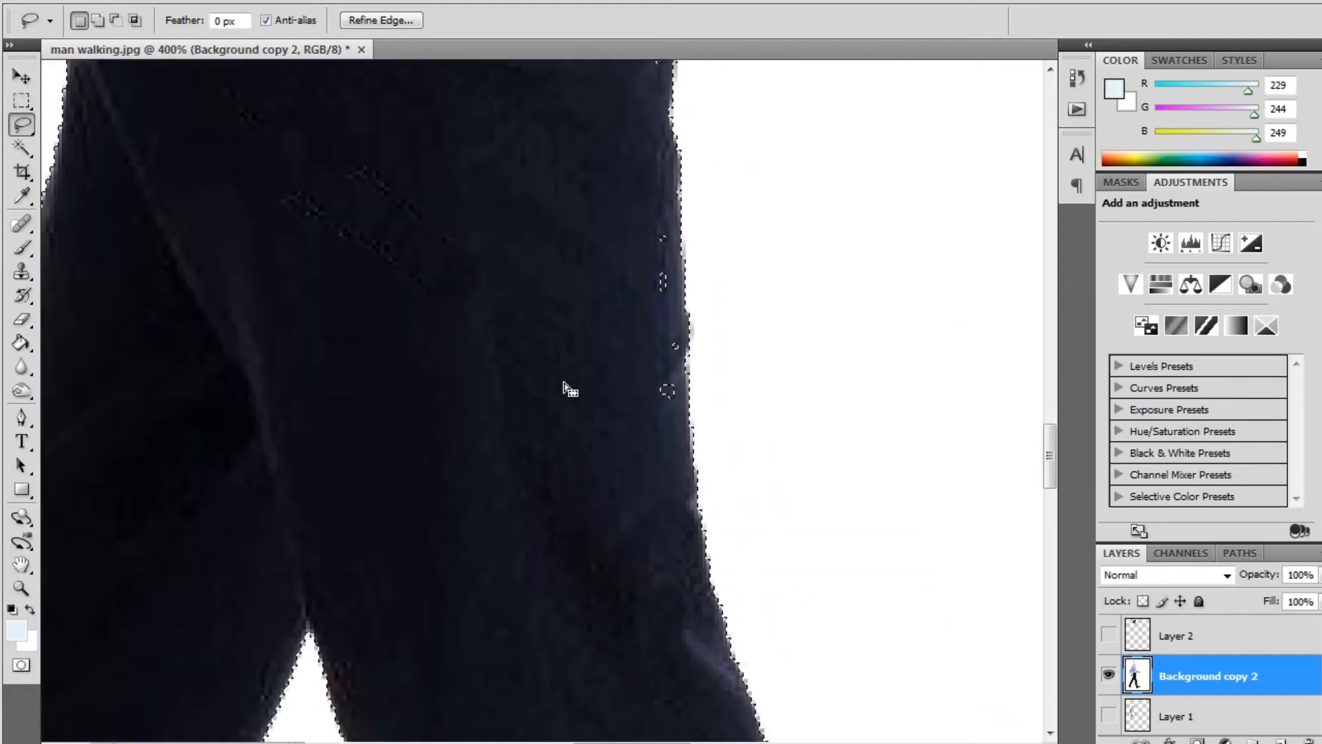
key(shift)
mouse_move(631, 402)
mouse_down()
mouse_move(693, 411)
mouse_move(681, 248)
mouse_move(631, 255)
mouse_move(544, 384)
mouse_up()
Step: Add the missed highlights along the top of the front shoe to the selection with the Lasso
key(space)
drag(608, 502, 482, 334)
key(shift)
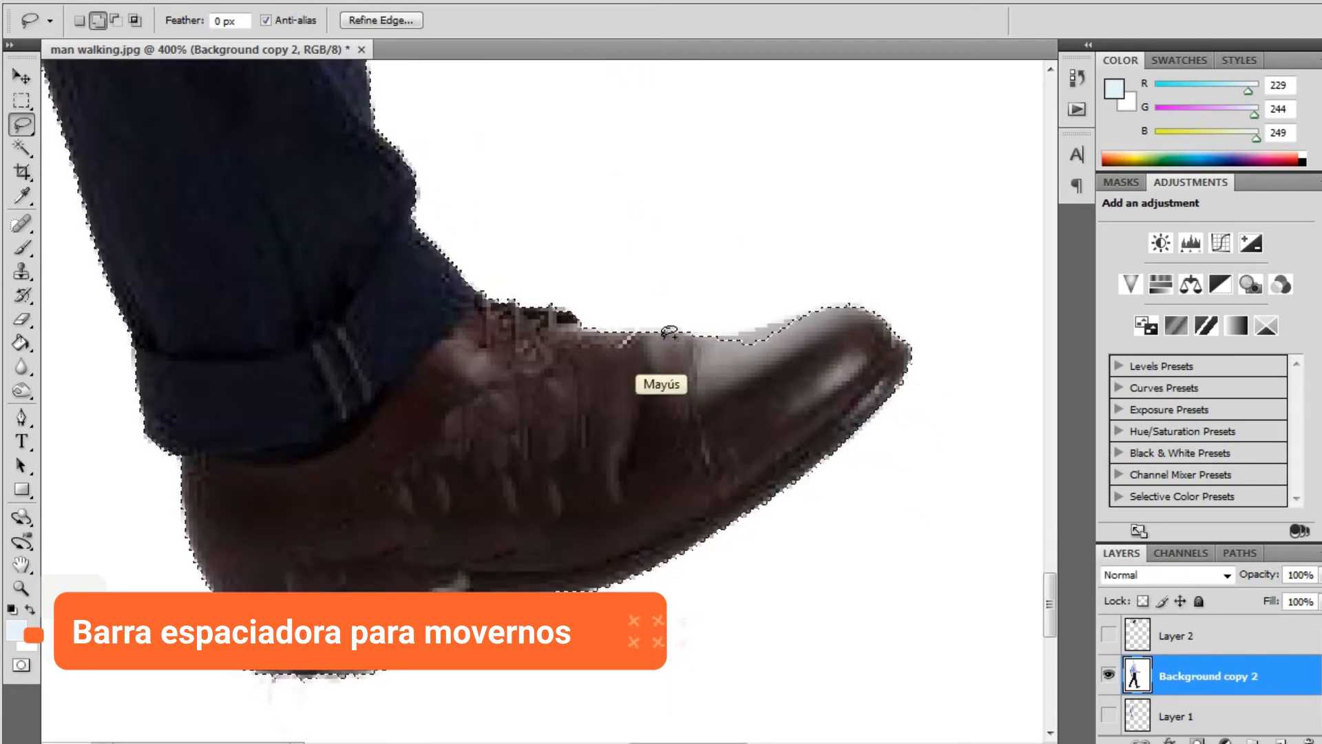
mouse_move(653, 328)
mouse_down()
mouse_move(820, 315)
mouse_move(679, 375)
mouse_up()
drag(320, 502, 895, 361)
drag(241, 316, 648, 524)
drag(535, 287, 604, 569)
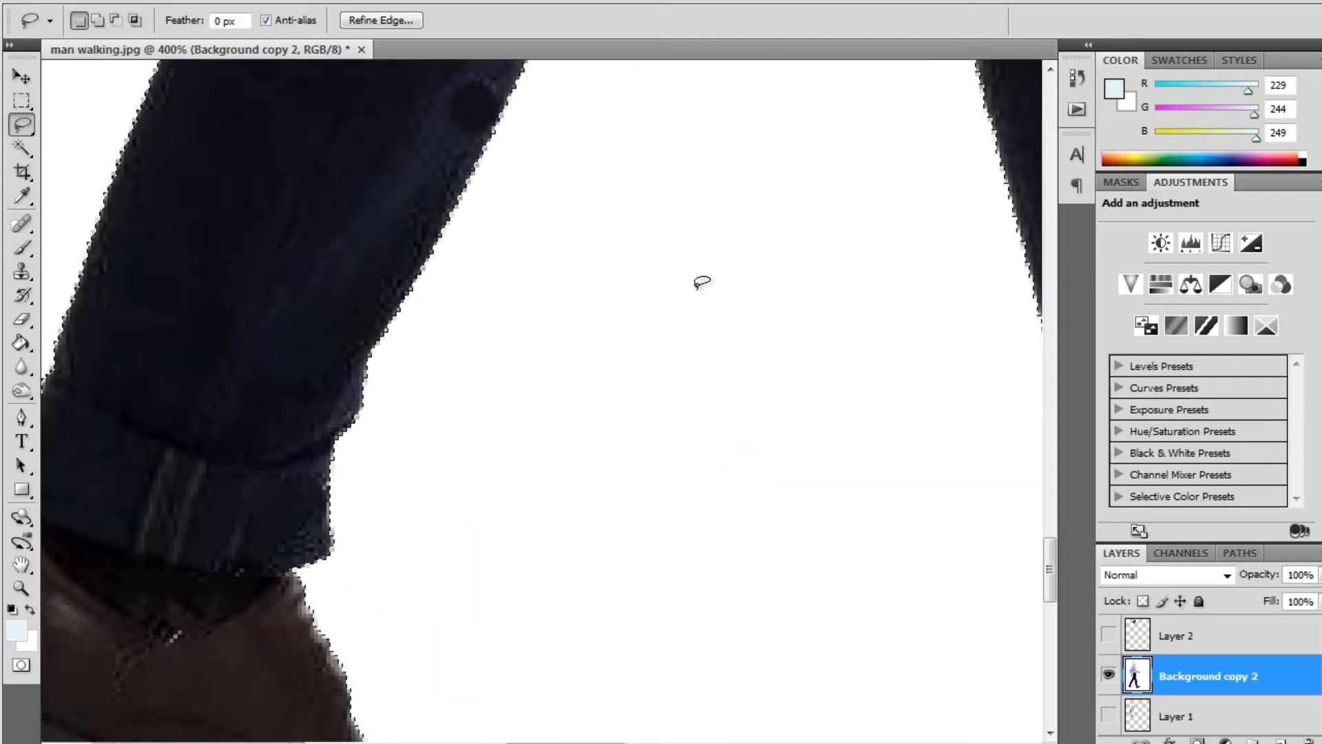
Step: Subtract the rear leg and its shoe from the selection with the Lasso, following the edge of the front thigh
key(ctrl+minus)
key(ctrl+minus)
key(ctrl+minus)
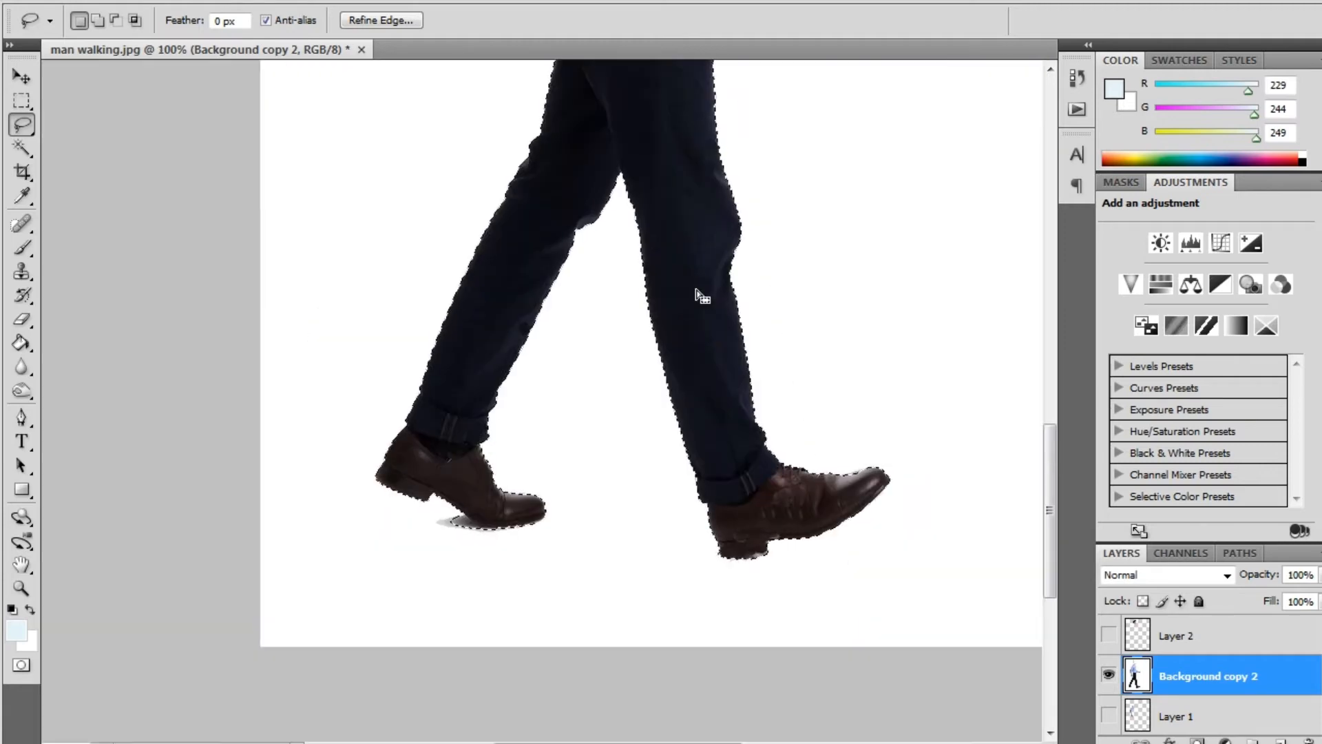
drag(606, 220, 612, 407)
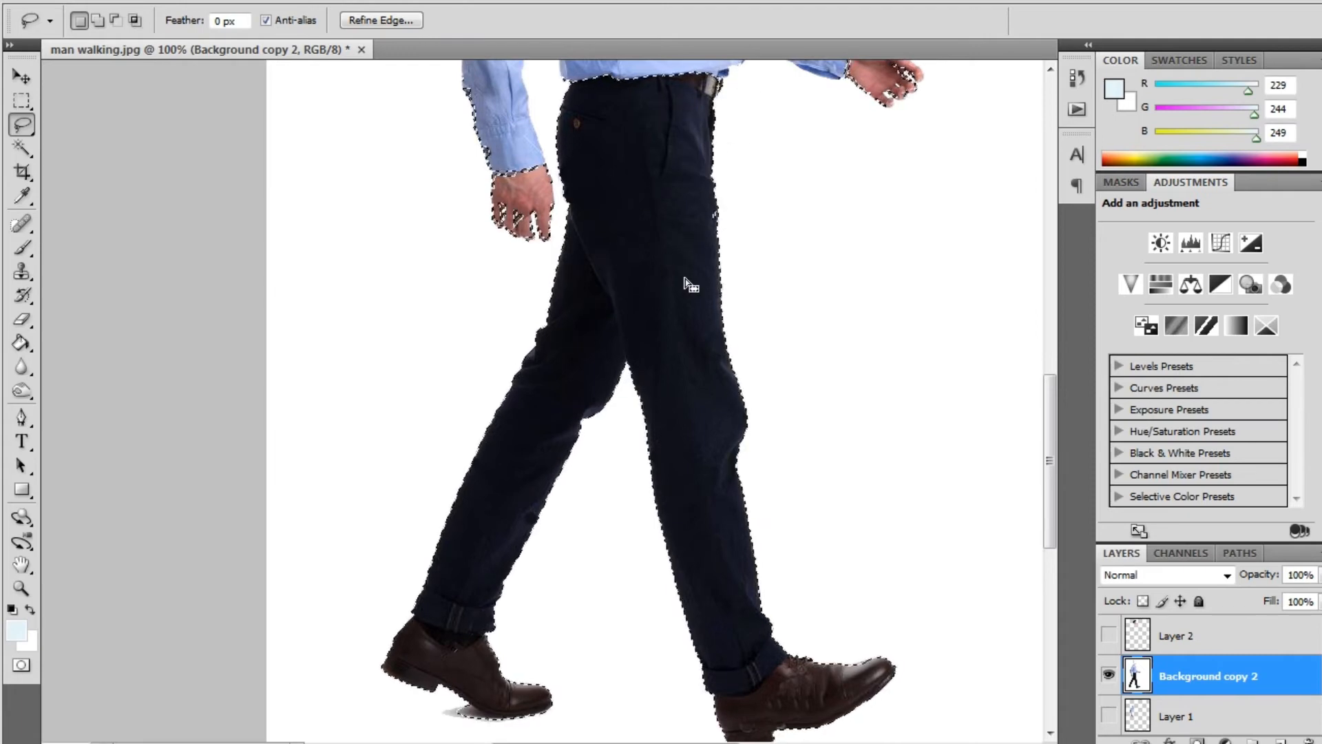
key(alt)
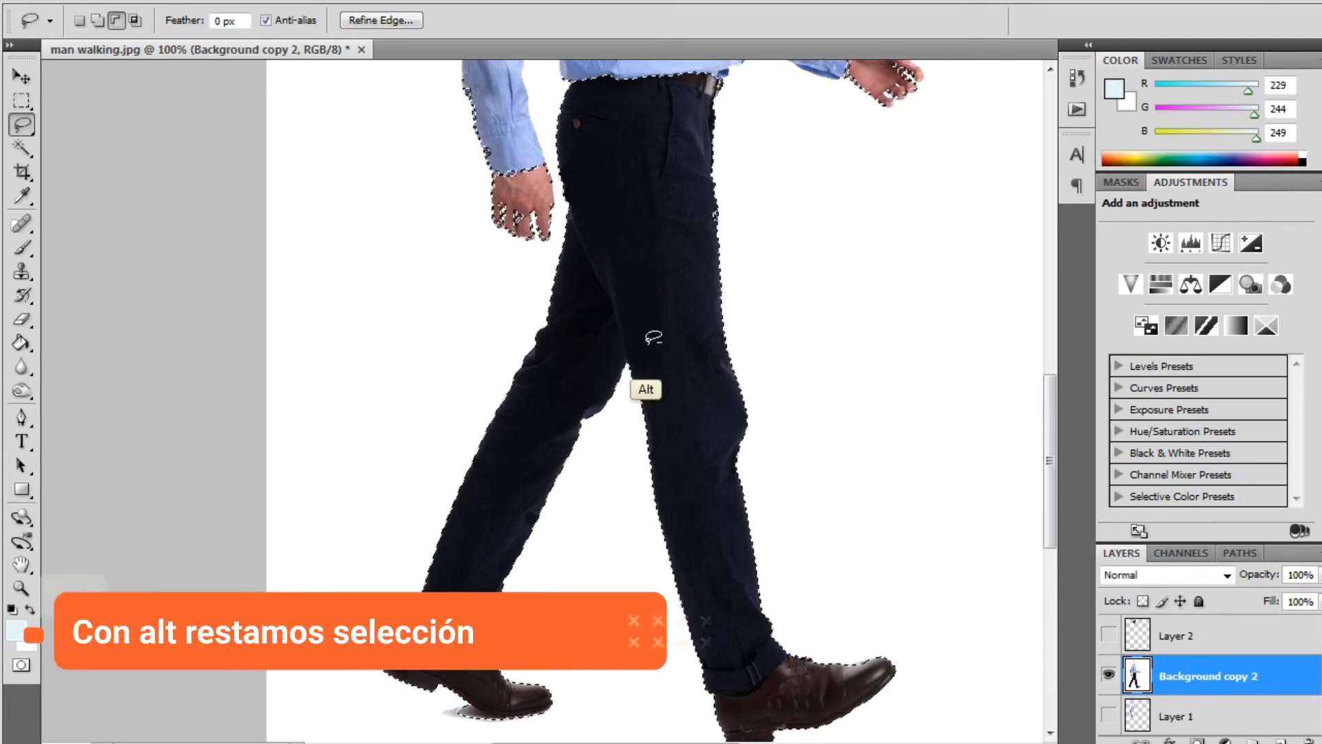
mouse_move(630, 364)
mouse_down()
mouse_move(567, 209)
mouse_move(412, 449)
mouse_move(392, 549)
mouse_move(359, 611)
mouse_move(360, 663)
mouse_move(432, 710)
mouse_up()
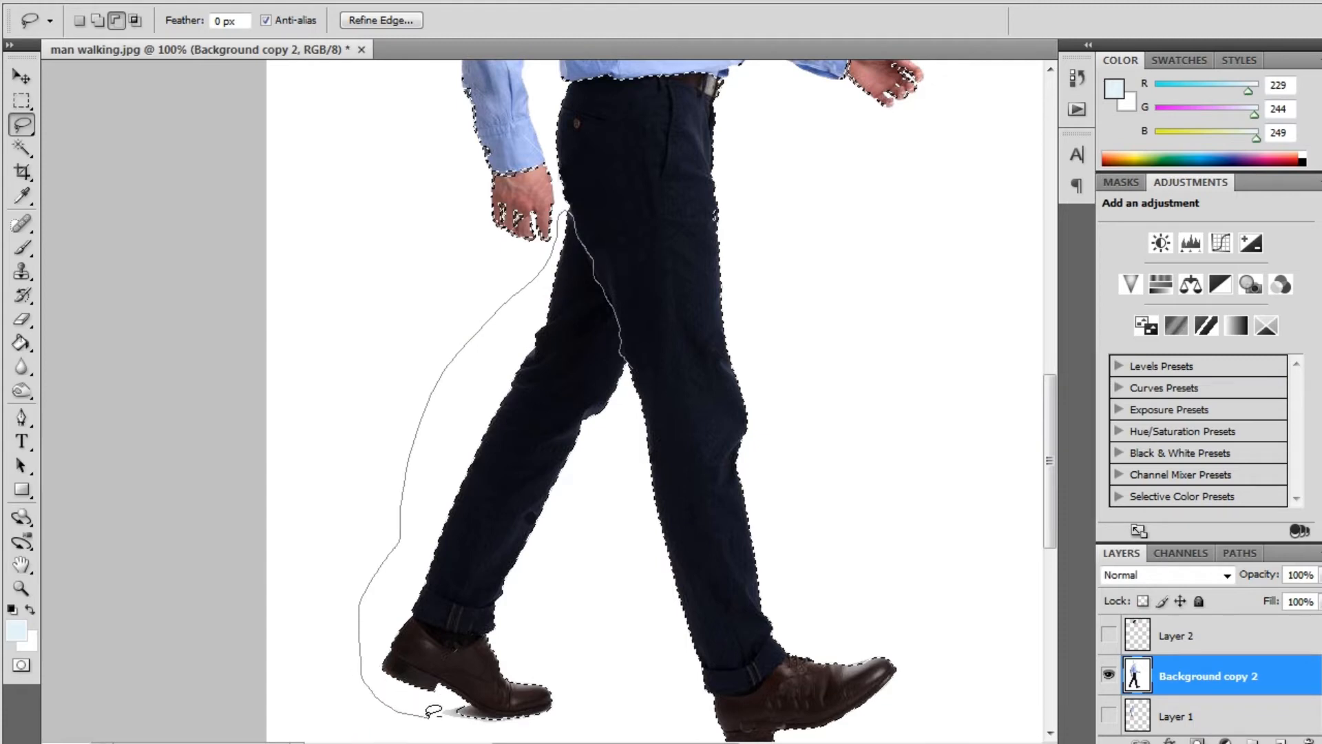
mouse_move(584, 696)
mouse_down()
mouse_move(548, 595)
mouse_move(573, 492)
mouse_move(623, 426)
mouse_move(623, 396)
mouse_up()
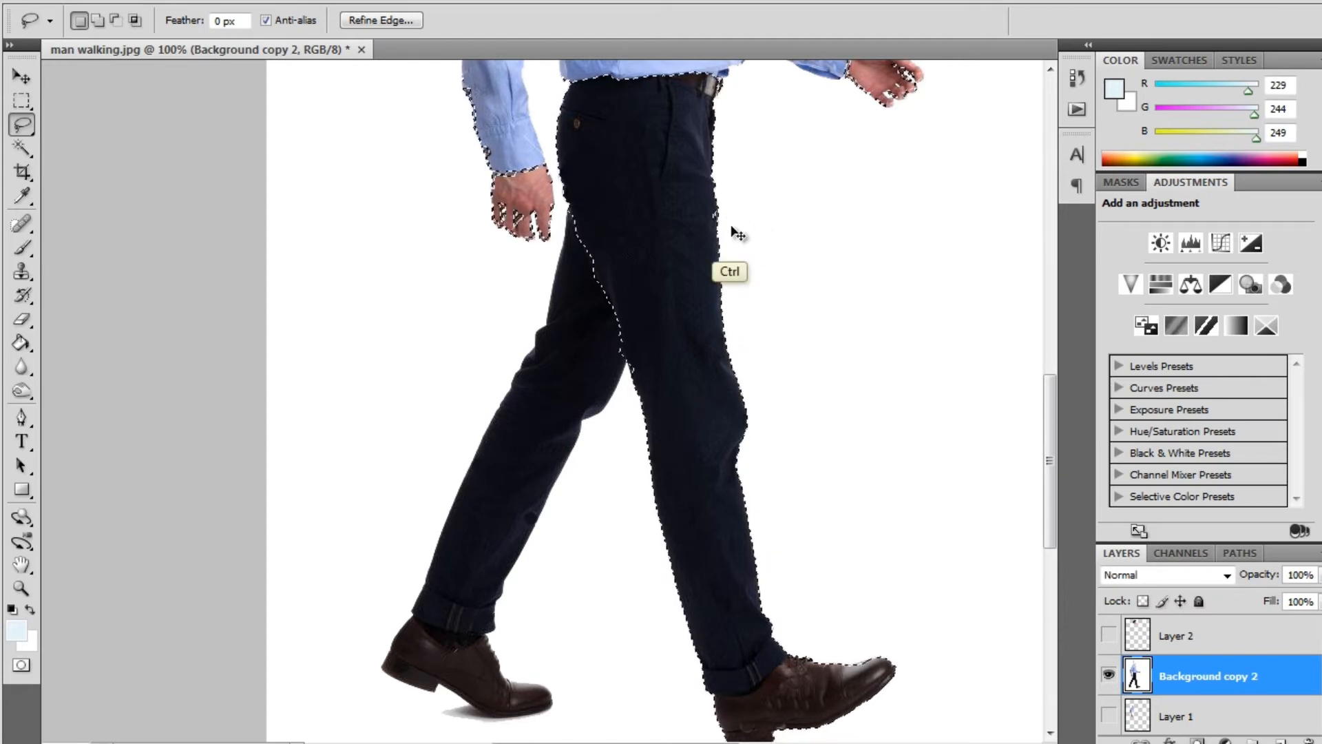
Step: Add the remaining unselected notch on the front edge of the upper thigh to the selection with the Lasso
key(ctrl+plus)
key(ctrl+plus)
mouse_move(938, 186)
mouse_down()
mouse_move(481, 448)
mouse_move(537, 440)
mouse_move(563, 370)
mouse_up()
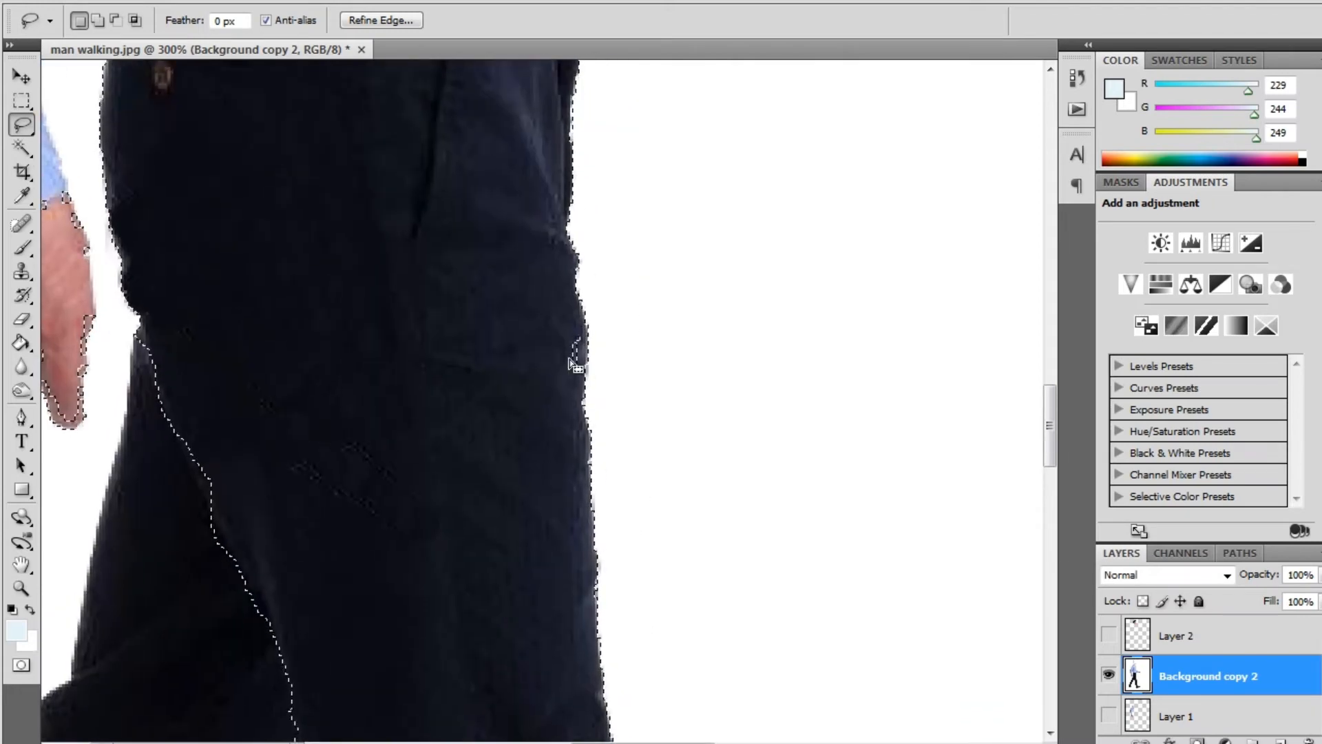
key(shift)
mouse_move(537, 314)
mouse_down()
mouse_move(576, 313)
mouse_move(589, 332)
mouse_move(569, 384)
mouse_move(543, 352)
mouse_up()
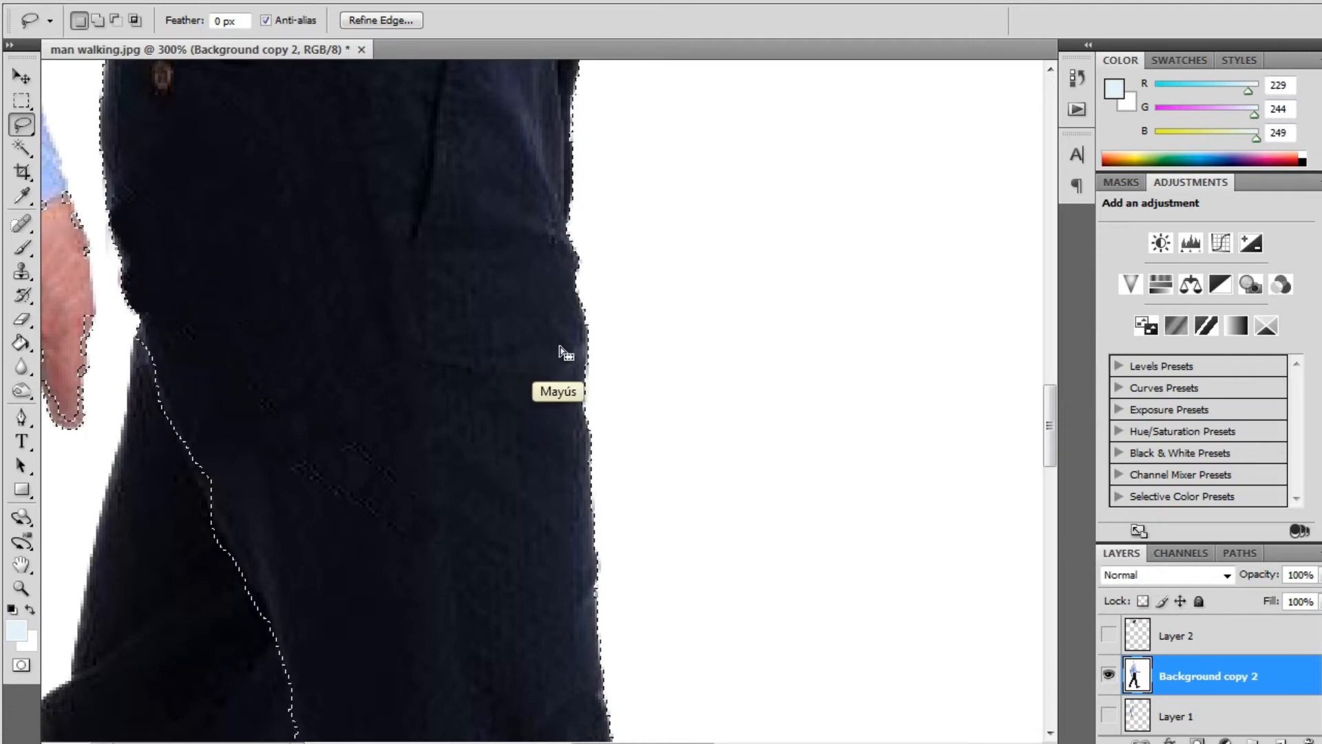
mouse_move(317, 265)
mouse_down()
mouse_move(434, 304)
mouse_move(658, 424)
mouse_up()
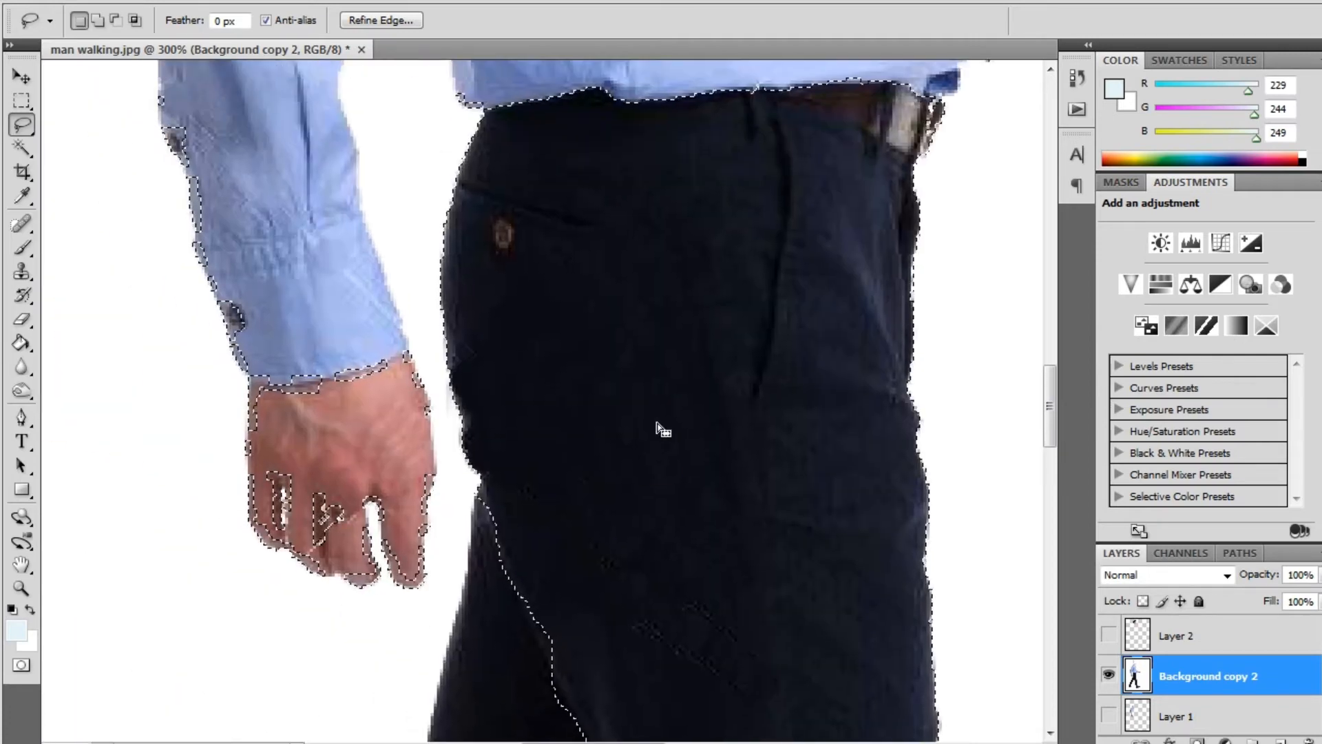
Step: Subtract the leftover selected areas around both hands, the sleeve and the head cutout with the Lasso
key(ctrl+minus)
key(ctrl+minus)
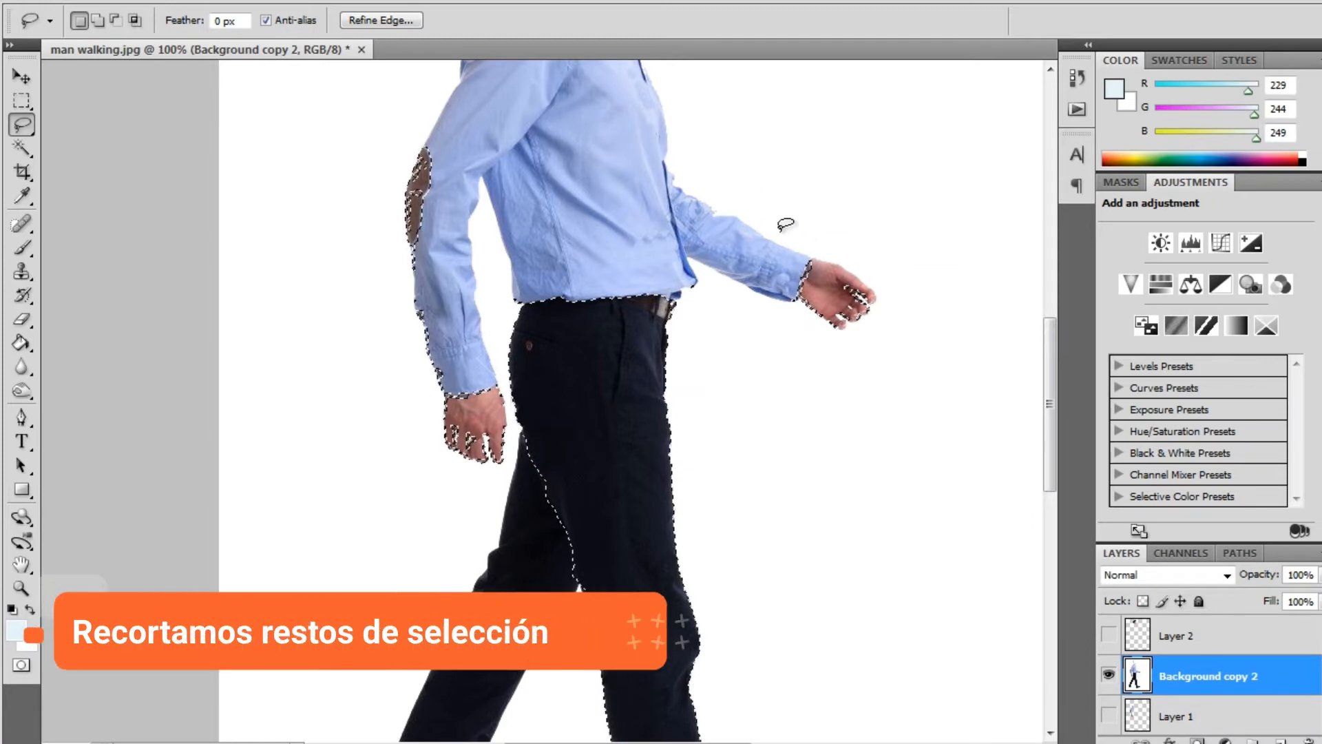
mouse_move(835, 206)
mouse_down()
mouse_move(762, 321)
mouse_move(964, 342)
mouse_move(837, 208)
mouse_up()
mouse_move(462, 492)
mouse_down()
mouse_move(499, 467)
mouse_move(512, 434)
mouse_move(486, 251)
mouse_move(448, 166)
mouse_move(345, 277)
mouse_move(424, 465)
mouse_move(460, 490)
mouse_up()
drag(699, 193, 620, 415)
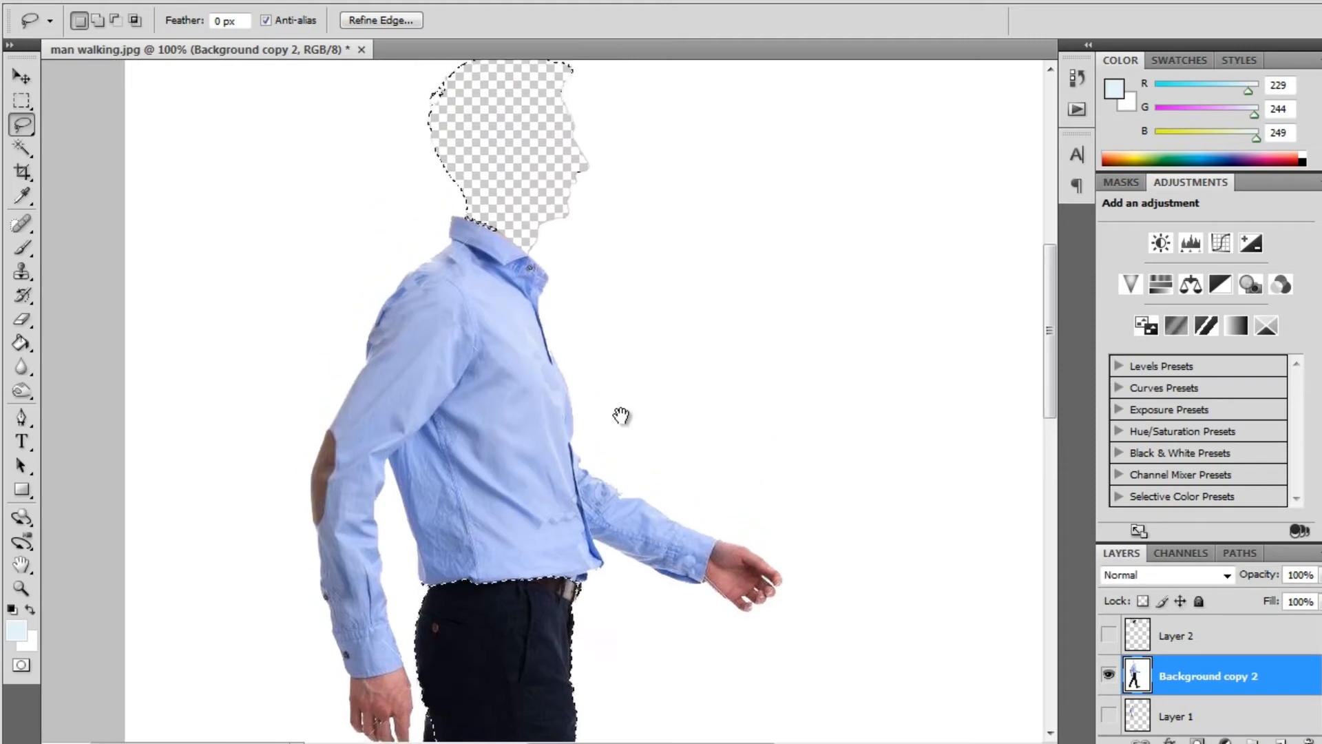
drag(625, 253, 668, 343)
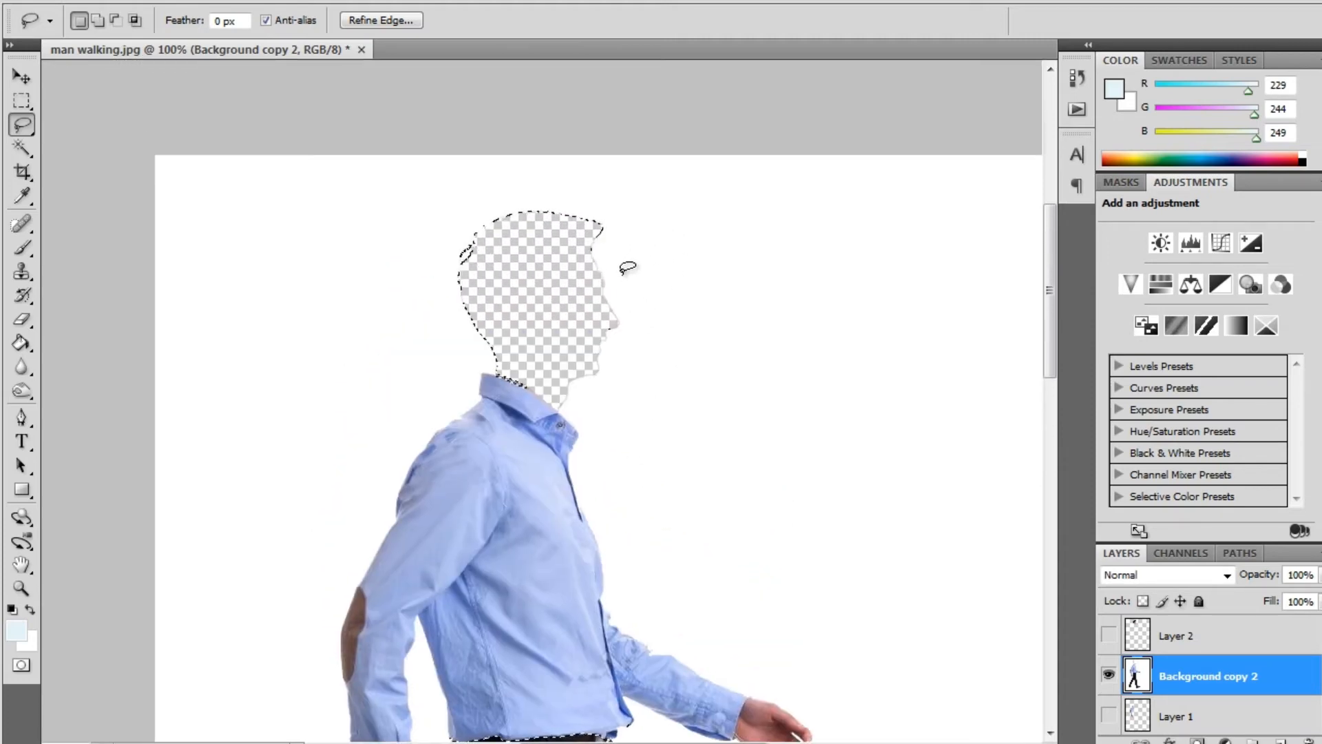
mouse_move(659, 238)
mouse_down()
mouse_move(553, 223)
mouse_move(394, 375)
mouse_move(717, 306)
mouse_move(749, 280)
mouse_up()
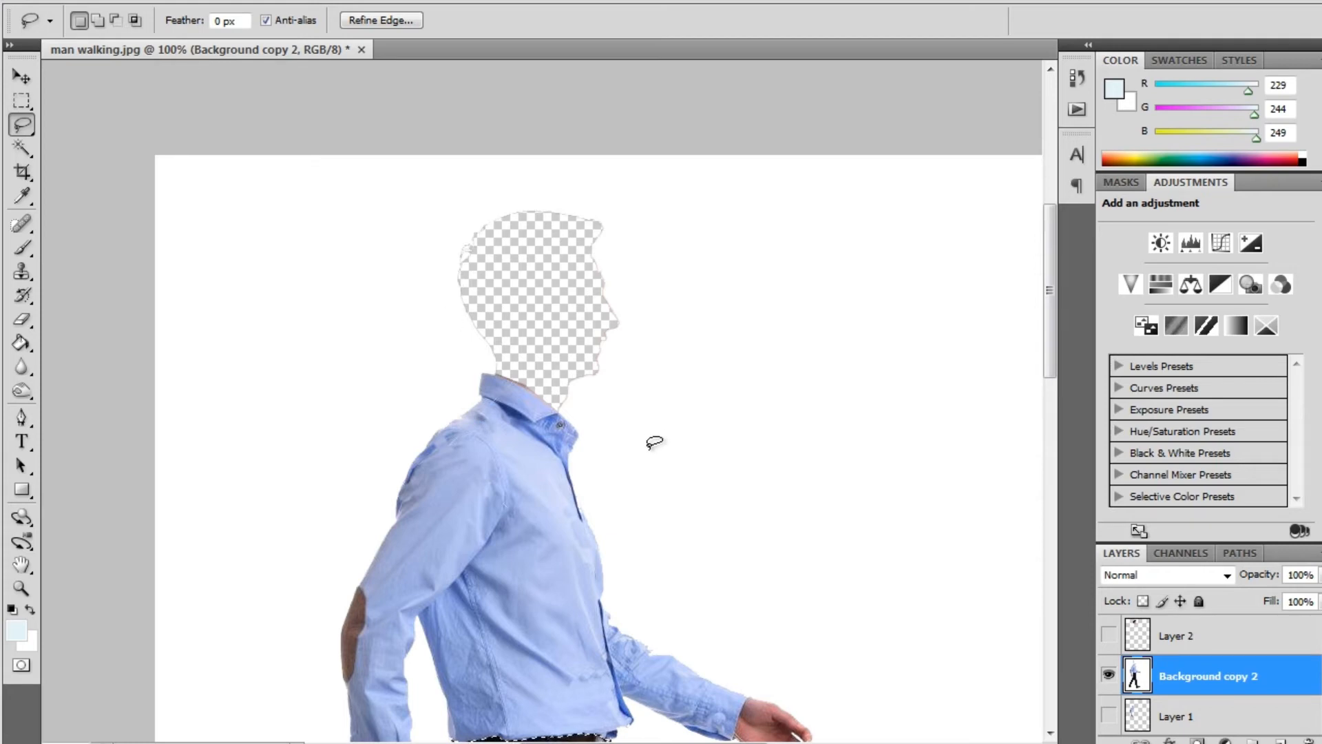
Step: Subtract the belt and hip area of the trousers with a curved Lasso cut, keeping only the front leg selected
drag(654, 441, 723, 325)
mouse_move(773, 520)
mouse_down()
mouse_move(826, 392)
mouse_move(713, 208)
mouse_up()
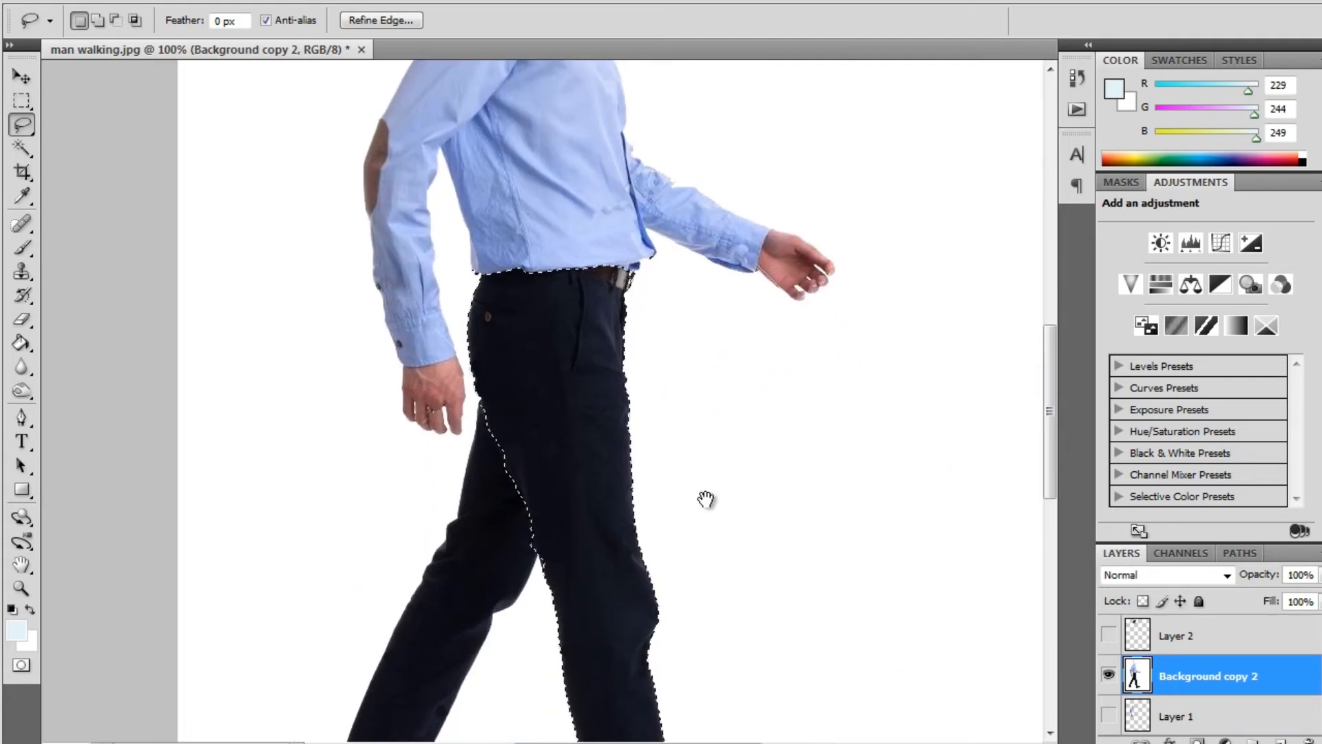
drag(706, 498, 683, 240)
drag(712, 308, 690, 380)
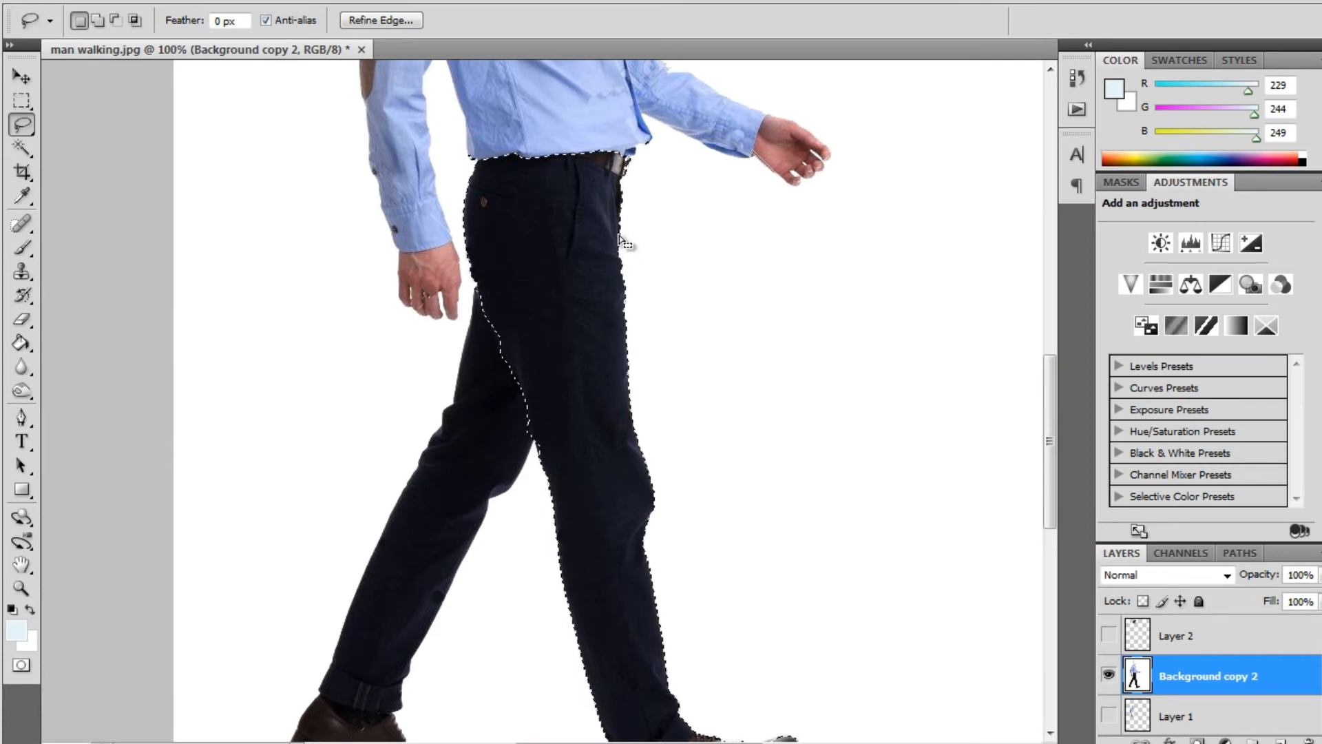
key(alt)
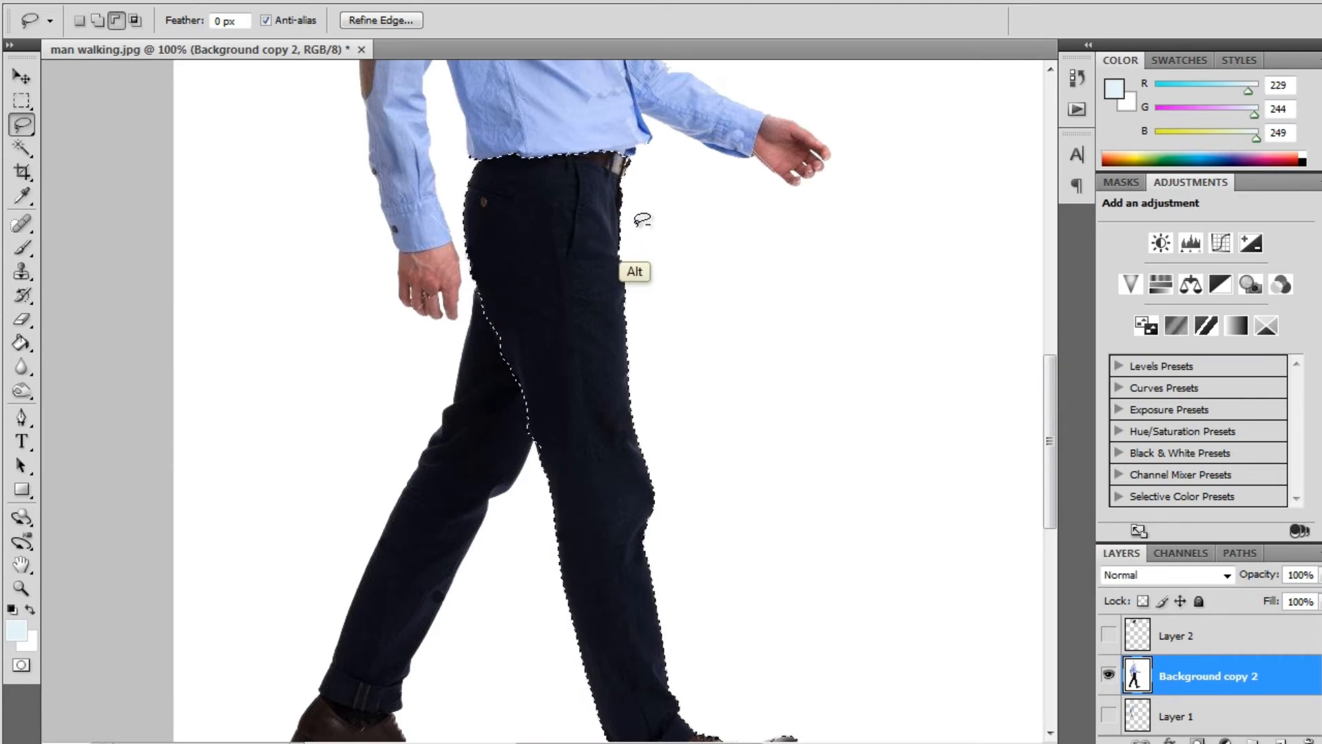
mouse_move(648, 227)
mouse_down()
mouse_move(568, 213)
mouse_move(451, 261)
mouse_move(425, 251)
mouse_move(422, 216)
mouse_move(444, 153)
mouse_move(480, 128)
mouse_move(580, 112)
mouse_move(626, 126)
mouse_move(666, 166)
mouse_move(684, 215)
mouse_up()
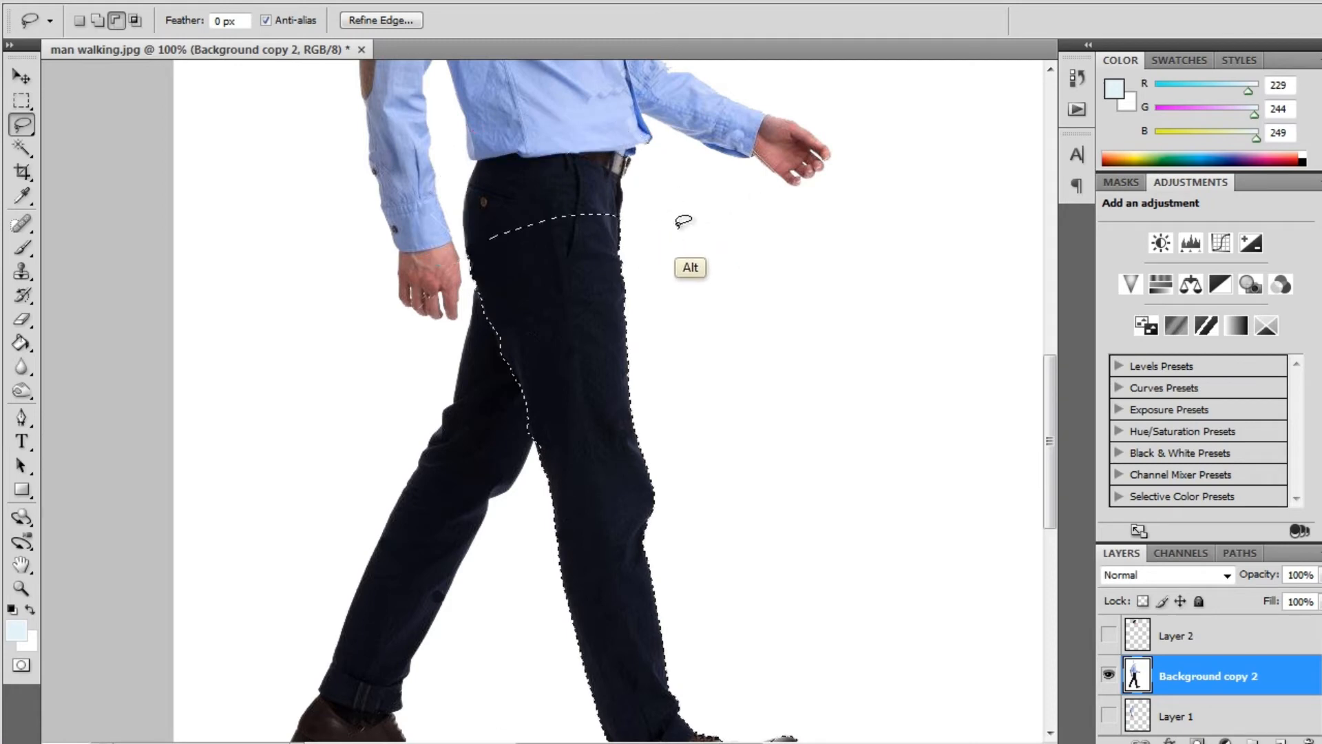
Step: Cut the selected front leg to a new layer with Layer via Cut, check the cutout, and leave the new layer hidden
right_click(571, 305)
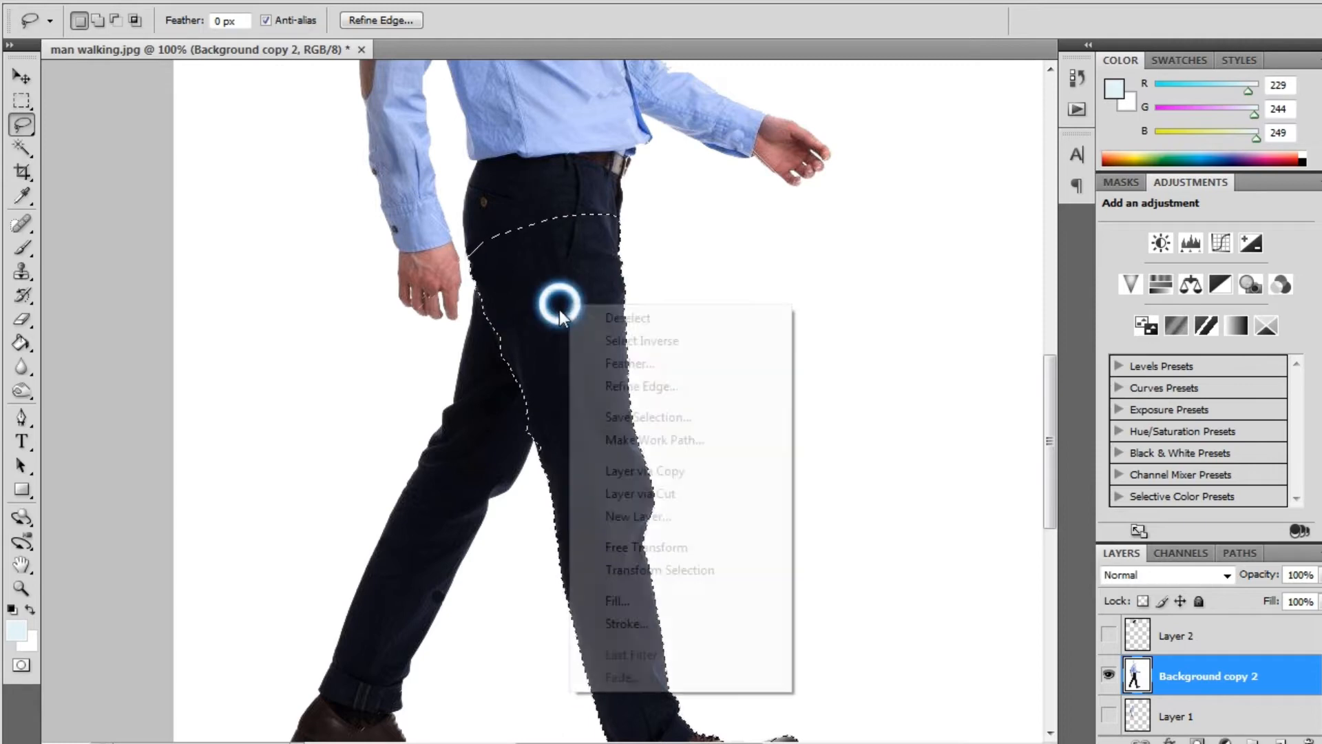
click(674, 497)
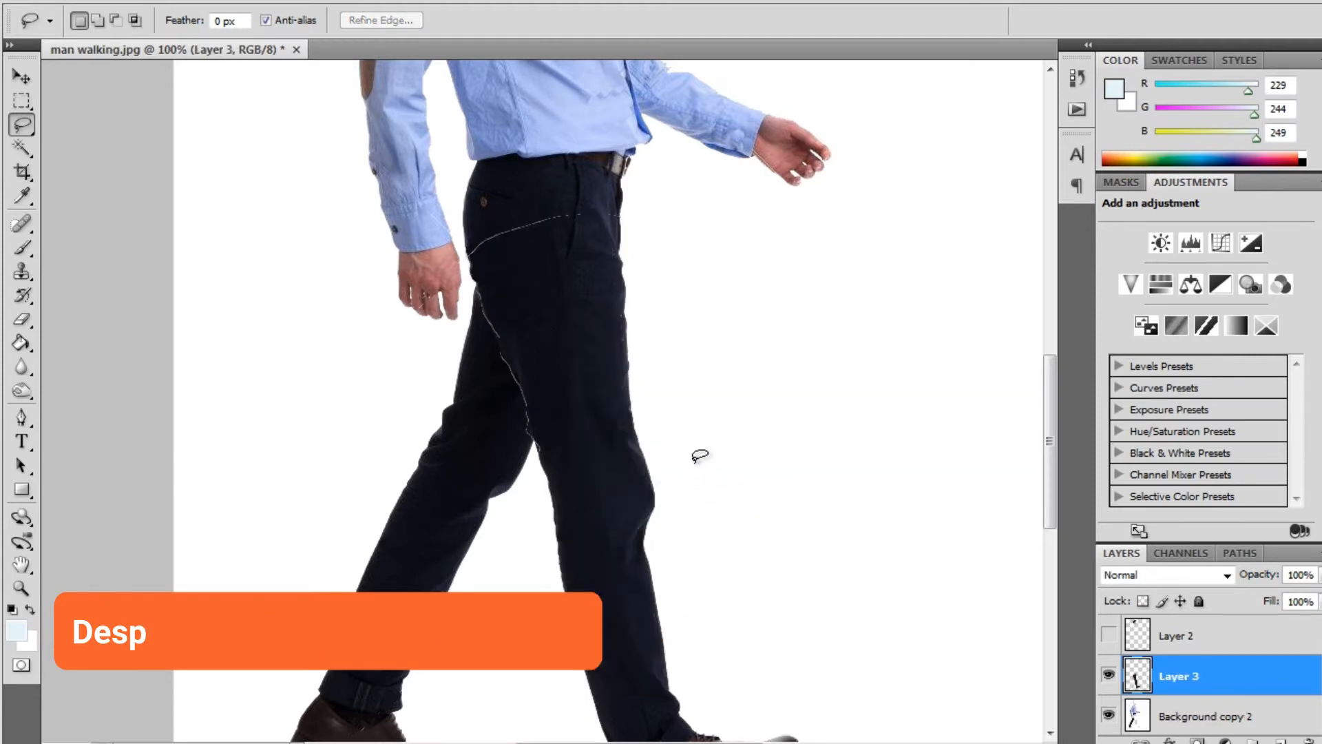
click(1110, 675)
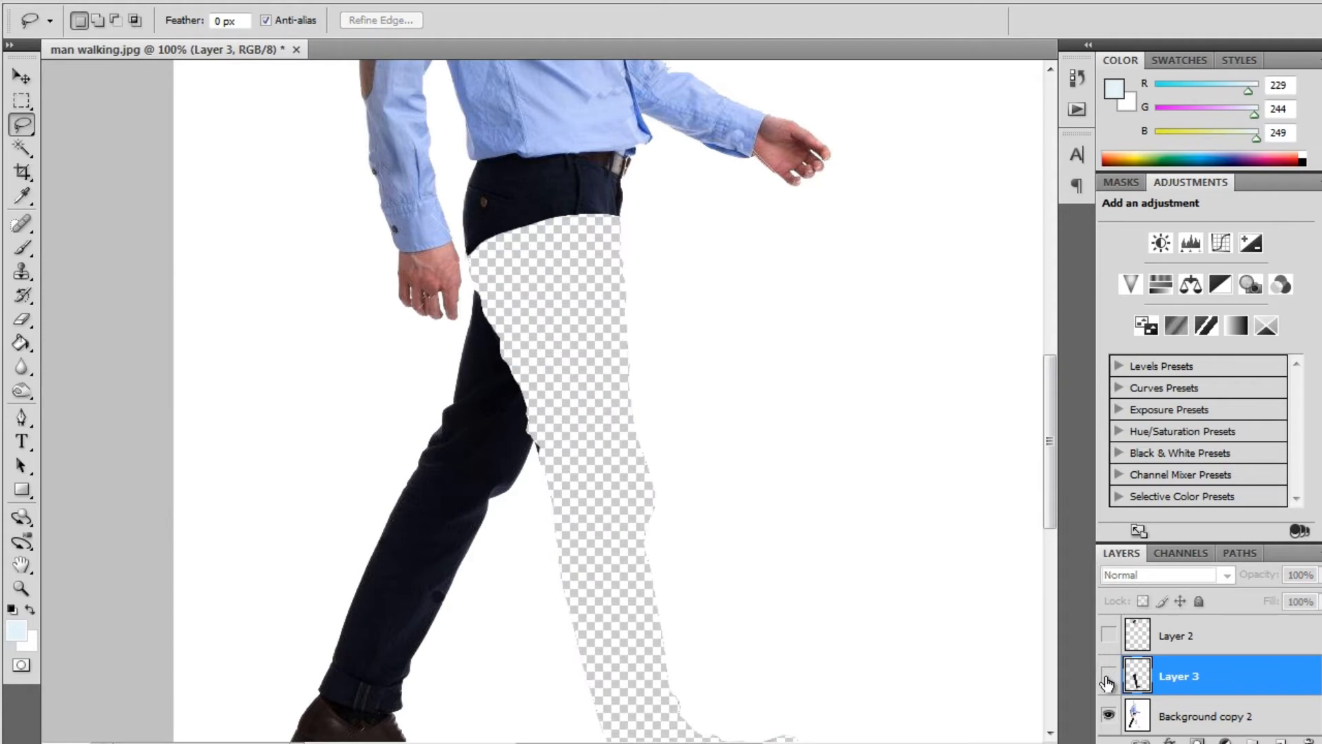
click(1109, 676)
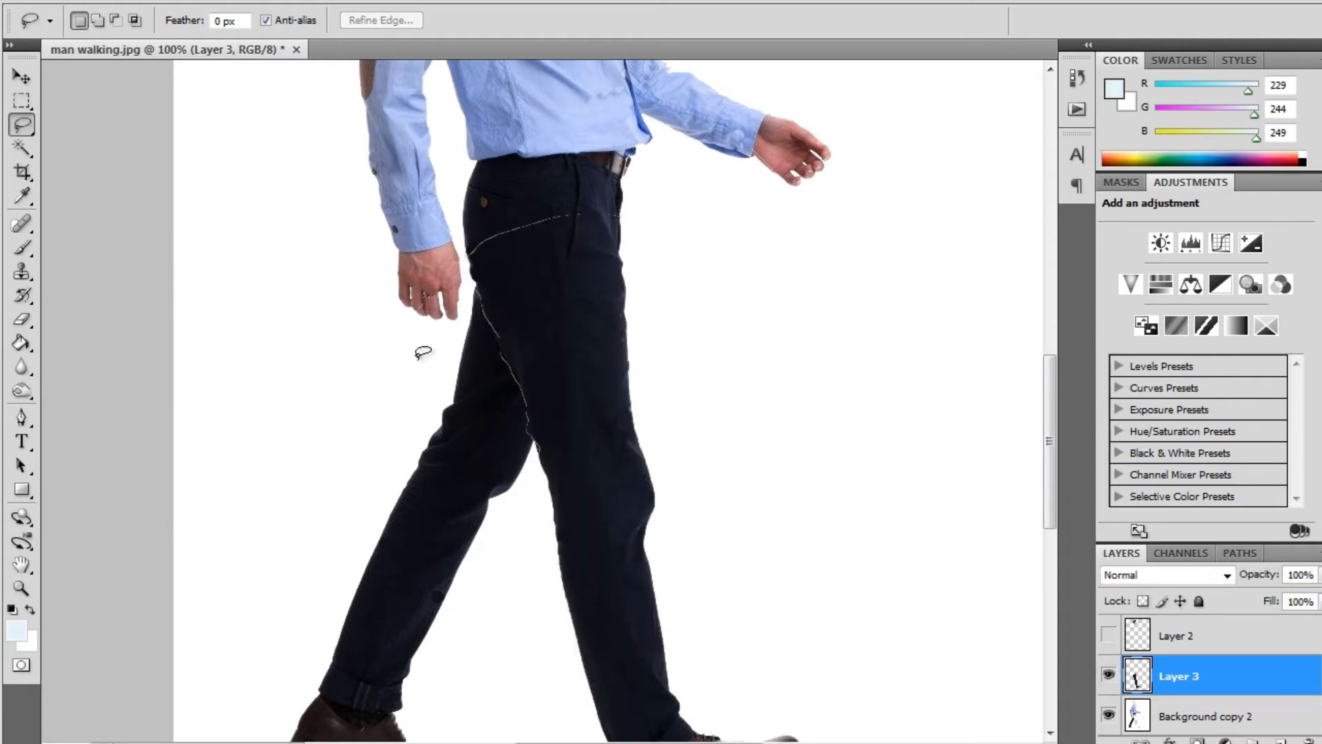
drag(608, 388, 673, 356)
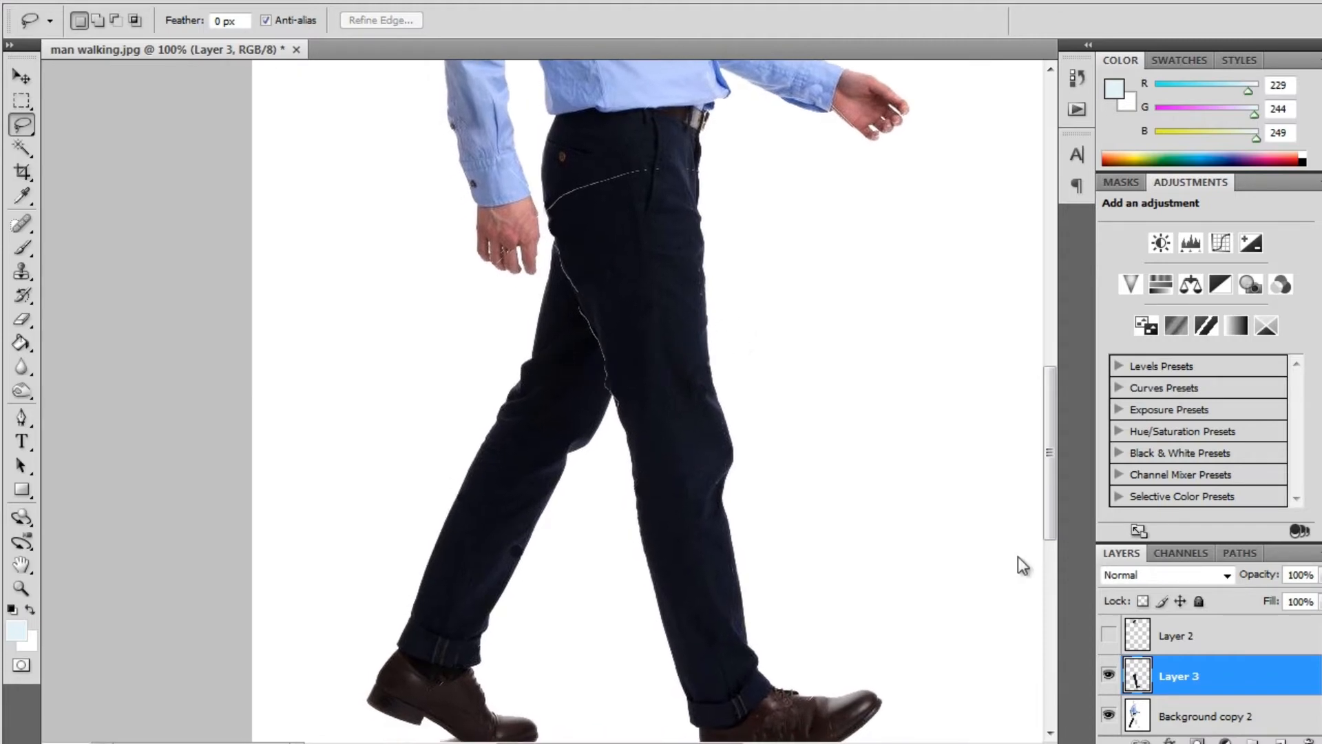
click(1109, 677)
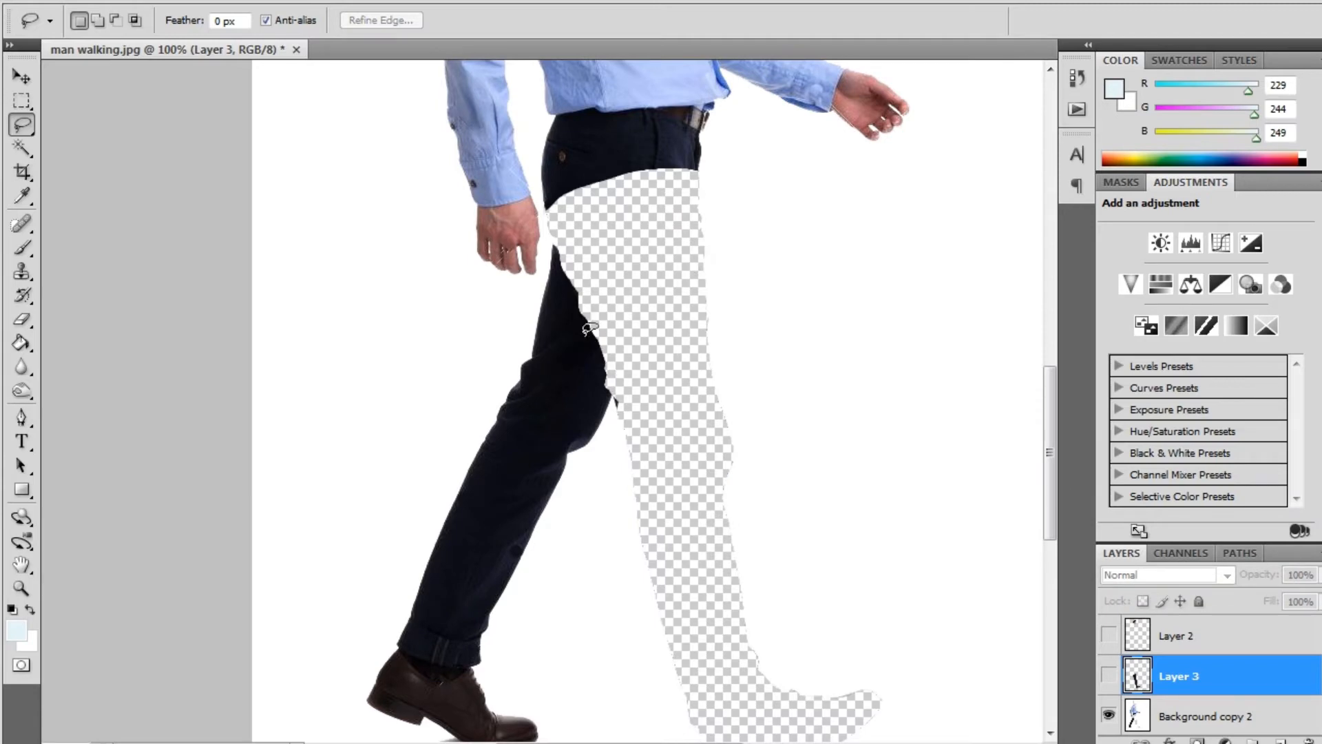
Step: Try the Magic Wand on the rear leg with Layer 3 active, and make Background copy 2 the active layer
drag(559, 398, 527, 285)
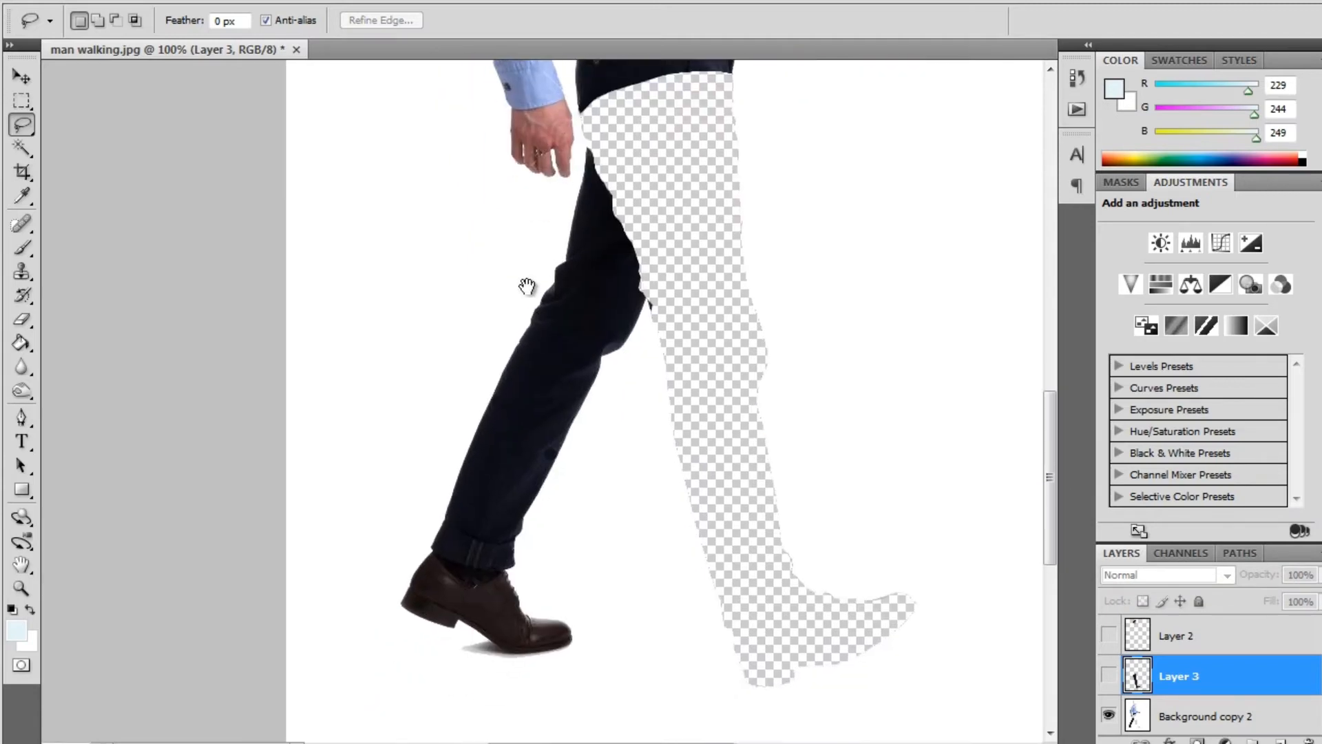
click(23, 149)
click(599, 260)
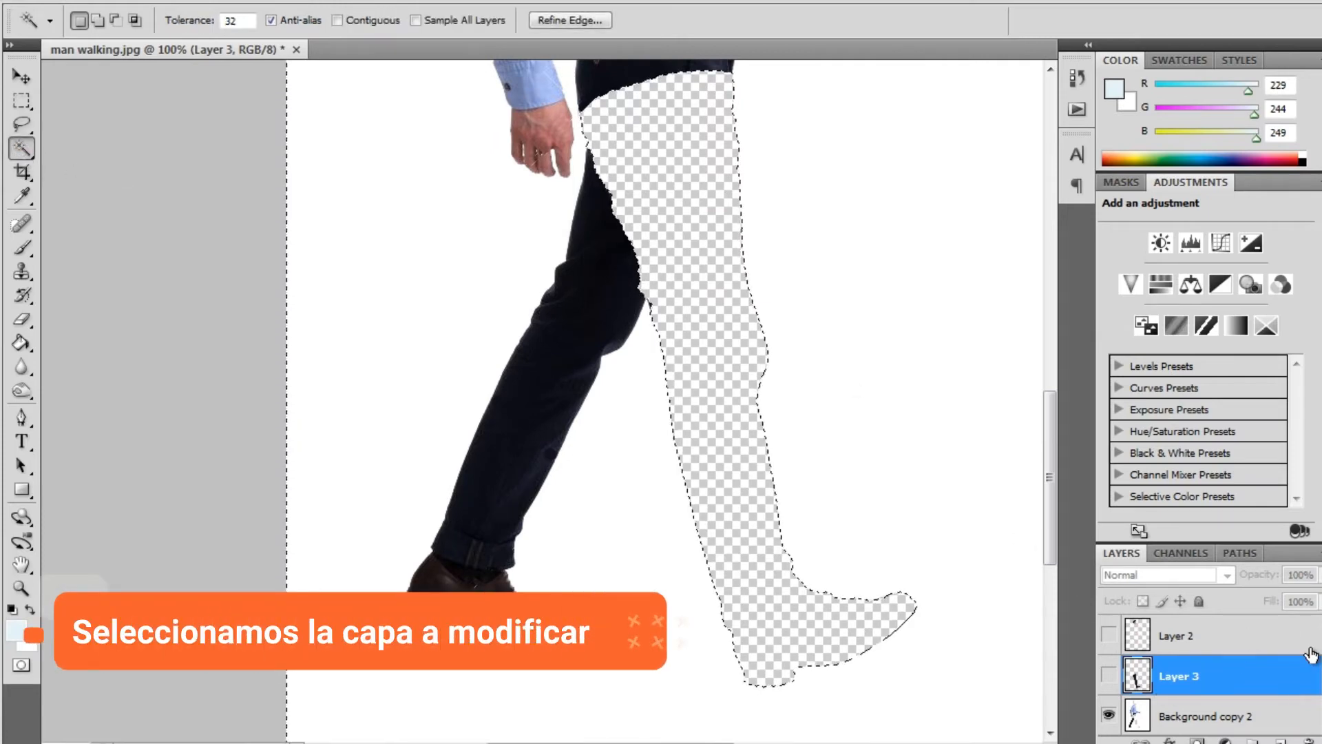
scroll(1210, 673, down, 2)
click(1211, 672)
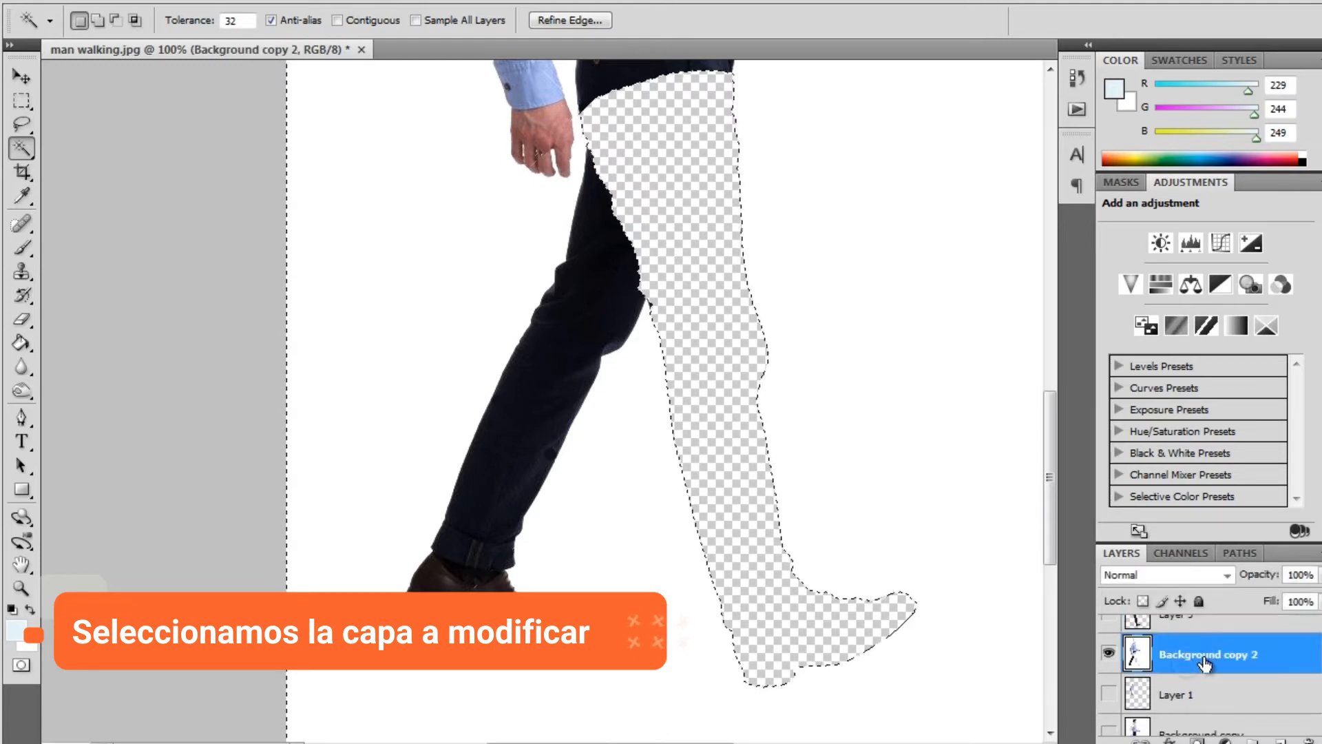
Step: Try to select the rear trouser leg and shoe on Background copy 2 with the Magic Wand, with Contiguous enabled and tolerance 32
click(544, 381)
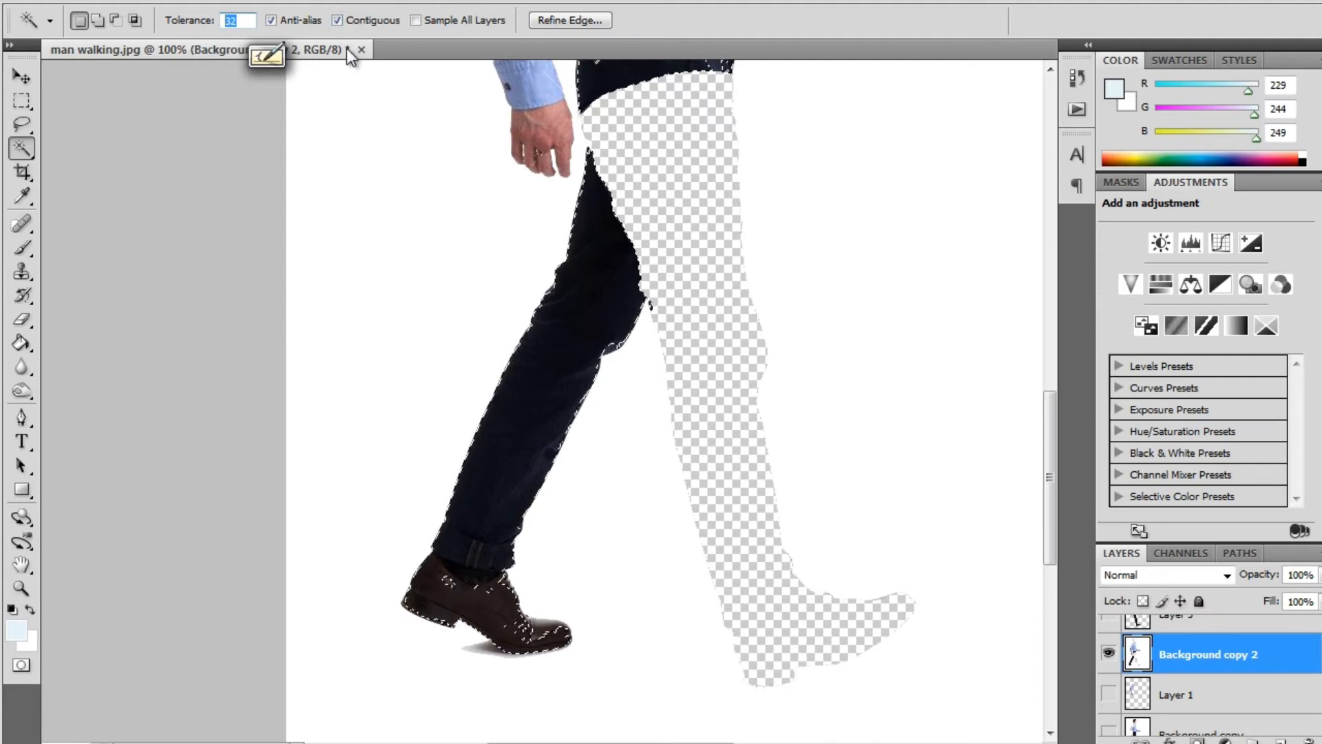
click(593, 285)
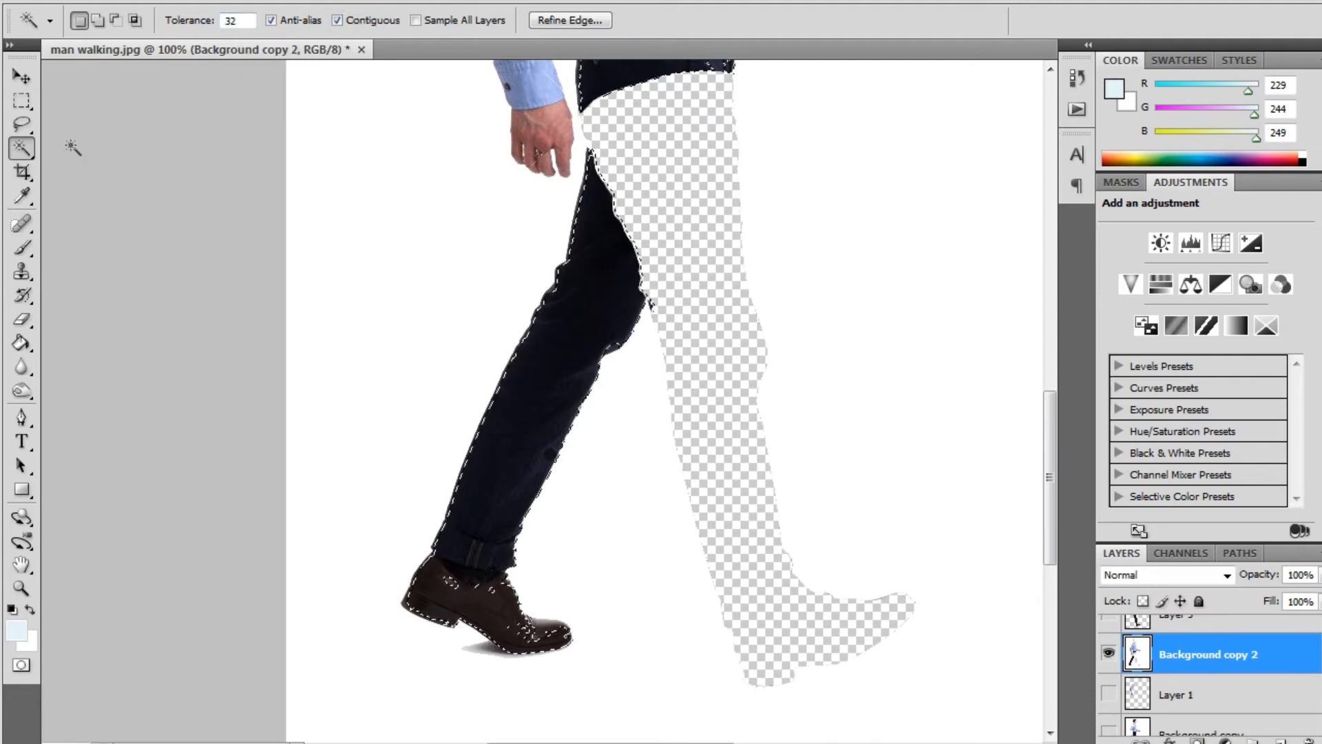
key(ctrl+d)
click(597, 265)
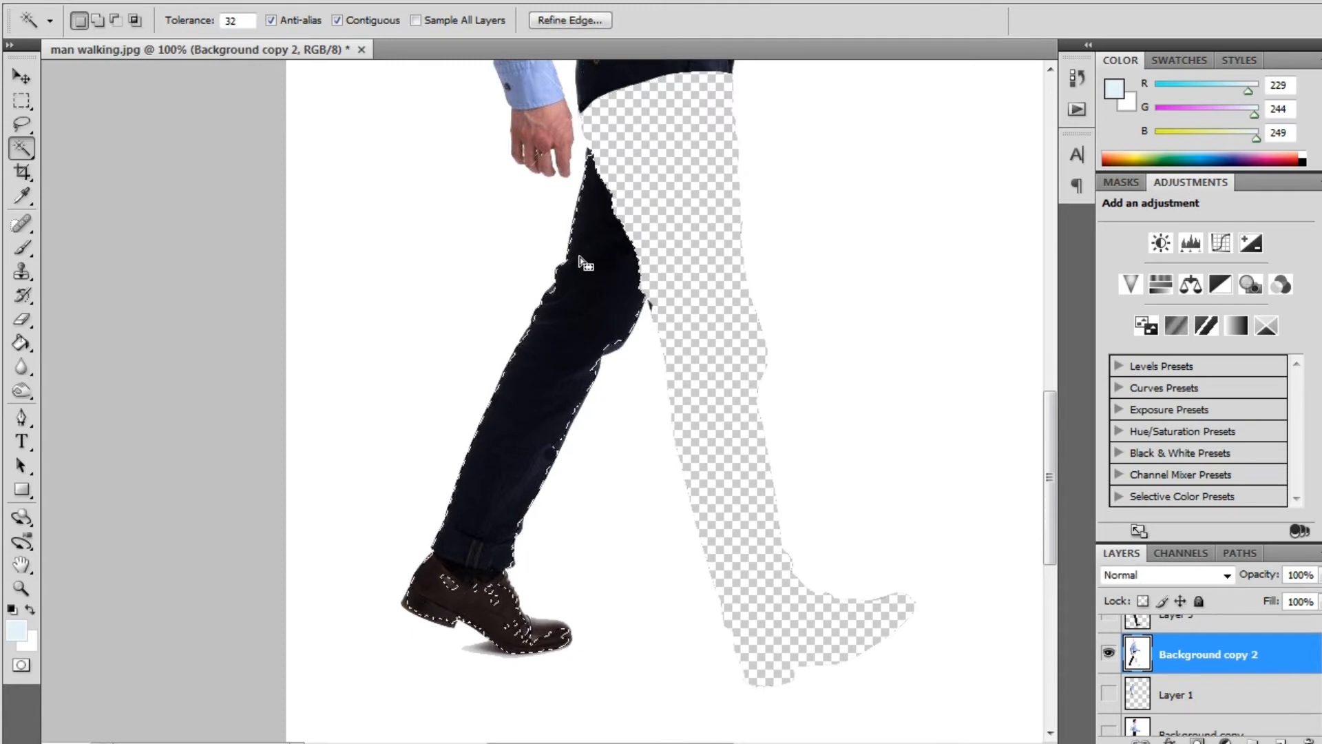
Step: Draw a loose Lasso selection around the rear trouser leg and shoe on Background copy 2, following the gap left by the front leg
drag(659, 210, 529, 467)
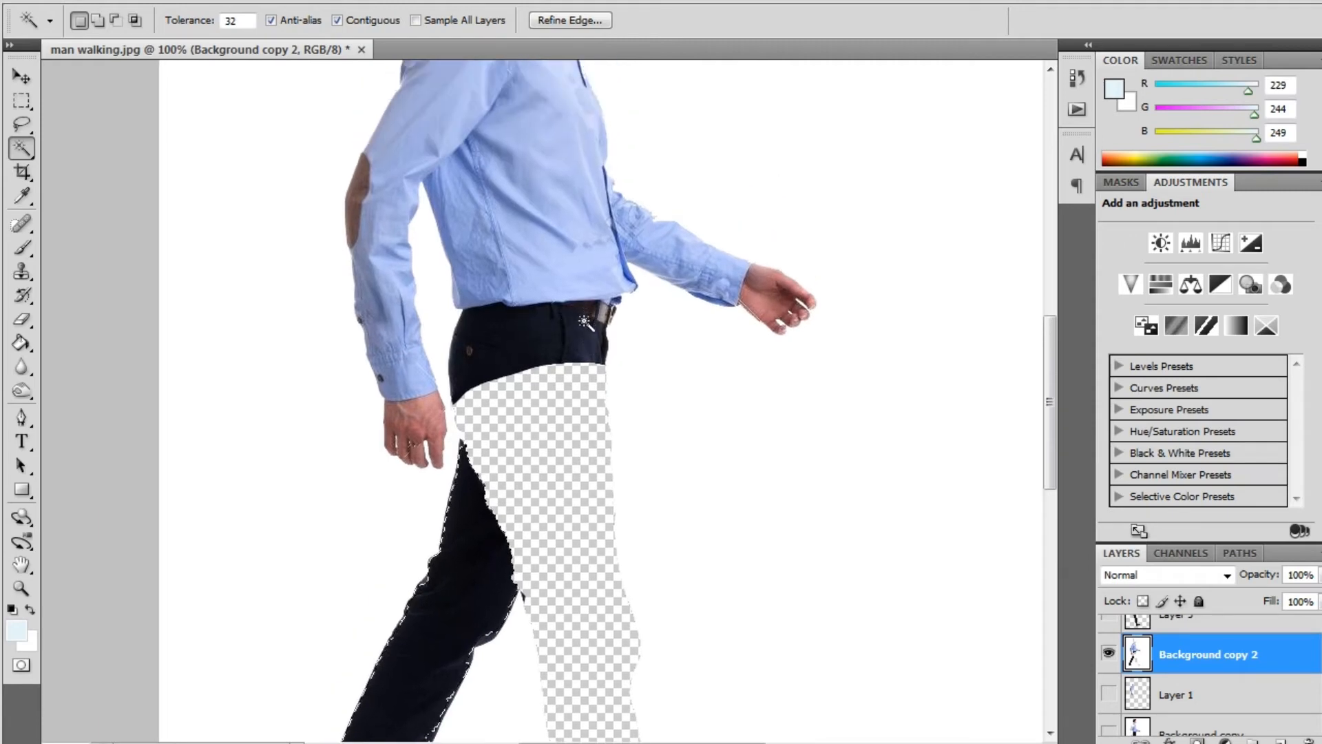
scroll(563, 255, up, 5)
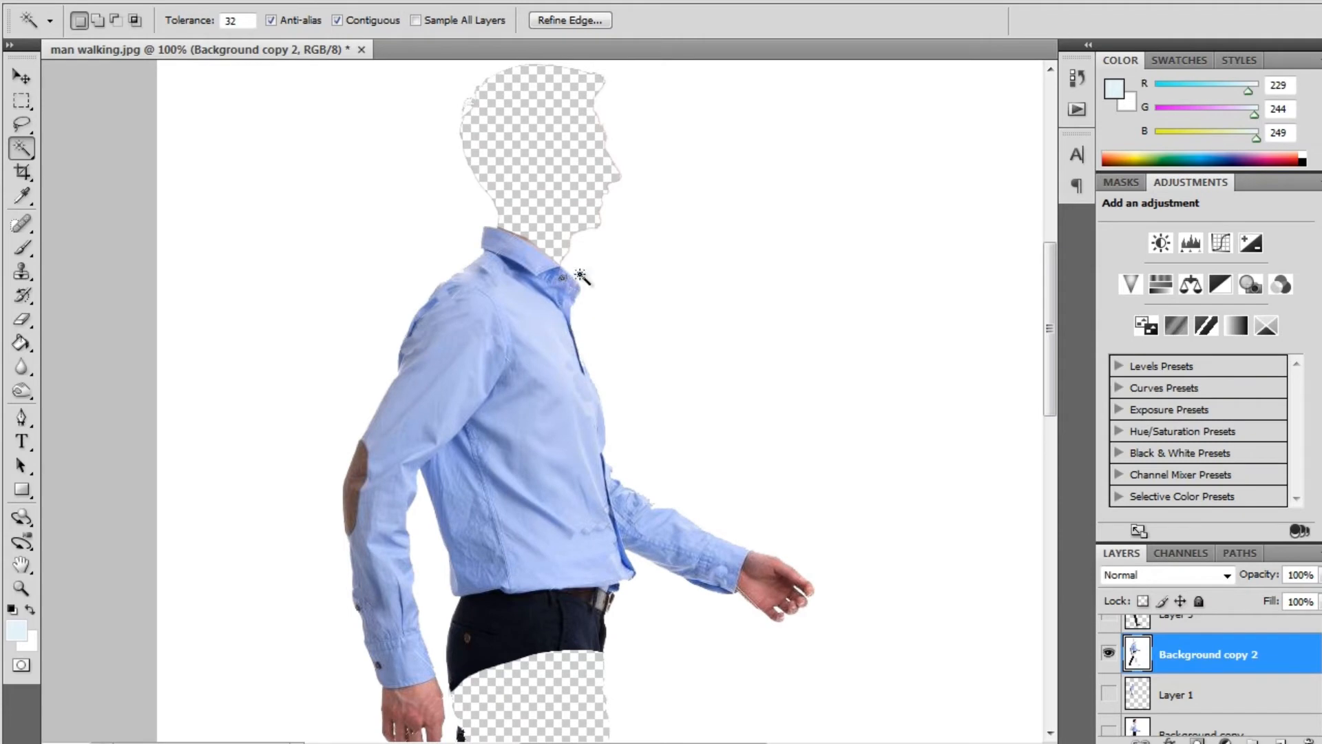
drag(535, 555, 744, 24)
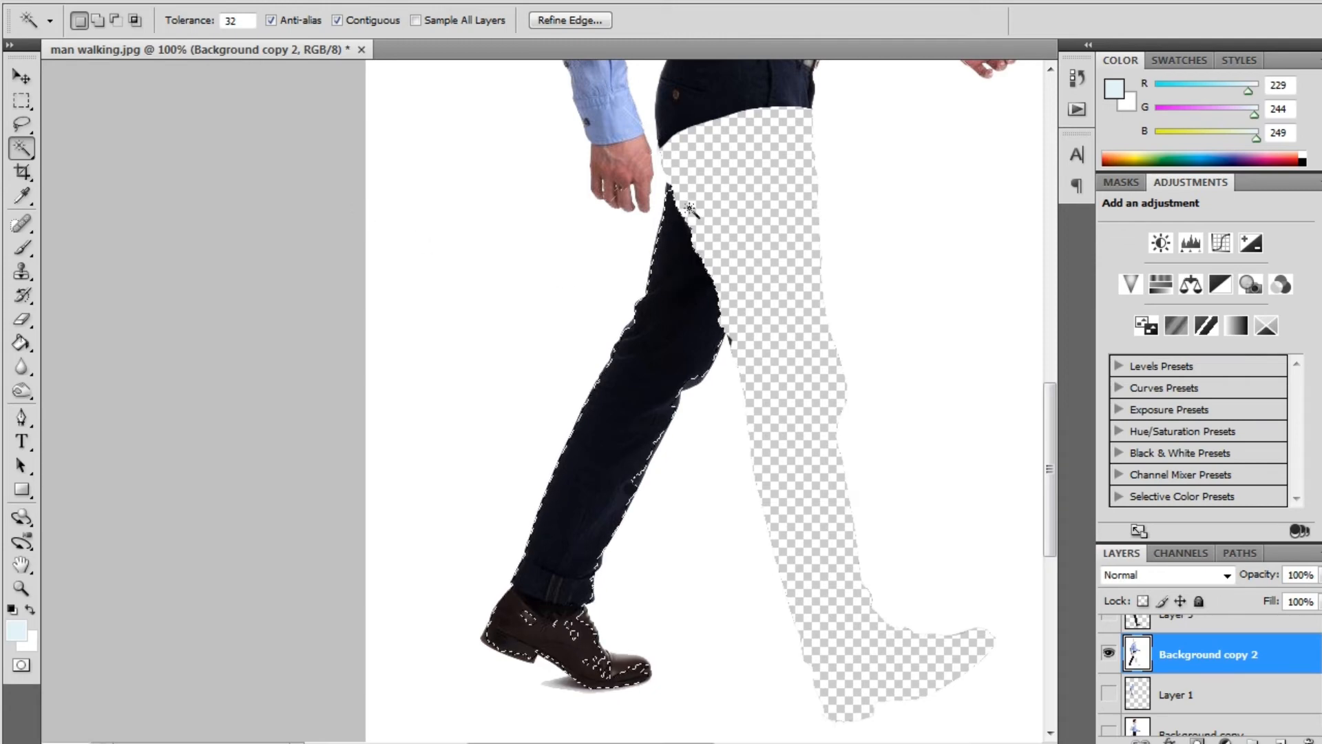
click(22, 124)
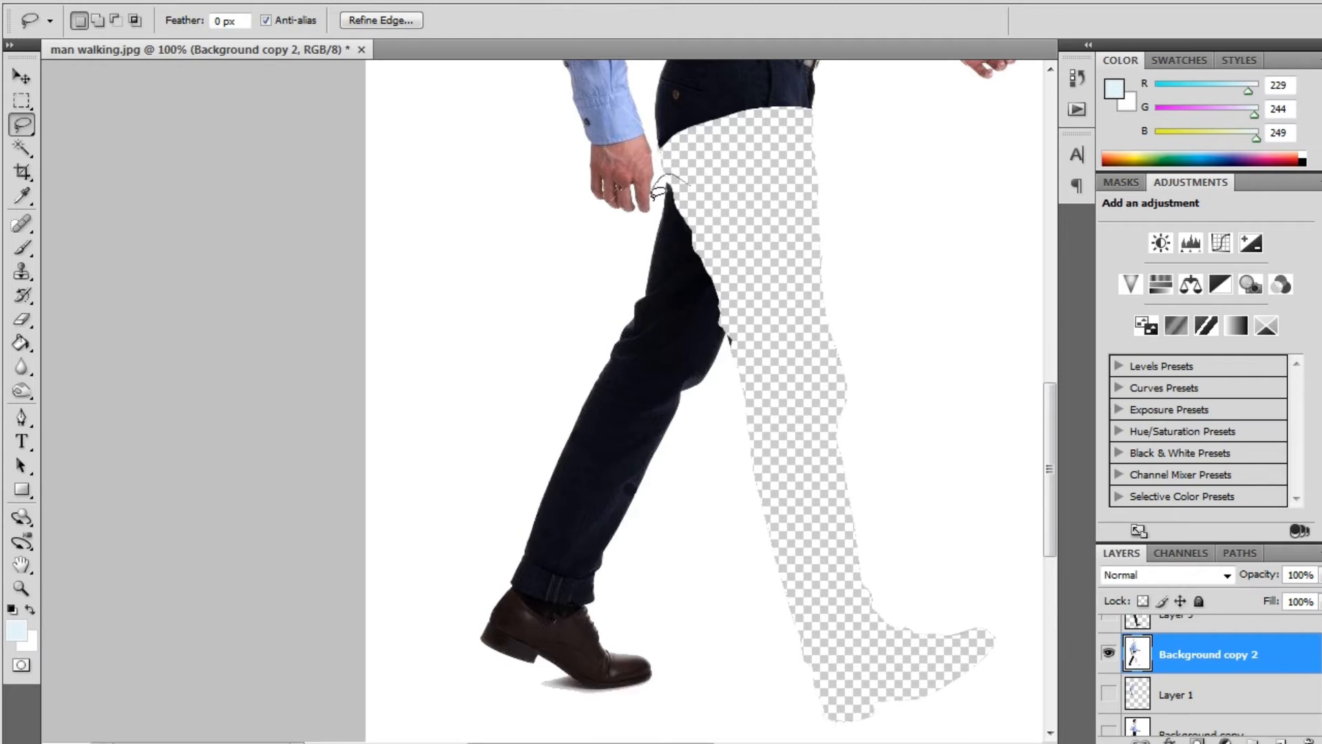
mouse_move(572, 356)
mouse_down()
mouse_move(450, 461)
mouse_move(477, 576)
mouse_move(440, 615)
mouse_up()
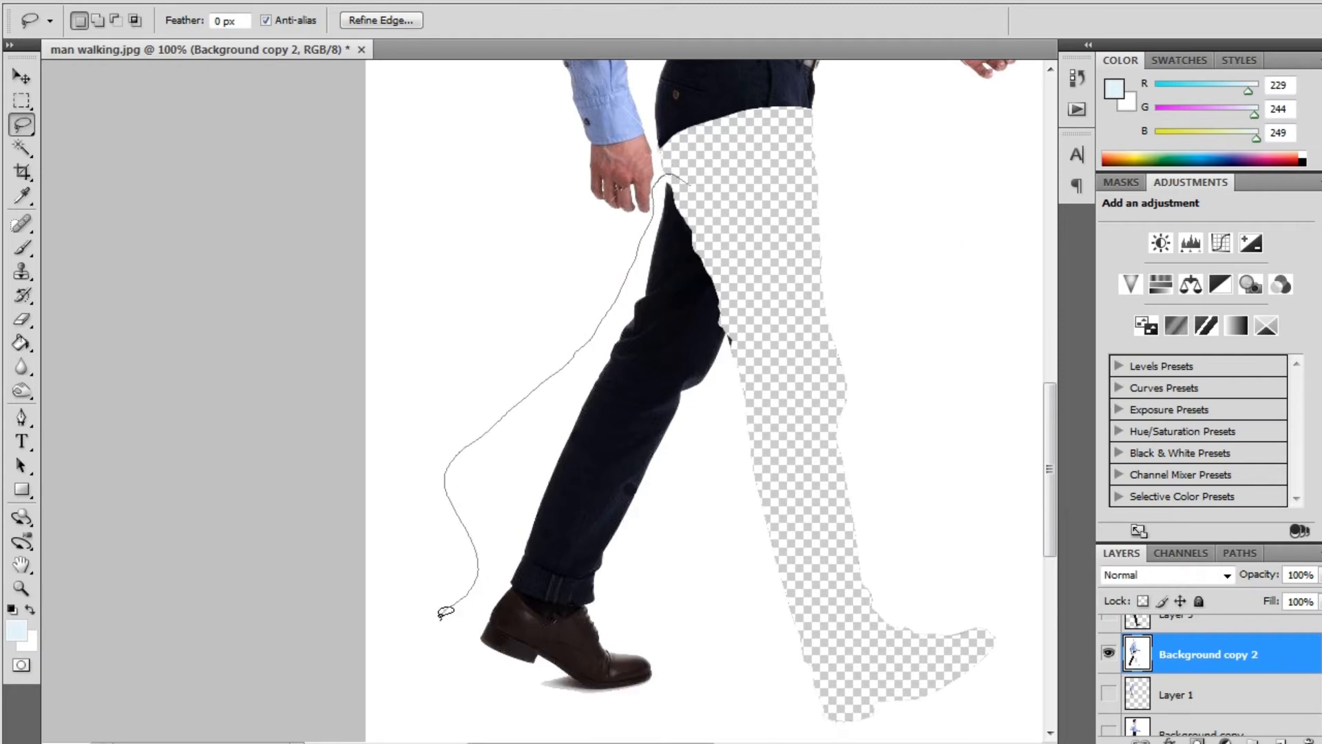
mouse_move(674, 697)
mouse_down()
mouse_move(696, 654)
mouse_move(643, 587)
mouse_move(728, 429)
mouse_move(732, 348)
mouse_up()
drag(694, 204, 694, 197)
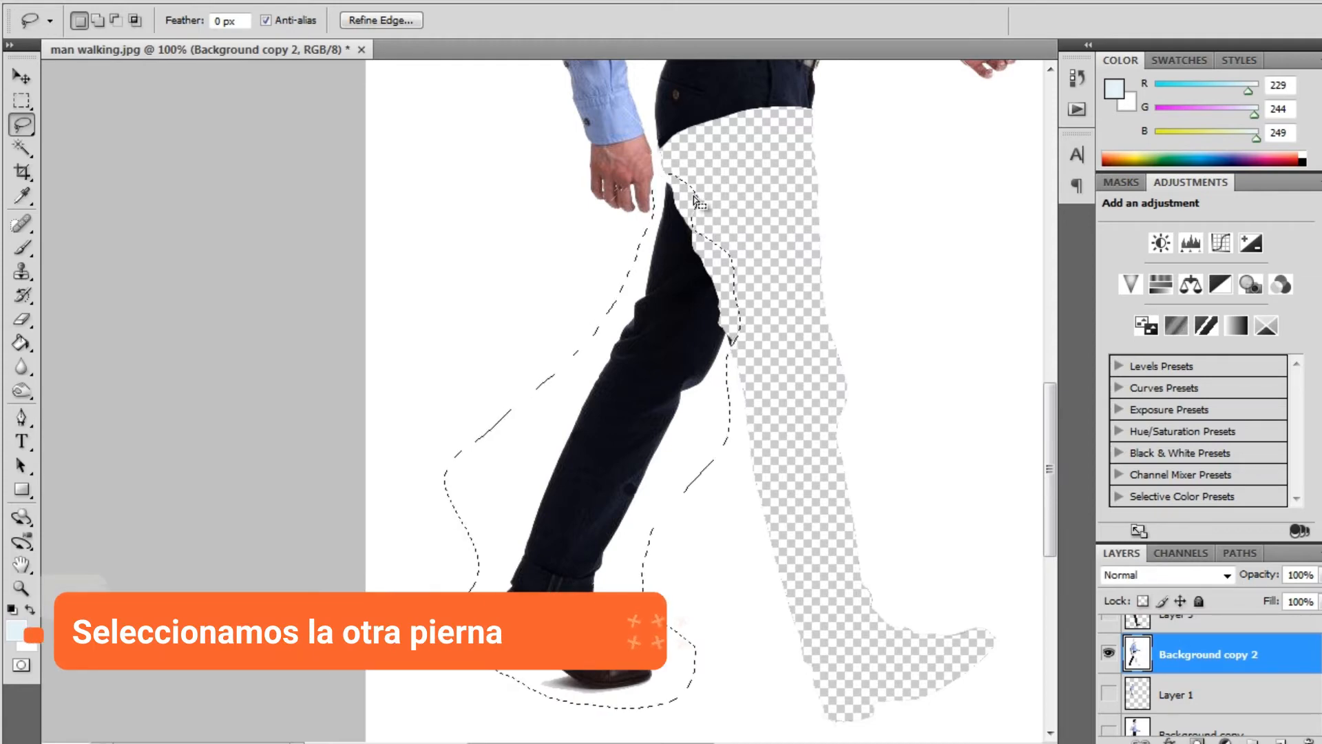
Step: Subtract the white background from the rear leg selection with the Magic Wand, and remove the shadow under the shoe with the Lasso
click(26, 149)
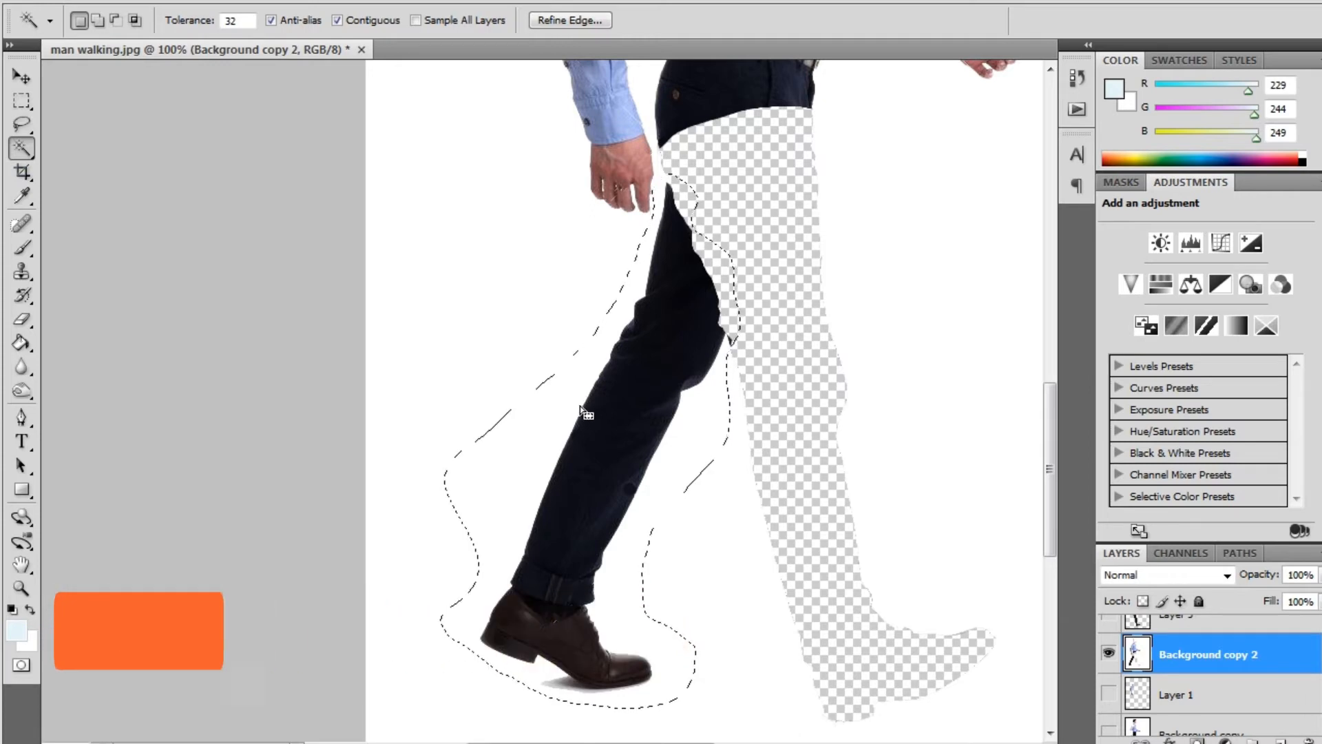
key(alt)
alt+click(554, 400)
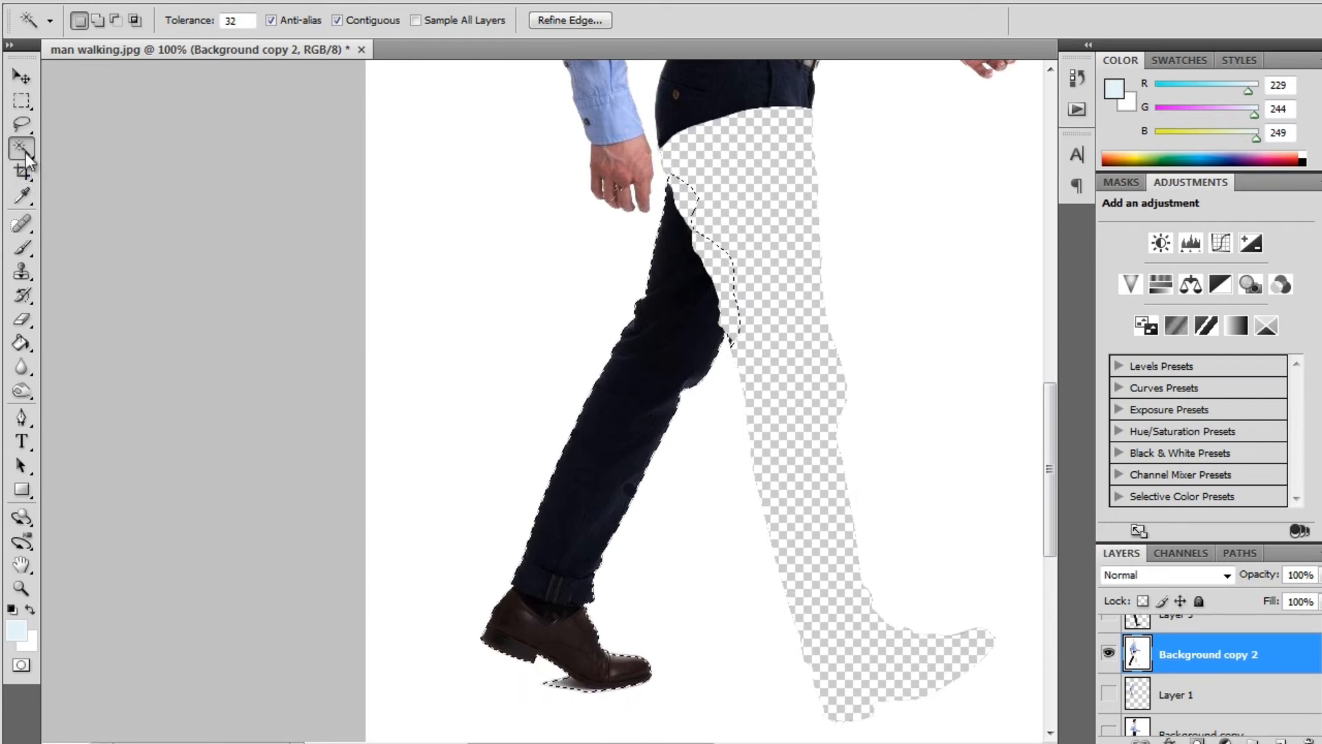
key(l)
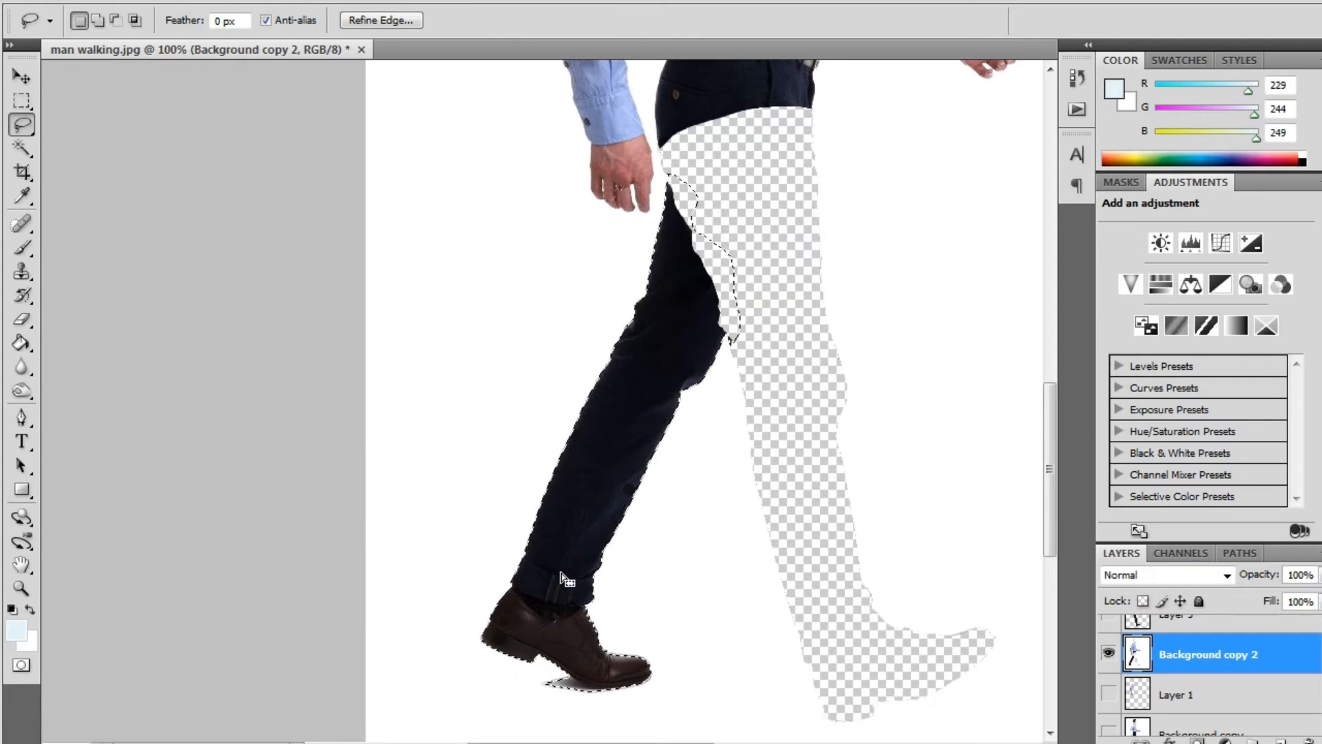
key(alt)
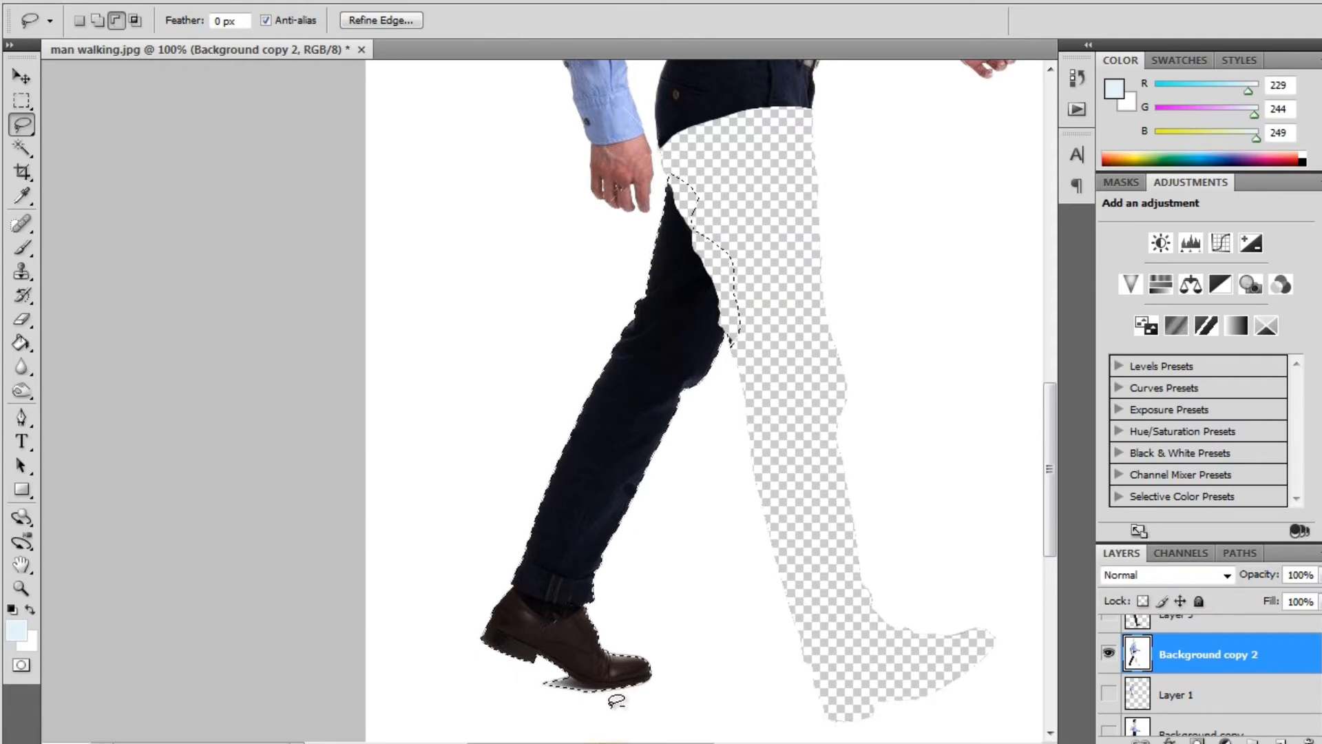
mouse_move(610, 703)
mouse_down()
mouse_move(534, 685)
mouse_move(551, 689)
mouse_up()
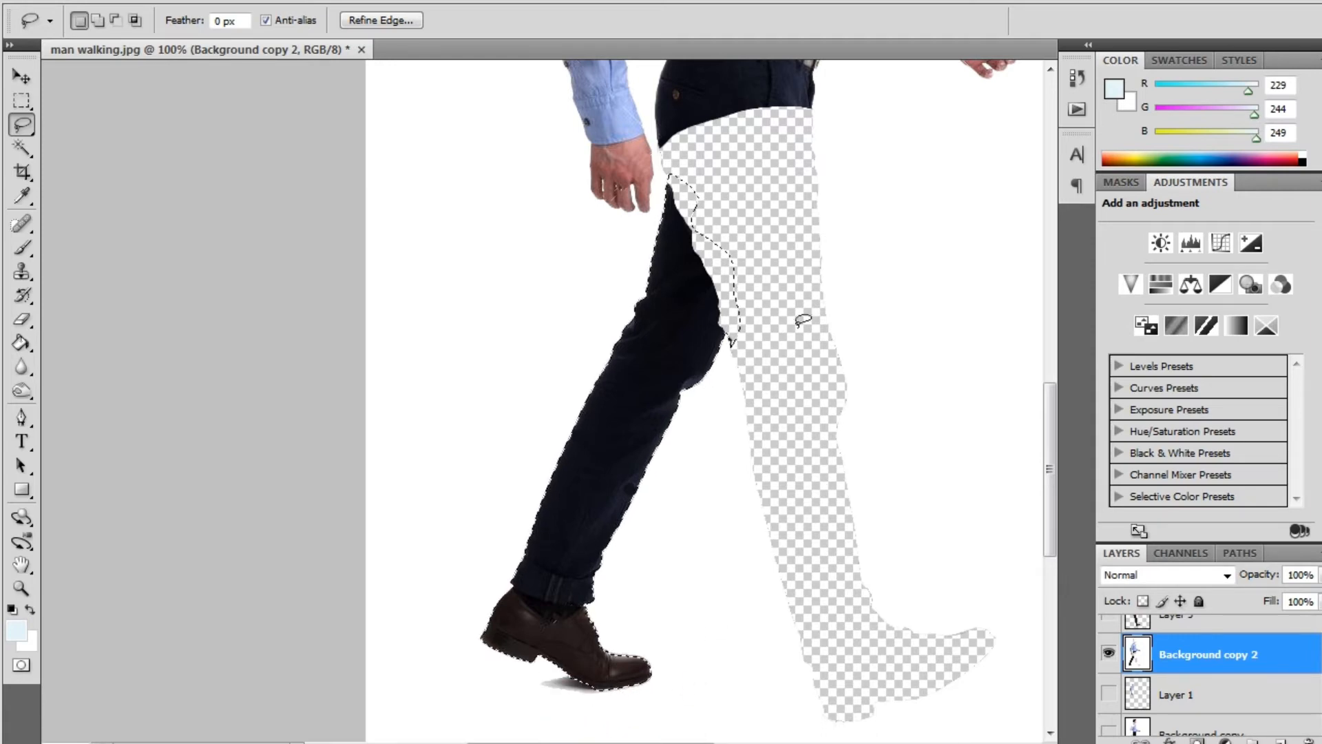
Step: Cut the selected rear leg to a new layer with Layer via Cut, and check the cutout by toggling the layer's visibility
right_click(646, 375)
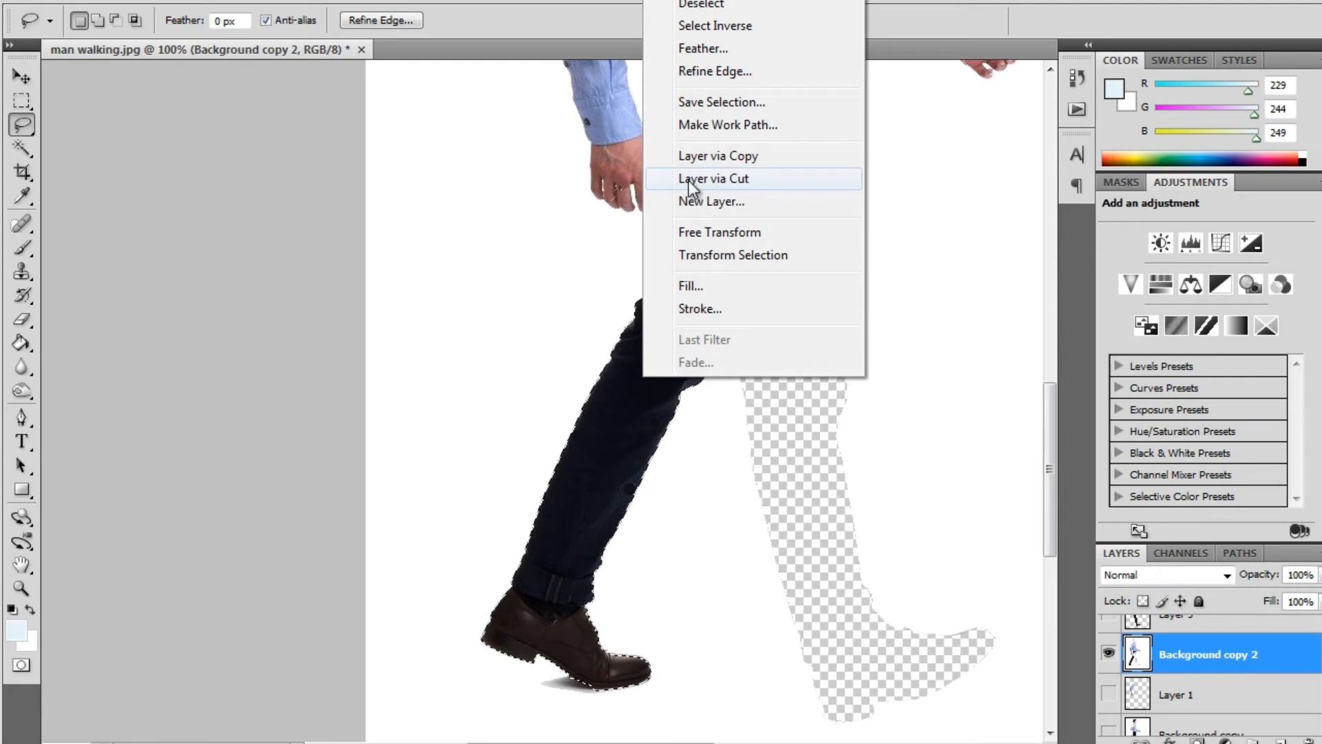
click(738, 179)
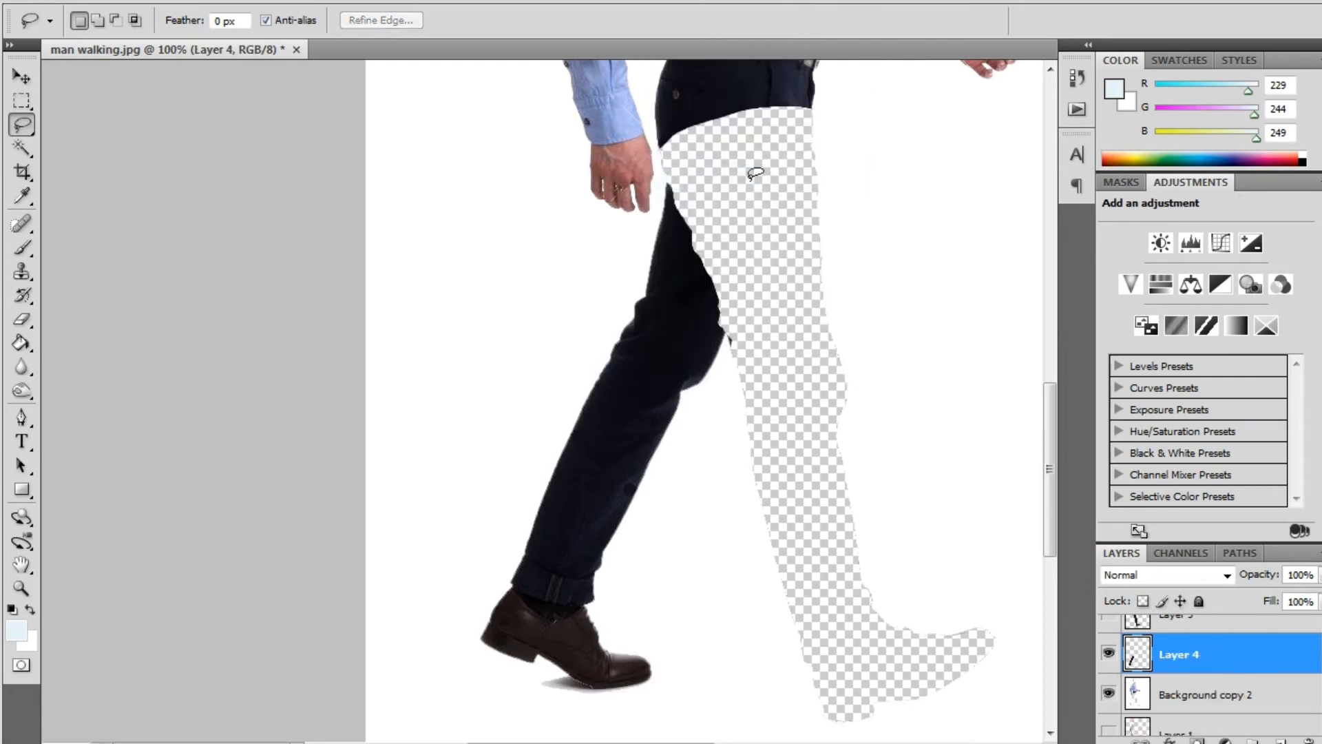
click(1109, 653)
click(1109, 653)
Step: Outline the missing upper thigh of the rear leg with the Lasso, extending the selection up over the hip edge
mouse_move(728, 325)
mouse_down()
mouse_move(802, 189)
mouse_move(806, 150)
mouse_move(730, 109)
mouse_move(693, 129)
mouse_move(670, 189)
mouse_up()
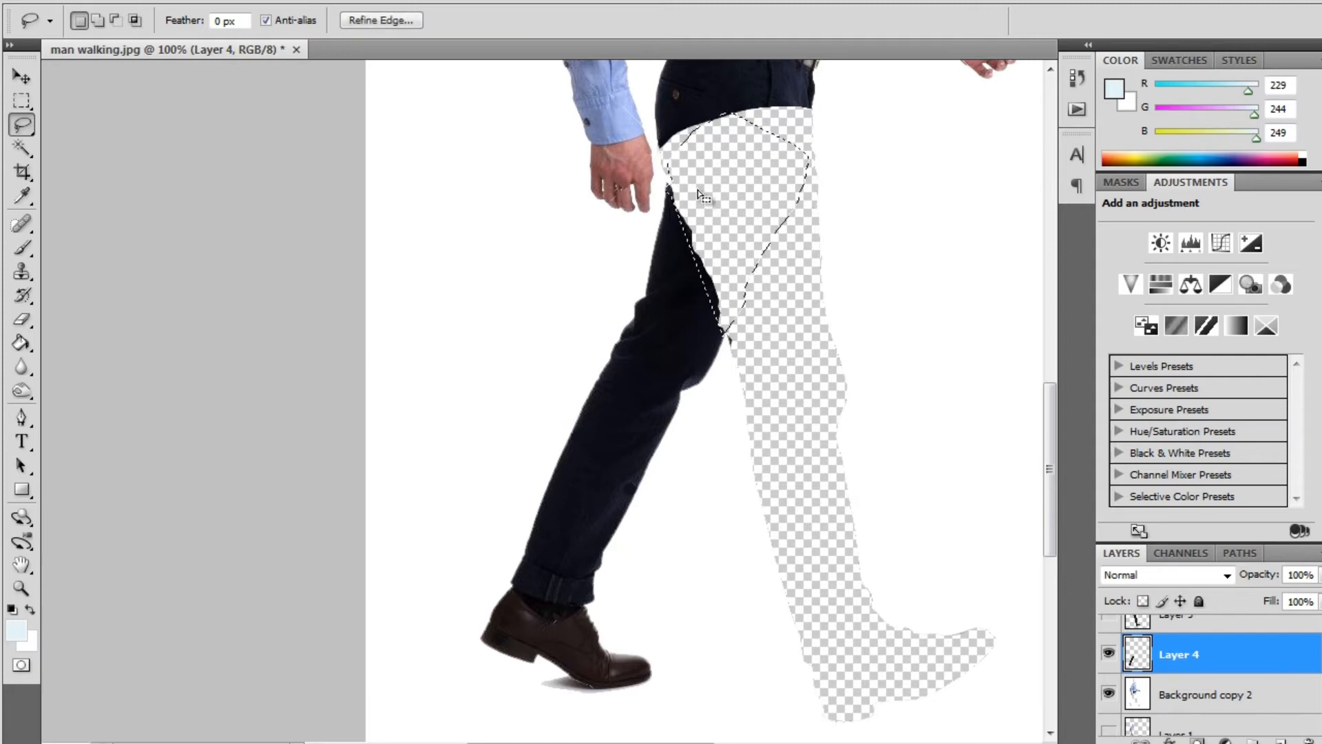
key(shift)
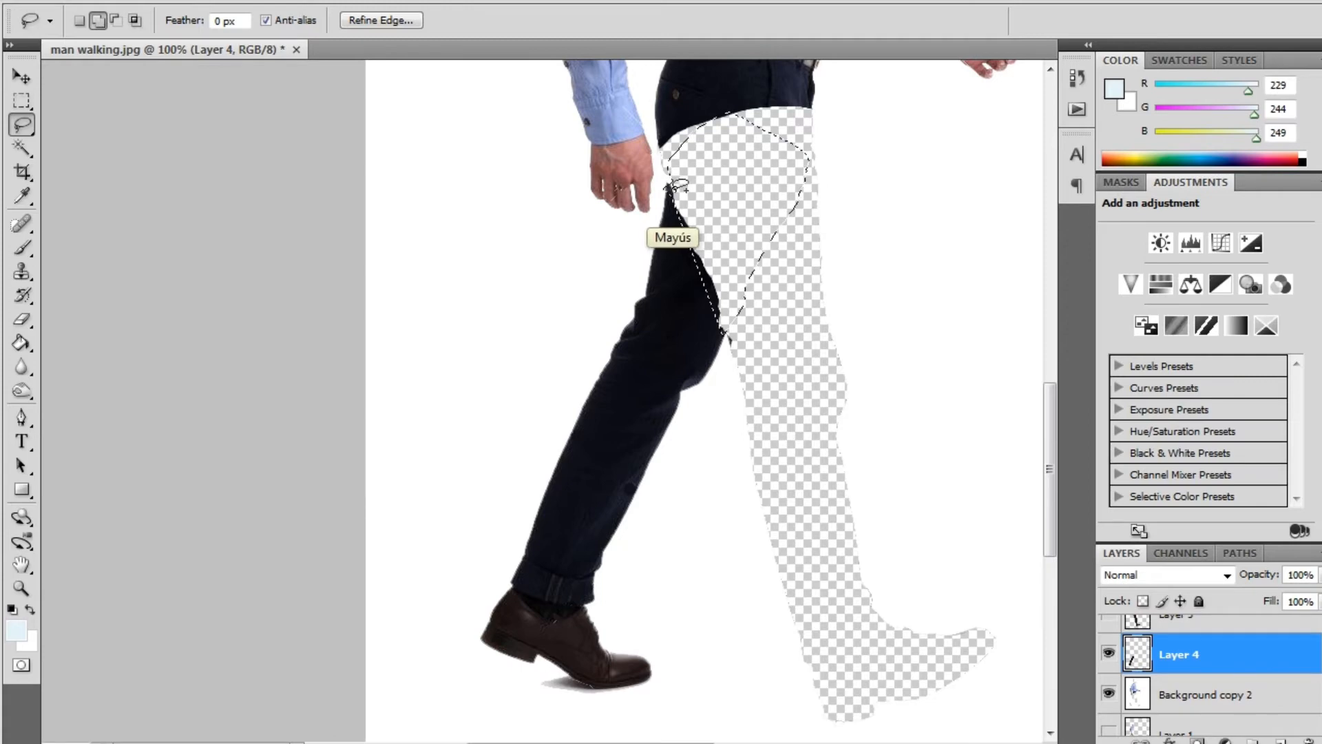
mouse_move(669, 162)
mouse_down()
mouse_move(679, 182)
mouse_move(662, 153)
mouse_move(709, 101)
mouse_move(770, 103)
mouse_move(818, 158)
mouse_up()
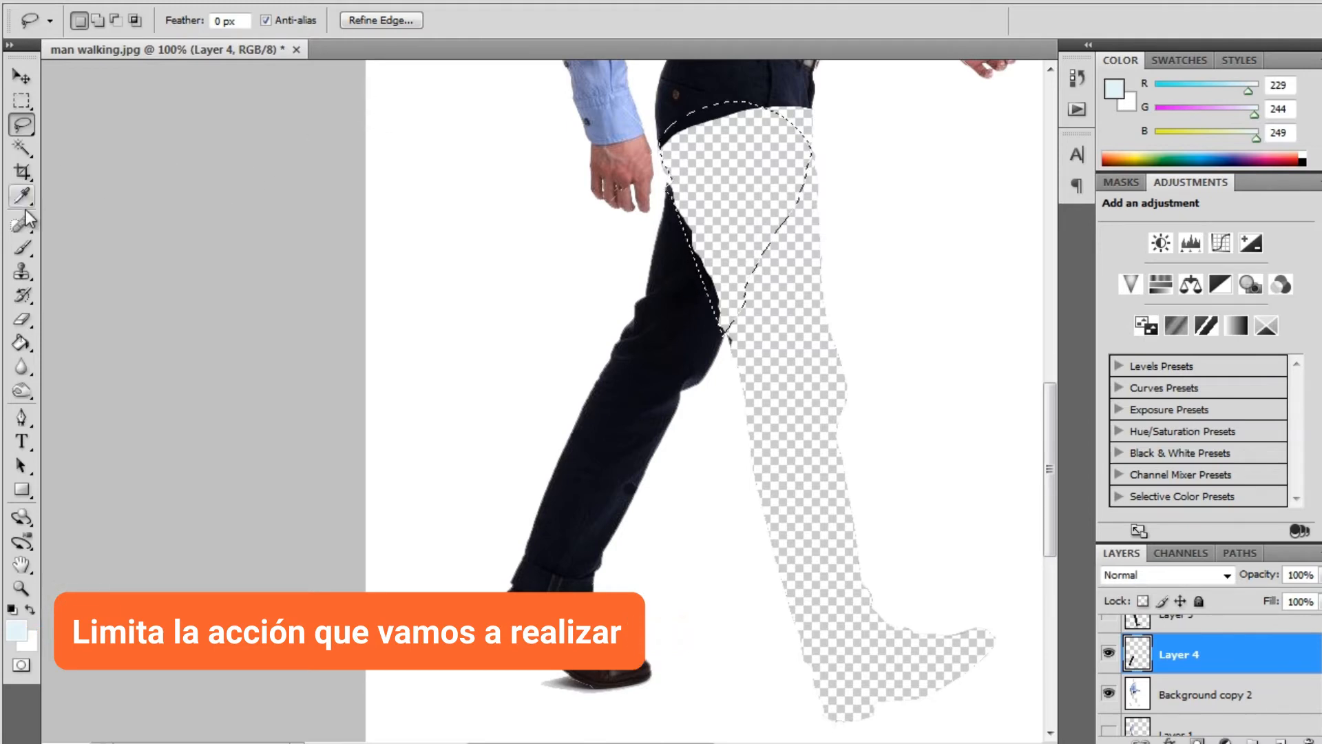
Step: Sample the dark trouser colour and fill the selected thigh area on Layer 4 with the 41 px Brush
click(22, 246)
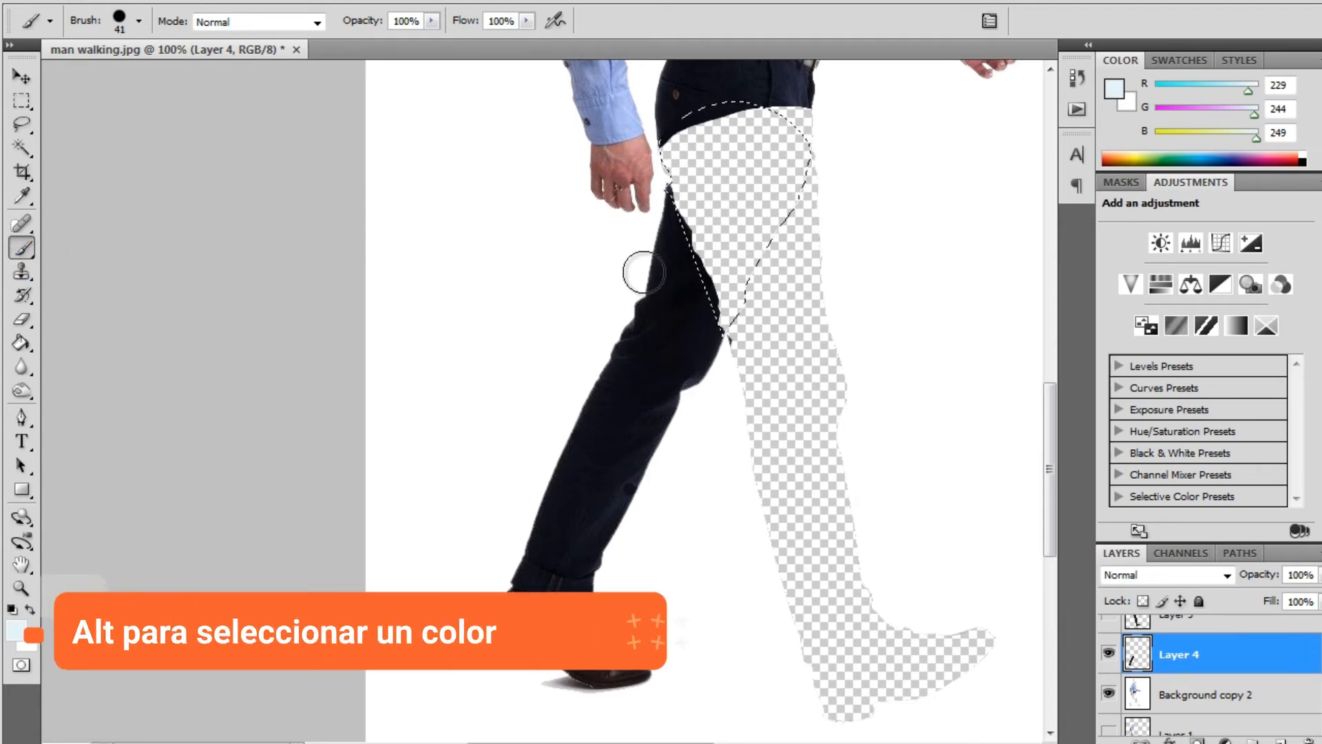
key(alt)
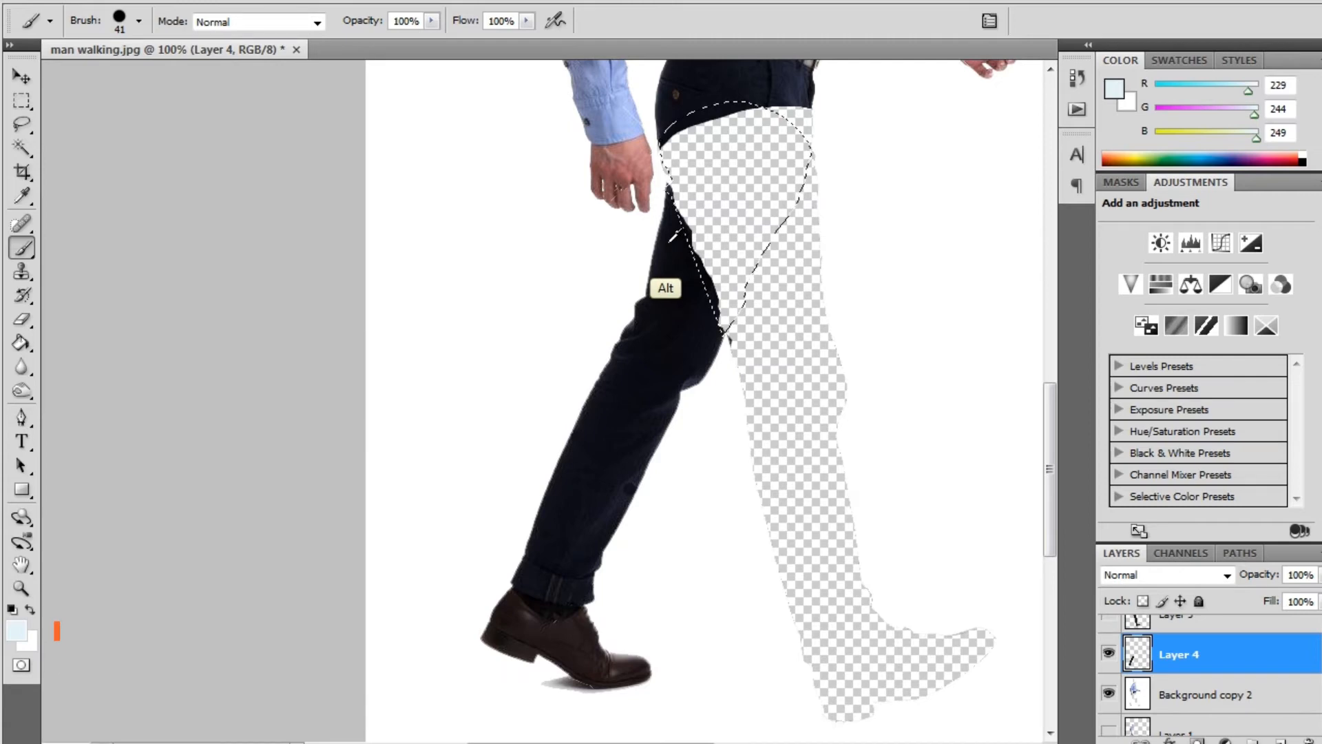
alt+click(675, 253)
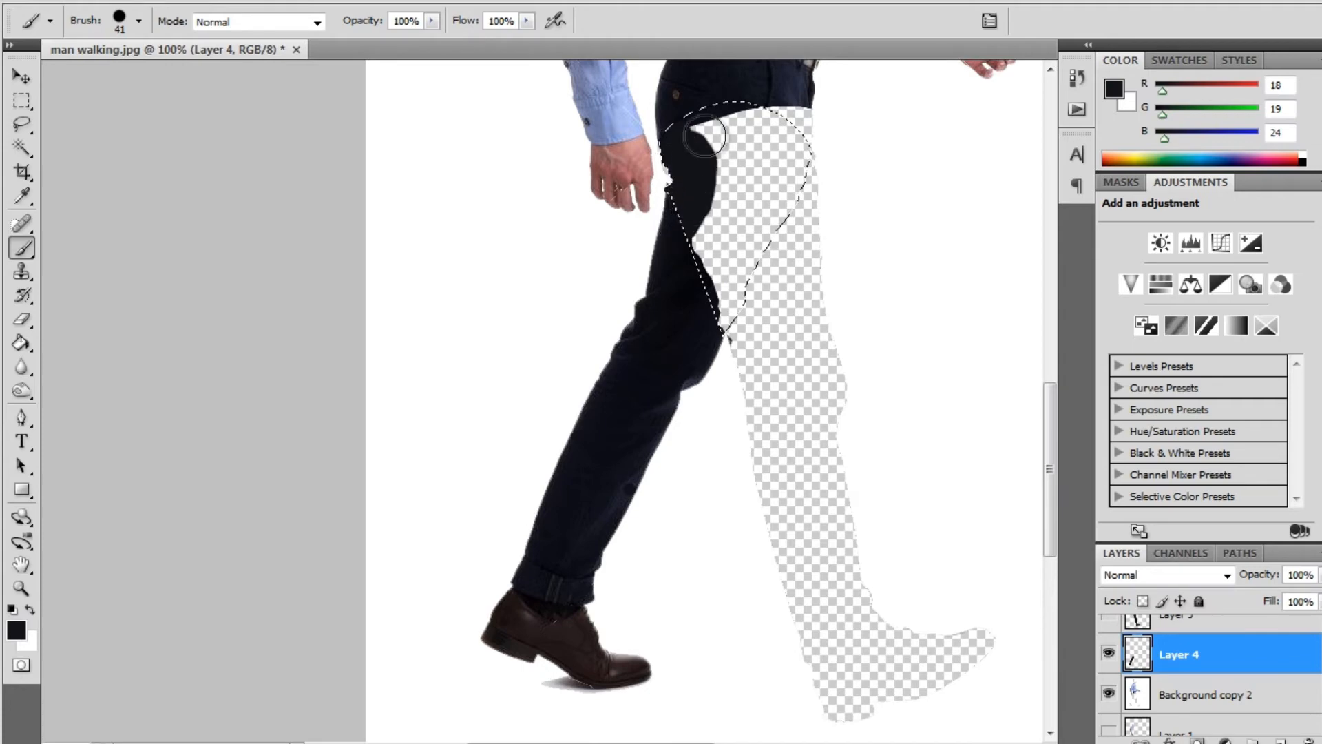
drag(673, 249, 824, 98)
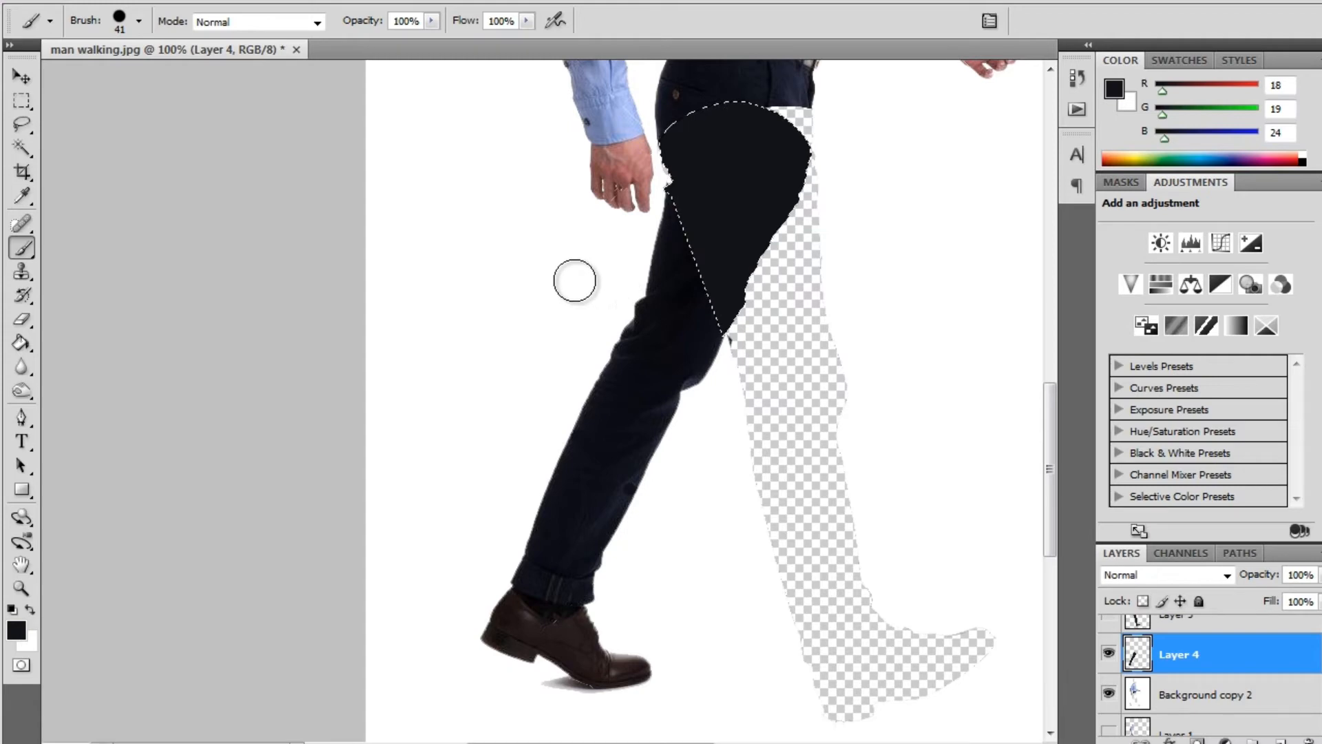
Step: Set the Dodge tool's brush to a 53 px master diameter and 0% hardness
click(20, 391)
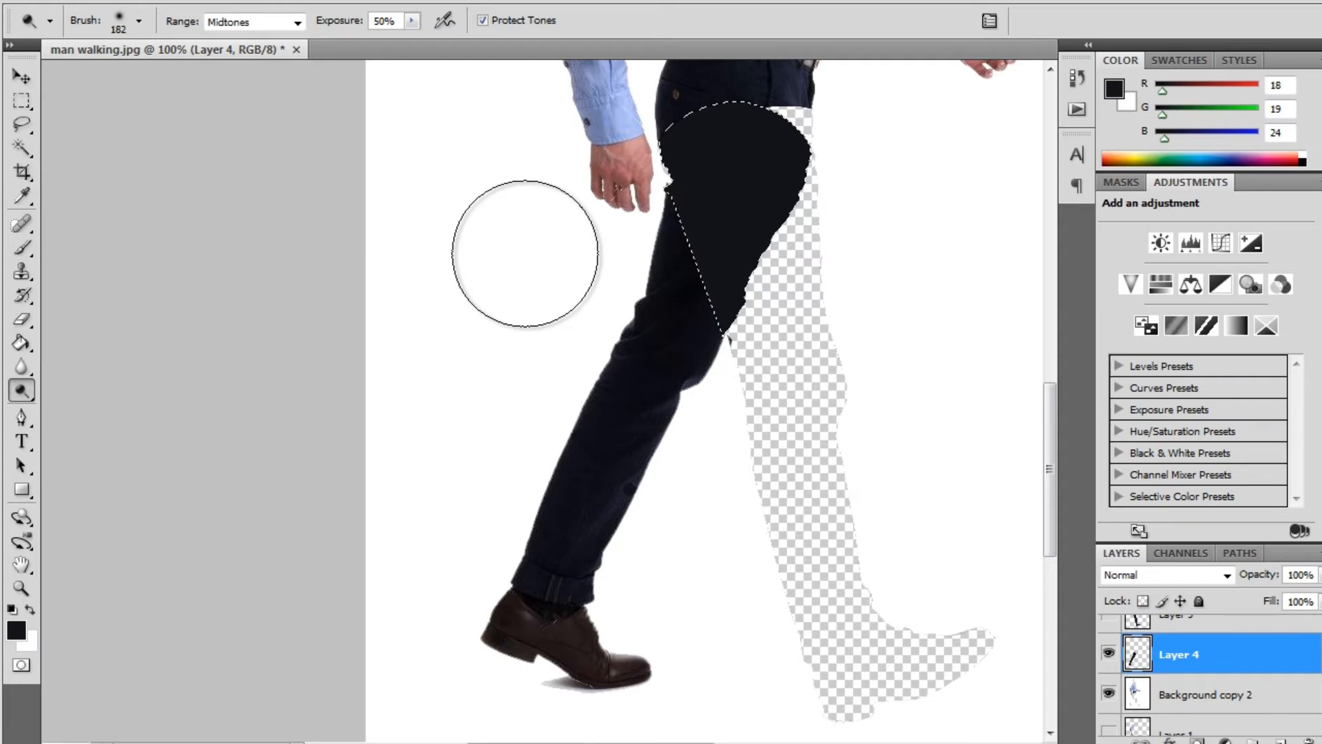
click(524, 253)
right_click(525, 253)
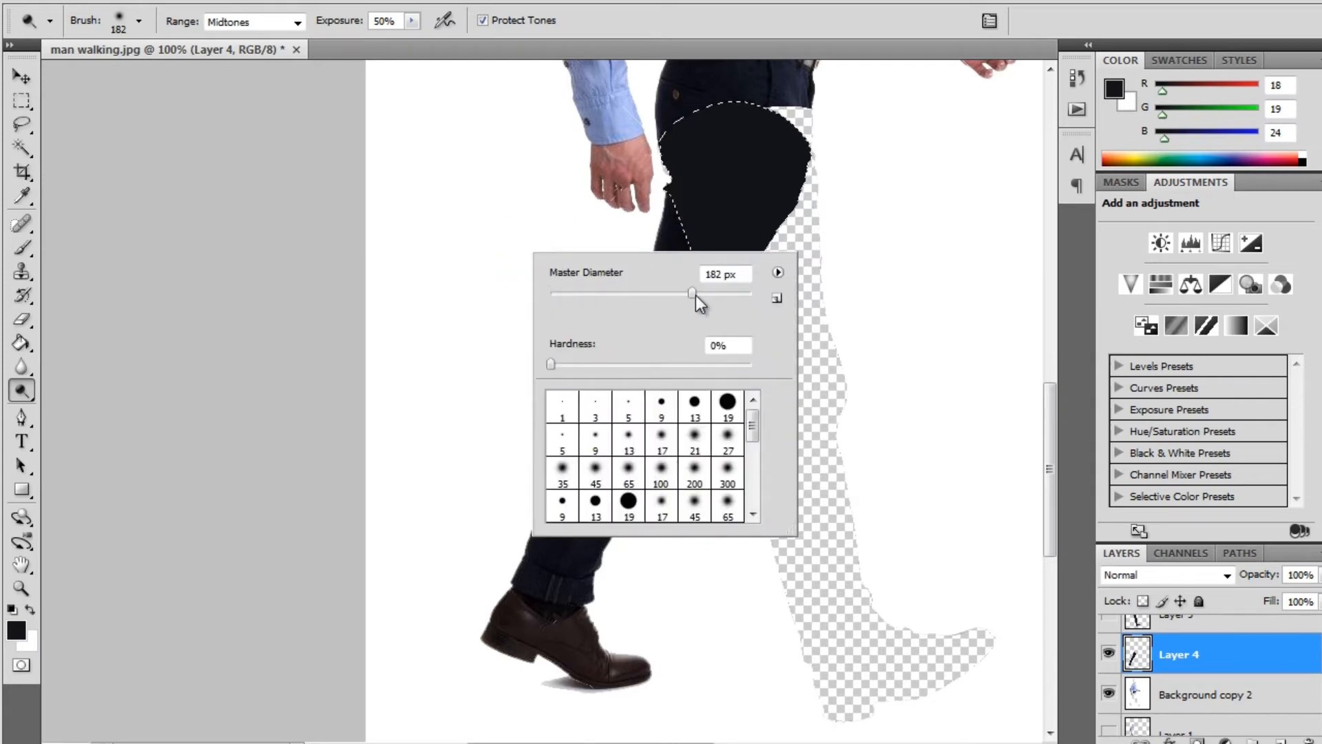
drag(692, 292, 581, 296)
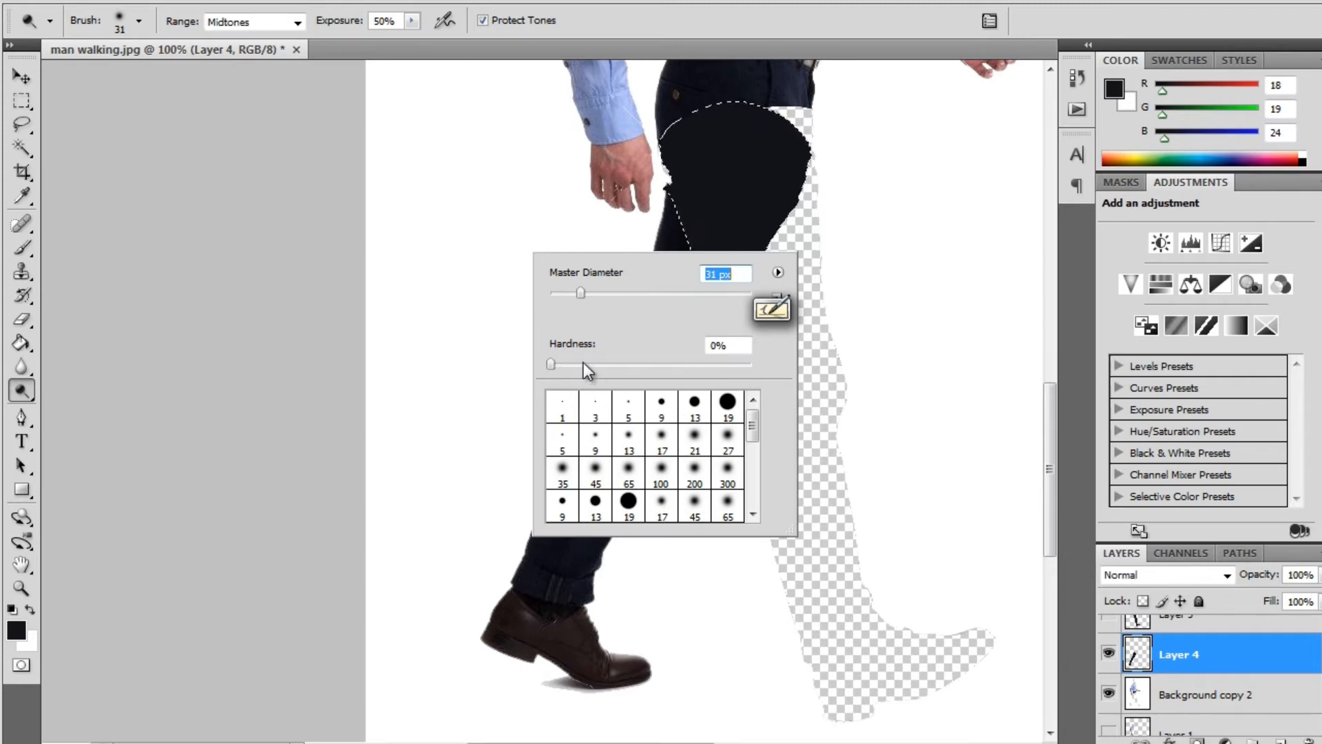
drag(552, 363, 829, 374)
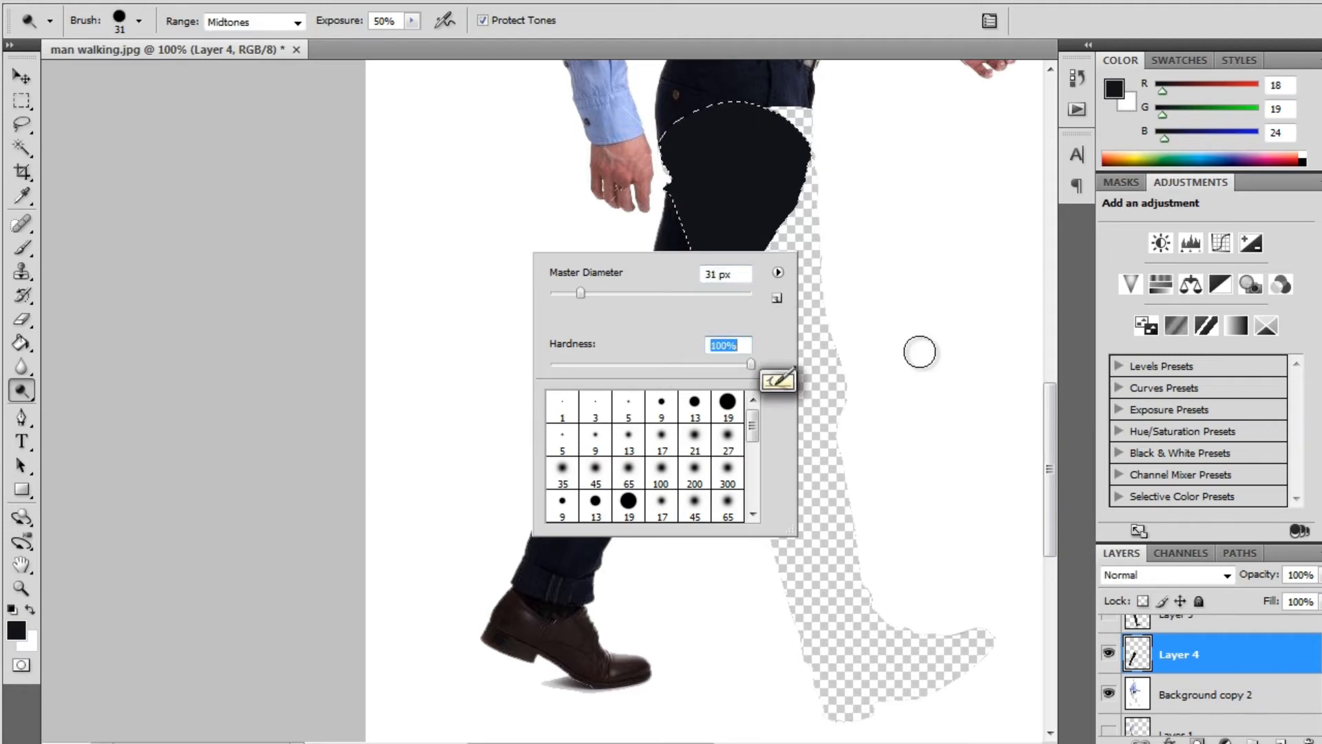
drag(750, 363, 652, 361)
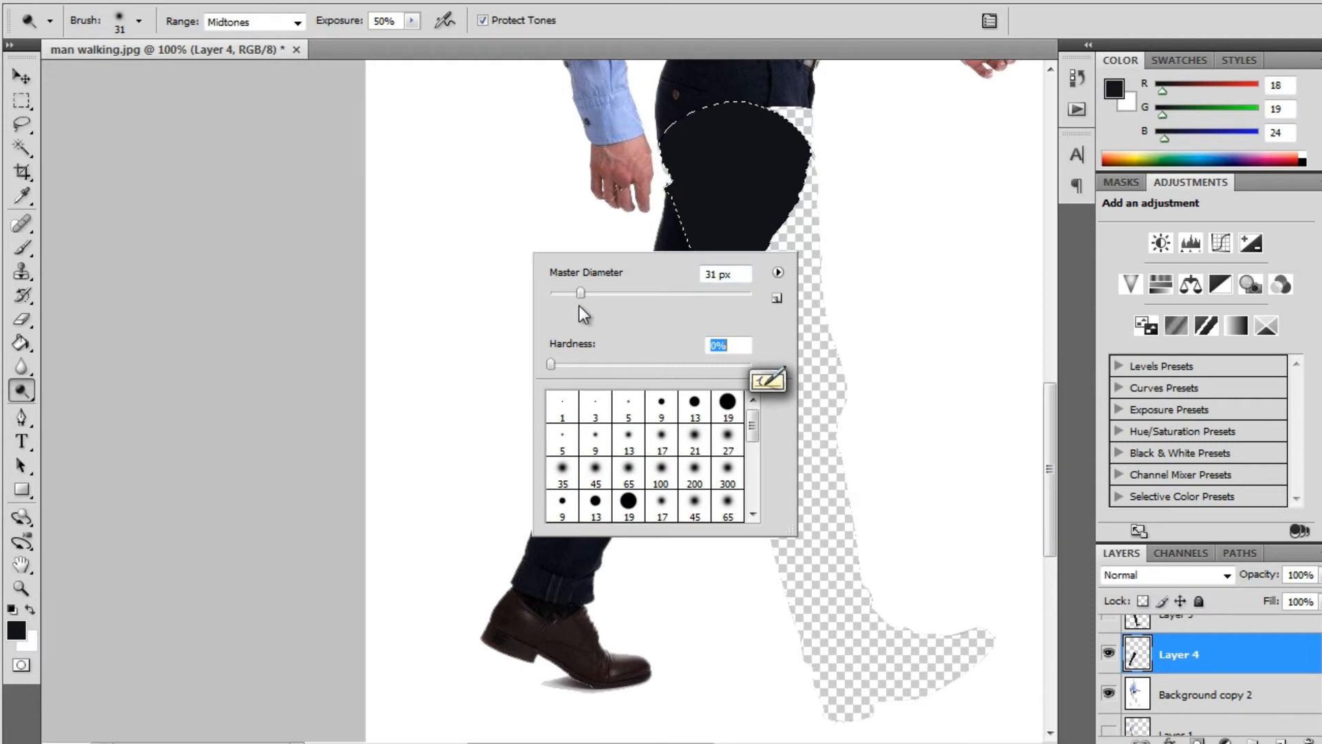
drag(583, 292, 601, 293)
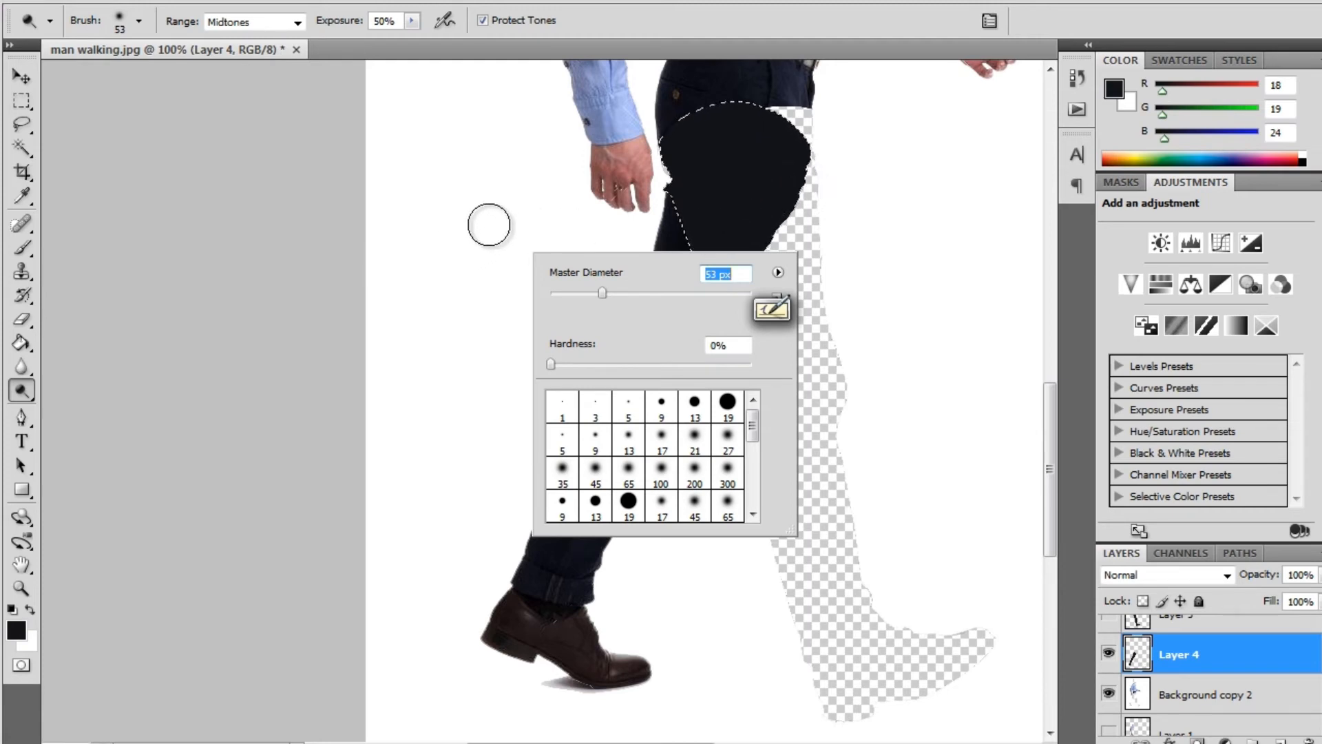
key(Return)
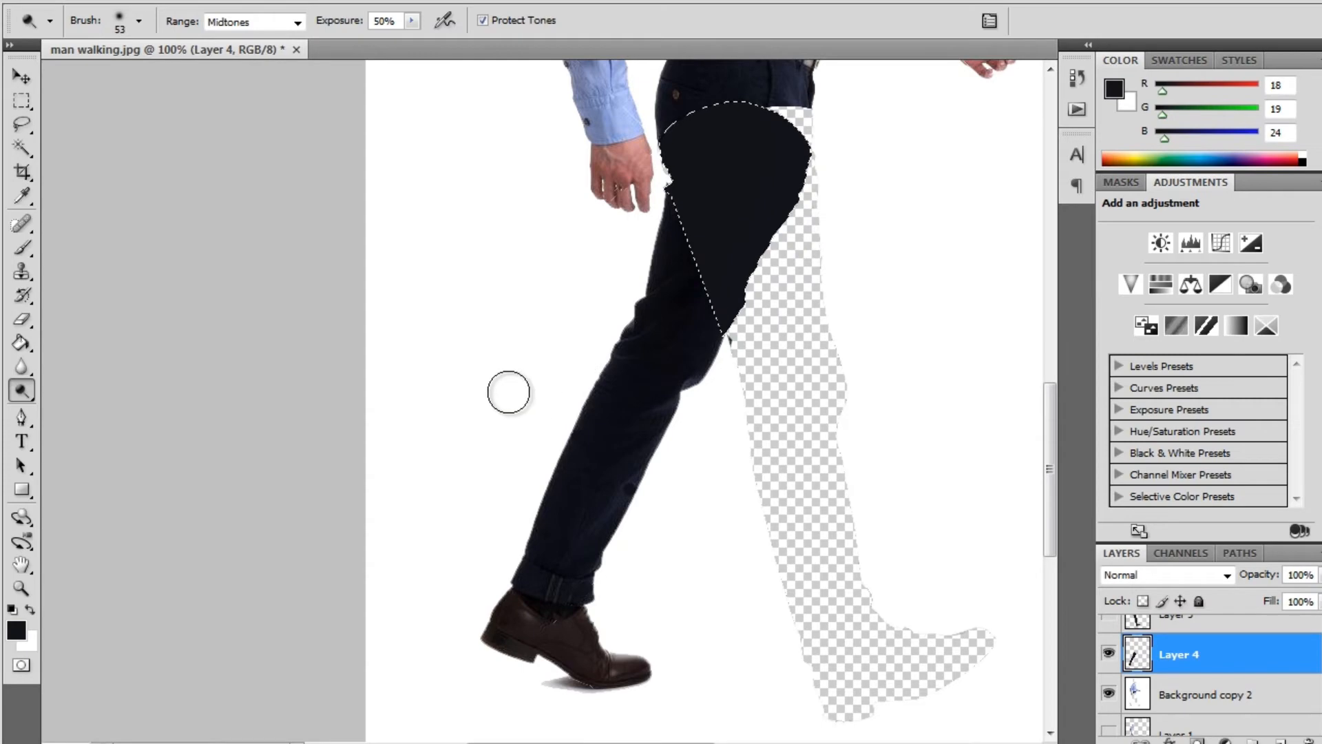
Step: Switch back to the Brush and set the foreground colour to a lighter navy, RGB 42, 46, 62
click(16, 629)
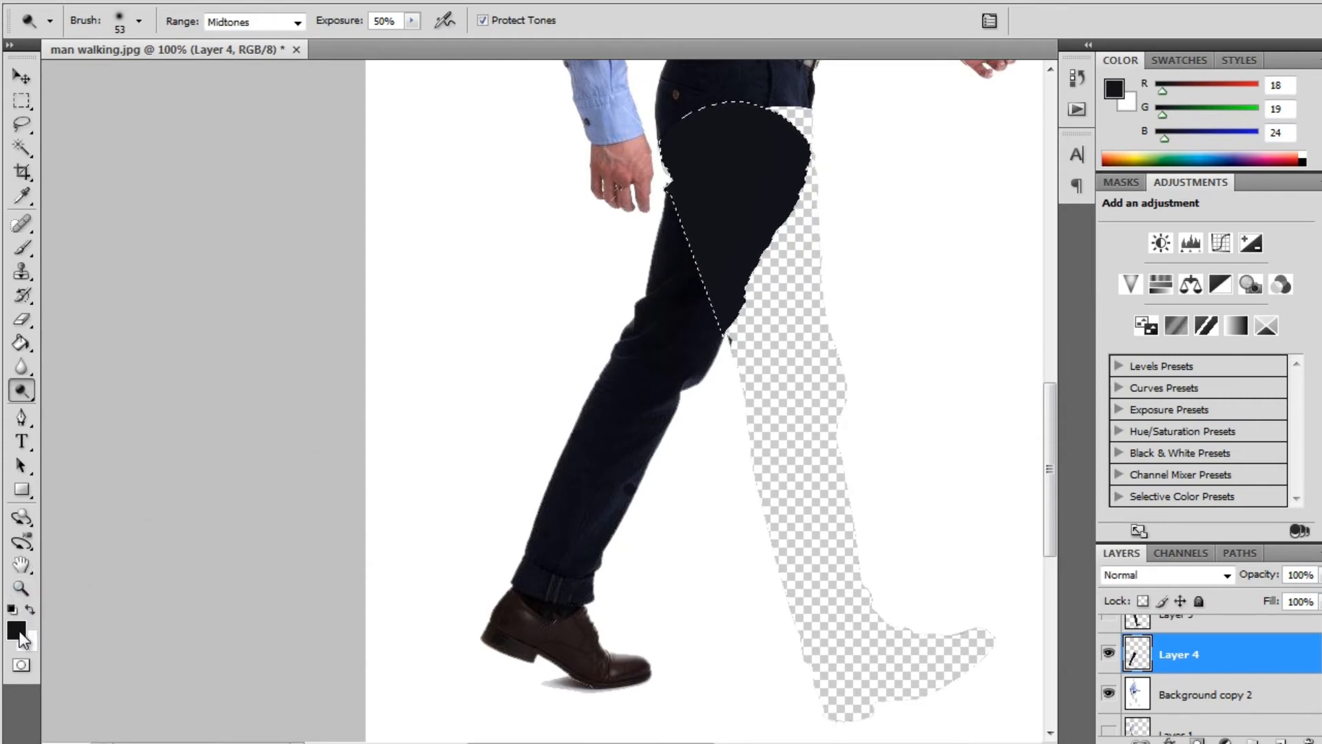
key(Escape)
click(22, 248)
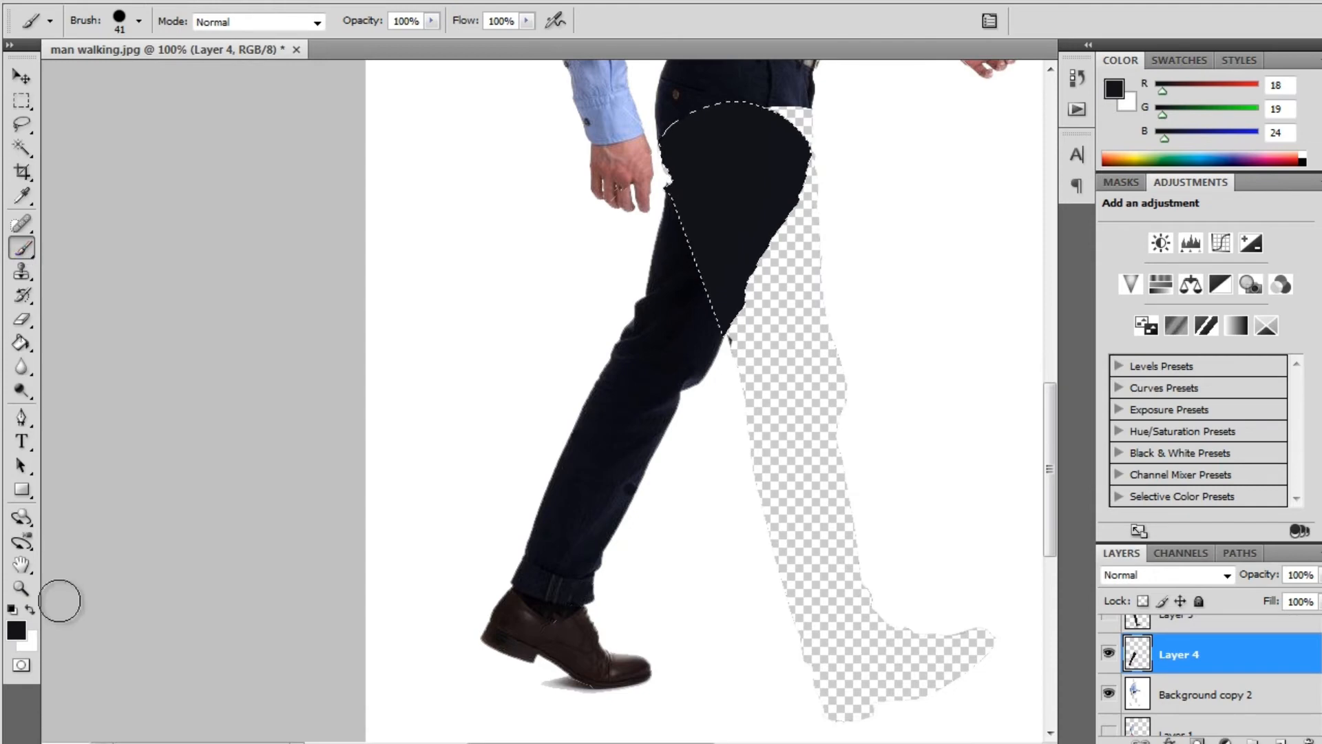
click(18, 632)
mouse_move(436, 383)
mouse_down()
mouse_move(437, 351)
mouse_move(456, 351)
mouse_up()
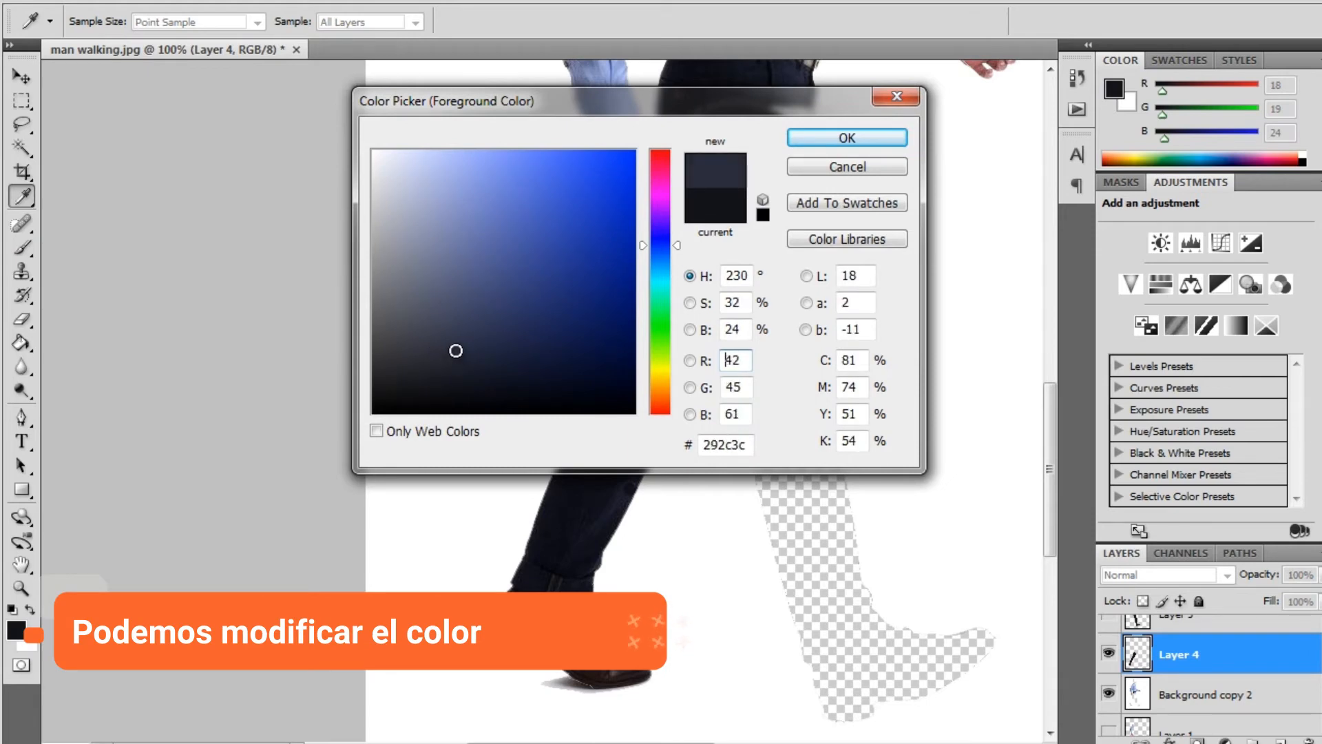
click(869, 138)
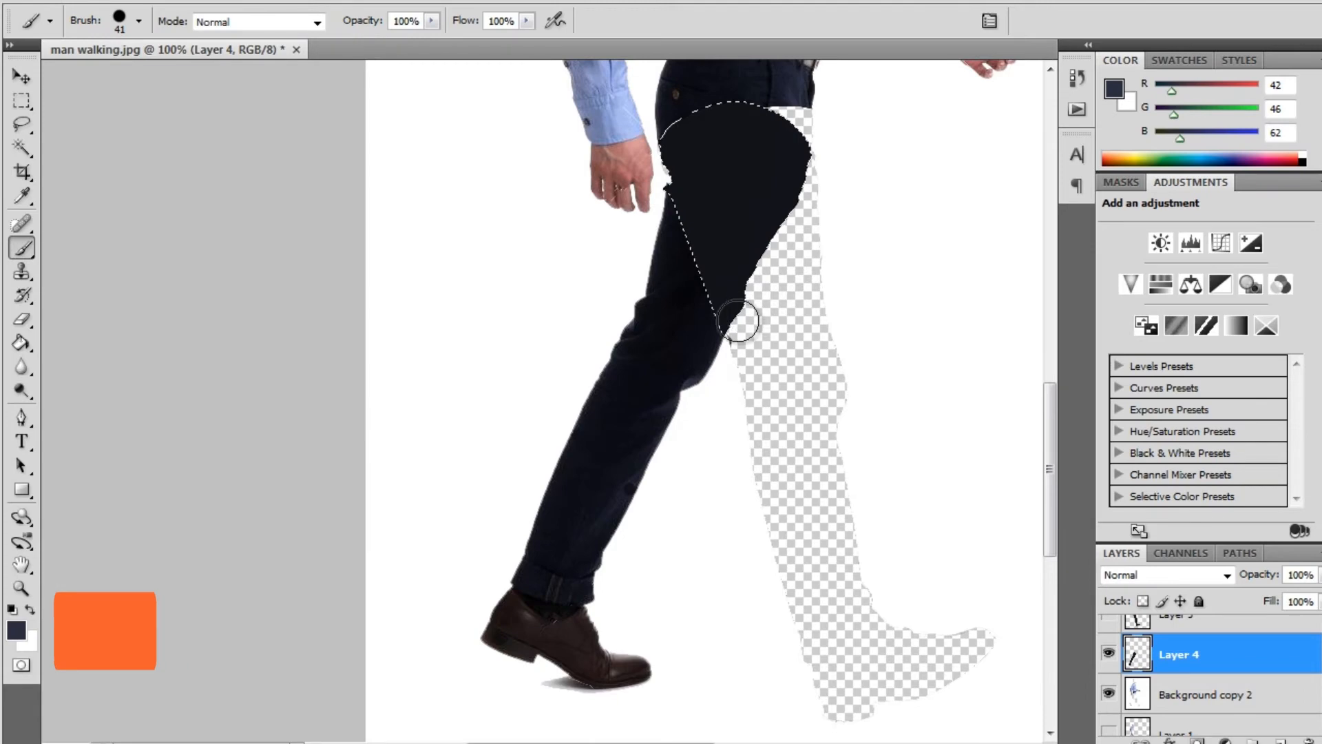
Step: Try painting a lighter navy highlight along the front edge of the filled thigh with the hard-edged Brush
mouse_move(748, 307)
mouse_down()
mouse_move(808, 175)
mouse_move(823, 118)
mouse_up()
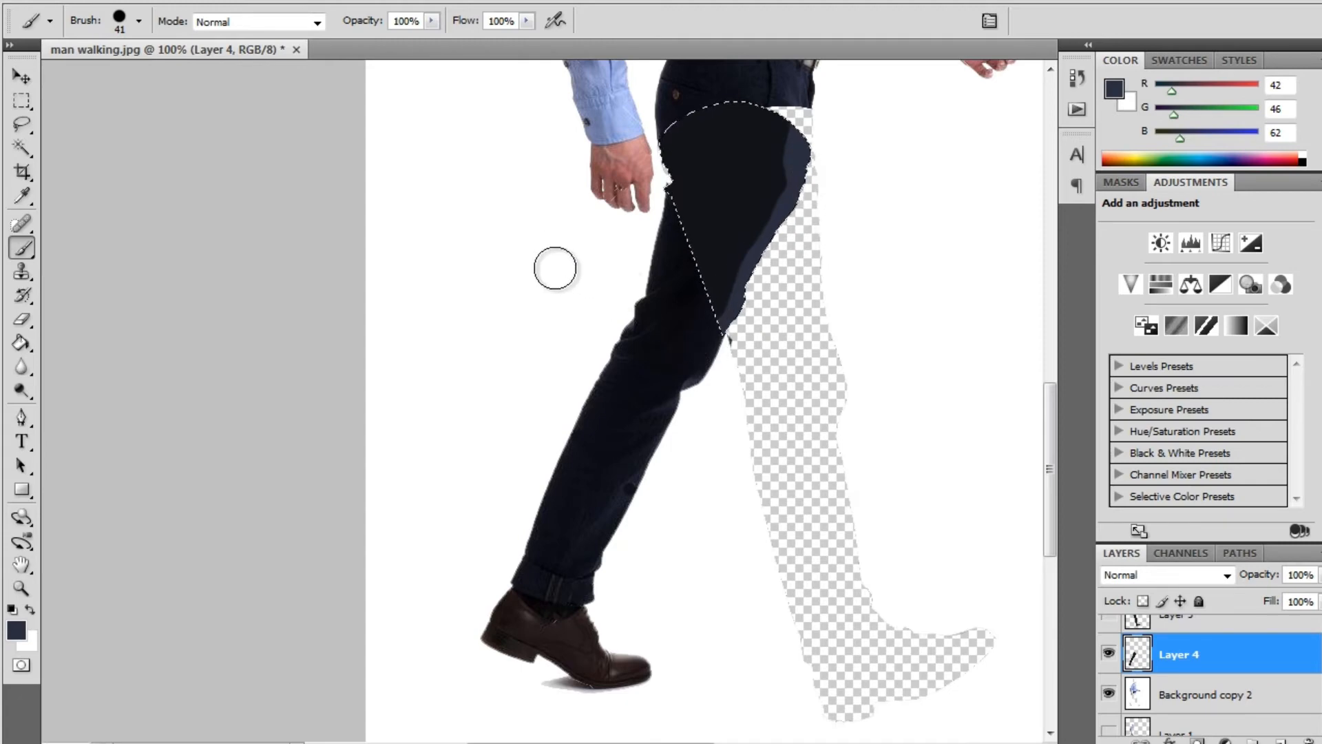
key(ctrl)
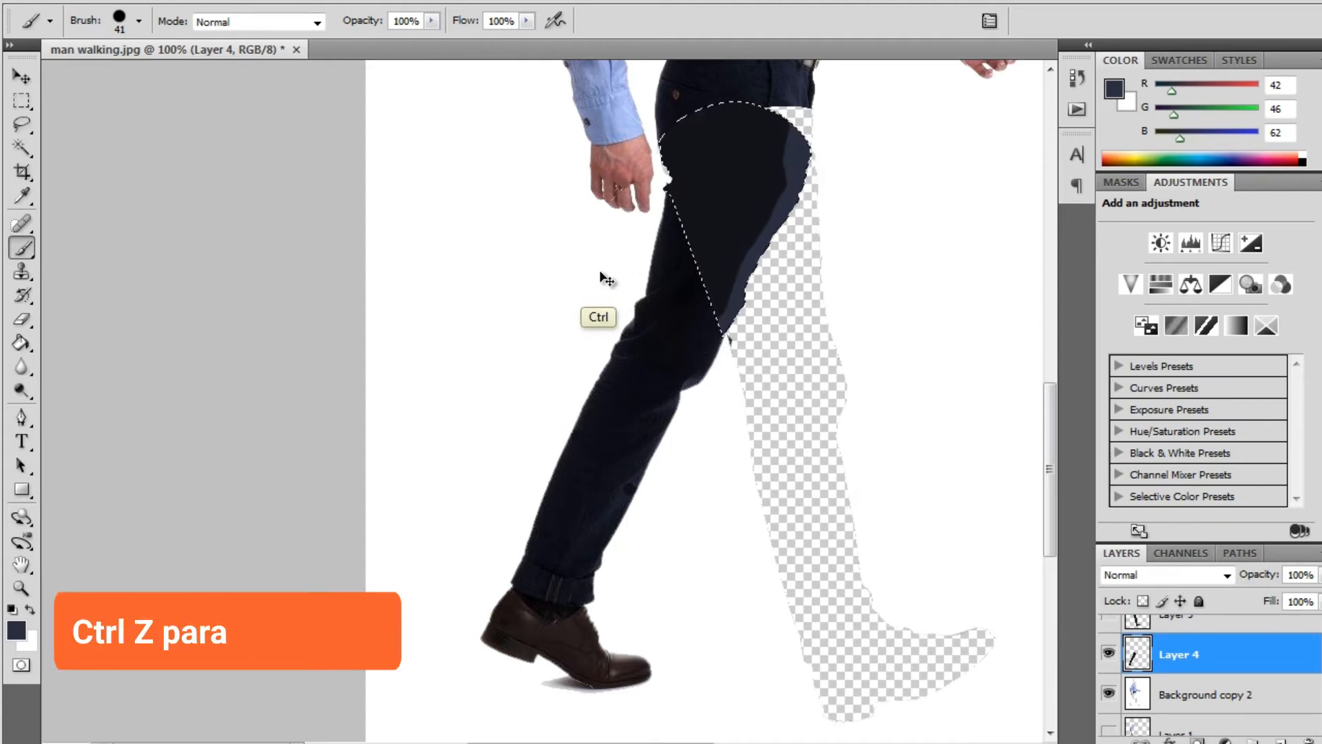
key(ctrl+z)
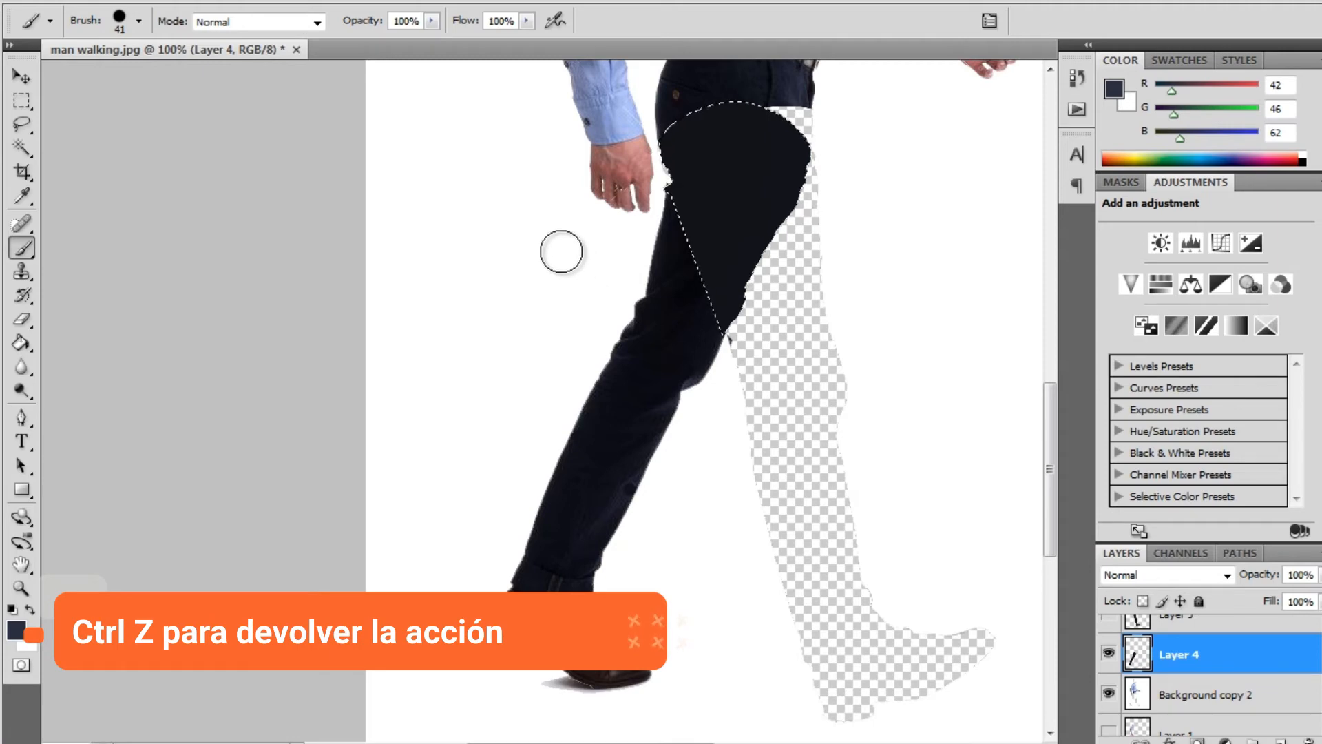
Step: Lower the Brush hardness to 0% and paint a soft lighter navy highlight along the front edge of the filled thigh
right_click(577, 242)
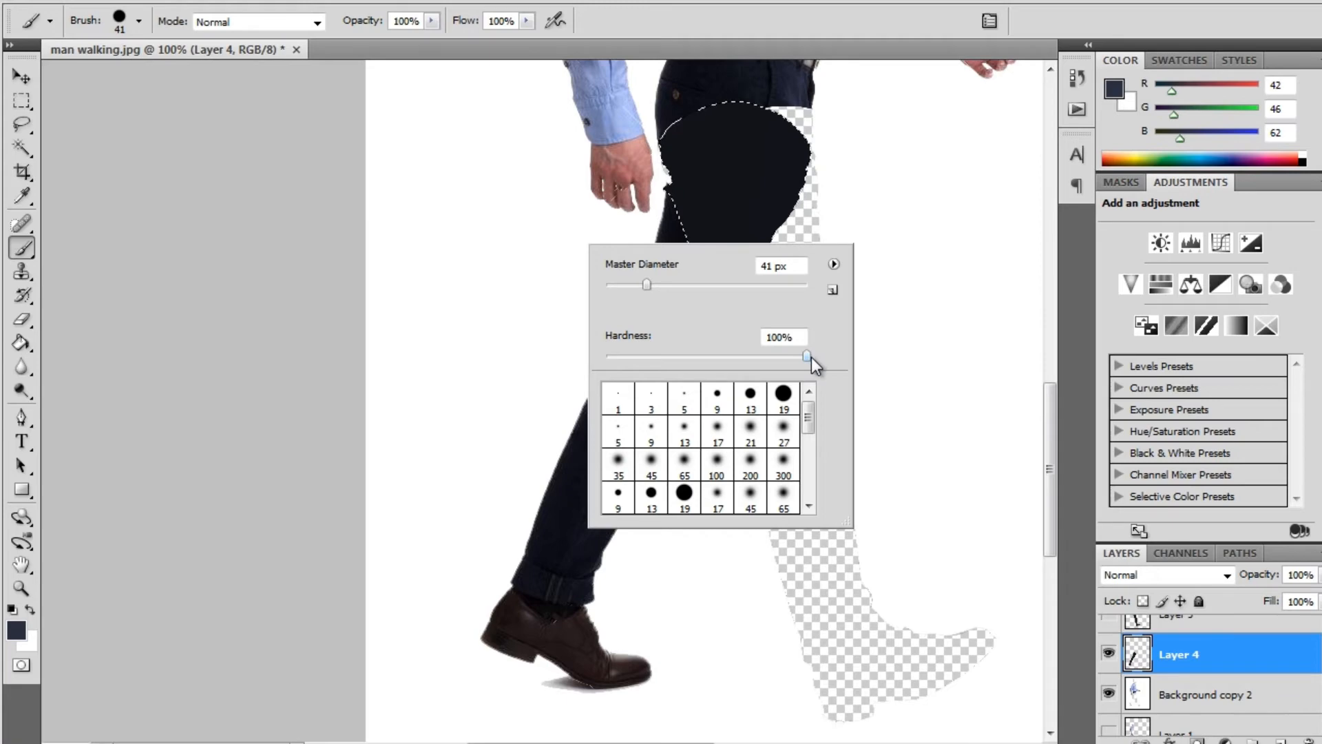
drag(807, 357, 485, 365)
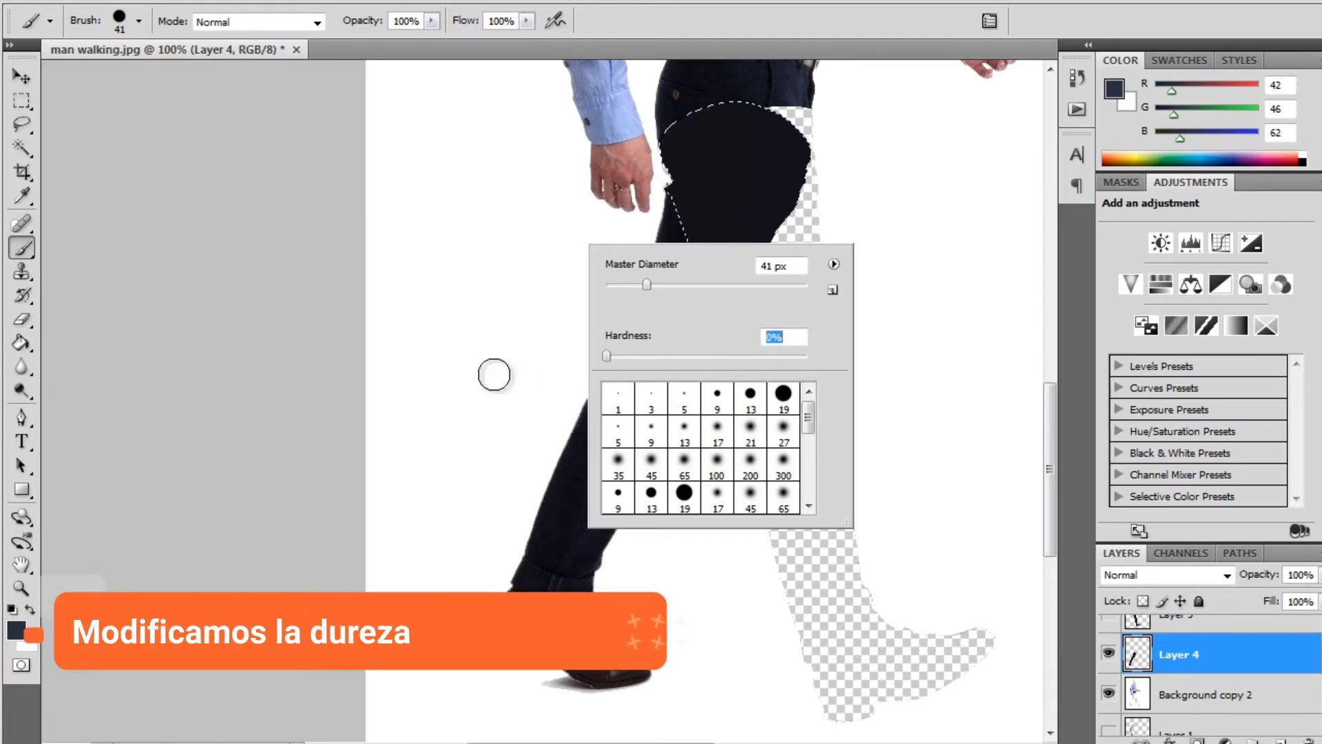
key(Return)
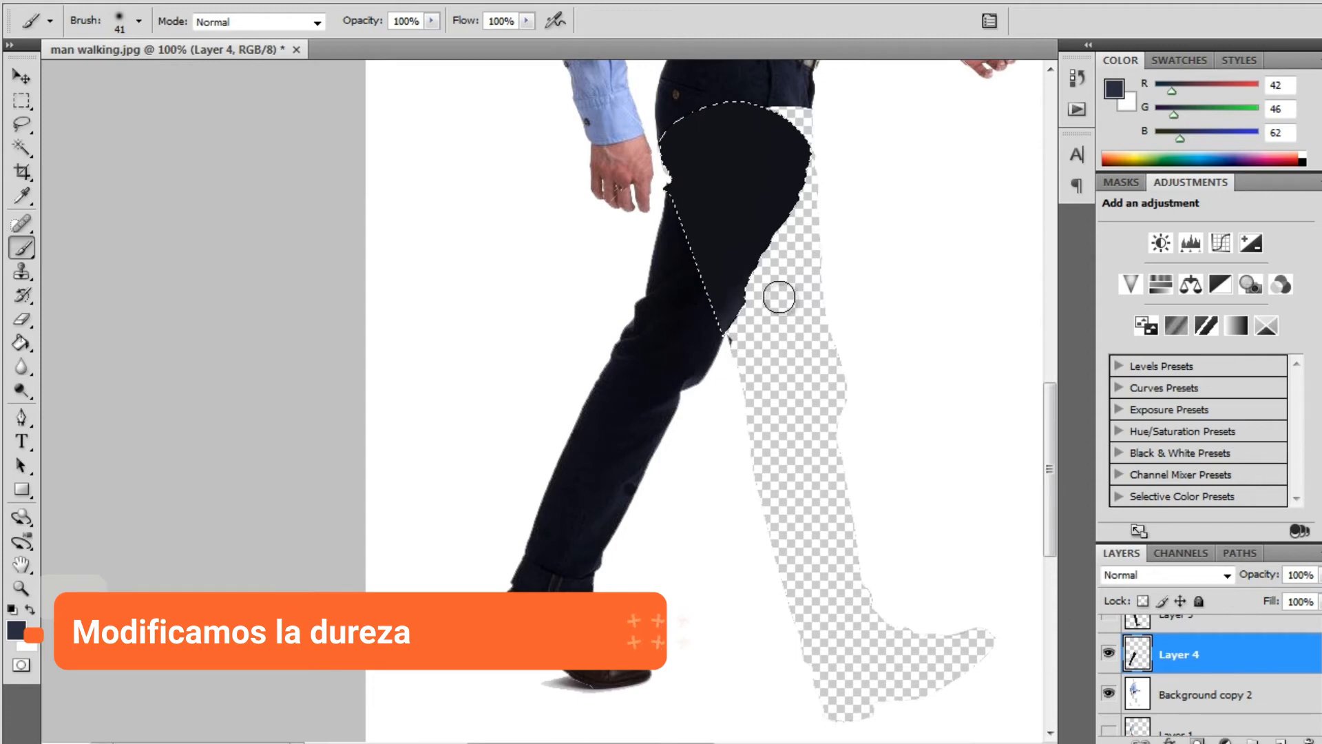
mouse_move(792, 259)
mouse_down()
mouse_move(822, 205)
mouse_move(823, 149)
mouse_move(849, 141)
mouse_move(822, 148)
mouse_move(809, 224)
mouse_move(772, 286)
mouse_up()
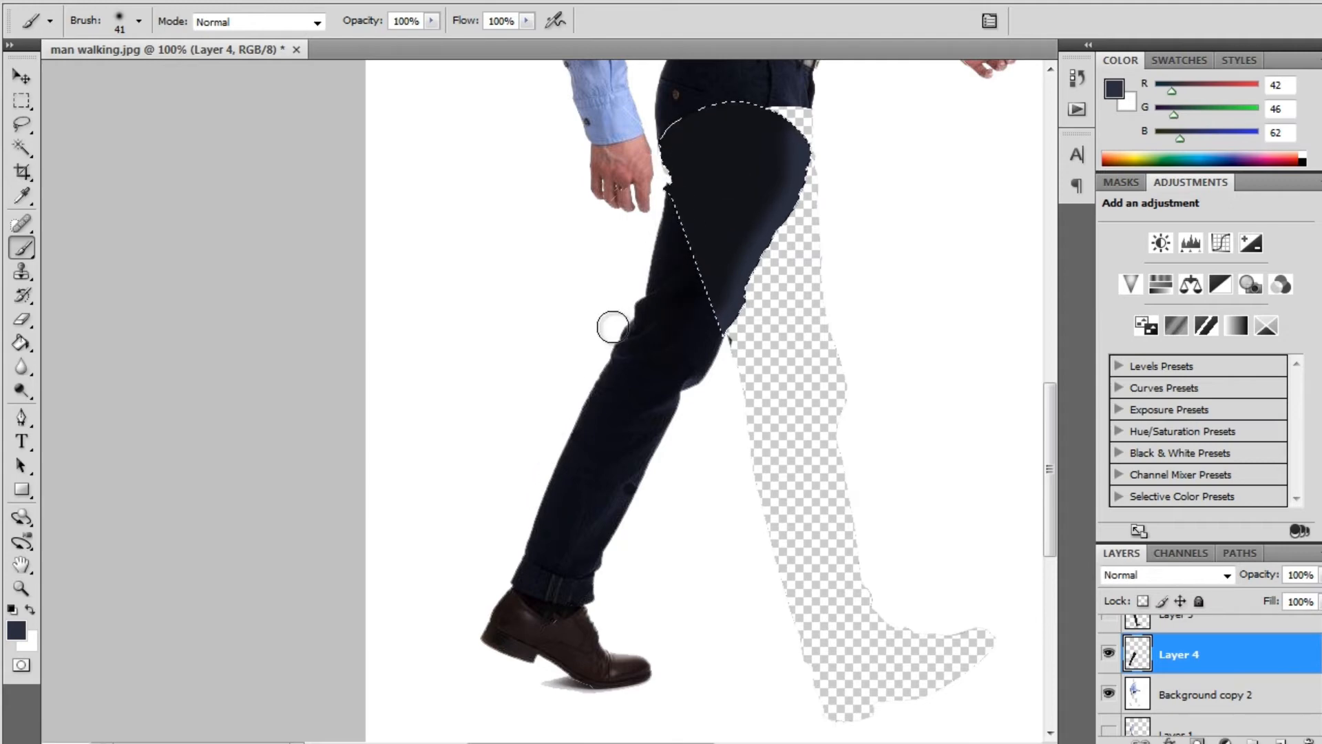
Step: Set the Brush's foreground colour to near-black, RGB 7, 8, 11, and deselect the thigh area
click(16, 632)
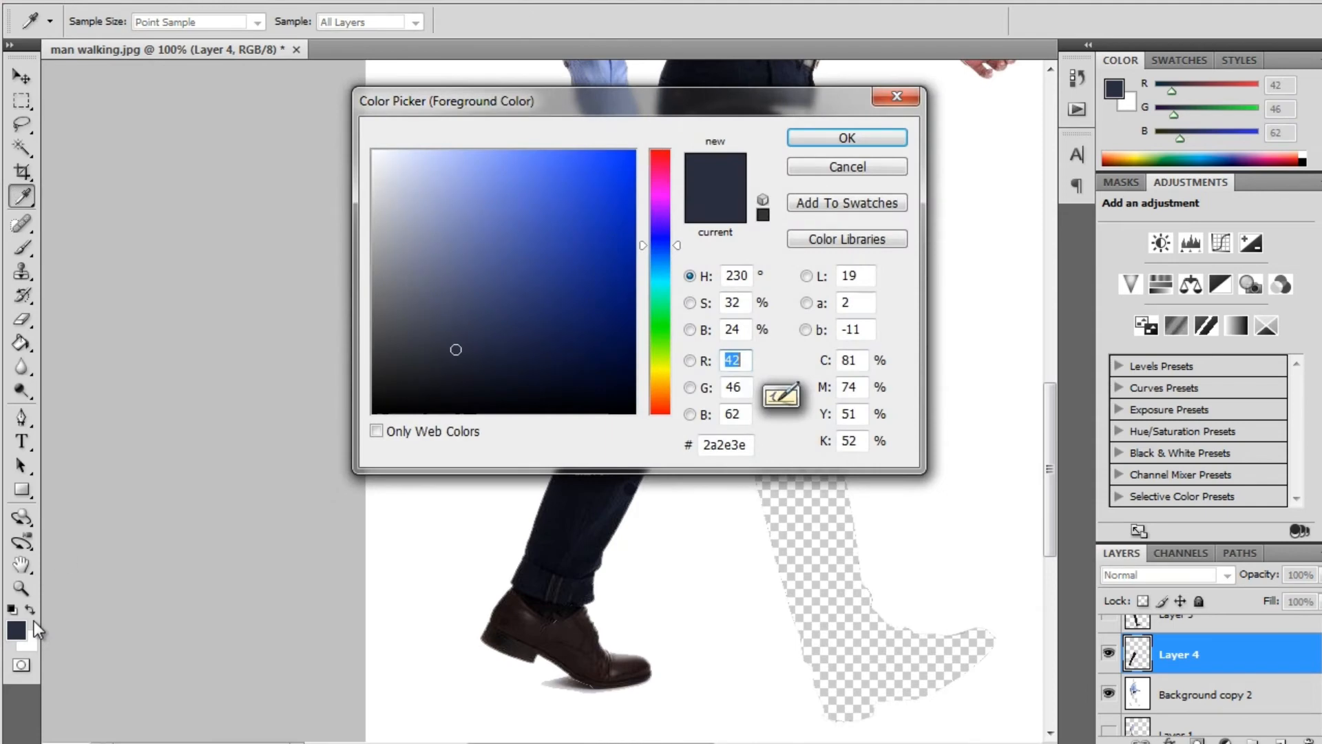
drag(456, 350, 465, 402)
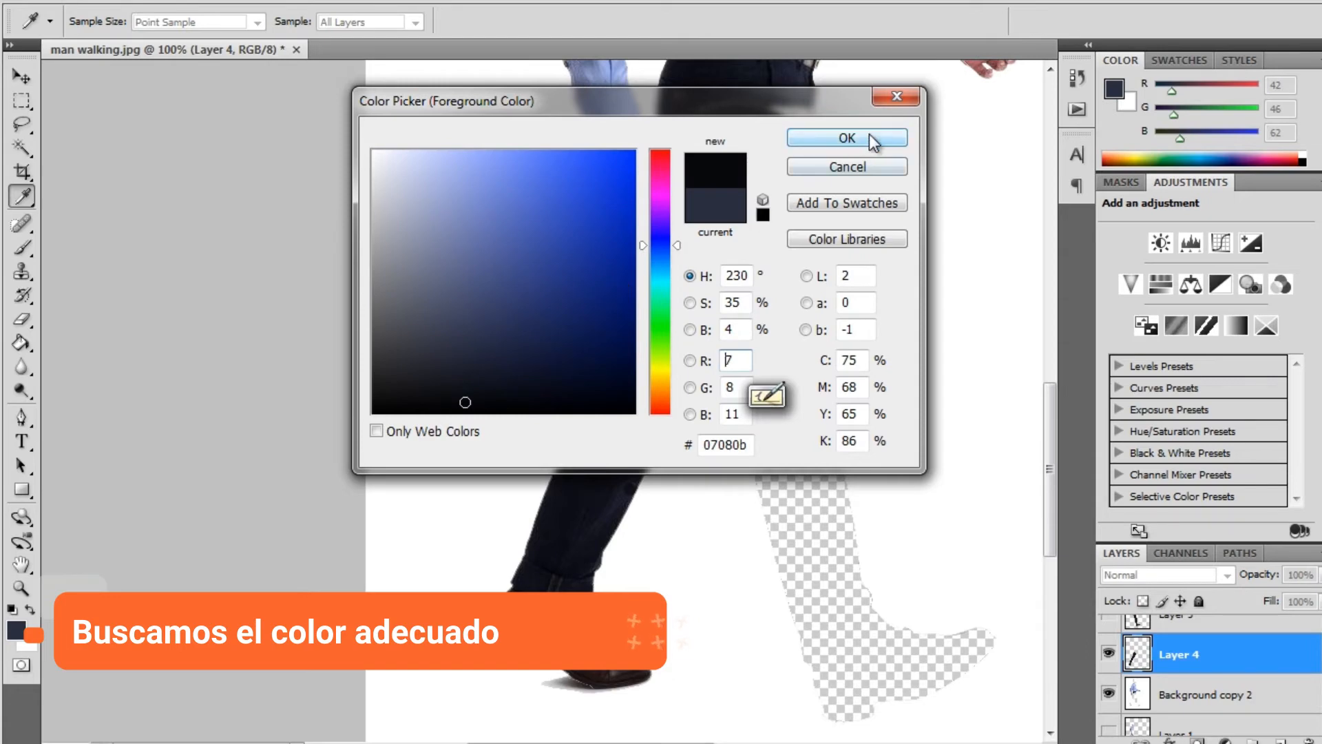
click(847, 137)
key(b)
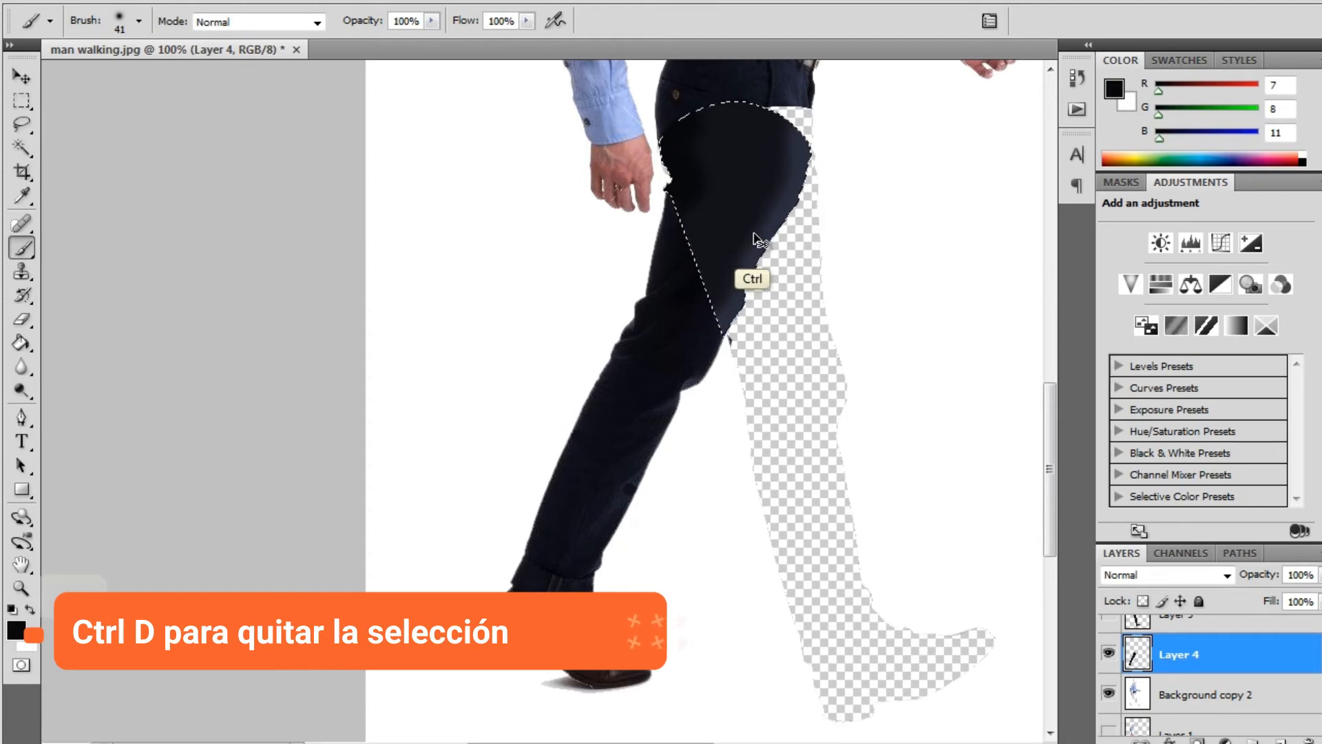
key(ctrl+d)
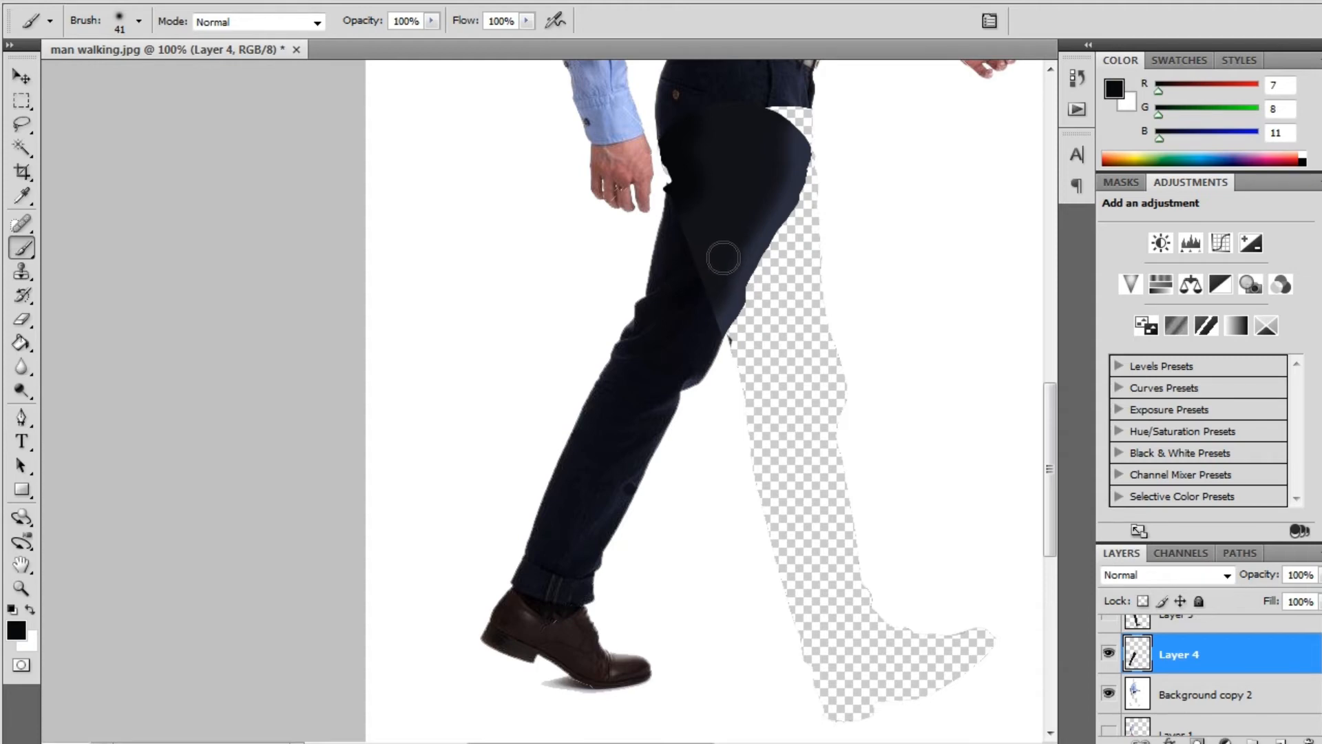
Step: Choose the Clone Stamp and set its brush to a 45 px master diameter and 0% hardness
click(21, 223)
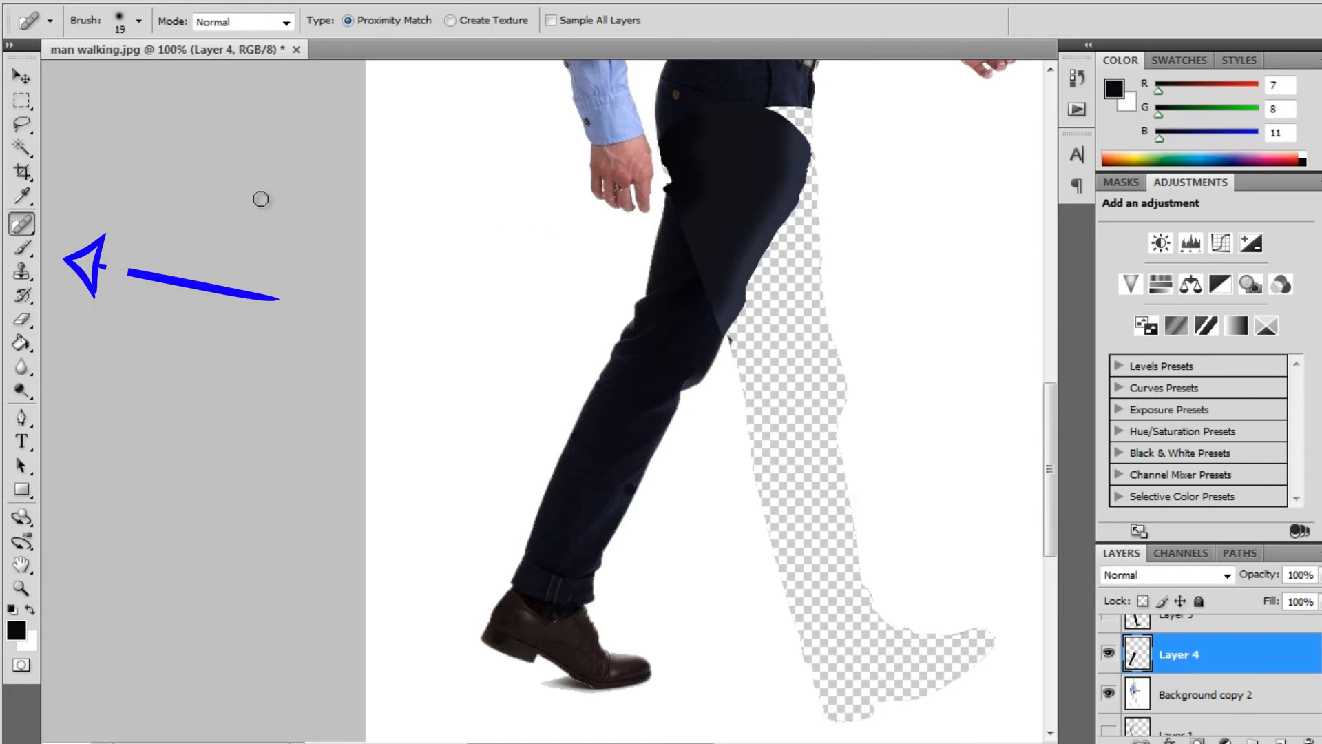
click(21, 273)
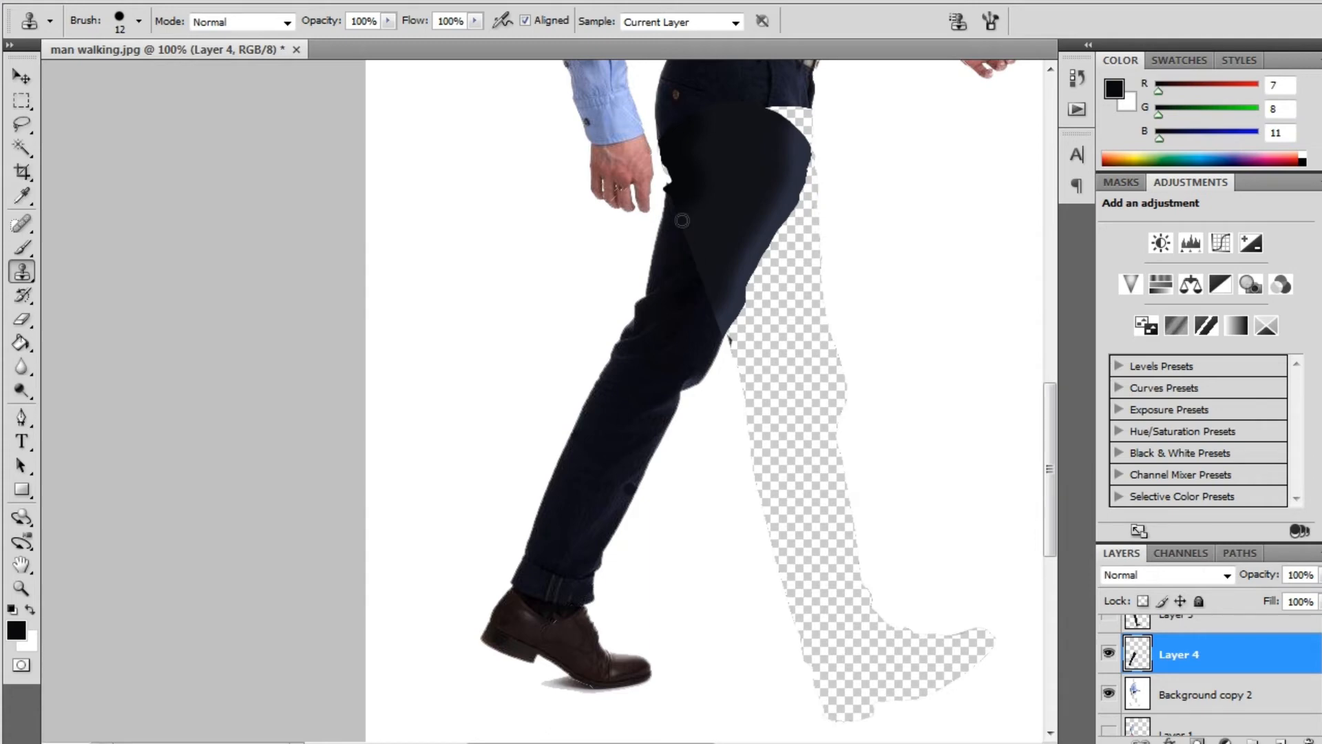
alt+click(588, 251)
right_click(594, 251)
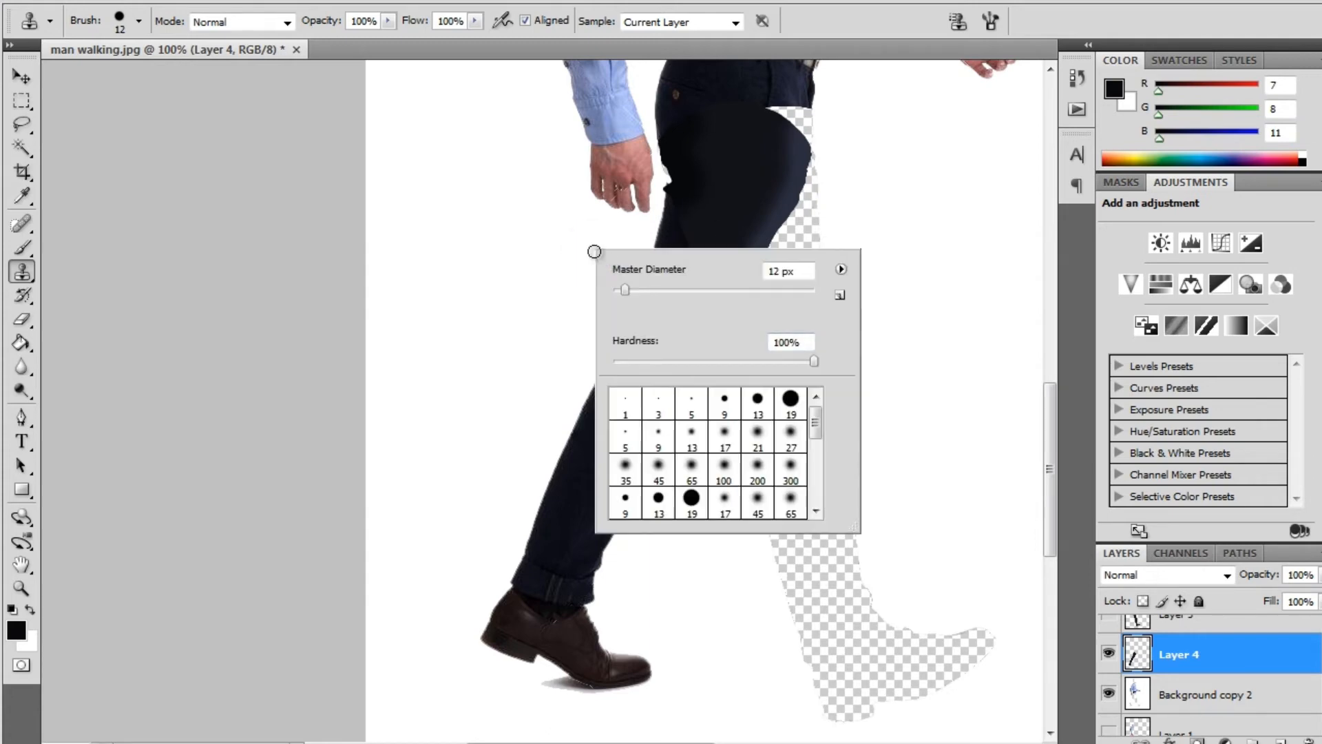
drag(626, 291, 659, 292)
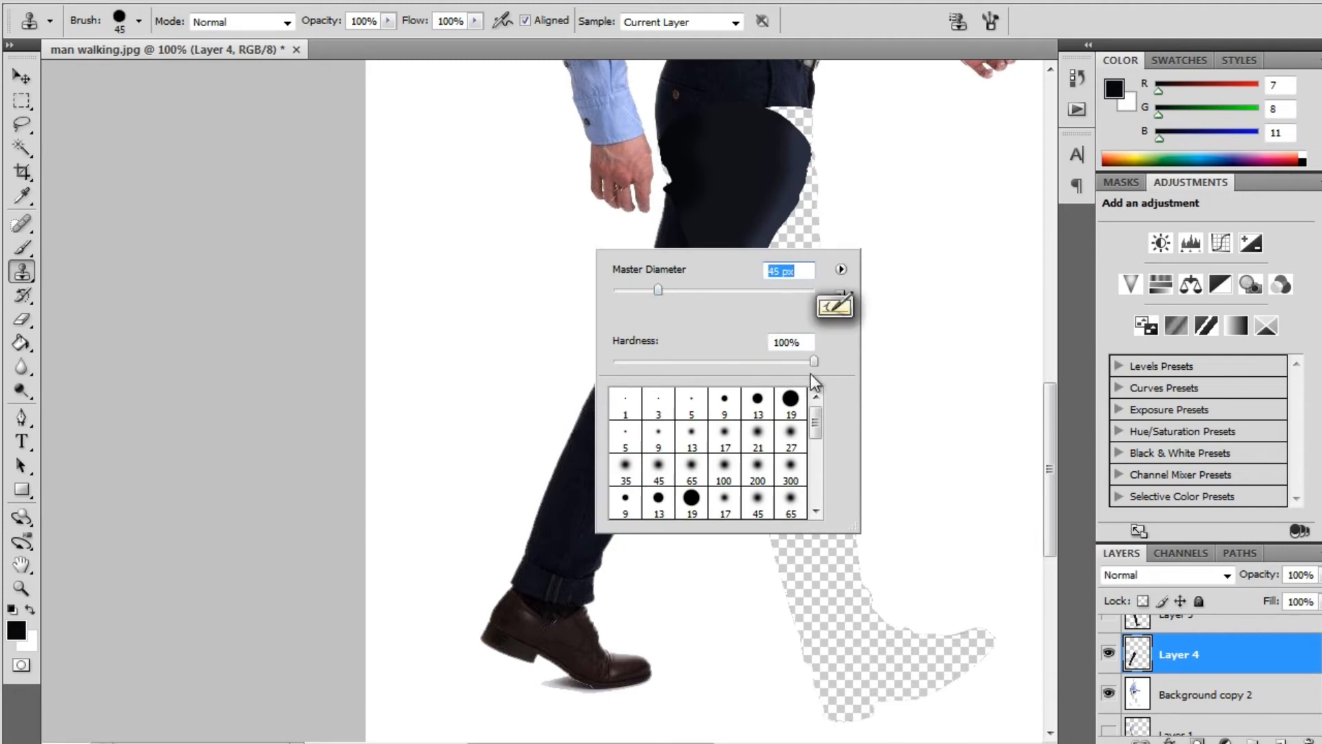
drag(814, 362, 625, 320)
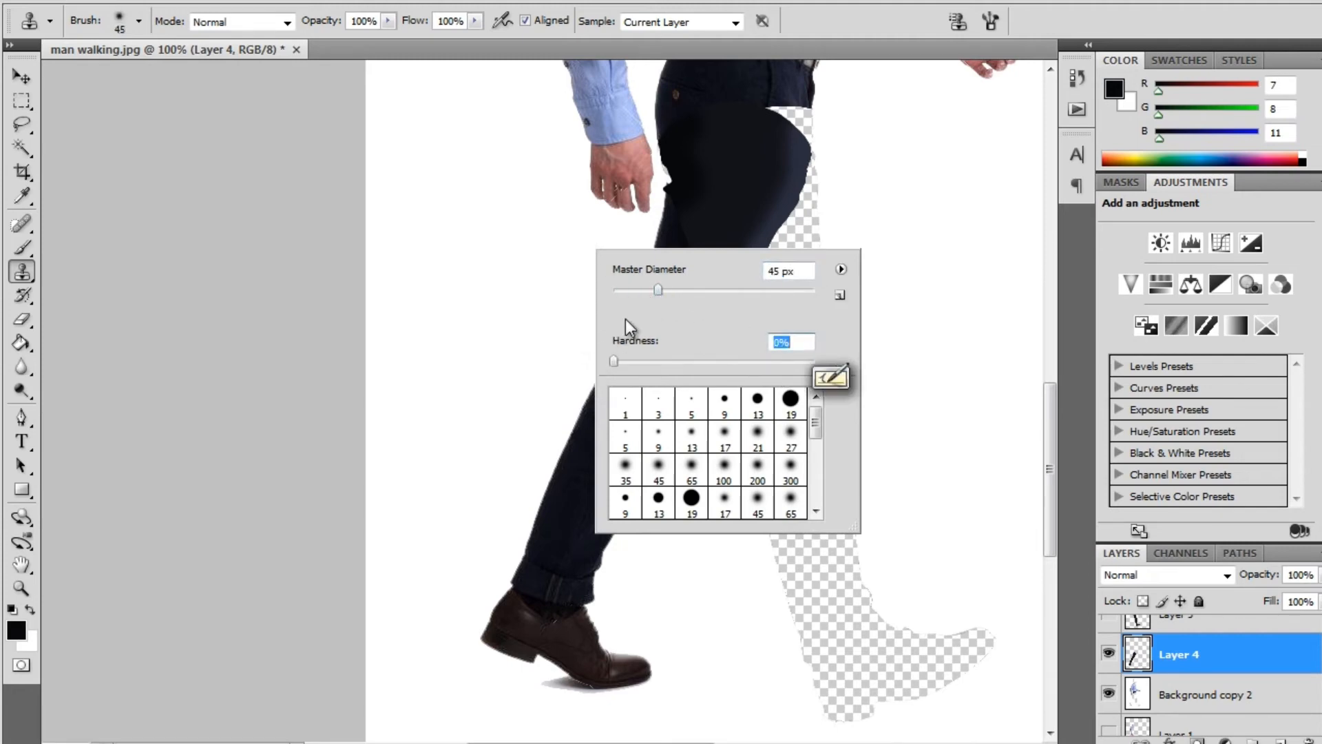
click(570, 248)
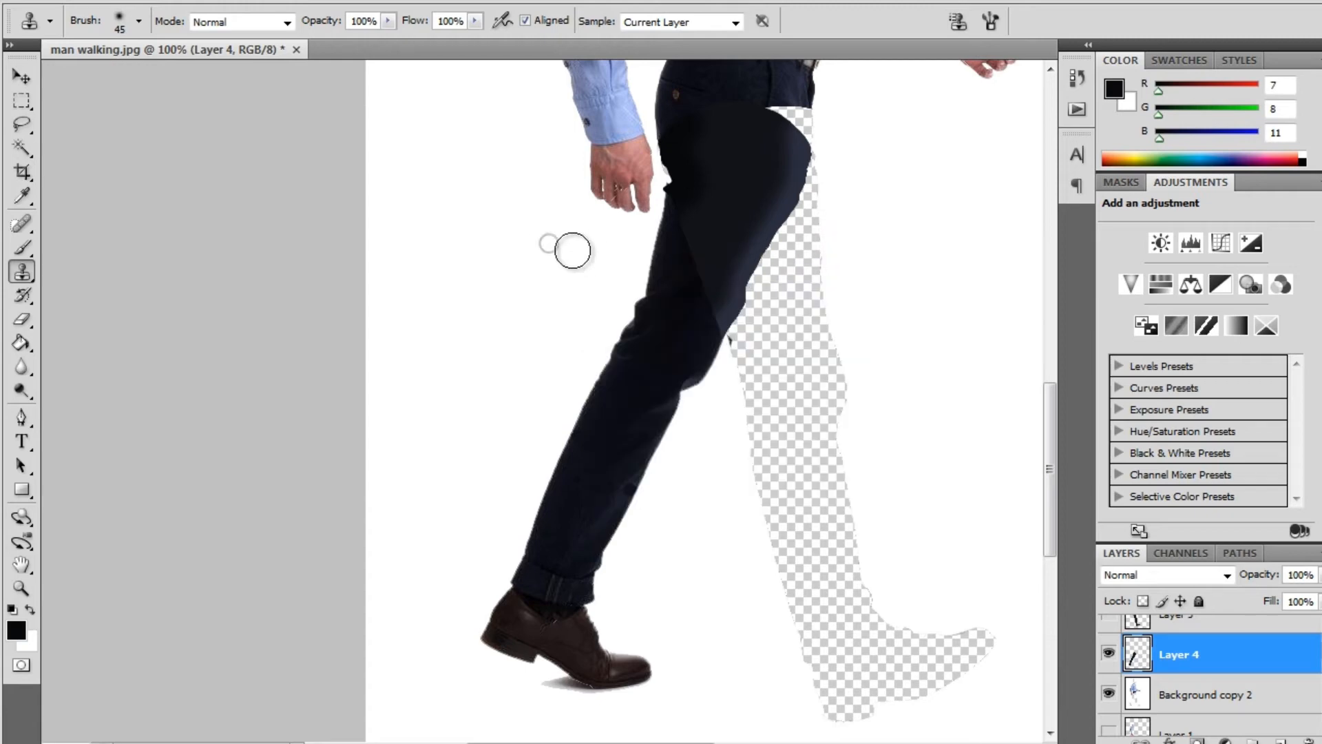
Step: Clone the trouser texture over the diagonal seam between the painted thigh and the original leg on Layer 4
click(633, 274)
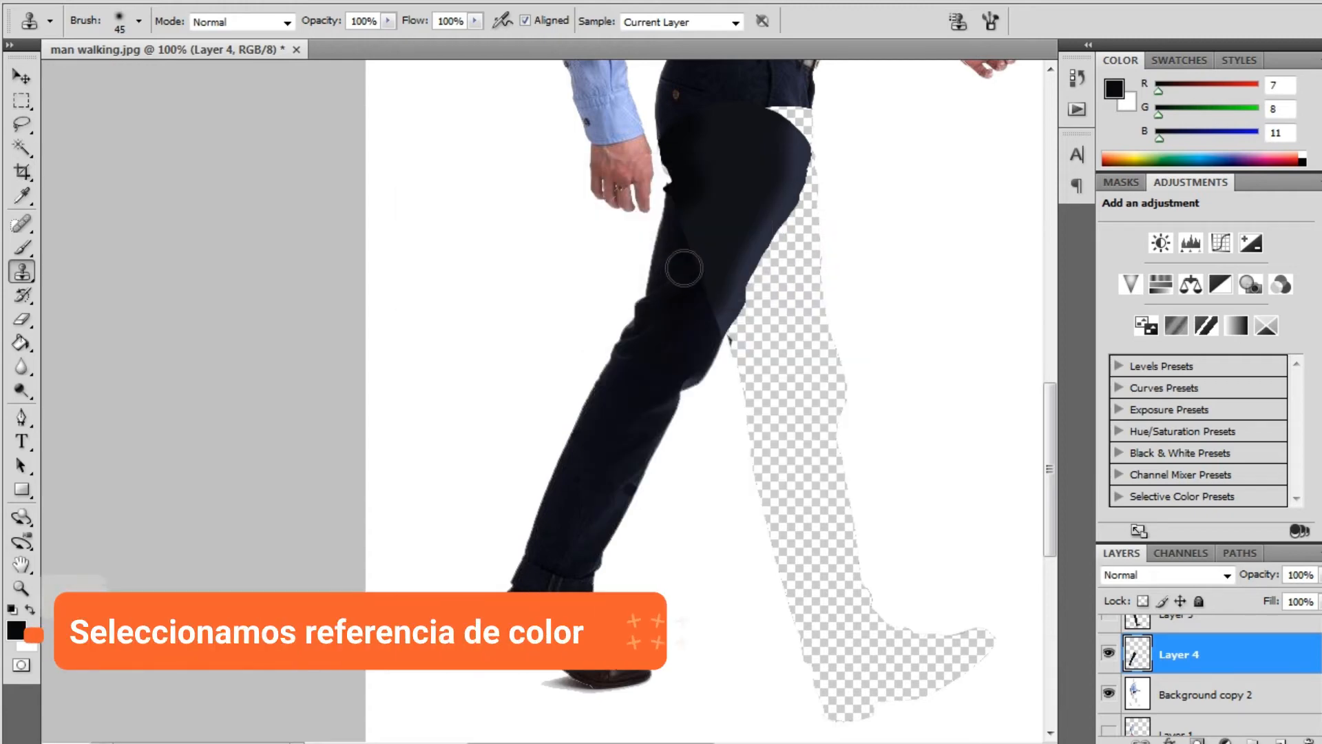
key(alt)
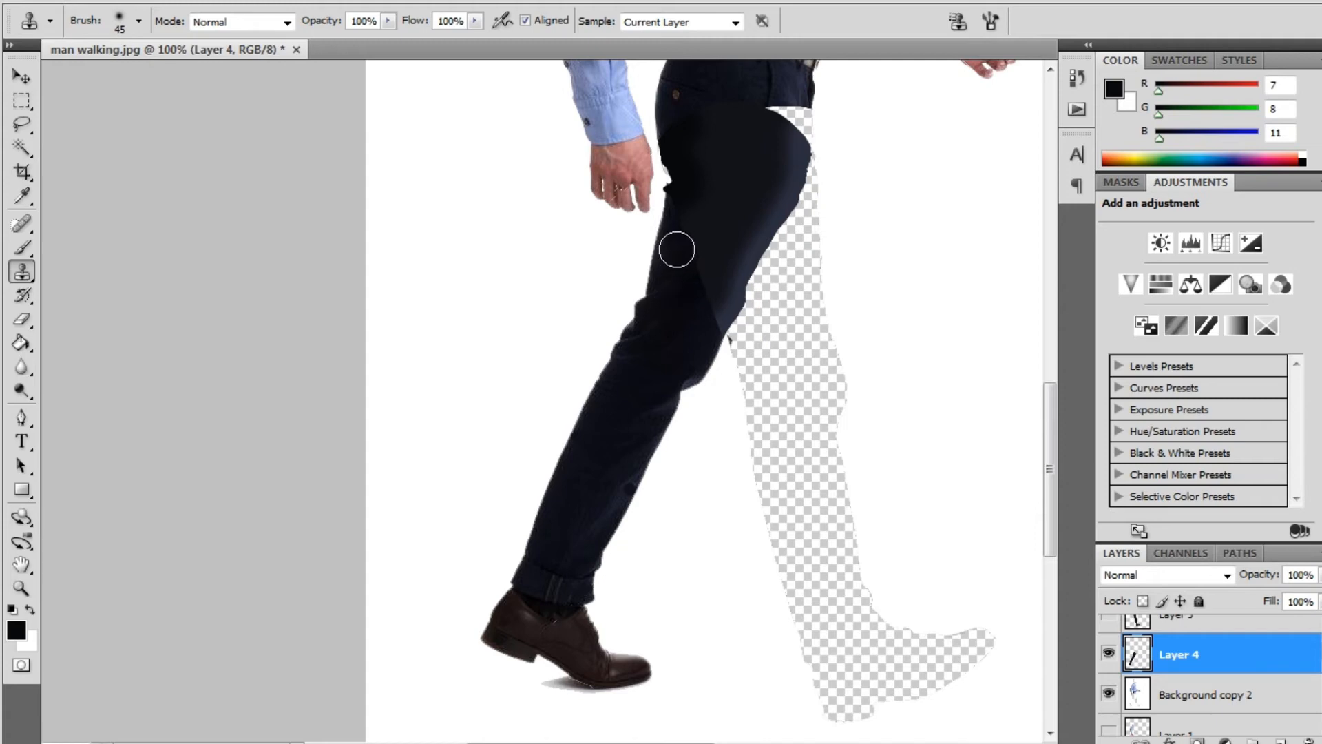
mouse_move(681, 225)
mouse_down()
mouse_move(737, 247)
mouse_move(767, 224)
mouse_move(703, 254)
mouse_move(673, 236)
mouse_move(681, 227)
mouse_move(703, 274)
mouse_move(688, 298)
mouse_move(714, 319)
mouse_move(690, 305)
mouse_move(720, 301)
mouse_move(711, 316)
mouse_move(692, 298)
mouse_up()
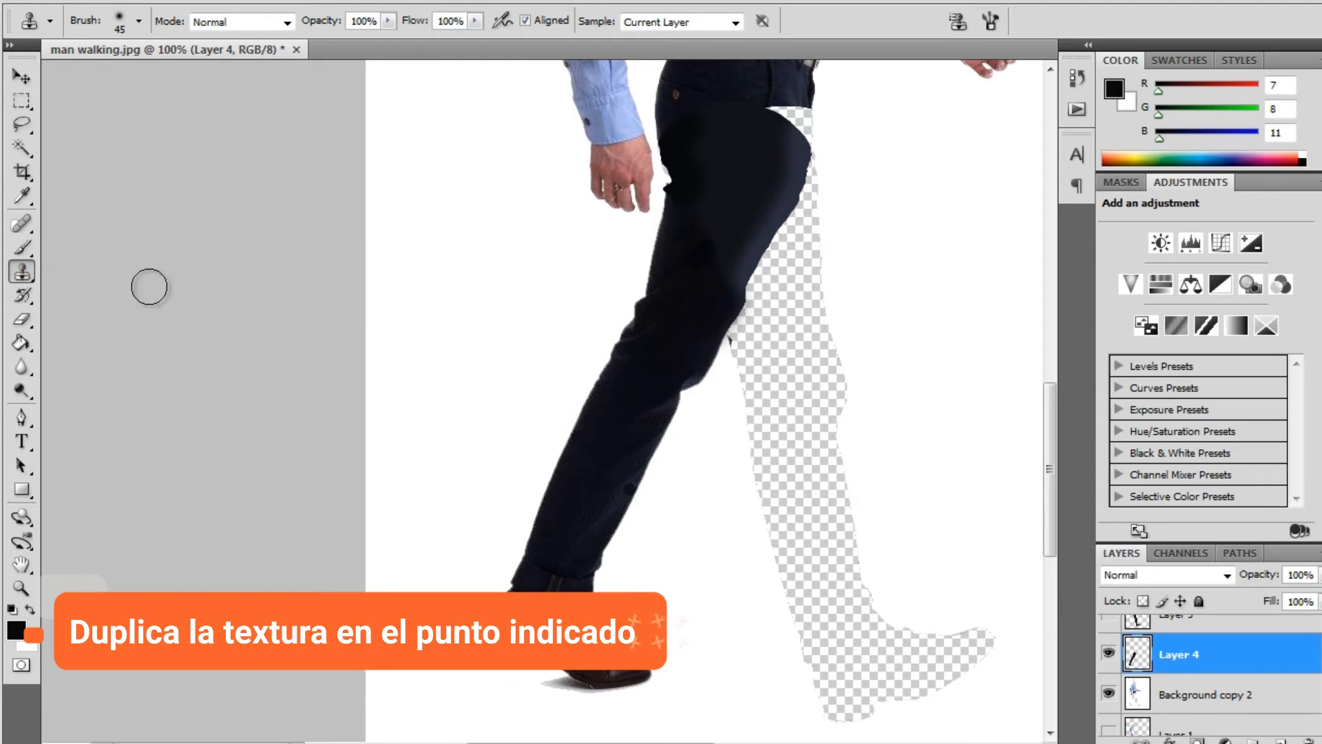
drag(692, 226, 722, 268)
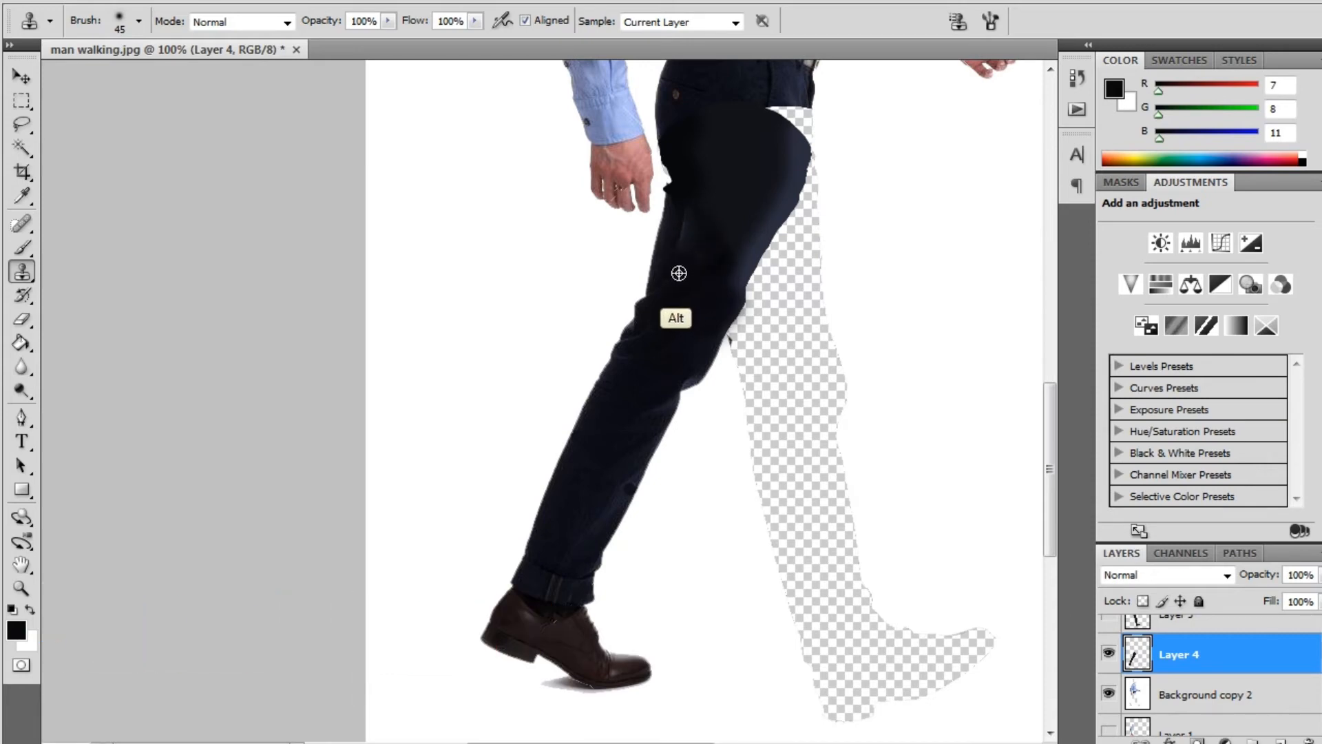
alt+click(694, 252)
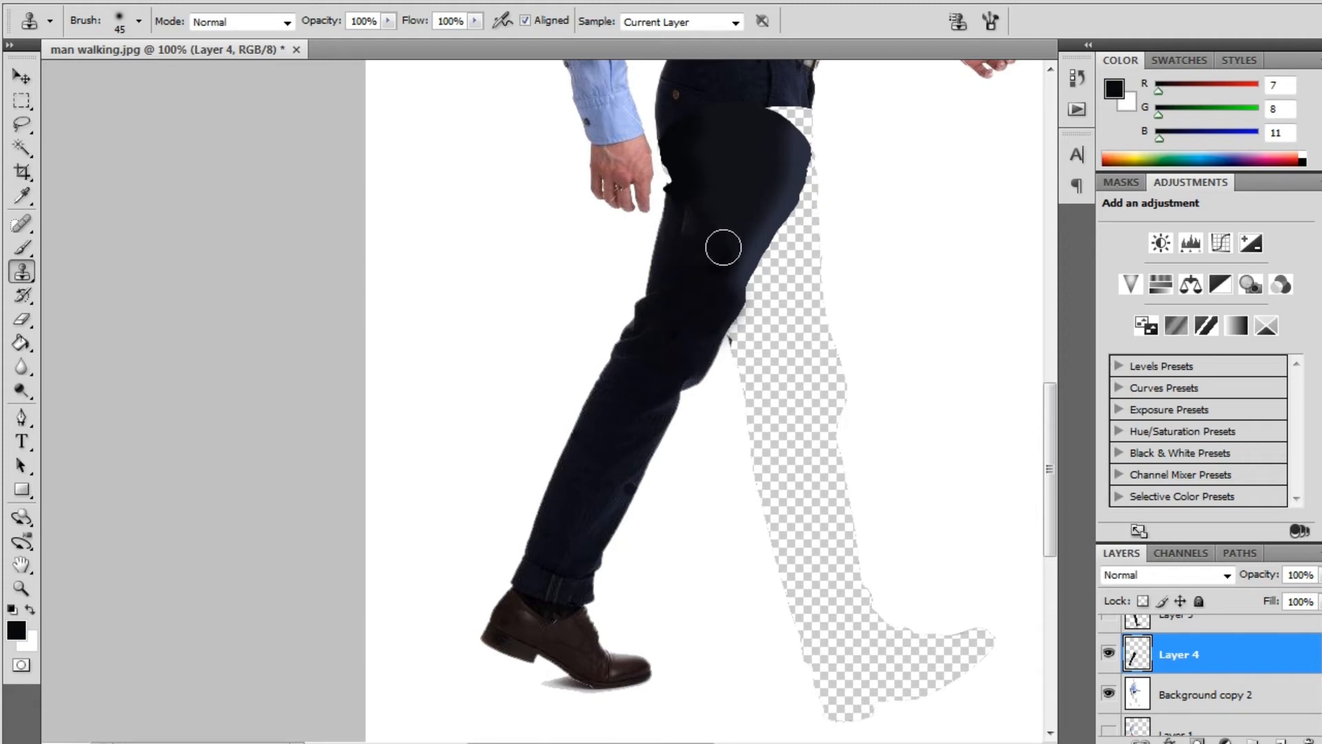
click(686, 235)
click(691, 219)
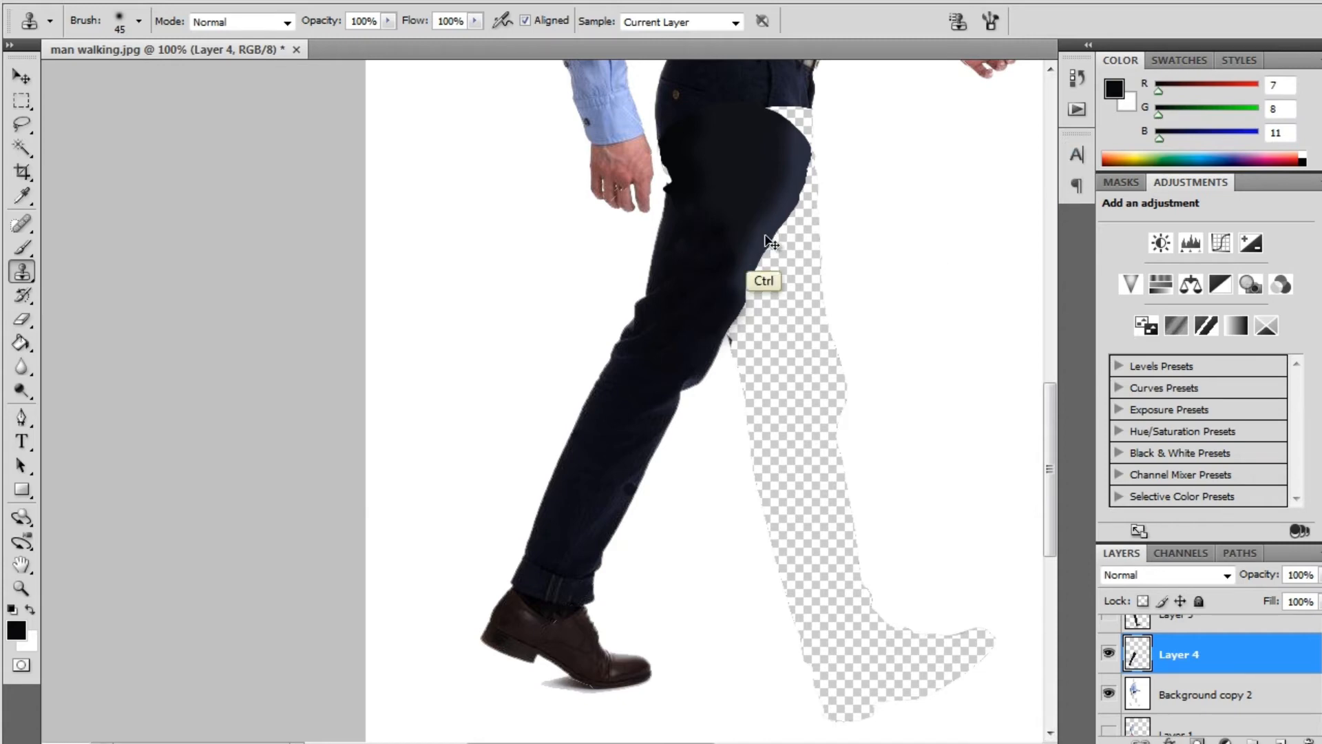
Step: Hide Layer 4 and Background copy 2, and show Layer 1 so only the cut-out arm is displayed
key(ctrl+minus)
key(ctrl+minus)
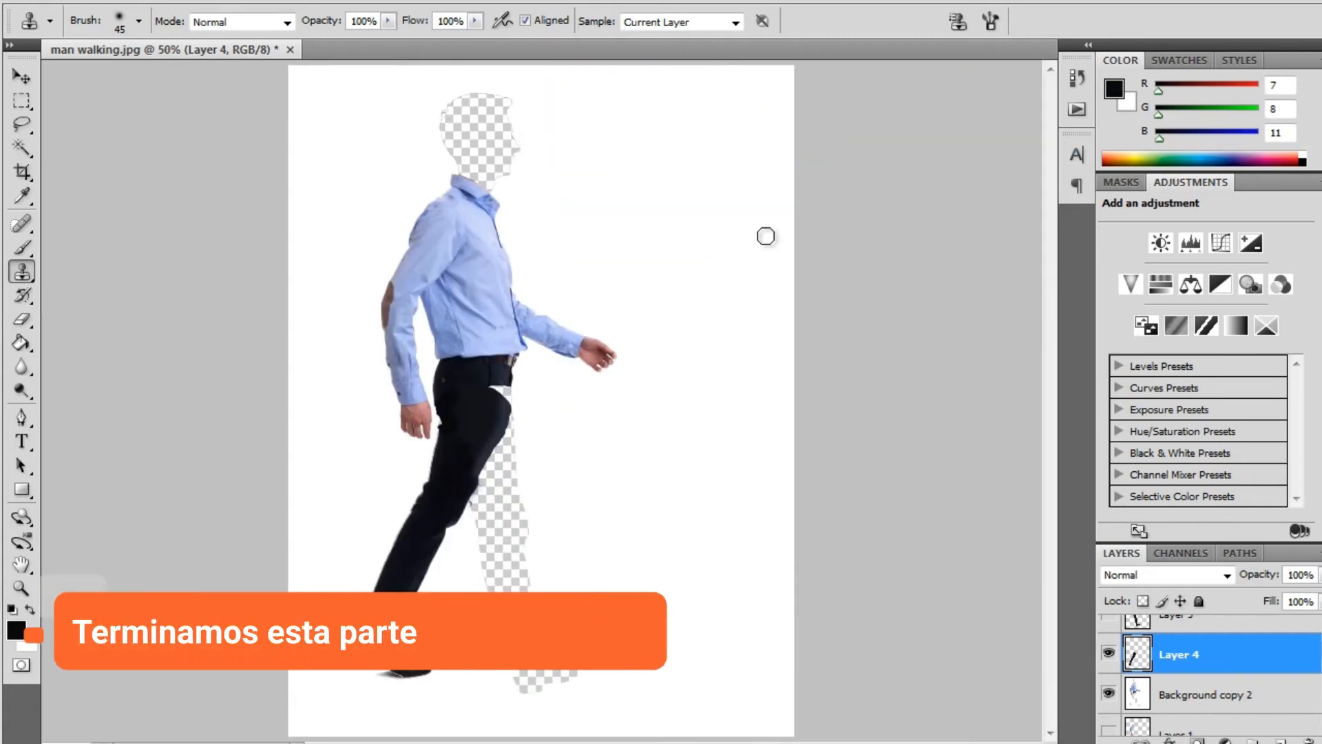
click(21, 76)
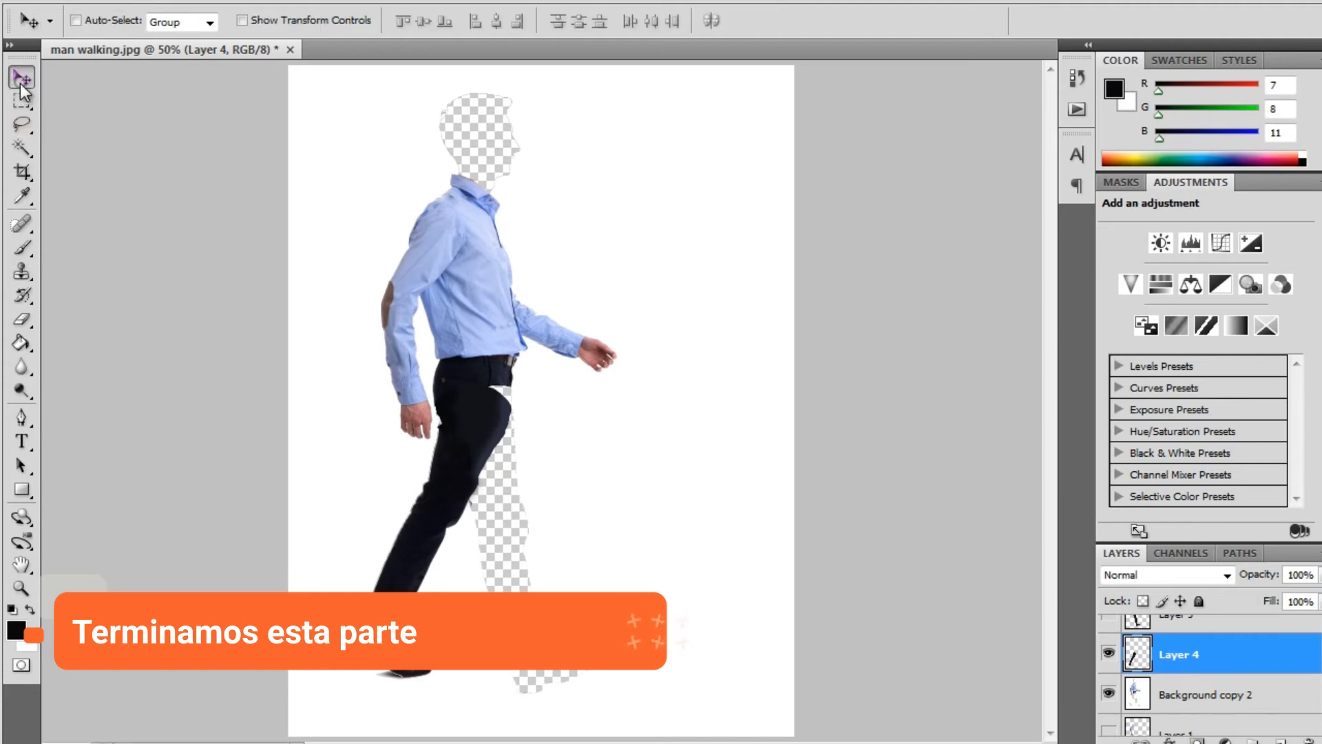
click(1109, 654)
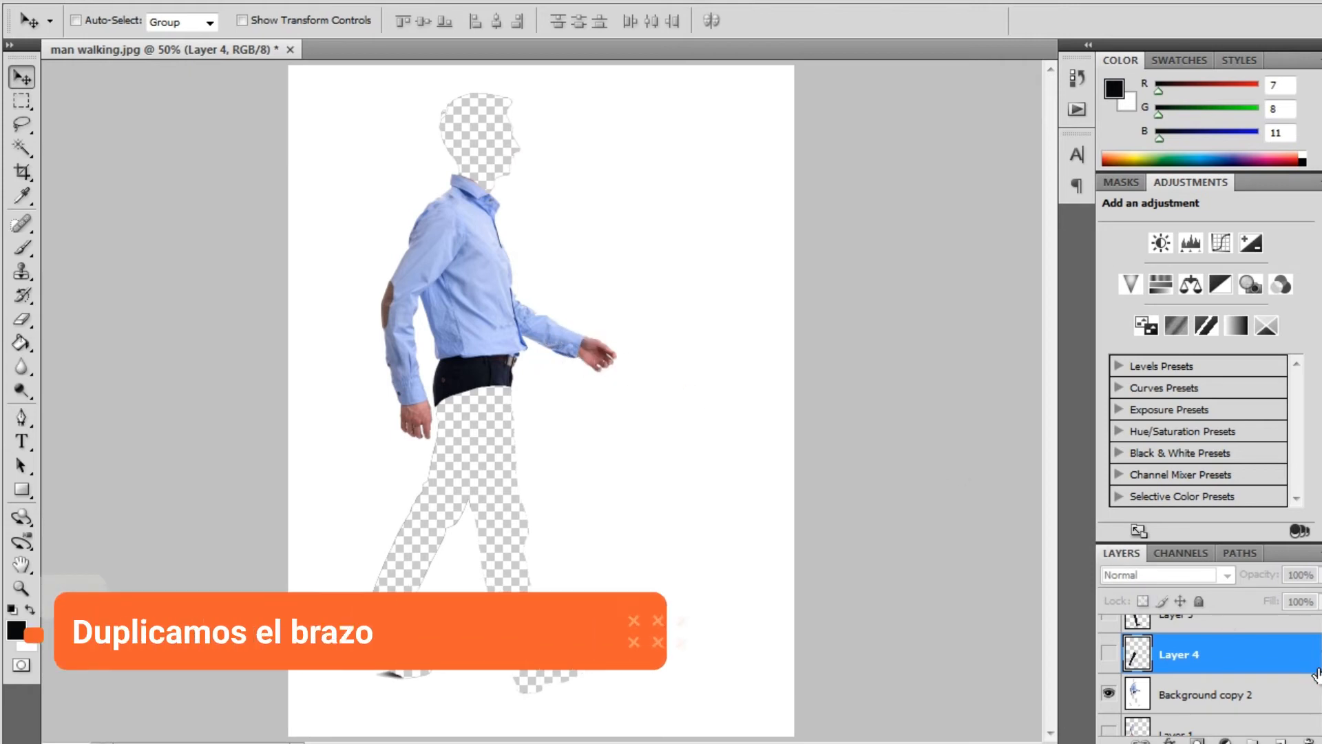
scroll(1309, 671, down, 2)
click(1167, 685)
click(1109, 678)
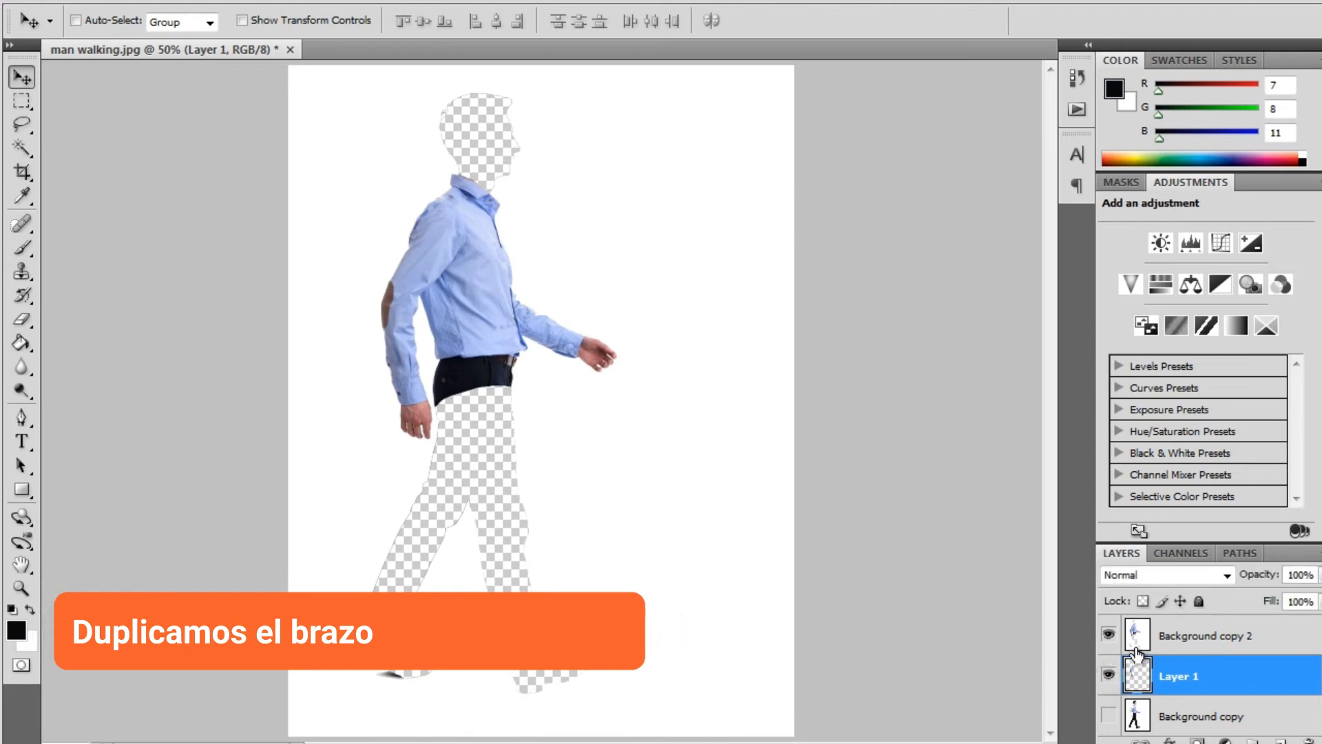
click(1108, 633)
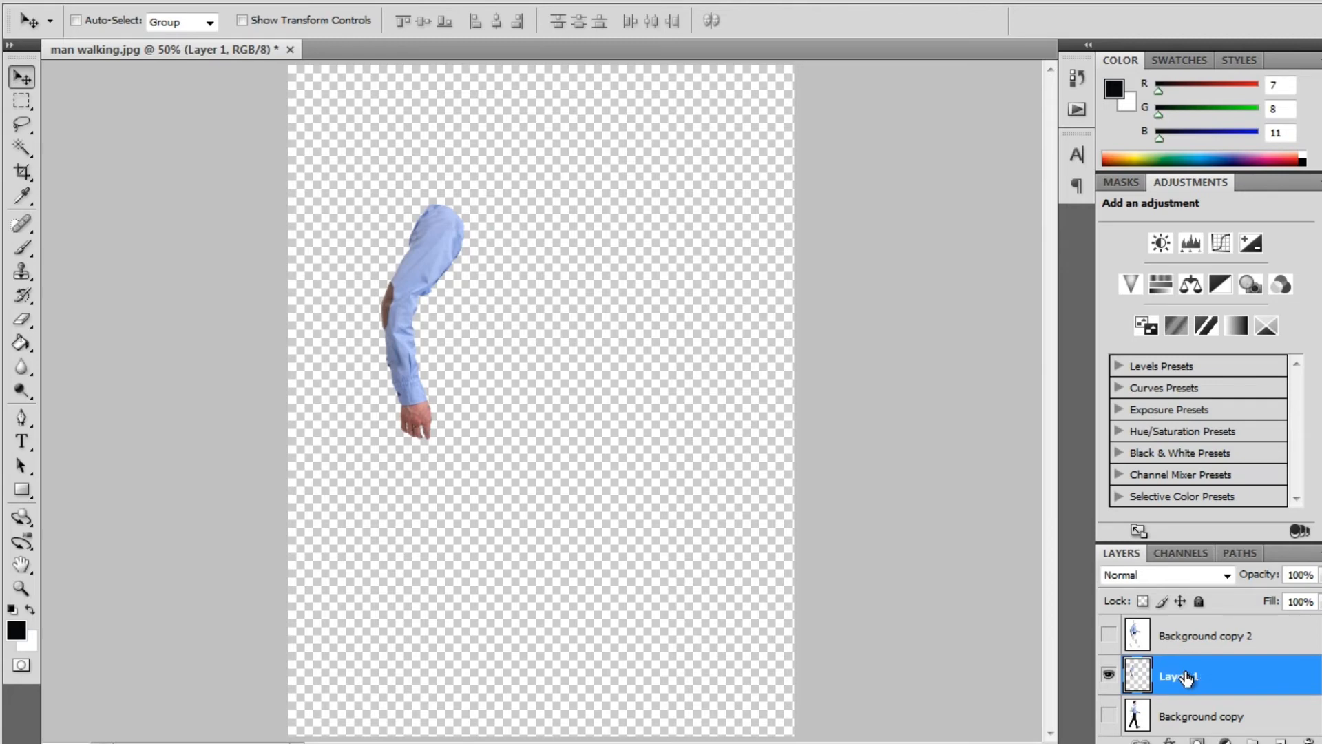
Step: Duplicate Layer 1 and move the copied arm beside the original one
drag(1186, 678, 1280, 740)
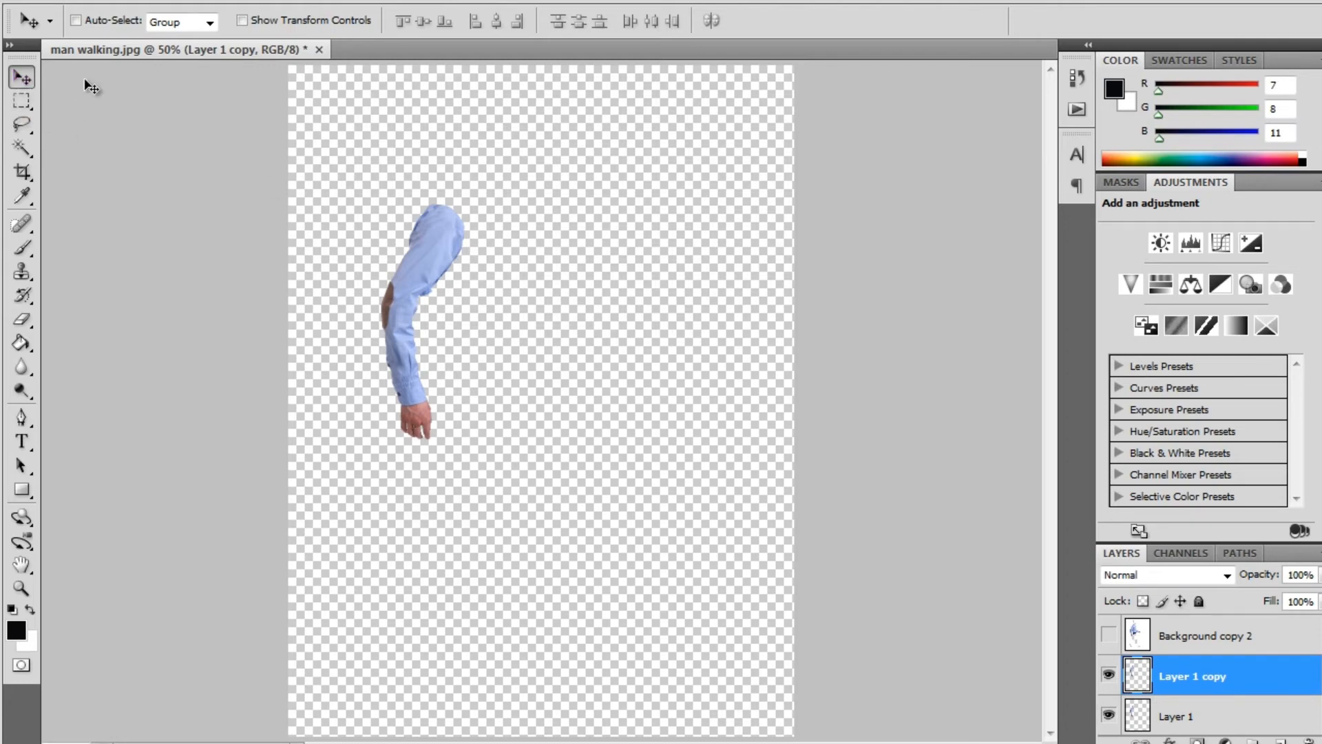
drag(434, 268, 535, 271)
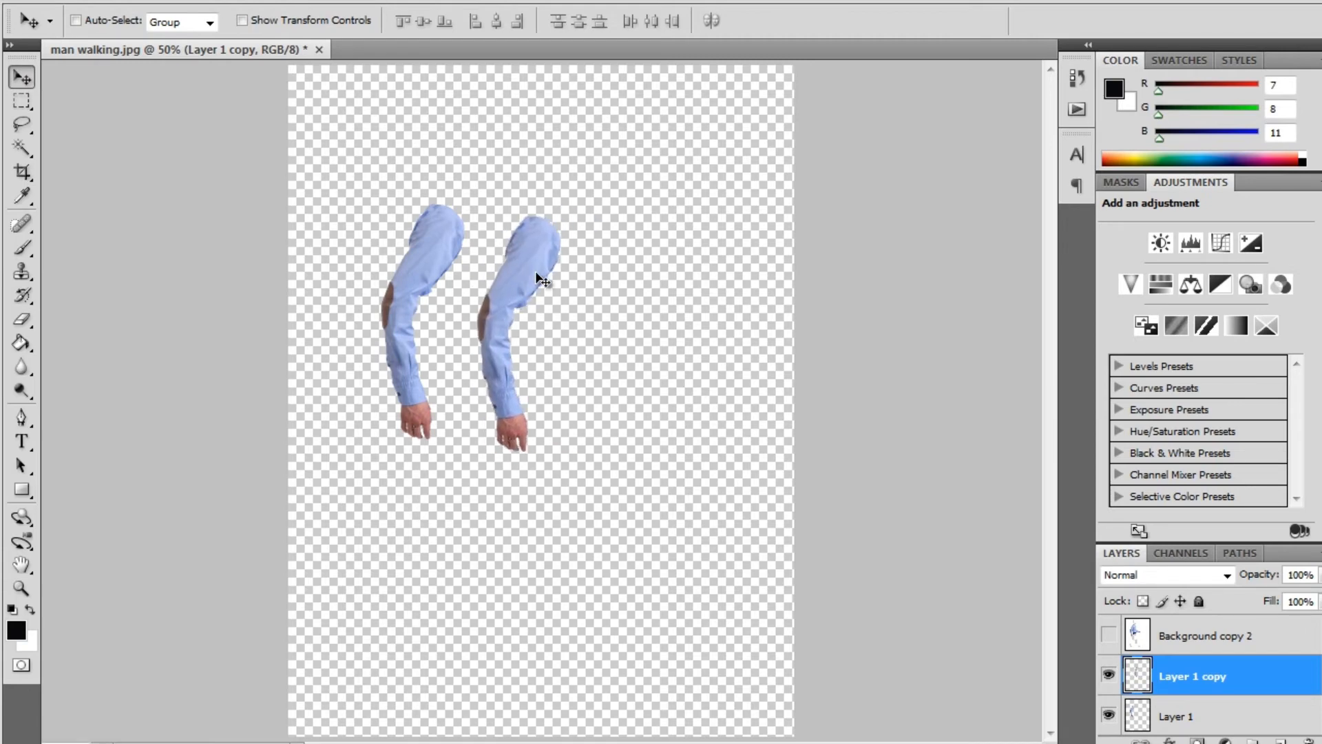
Step: Show Background copy 2 again and move Layer 1 copy directly above it in the layer order
click(1110, 636)
scroll(1292, 665, up, 1)
scroll(1308, 681, up, 1)
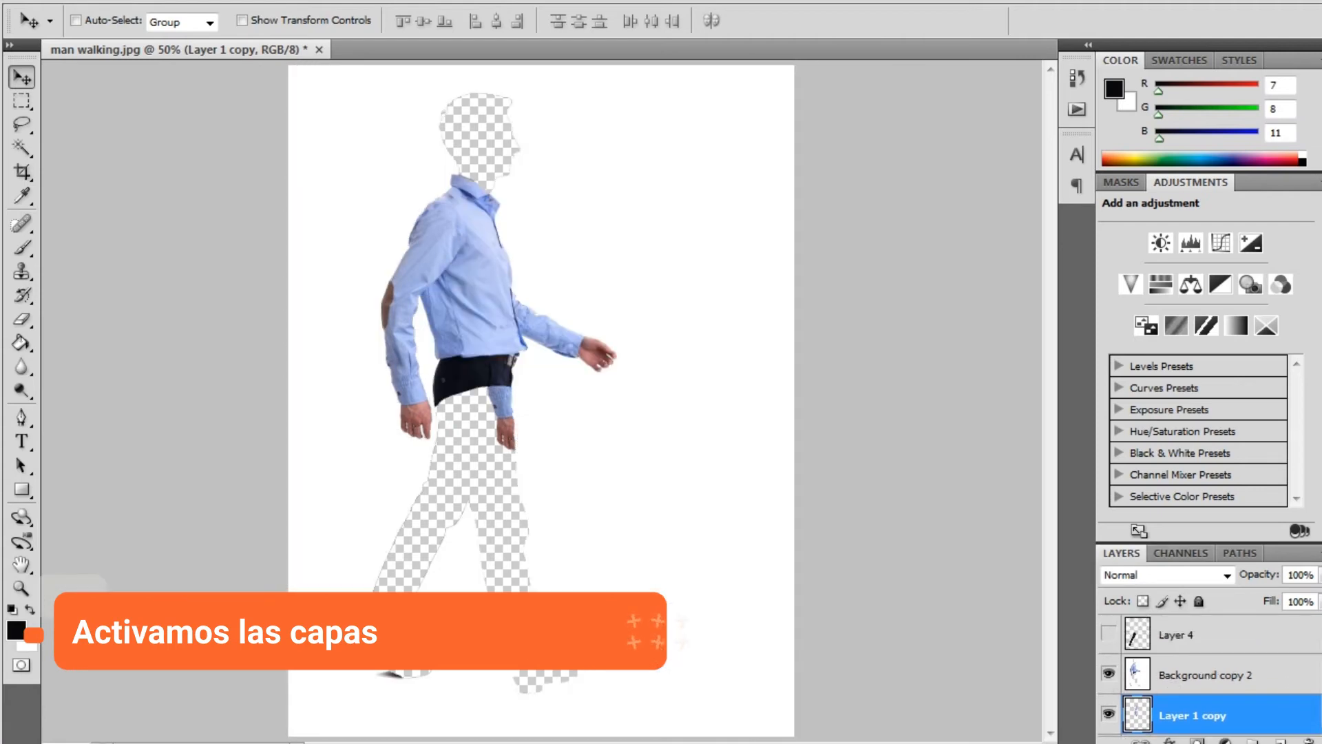
drag(1179, 716, 1246, 653)
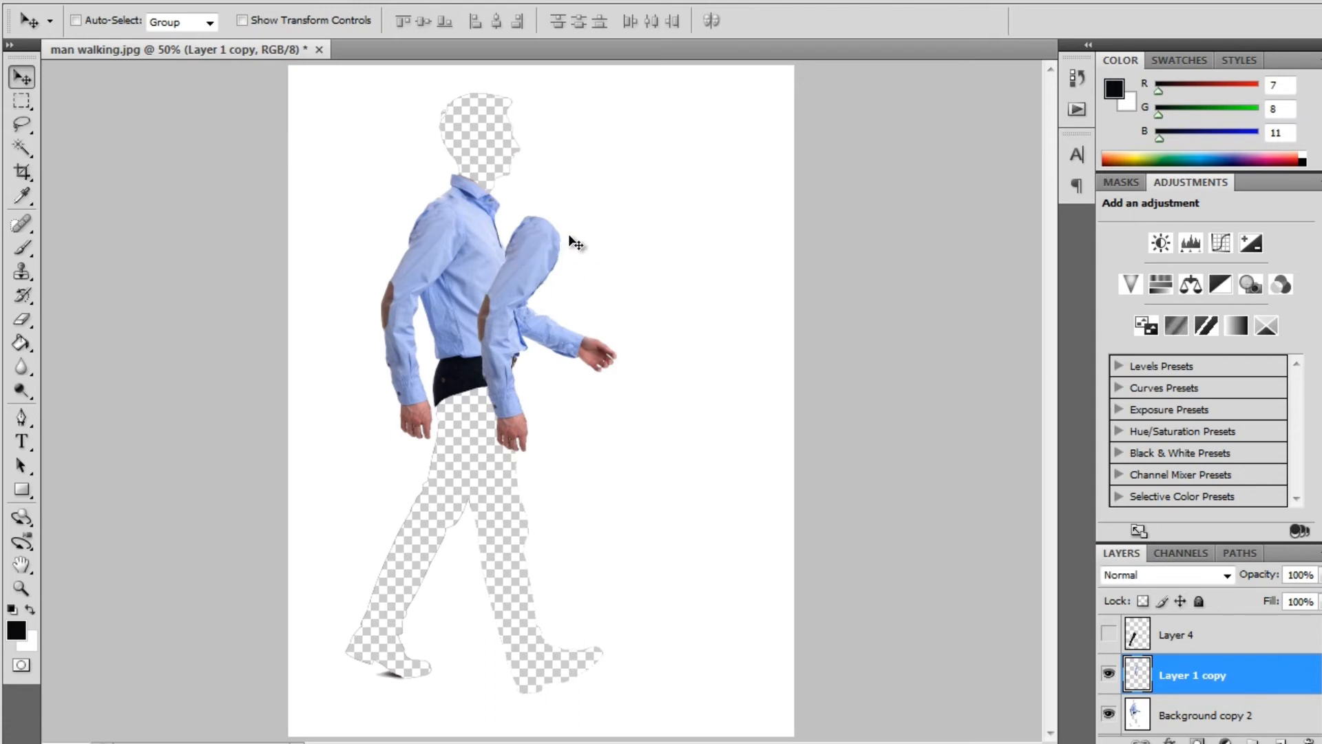
Step: Rotate the copied arm by -56.5° and position it over the man's forward arm so the hands line up
key(ctrl+t)
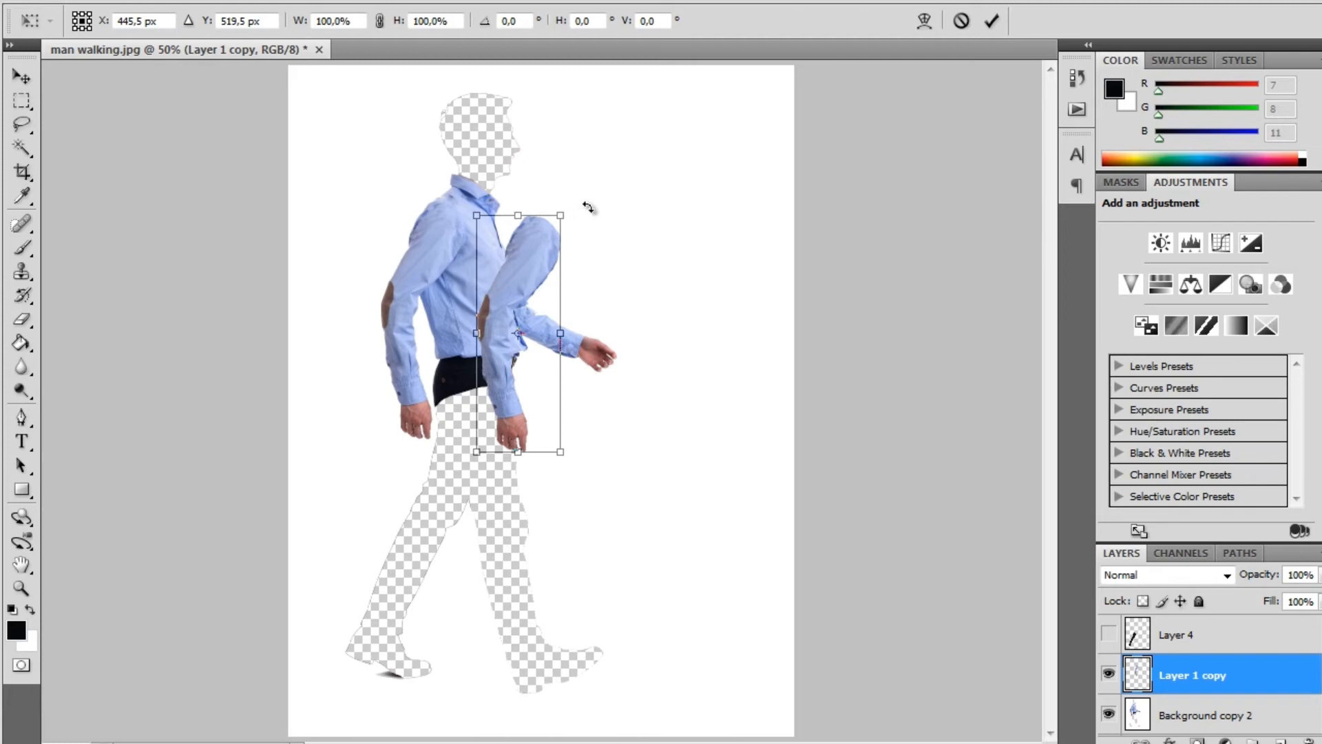
drag(576, 204, 423, 168)
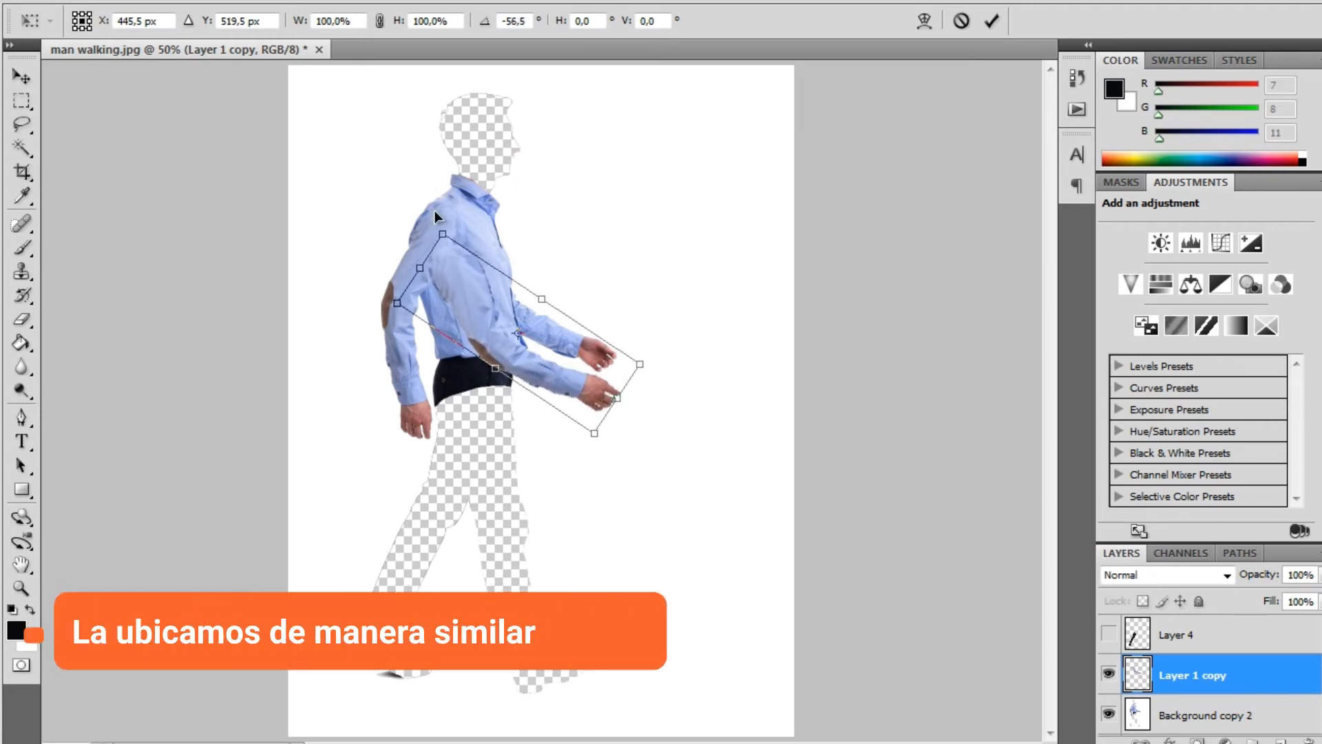
mouse_move(563, 379)
mouse_down()
mouse_move(547, 348)
mouse_move(564, 342)
mouse_move(563, 353)
mouse_up()
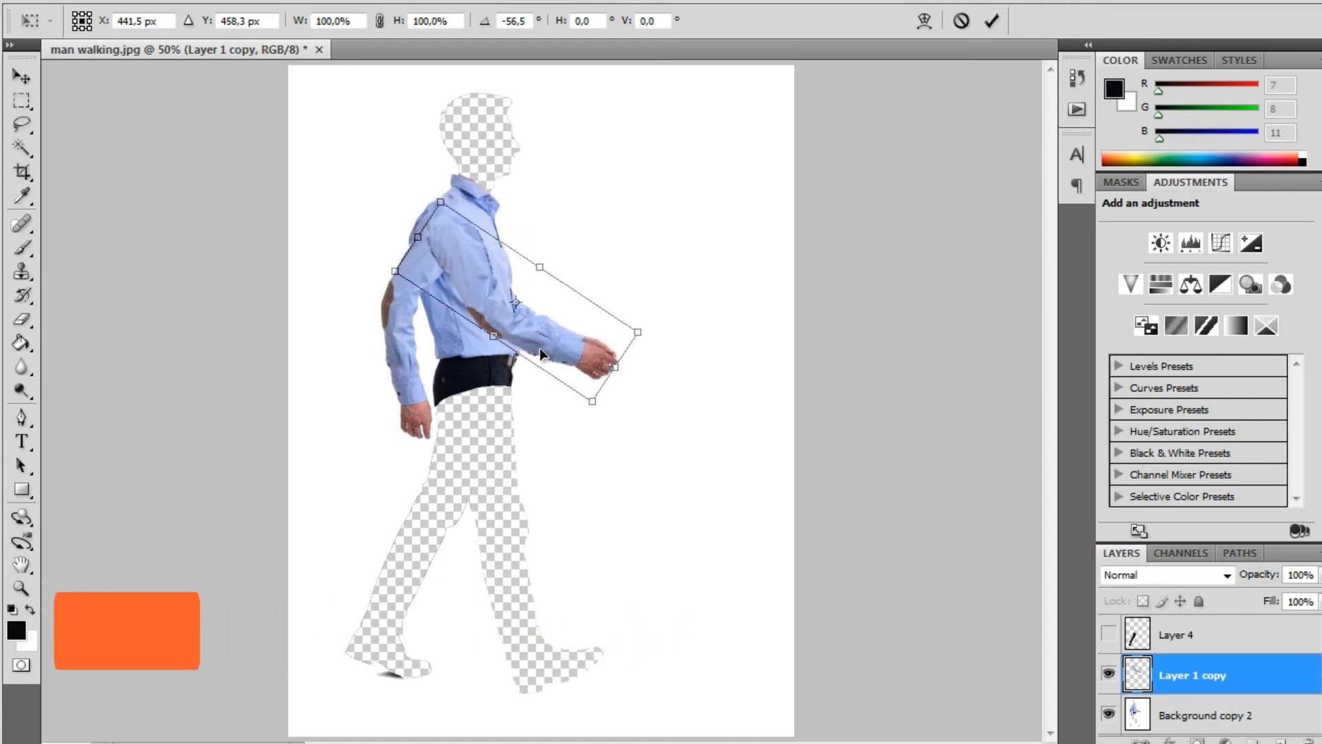
key(Up)
key(Up)
key(Up)
key(Up)
key(Up)
key(Up)
key(Up)
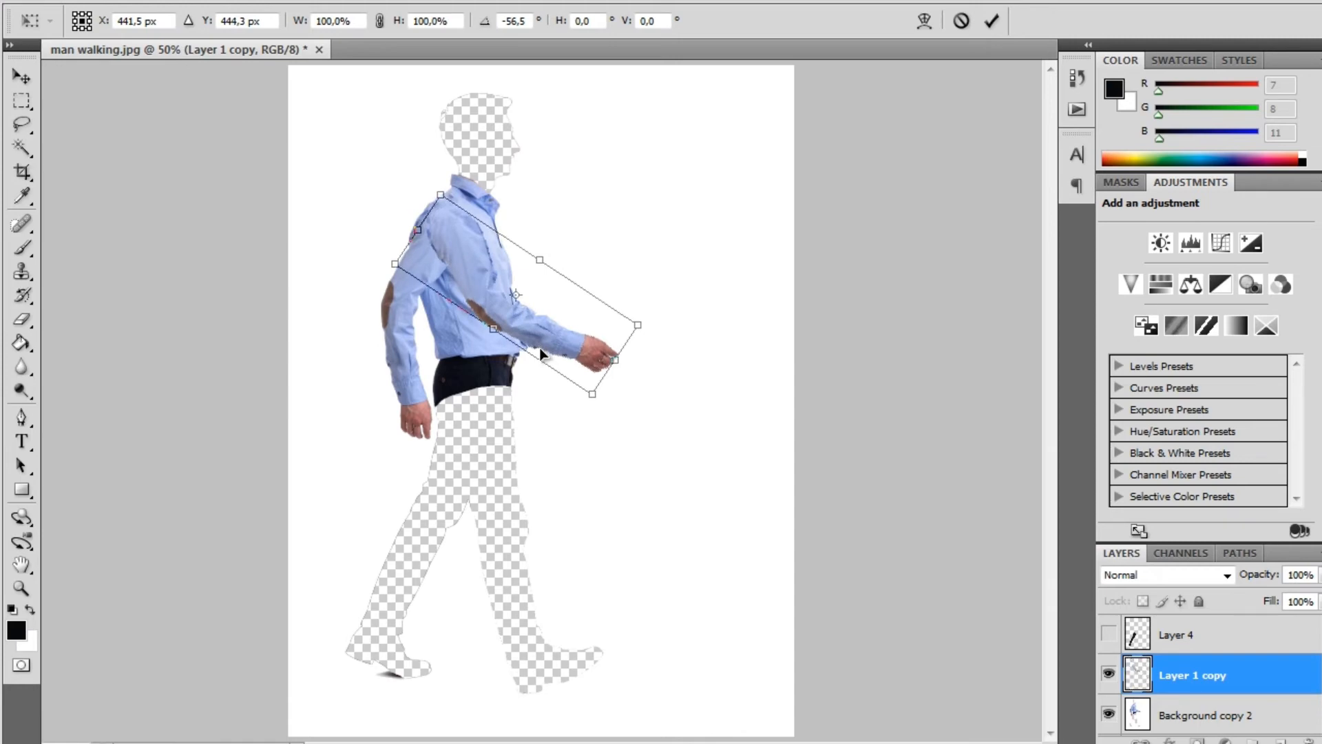
key(Return)
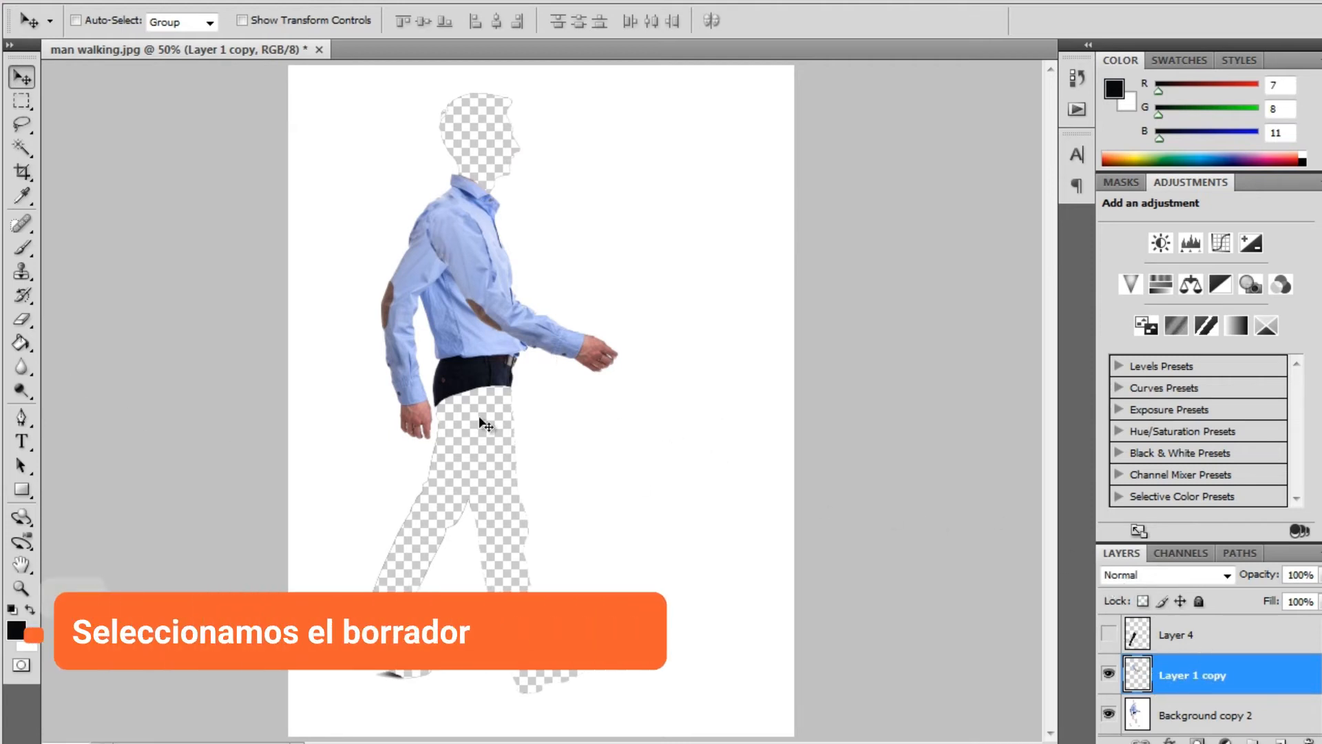
Step: Erase the duplicated hand from Layer 1 copy with a 54 px eraser at 100% hardness, leaving the sleeve up to the cuff
click(22, 321)
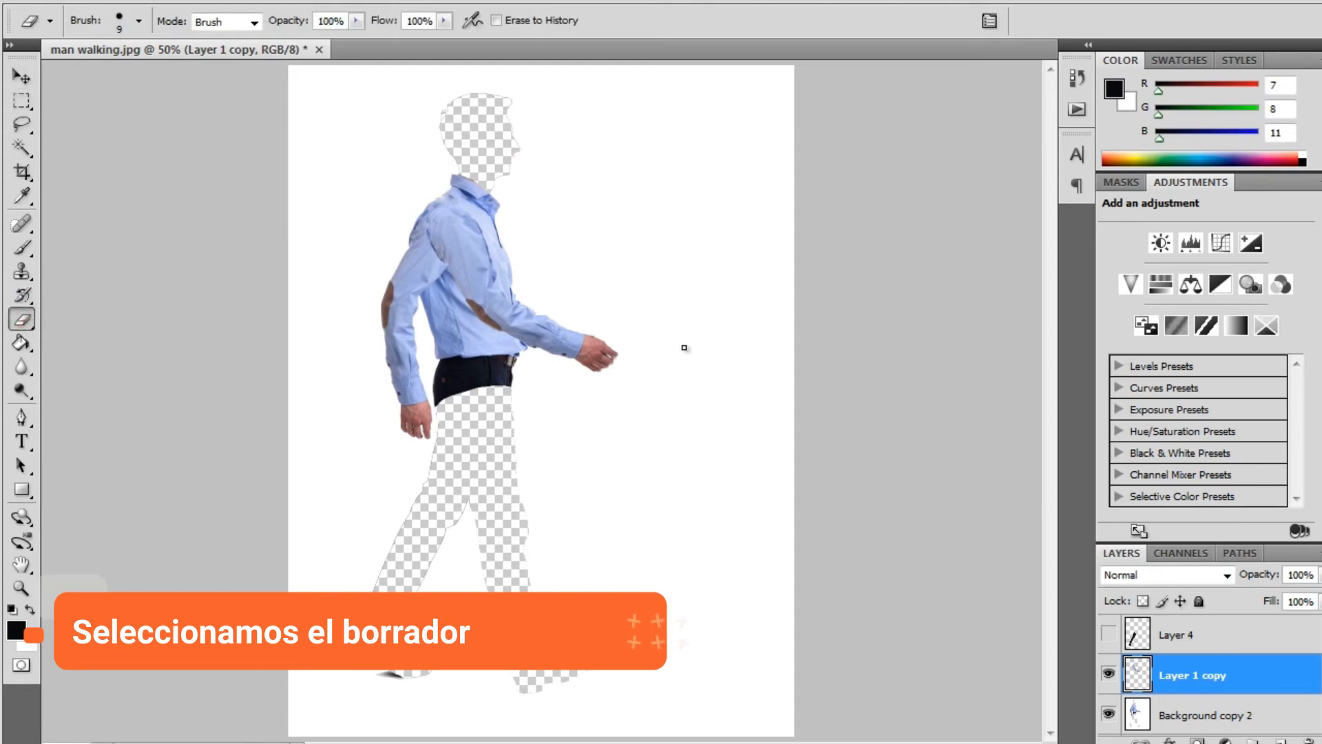
right_click(622, 289)
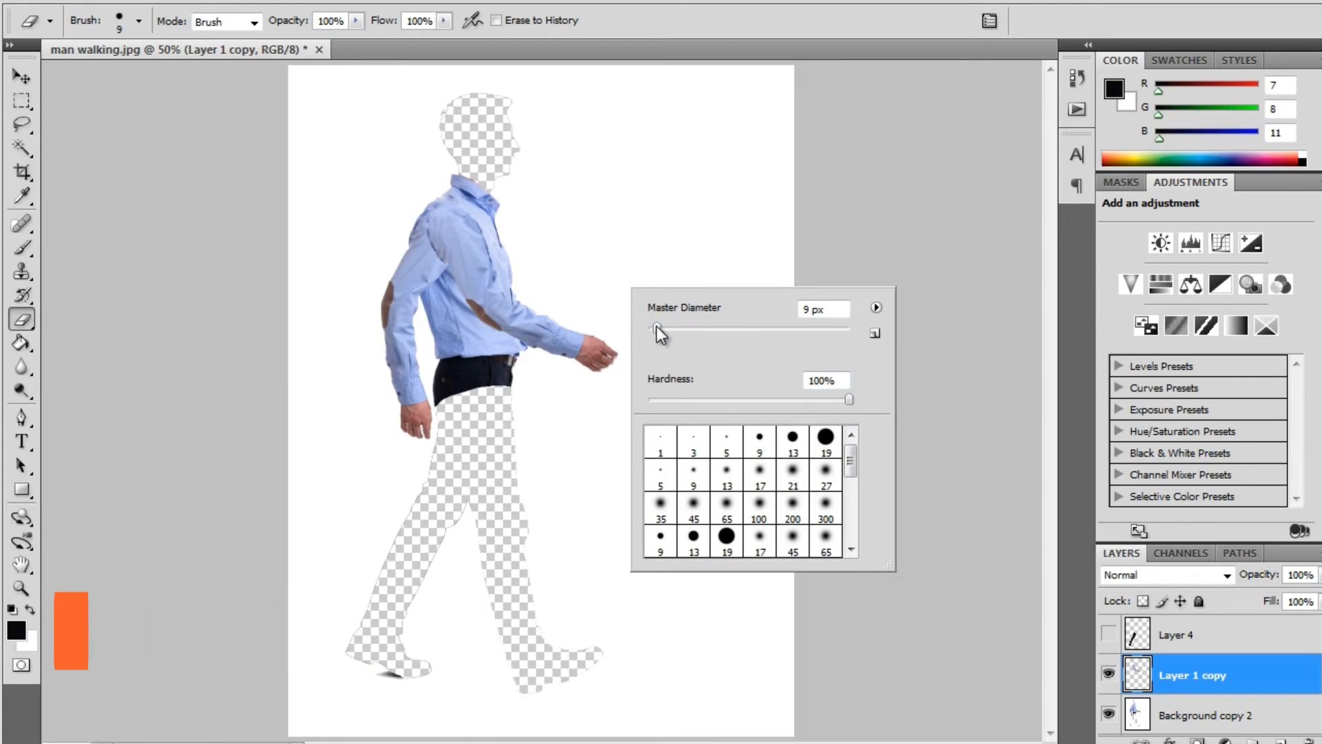
click(704, 329)
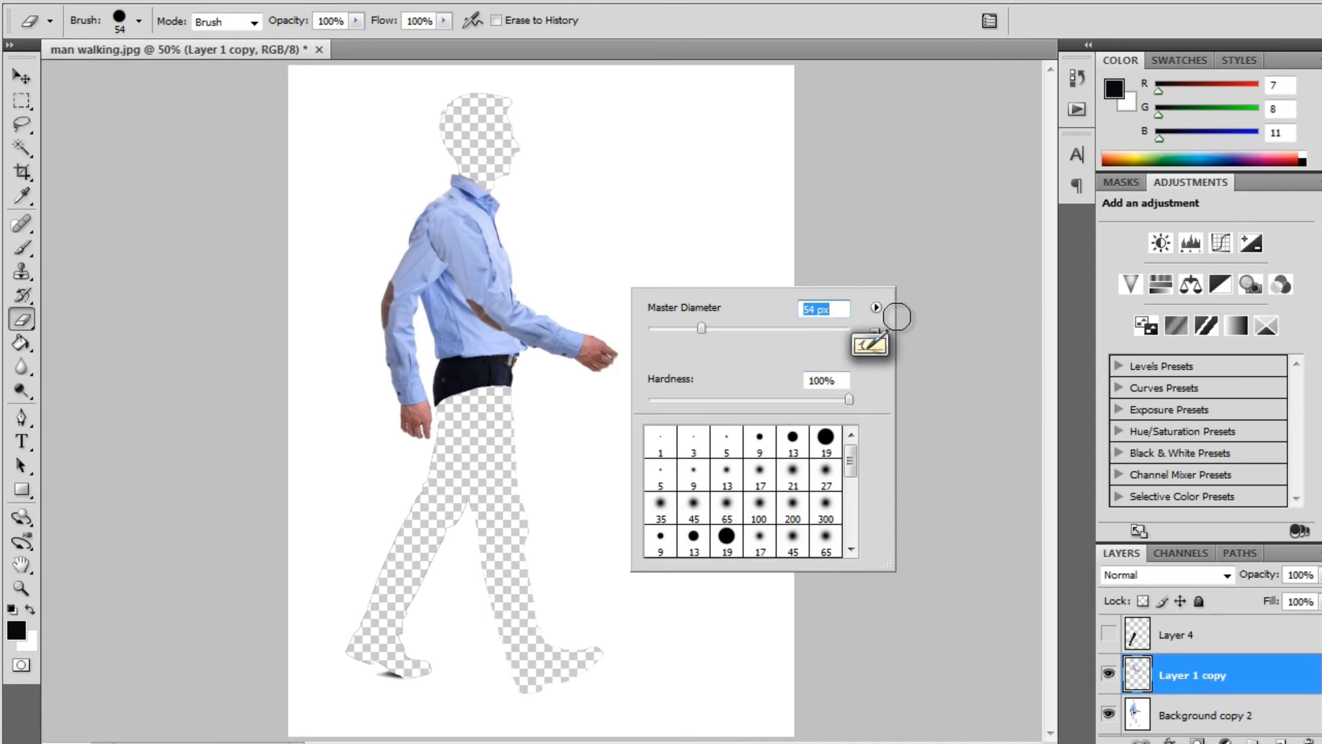
click(608, 265)
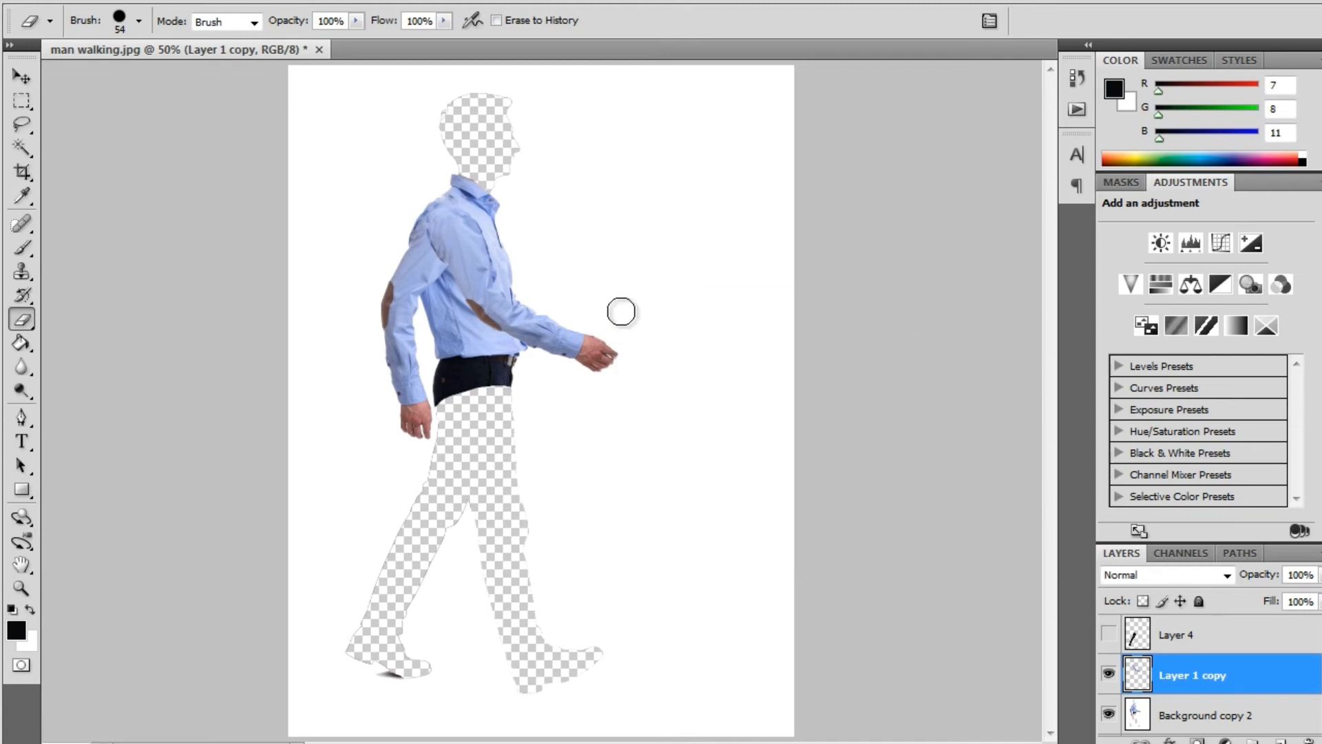
key(ctrl+plus)
key(ctrl+plus)
key(ctrl+plus)
key(ctrl+plus)
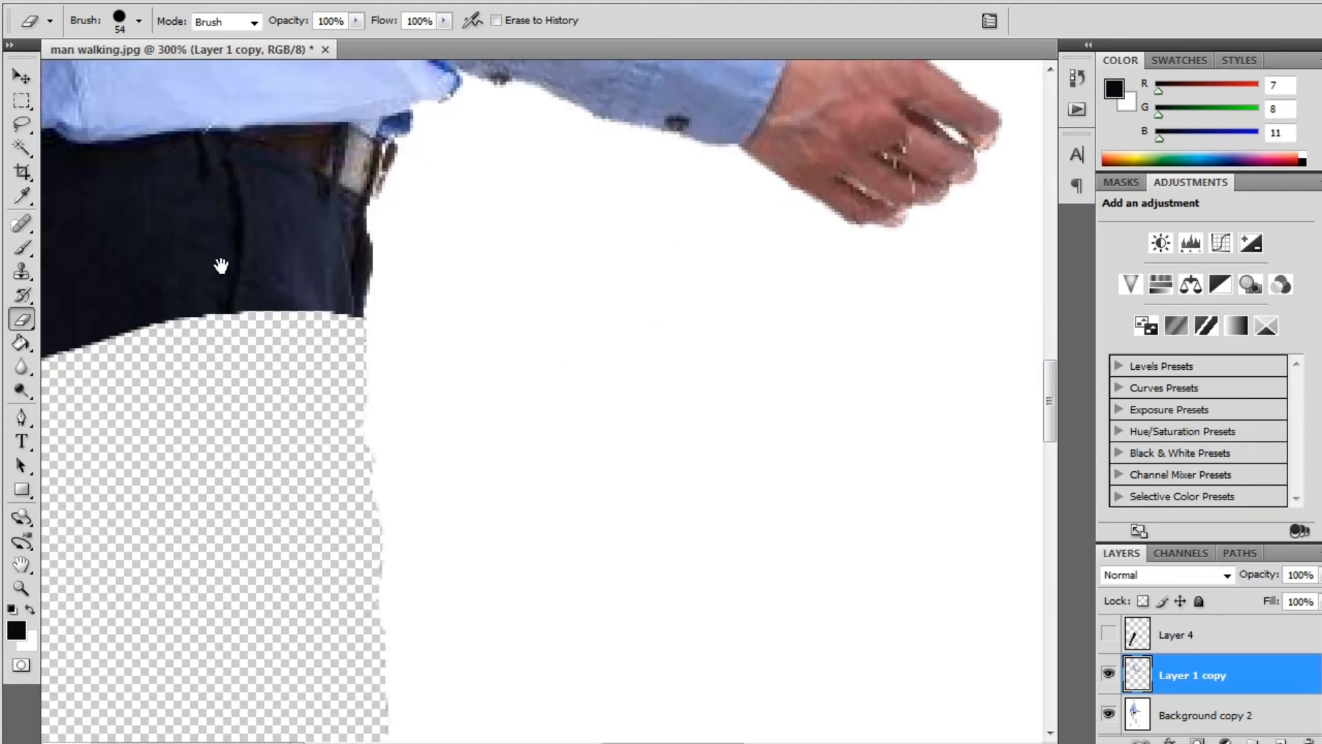
drag(844, 280, 570, 558)
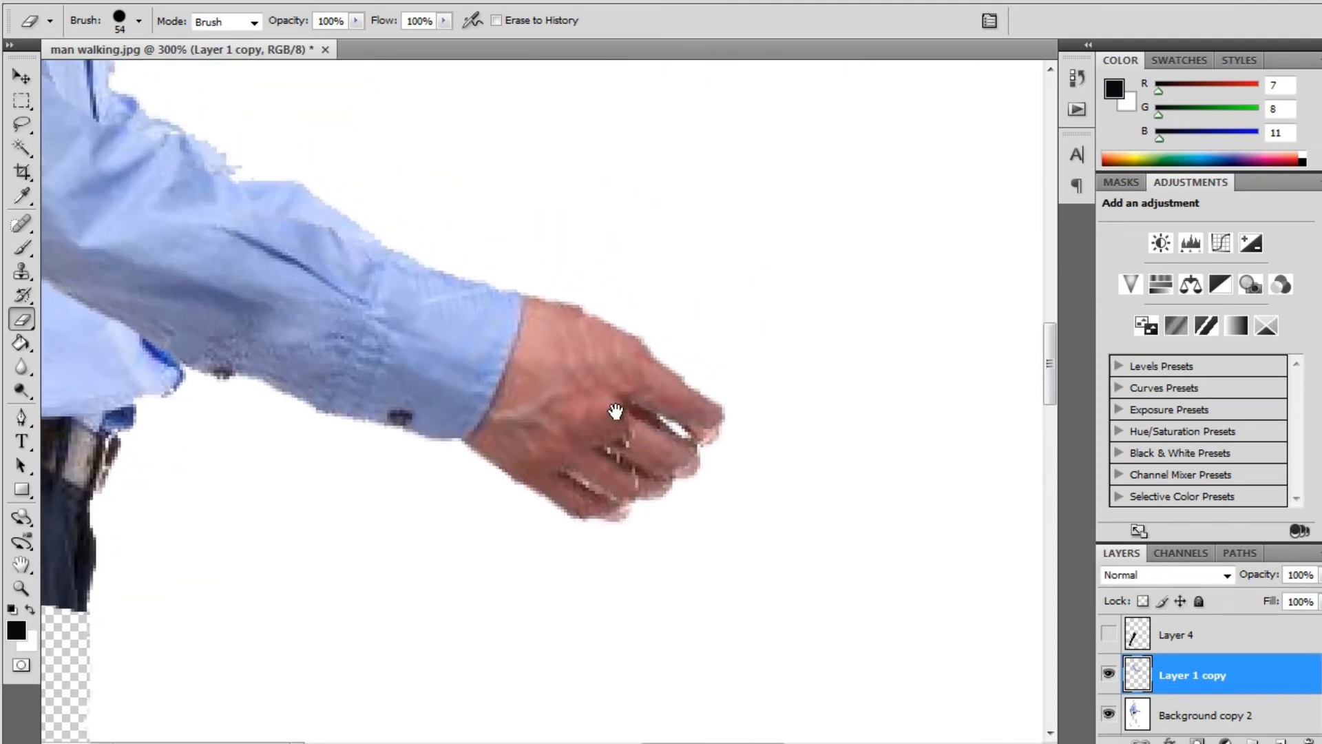
mouse_move(728, 466)
mouse_down()
mouse_move(679, 516)
mouse_move(741, 324)
mouse_move(626, 577)
mouse_move(696, 396)
mouse_move(603, 567)
mouse_move(665, 447)
mouse_move(667, 383)
mouse_move(581, 560)
mouse_move(693, 304)
mouse_move(586, 540)
mouse_move(621, 439)
mouse_move(627, 333)
mouse_move(578, 497)
mouse_move(634, 351)
mouse_move(617, 291)
mouse_move(625, 349)
mouse_move(610, 314)
mouse_move(584, 416)
mouse_move(519, 511)
mouse_move(591, 396)
mouse_move(603, 314)
mouse_move(611, 337)
mouse_move(573, 442)
mouse_move(544, 478)
mouse_up()
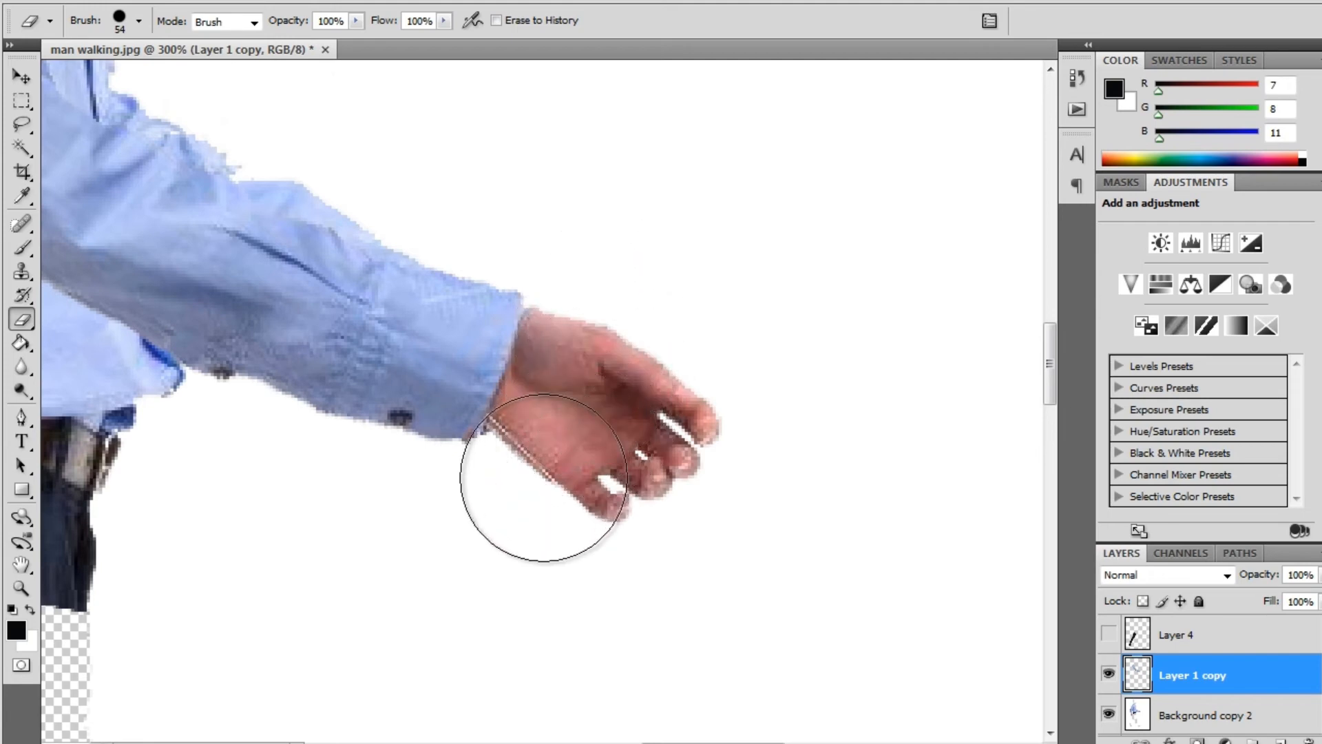
key(ctrl+minus)
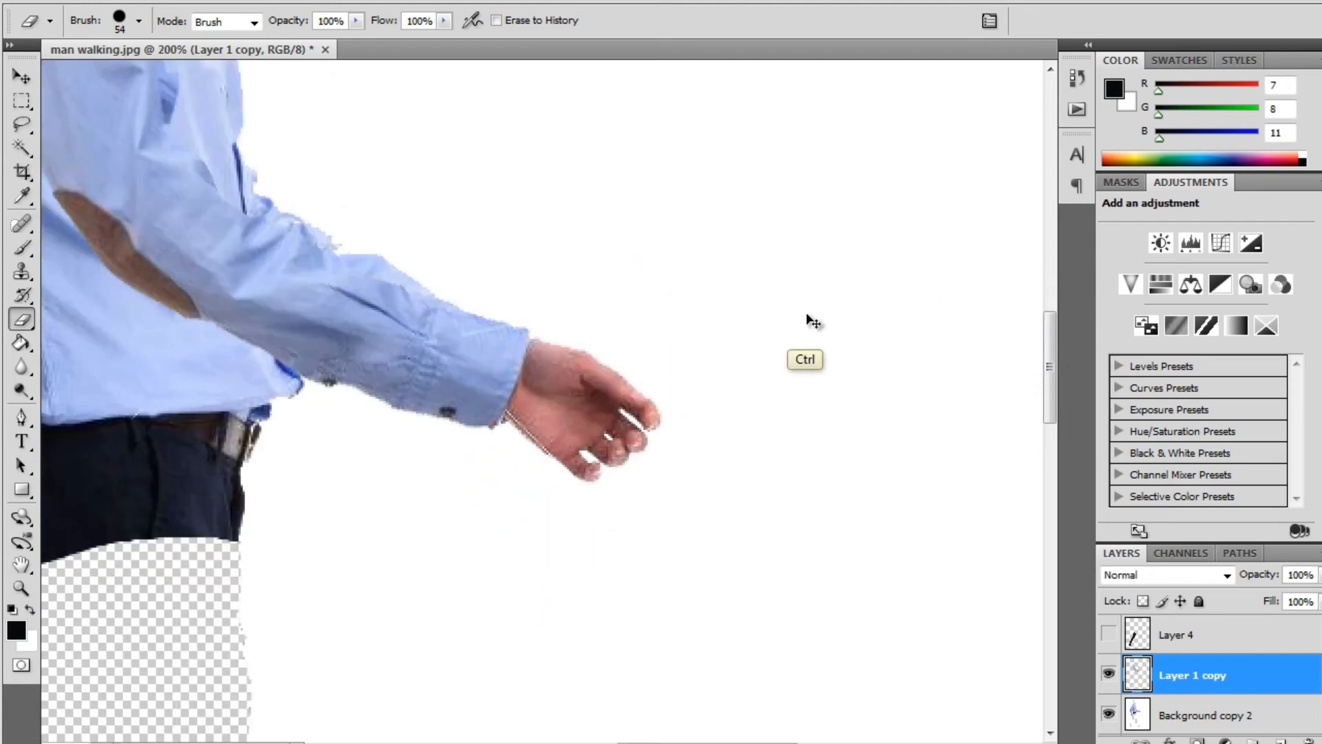
key(ctrl+minus)
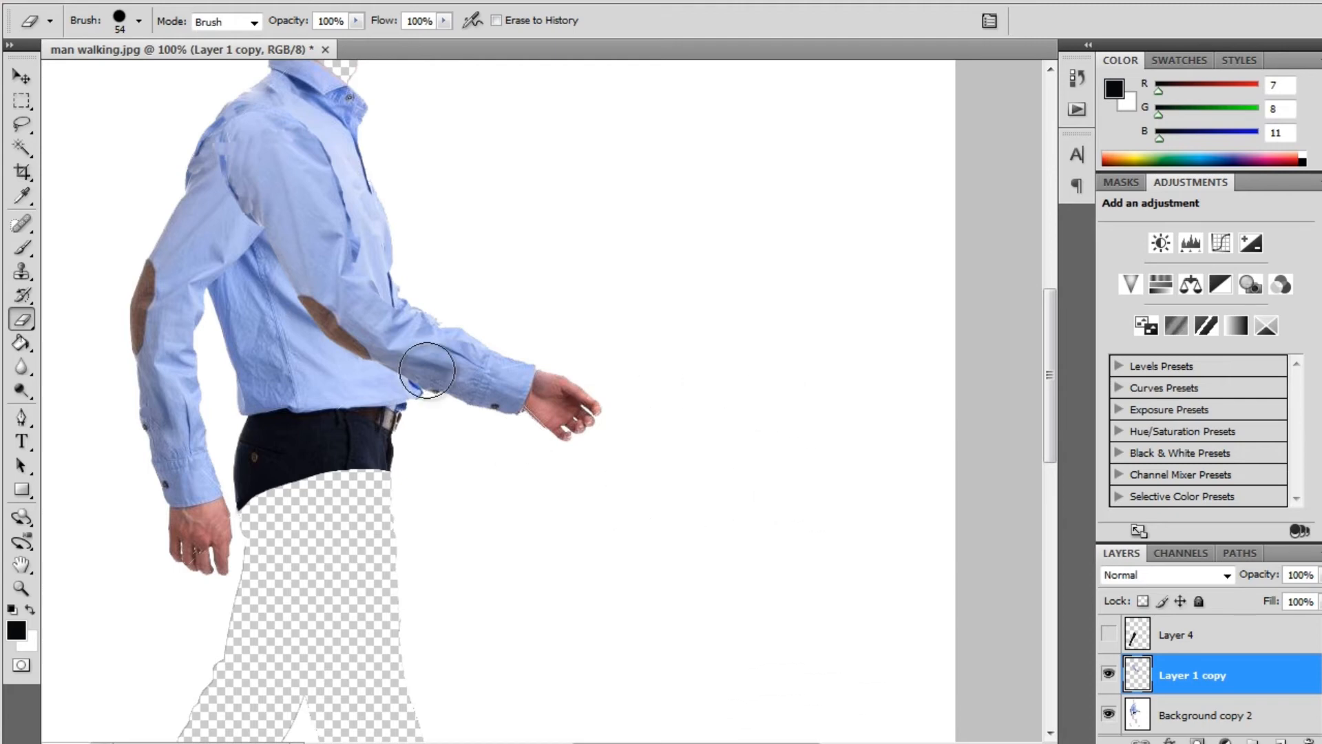
click(21, 76)
drag(444, 362, 482, 285)
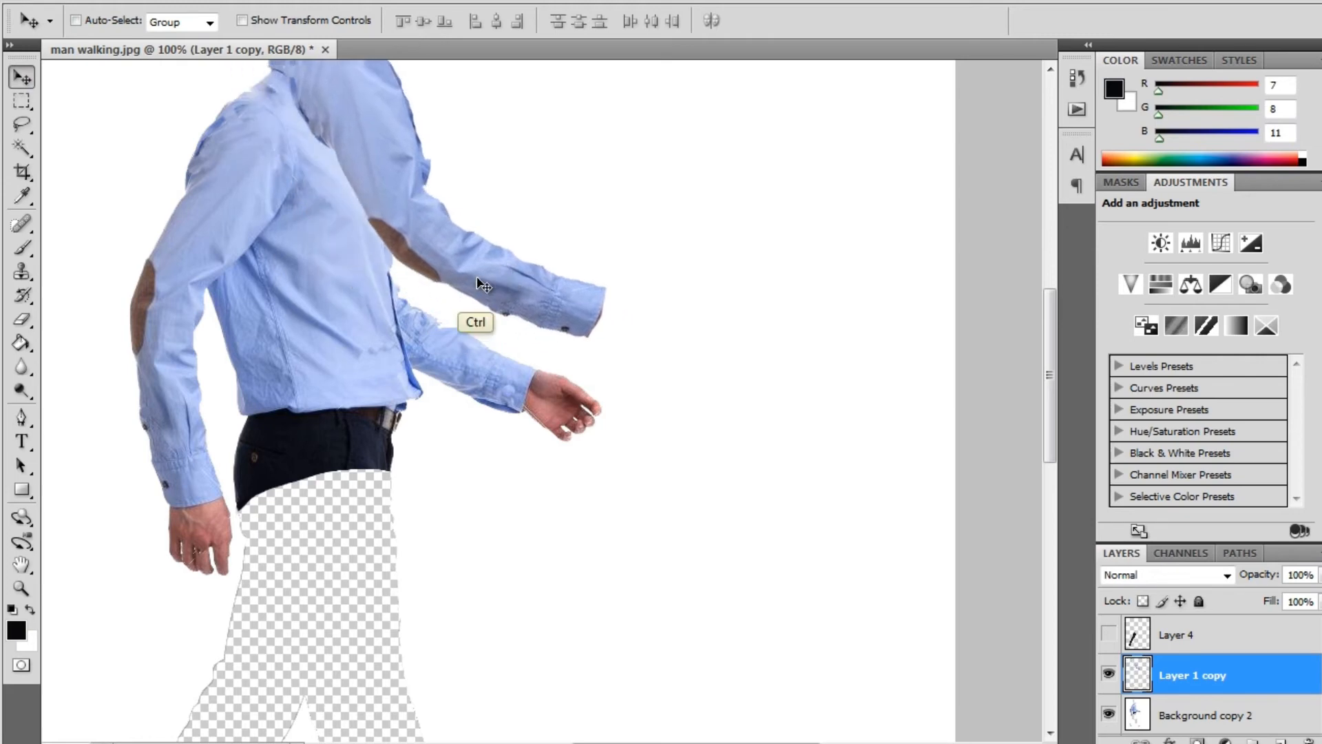
key(ctrl+z)
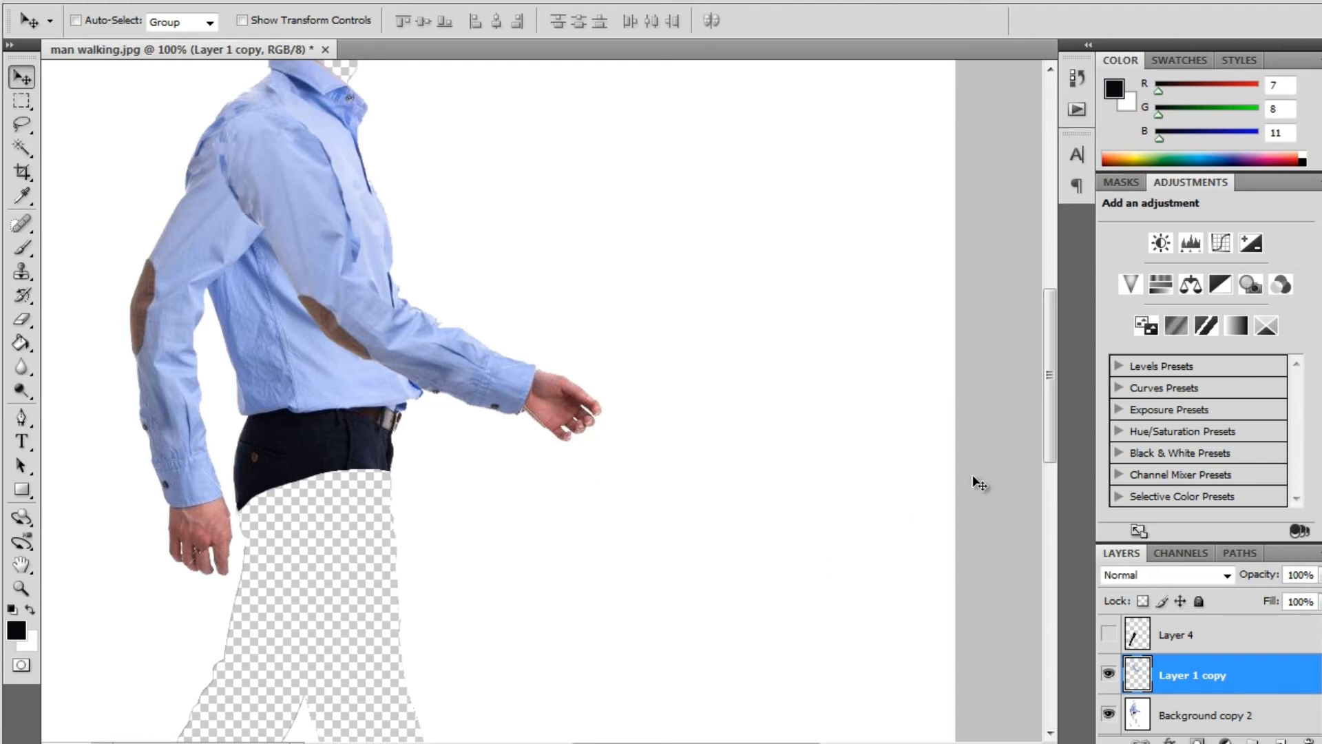
Step: Hide Layer 1 copy and outline the man's forward hand on Background copy 2 with a freehand lasso selection
click(1108, 679)
click(23, 125)
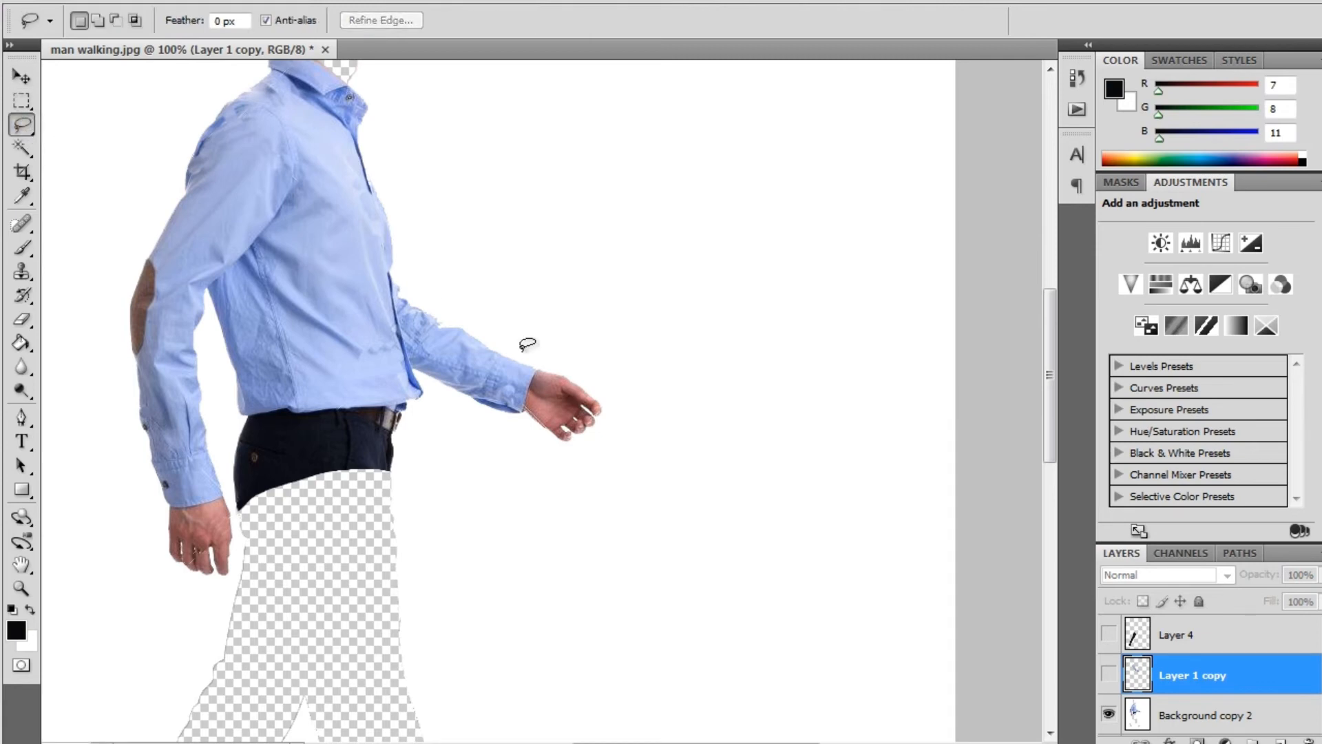
click(1212, 716)
mouse_move(549, 359)
mouse_down()
mouse_move(518, 423)
mouse_move(569, 456)
mouse_move(601, 445)
mouse_move(617, 414)
mouse_move(605, 386)
mouse_move(550, 359)
mouse_up()
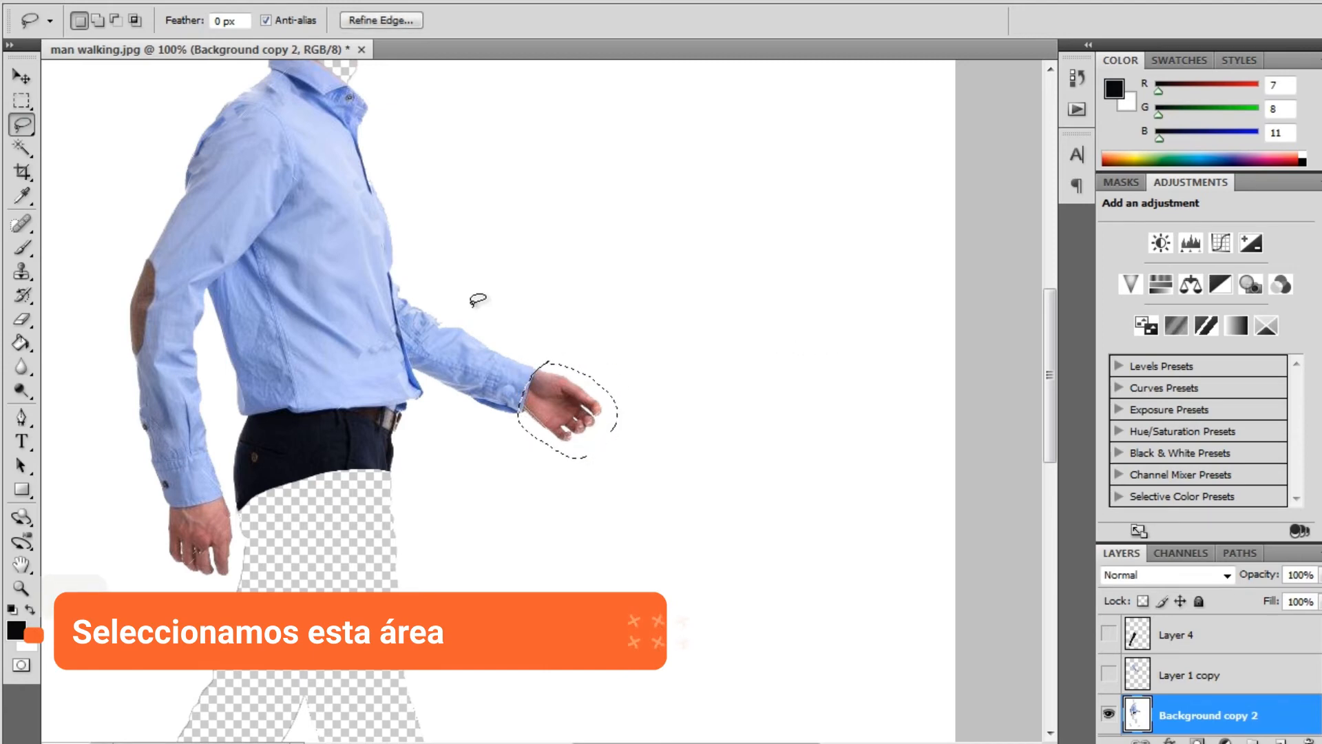
Step: Subtract the white background from the hand selection with the Magic Wand and cut the hand to a new layer
click(22, 153)
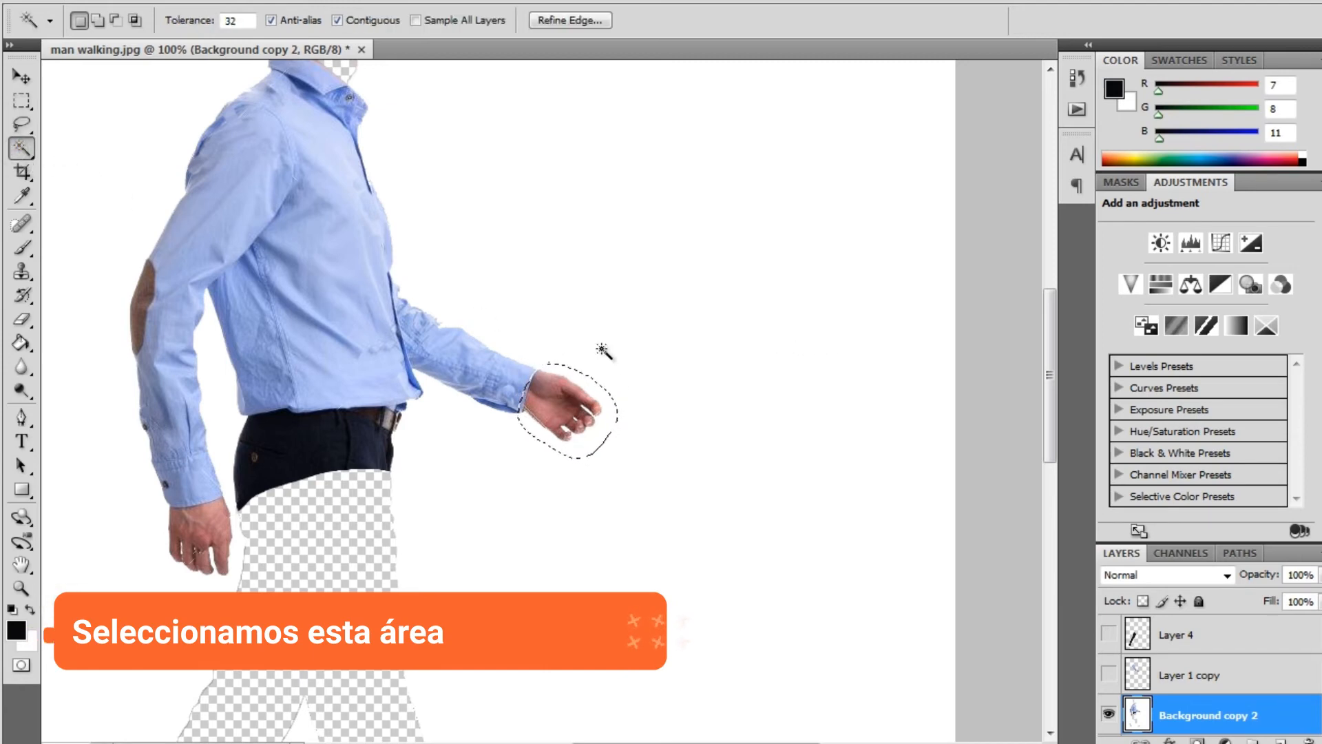
key(alt)
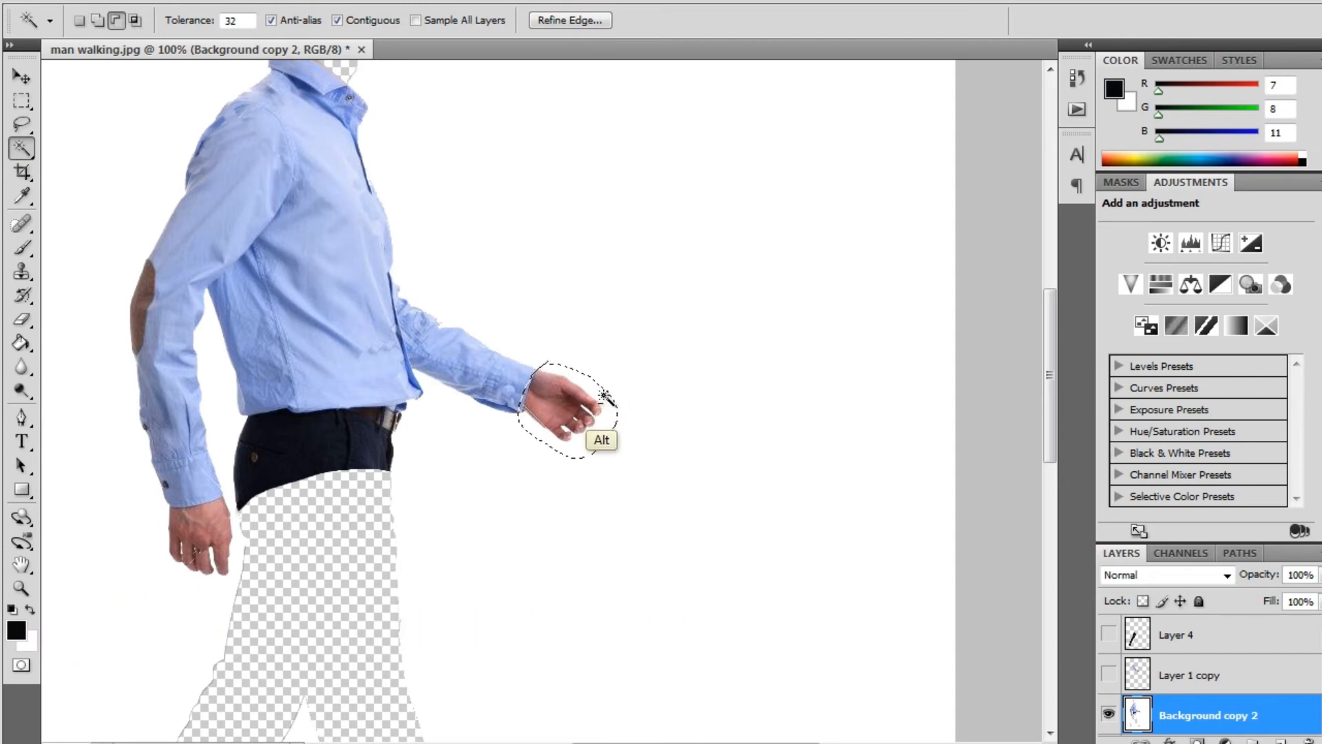
alt+click(606, 394)
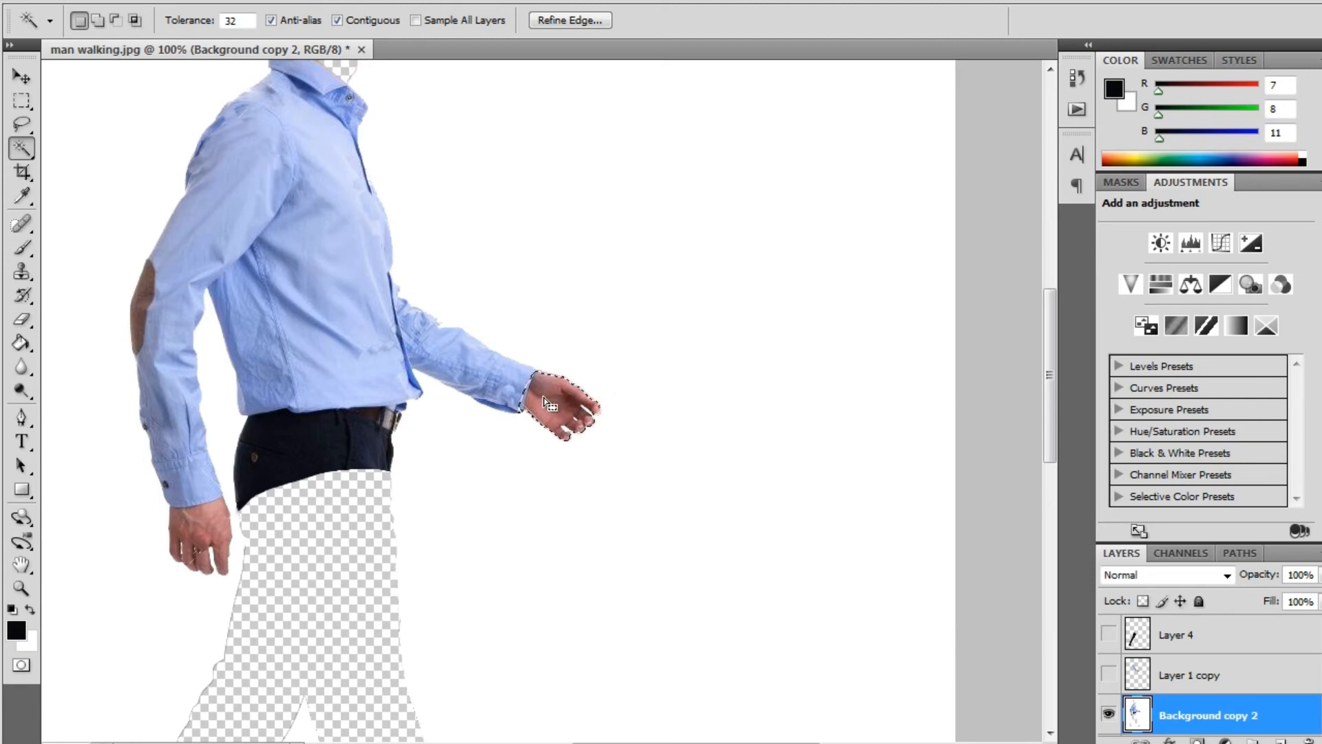
right_click(567, 390)
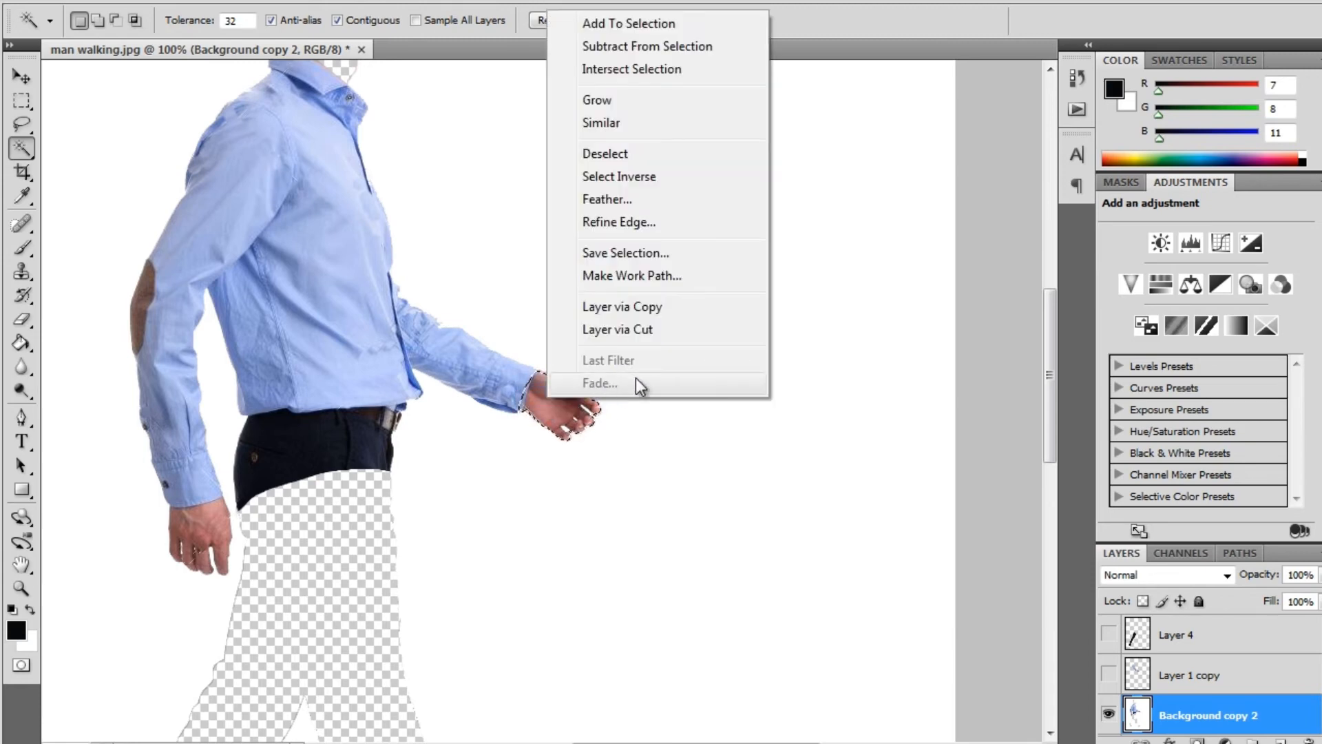
click(626, 329)
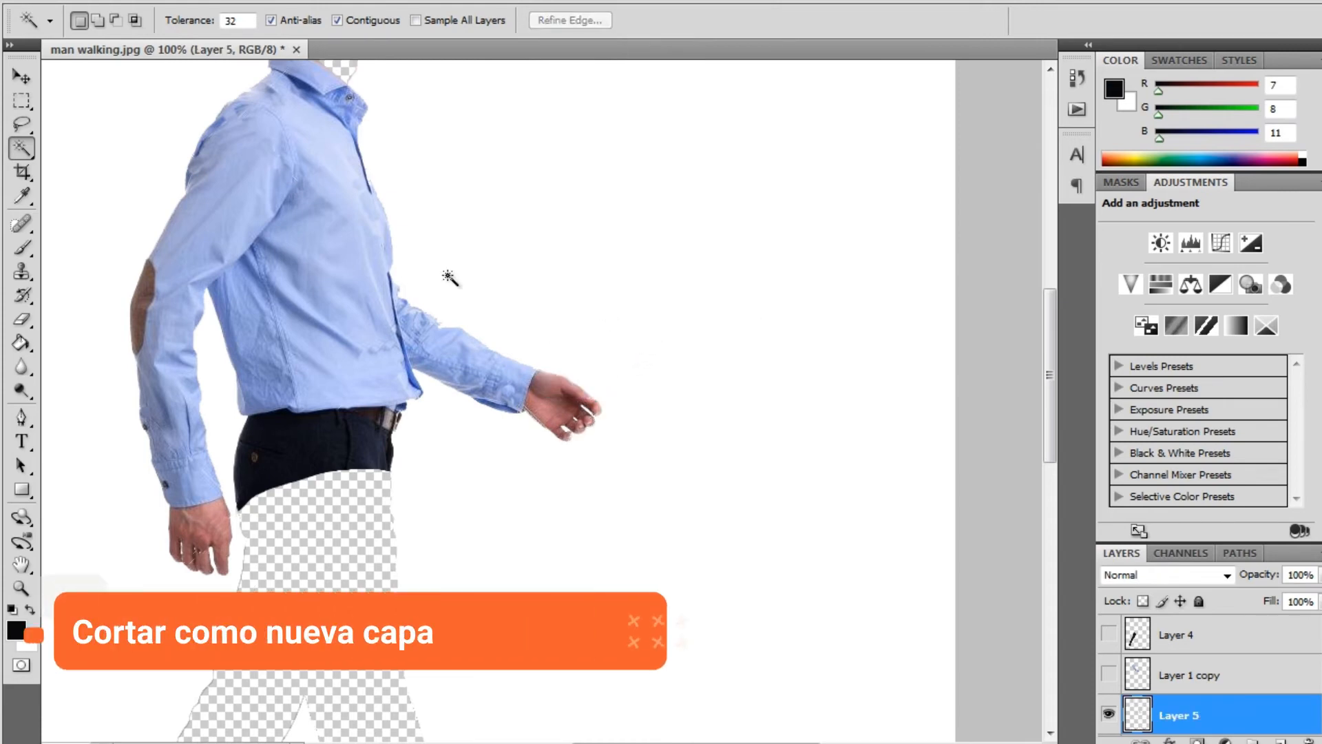
Step: Hide Background copy 2 and show Layer 1 copy together with the cut-out hand on Layer 5
click(21, 79)
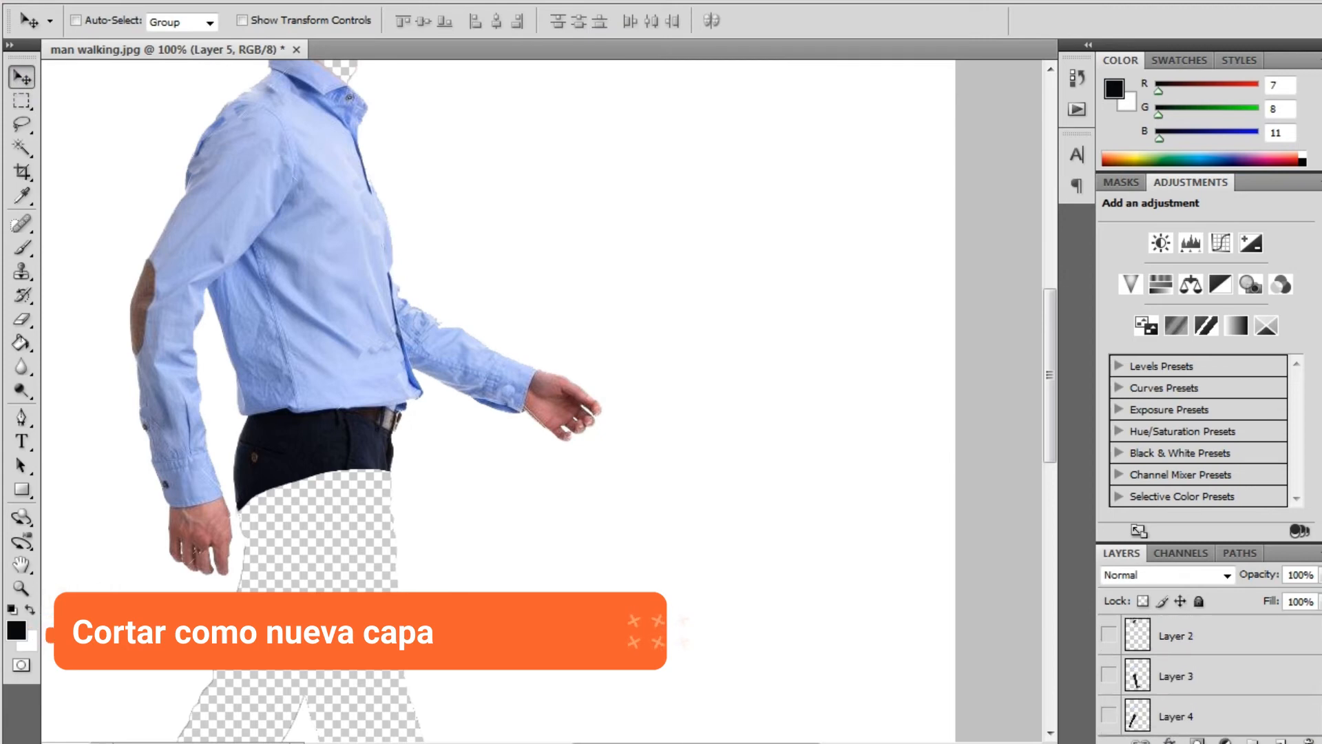
scroll(1129, 675, down, 2)
click(1109, 674)
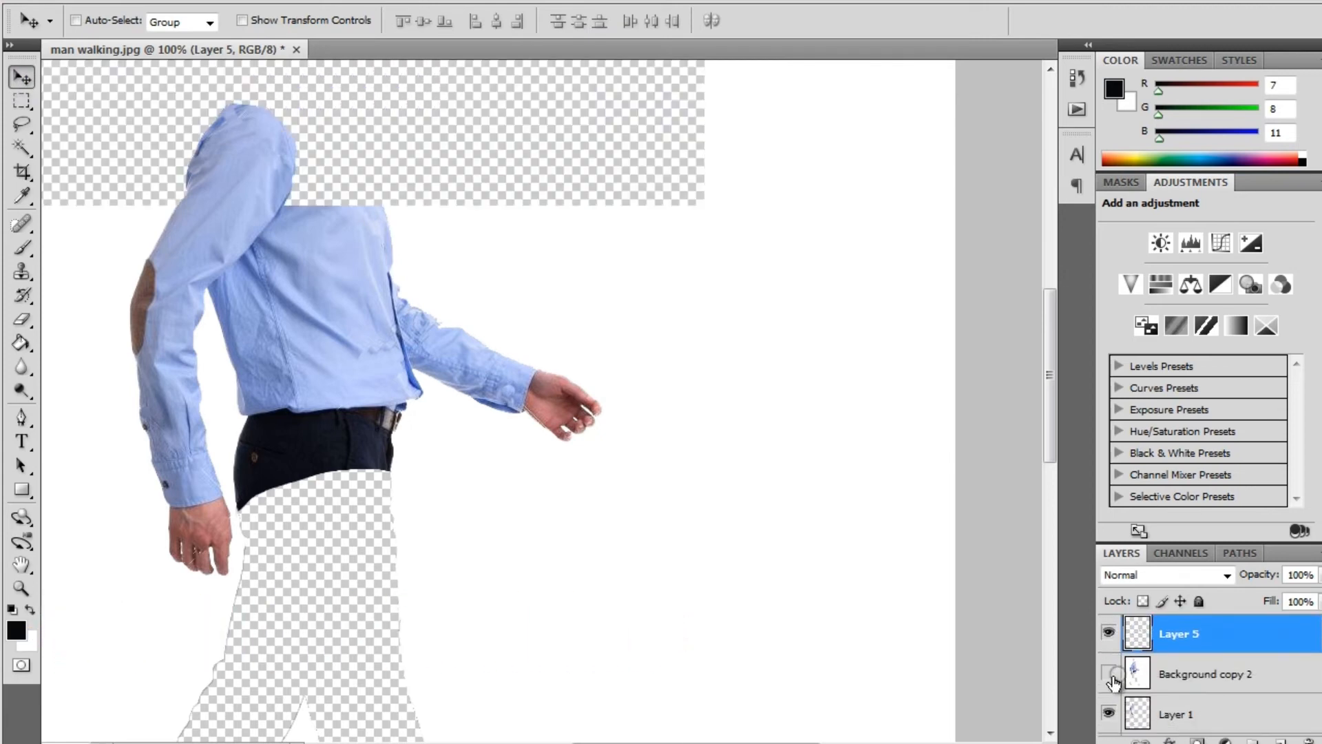
drag(1321, 675, 1321, 654)
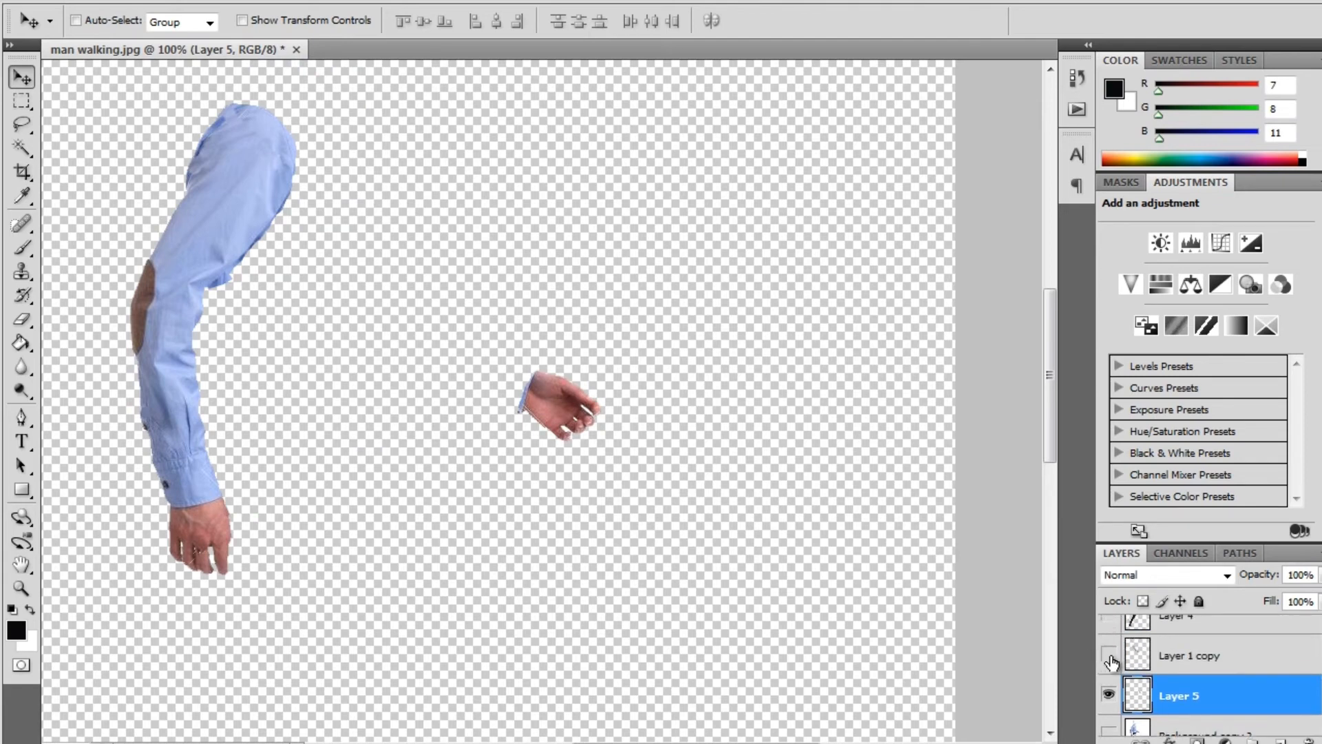
click(1109, 654)
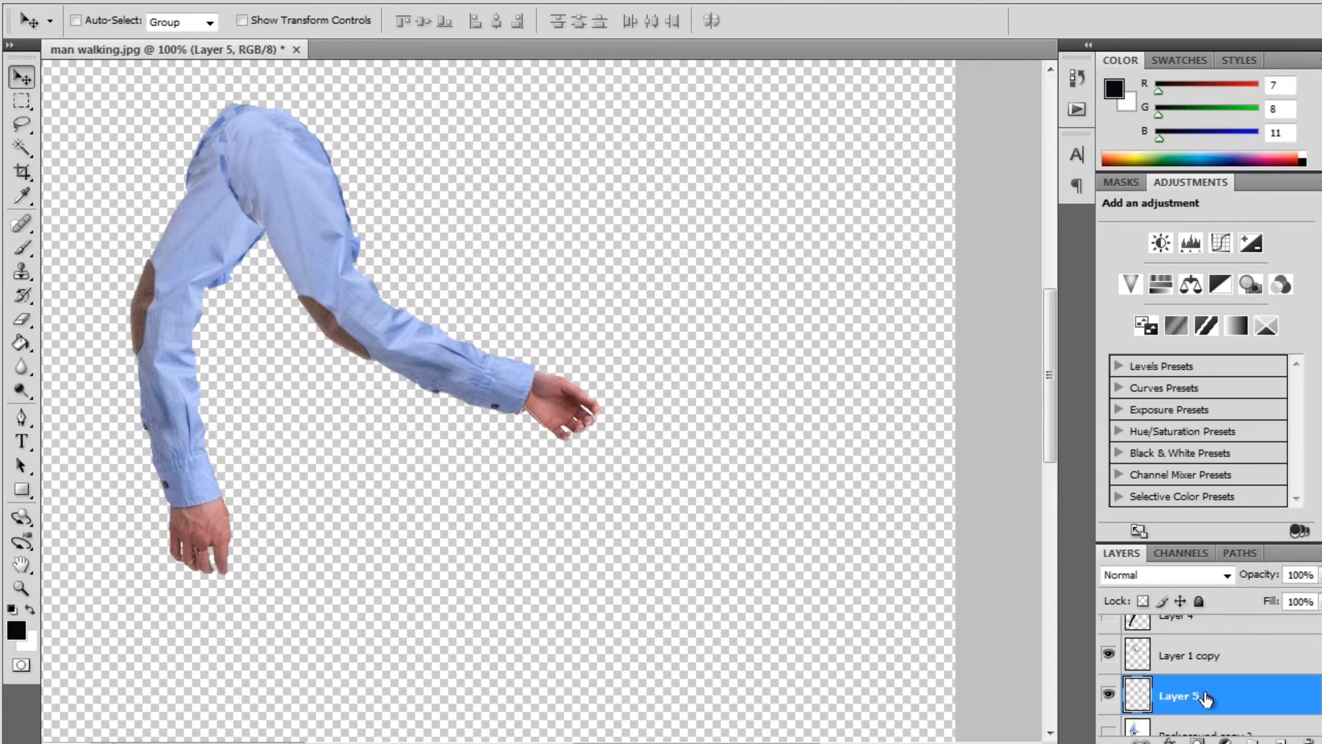
scroll(1171, 675, down, 1)
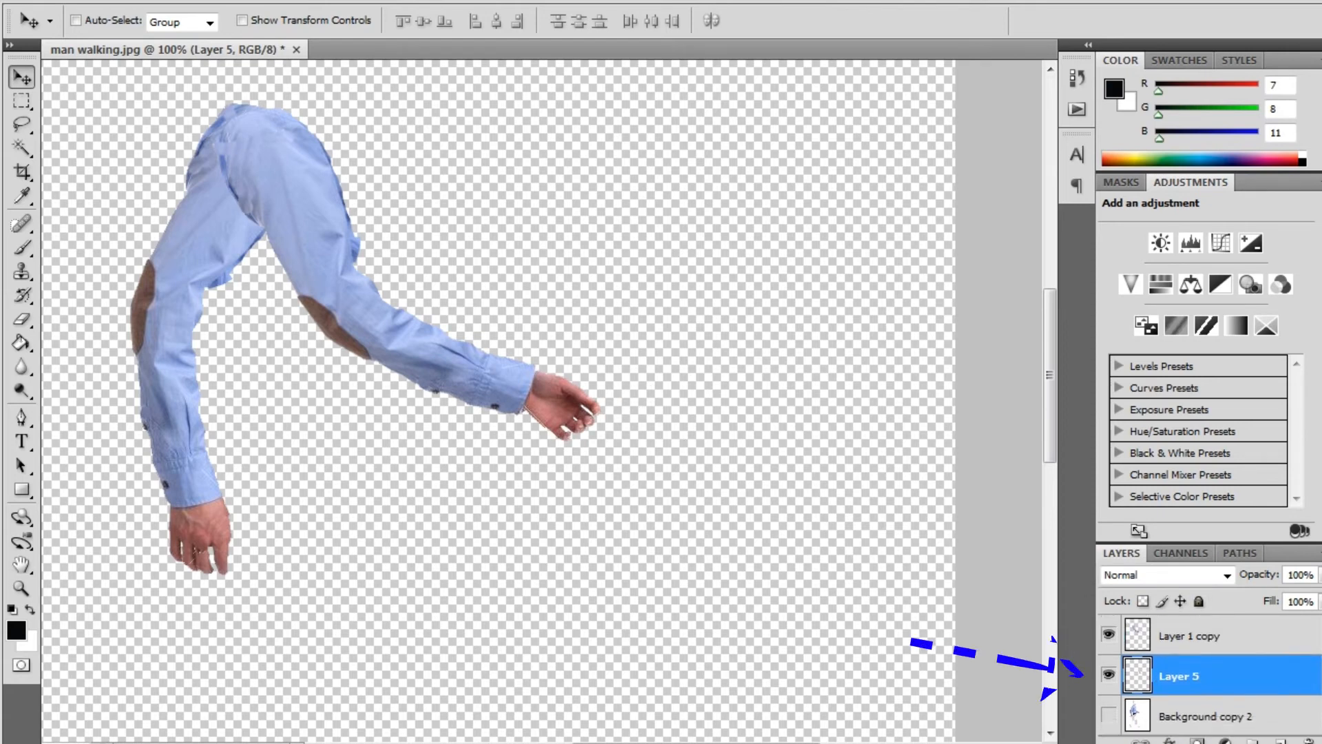
click(1110, 676)
click(1110, 677)
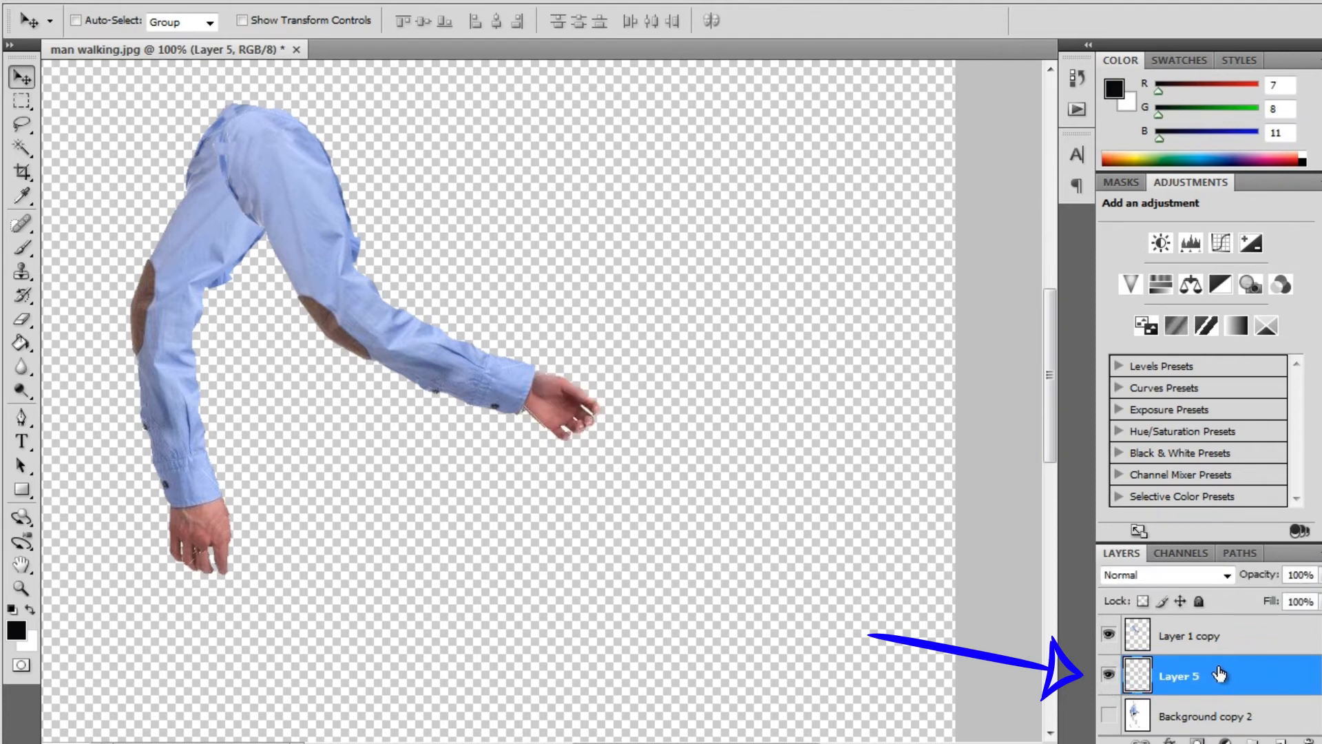
Step: Rename Layer 5, which holds the cut-out forward hand, as Mano Izq
double_click(1183, 678)
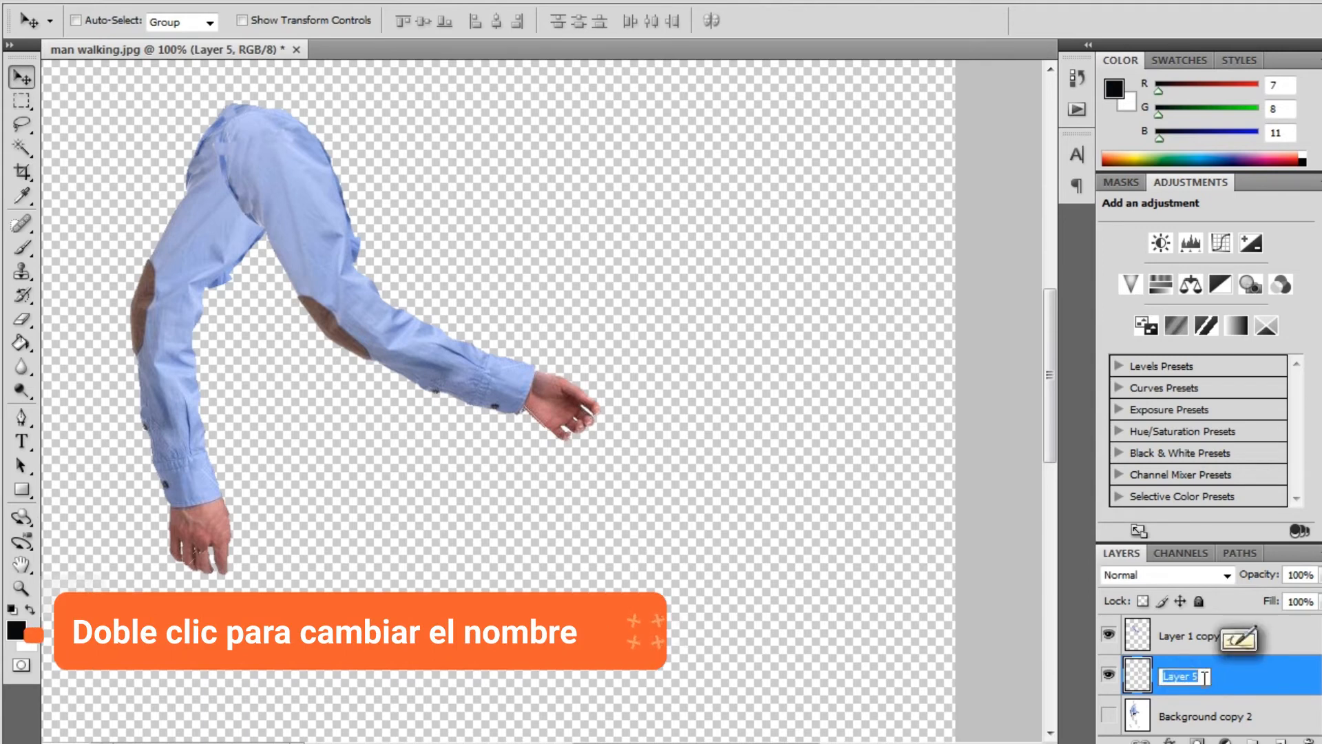
text(Mano)
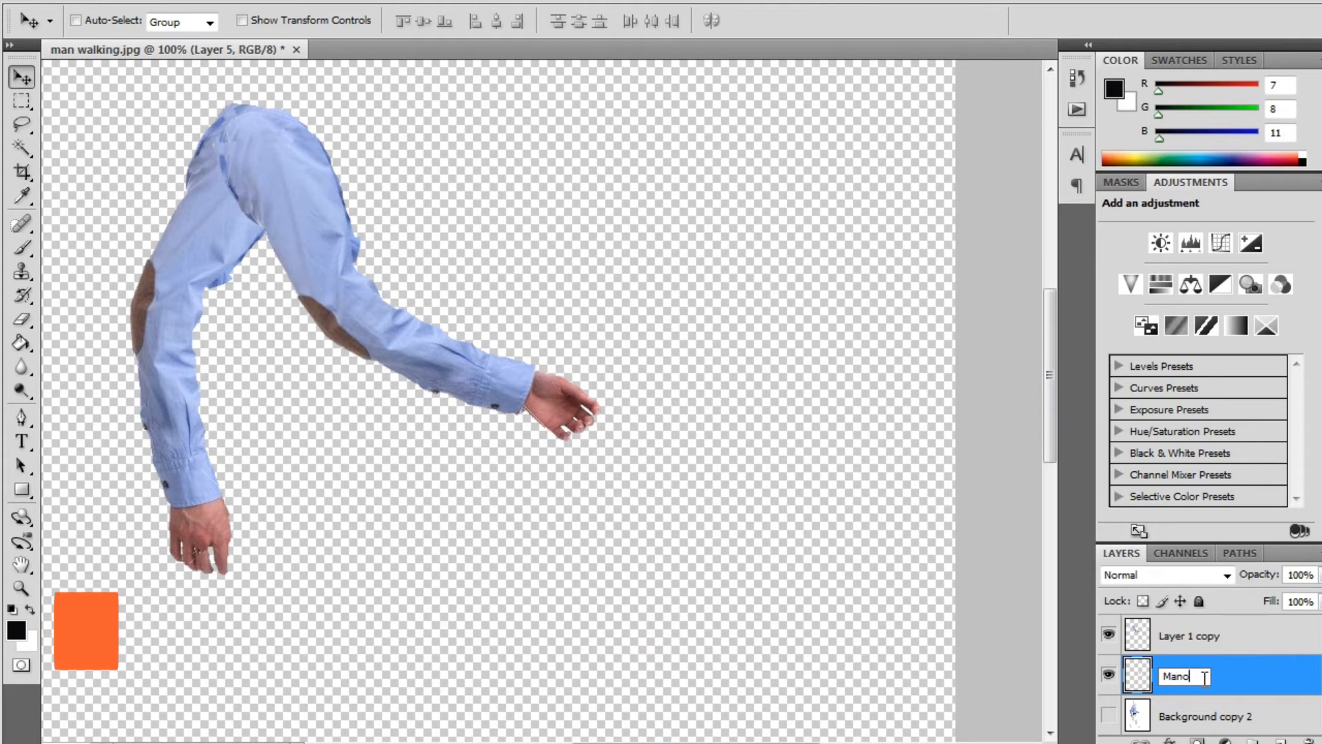
text( Izqu)
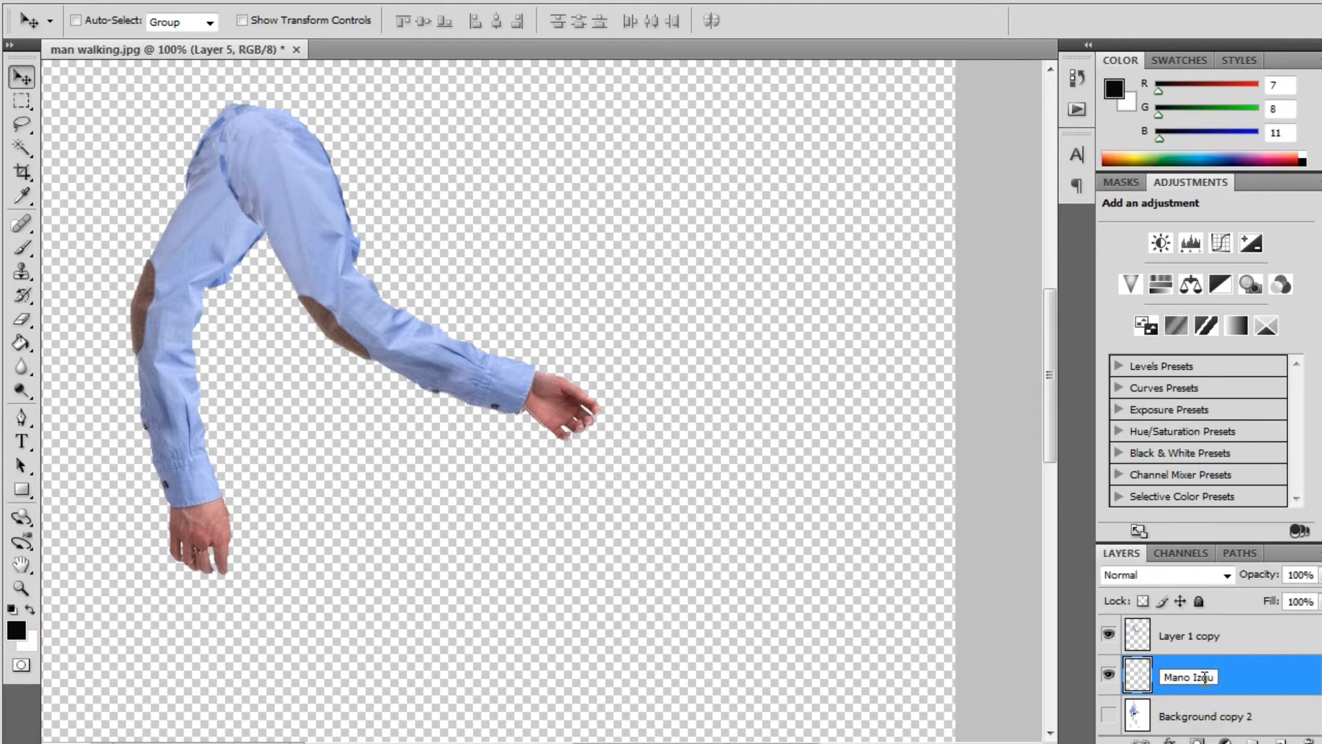
key(Return)
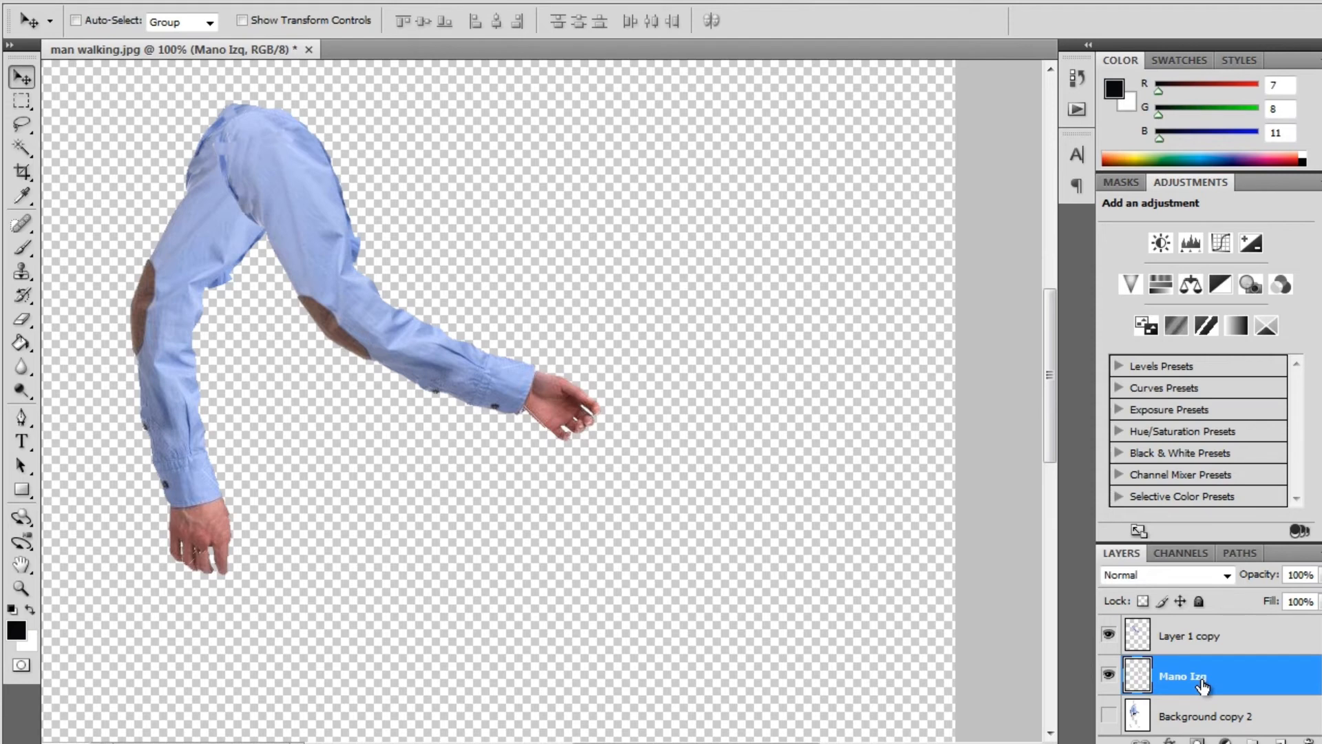
click(1171, 641)
click(1108, 637)
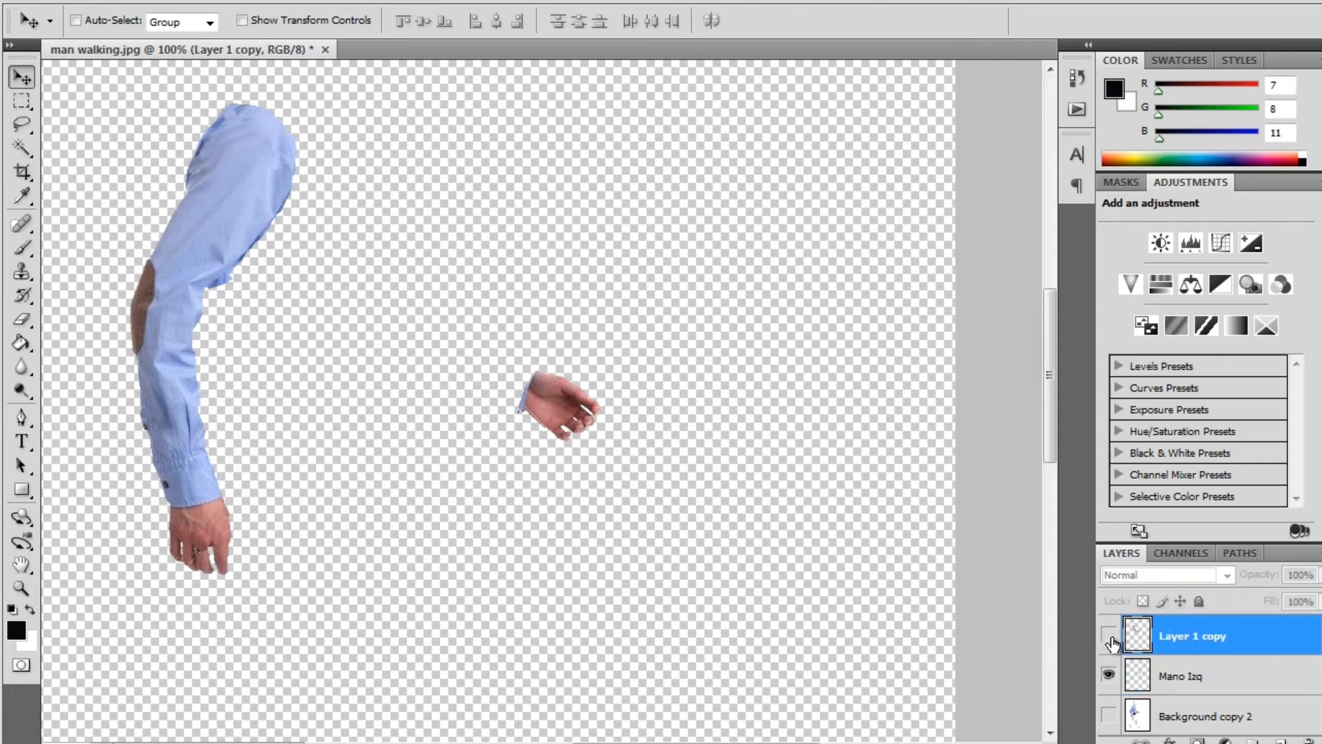
click(1109, 637)
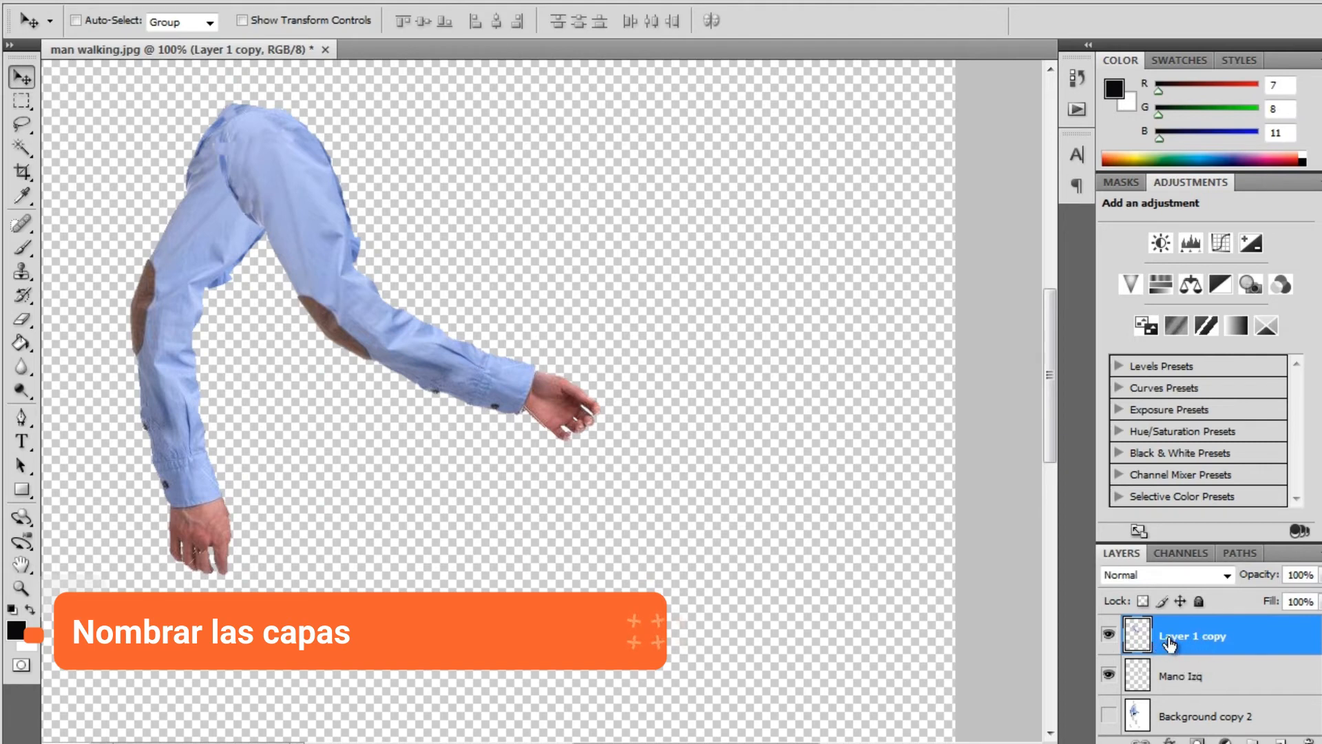
shift+click(1199, 676)
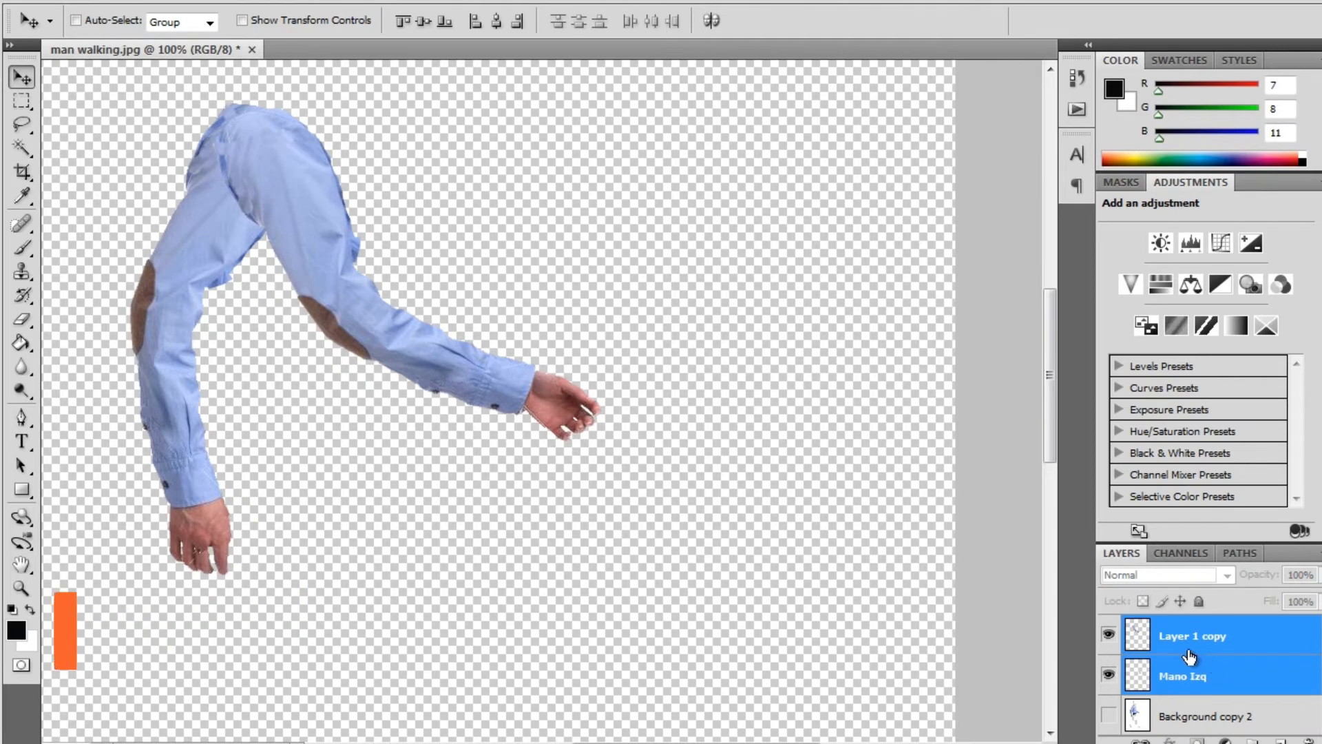
click(1192, 708)
click(1194, 679)
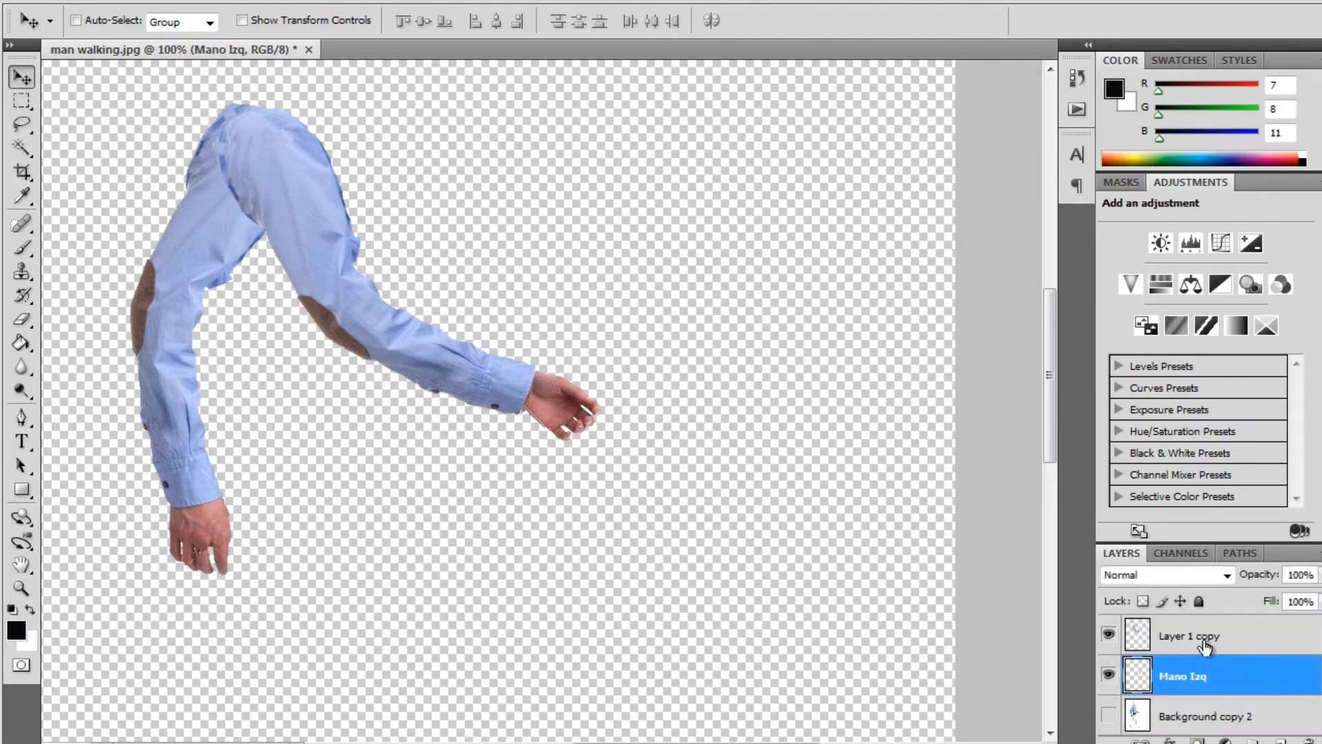
Step: Rename Layer 1 copy, which holds the forward sleeve, as brazoIzq
click(1201, 642)
double_click(1207, 642)
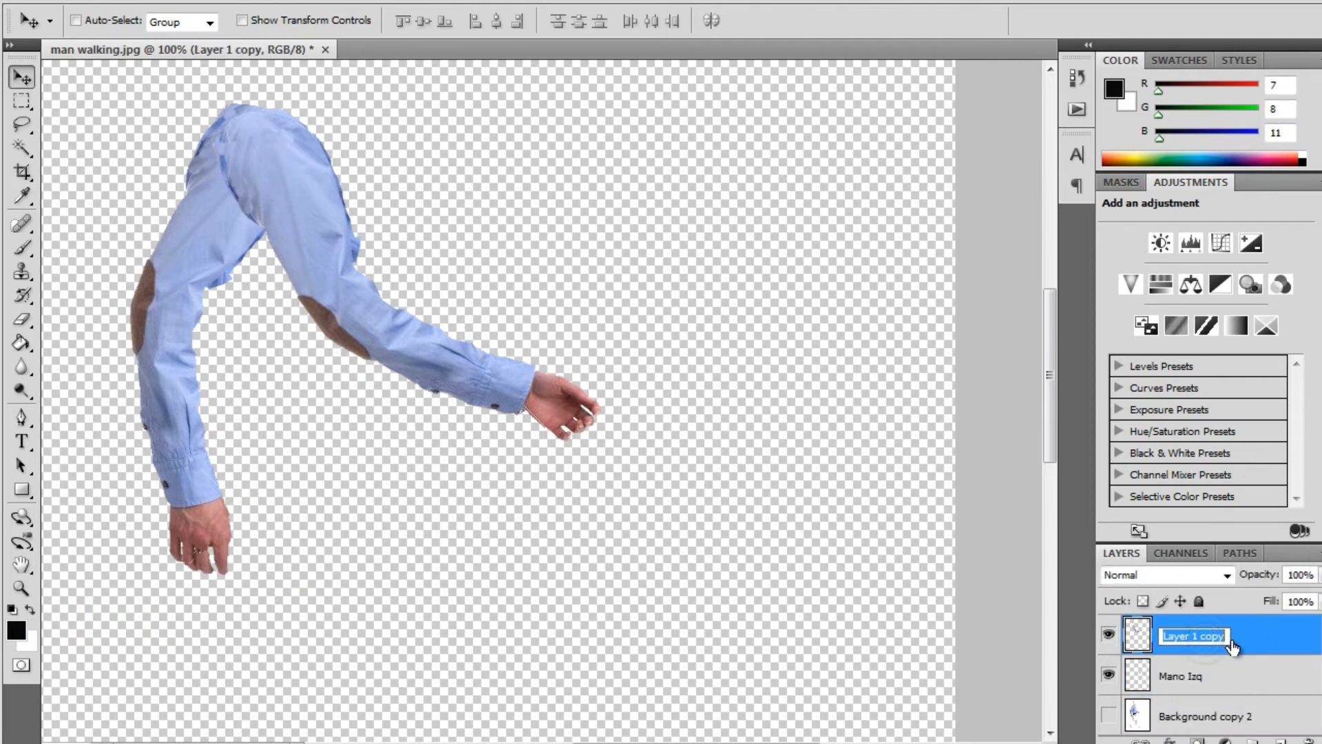
text(bro)
text(zoIzq)
key(Return)
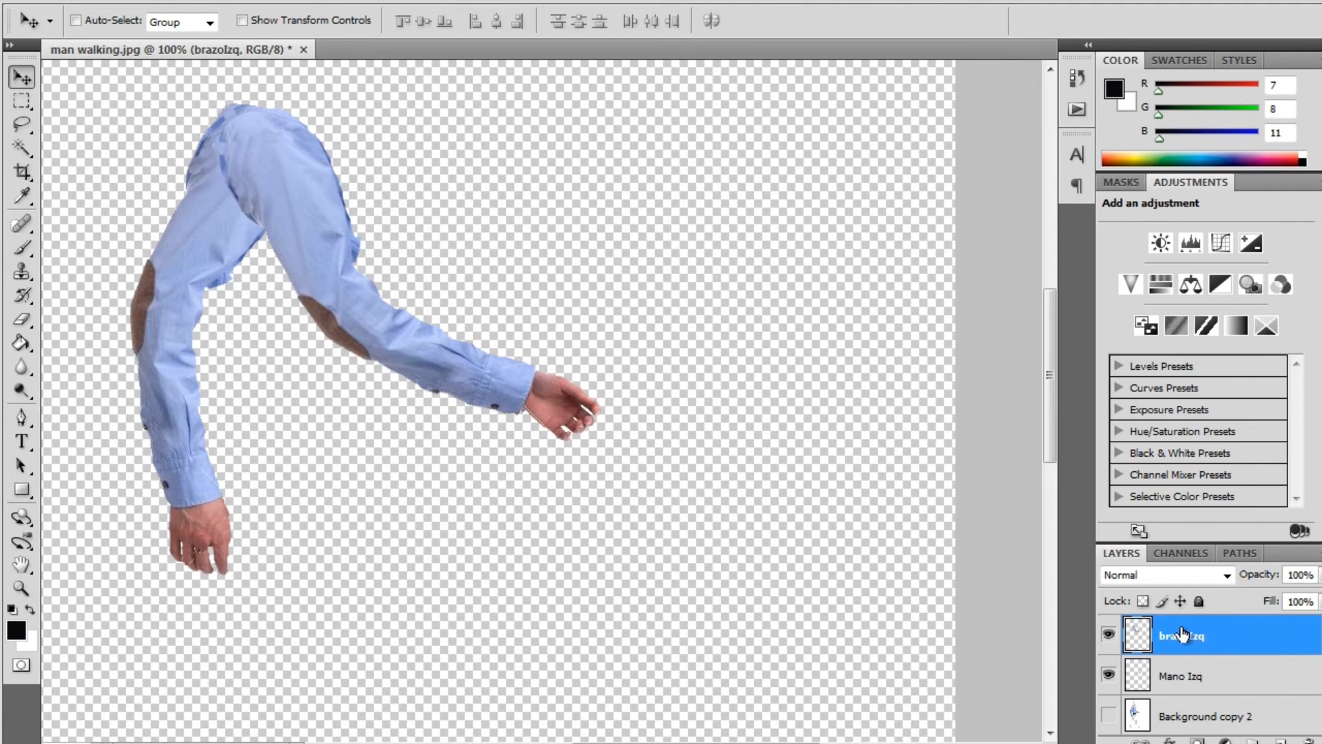
Step: Merge the brazoIzq and Mano Izq layers into a single forward-arm layer and check it by toggling its visibility
shift+click(1188, 680)
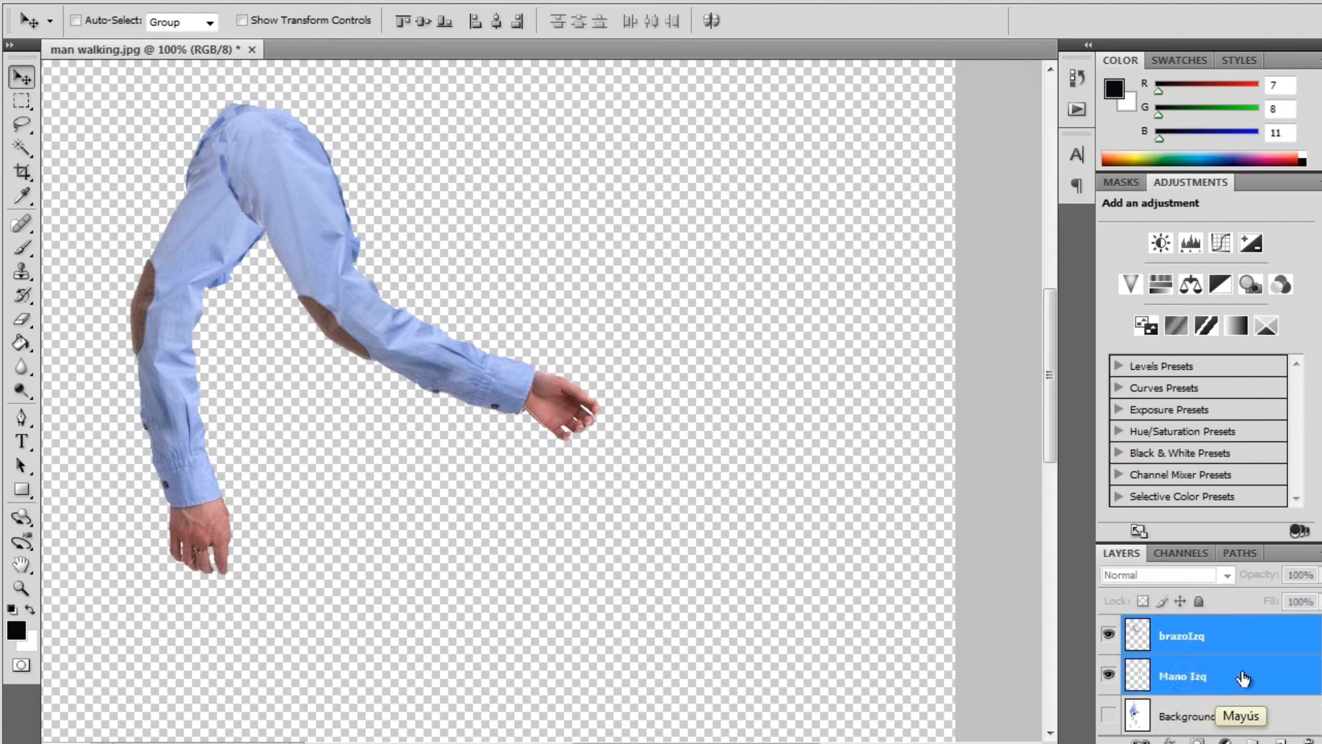
right_click(1195, 645)
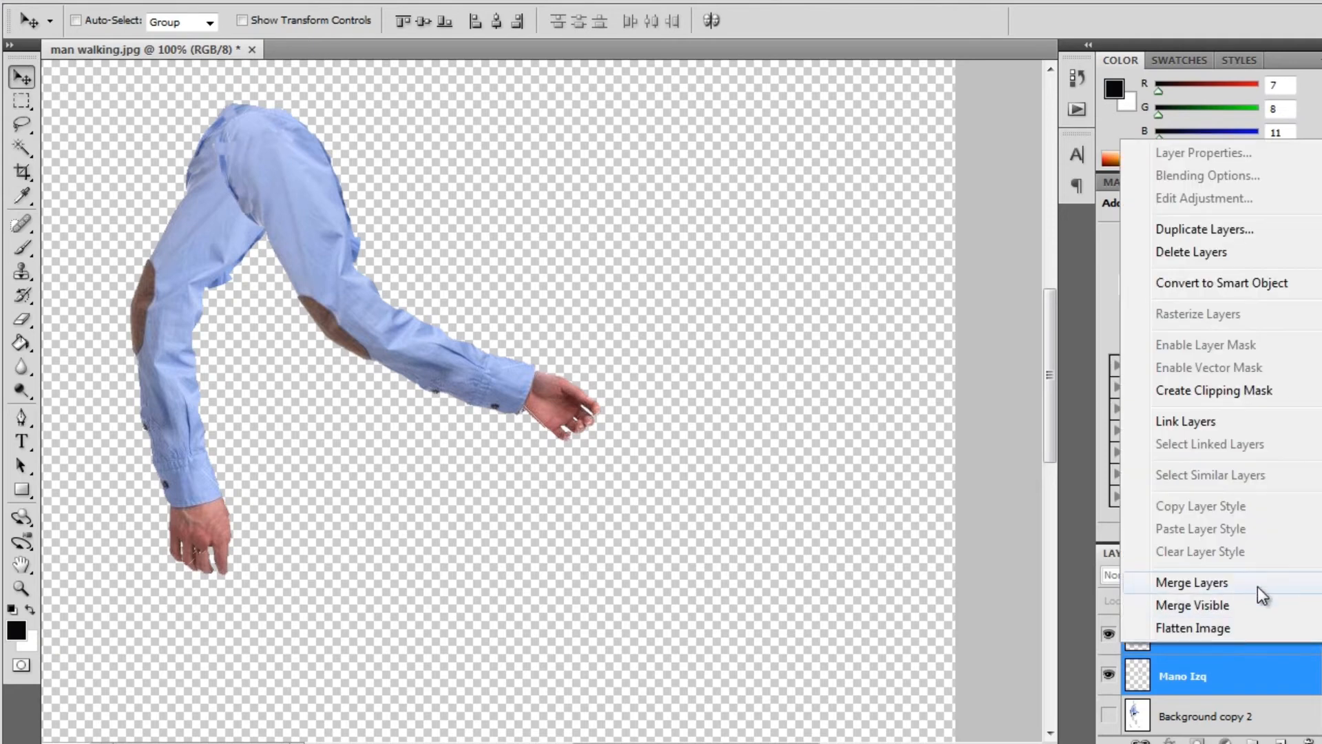
click(1203, 585)
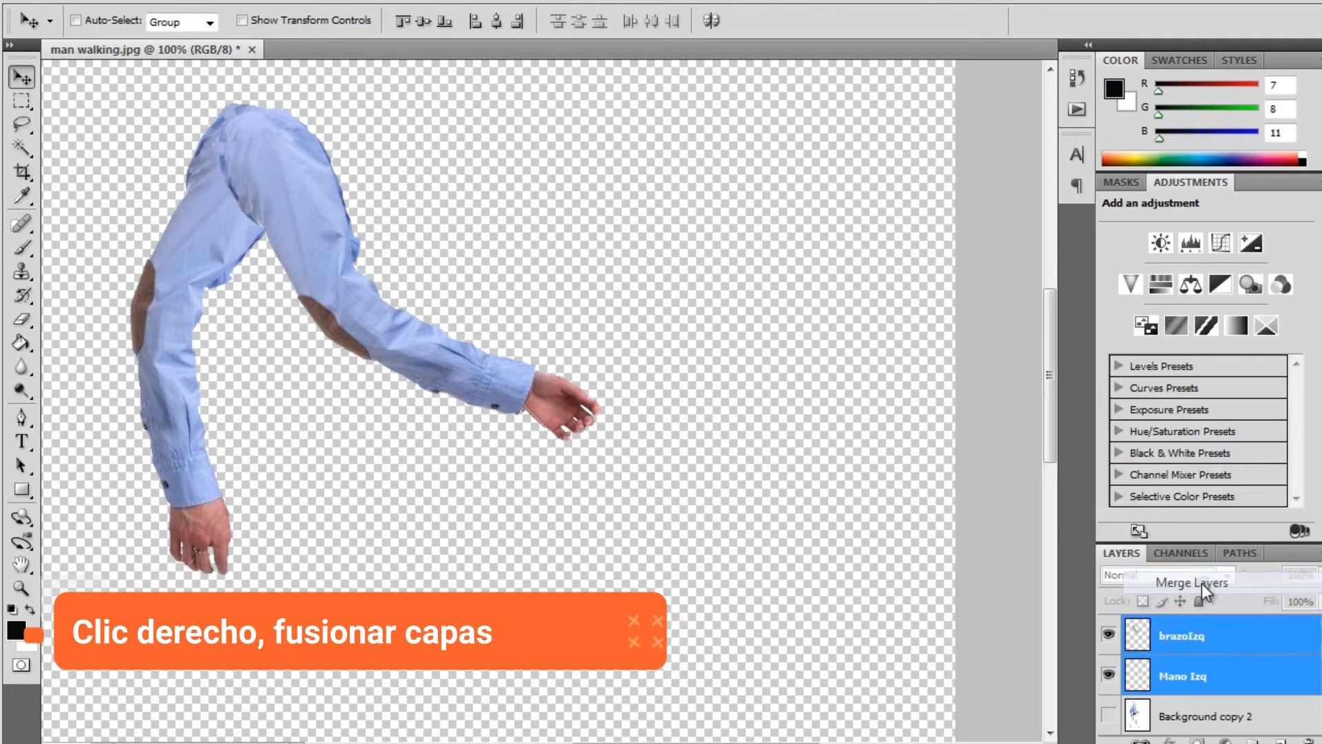
click(1110, 632)
click(1109, 632)
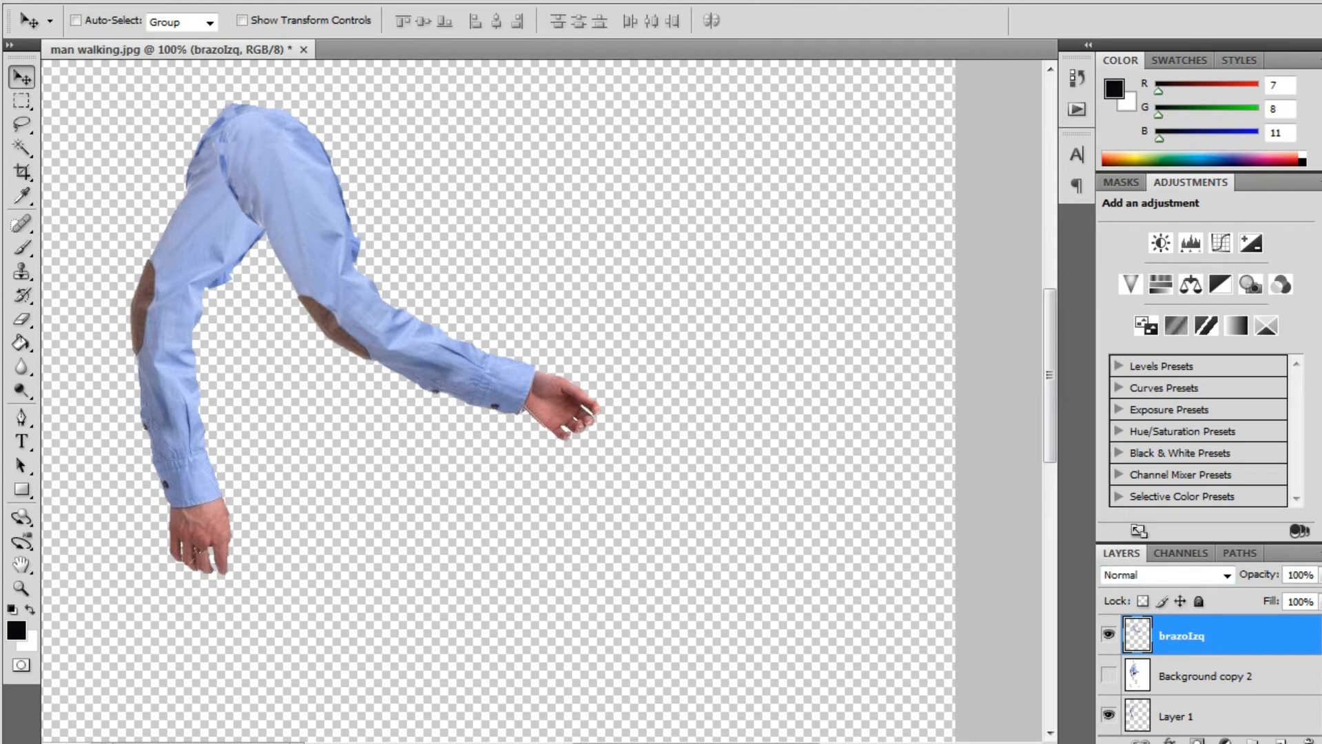
Step: Show Background copy 2, hide brazoIzq and Layer 1, and make Background copy 2 the active layer
scroll(1209, 675, down, 1)
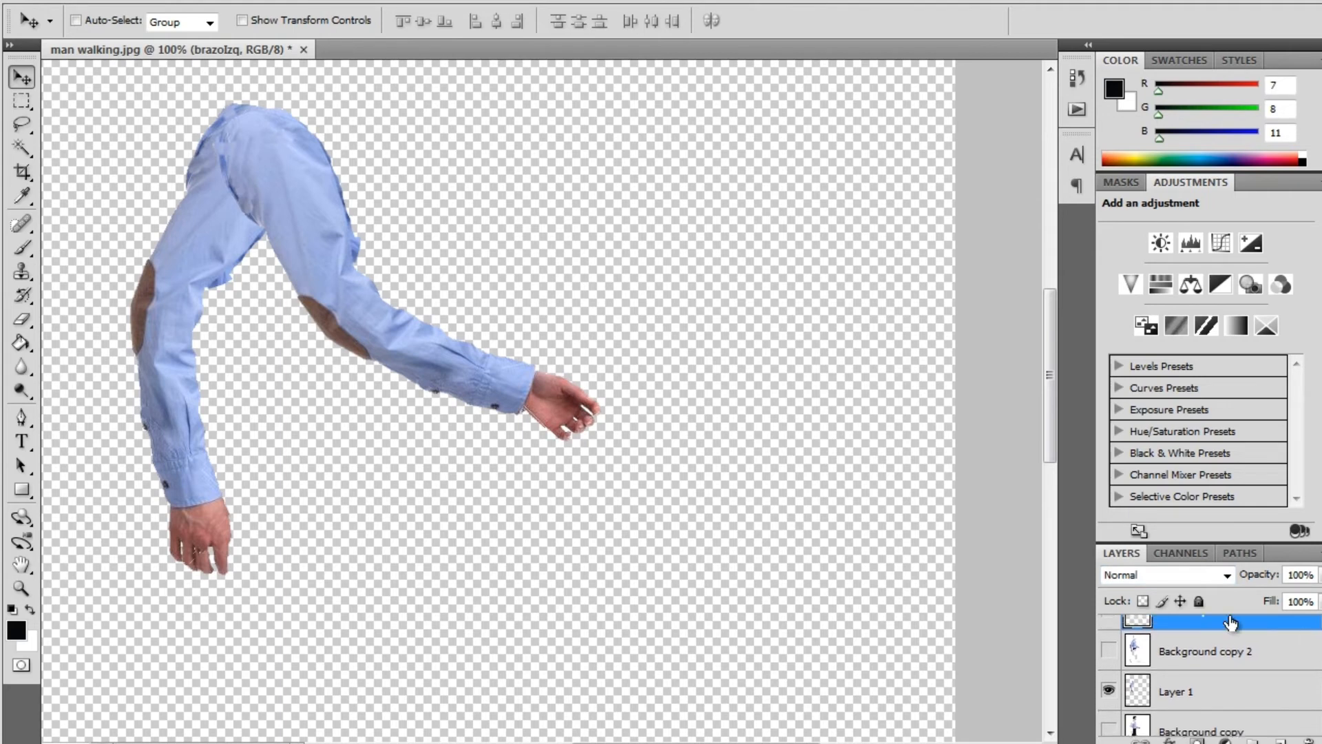
click(1110, 652)
scroll(1129, 661, up, 2)
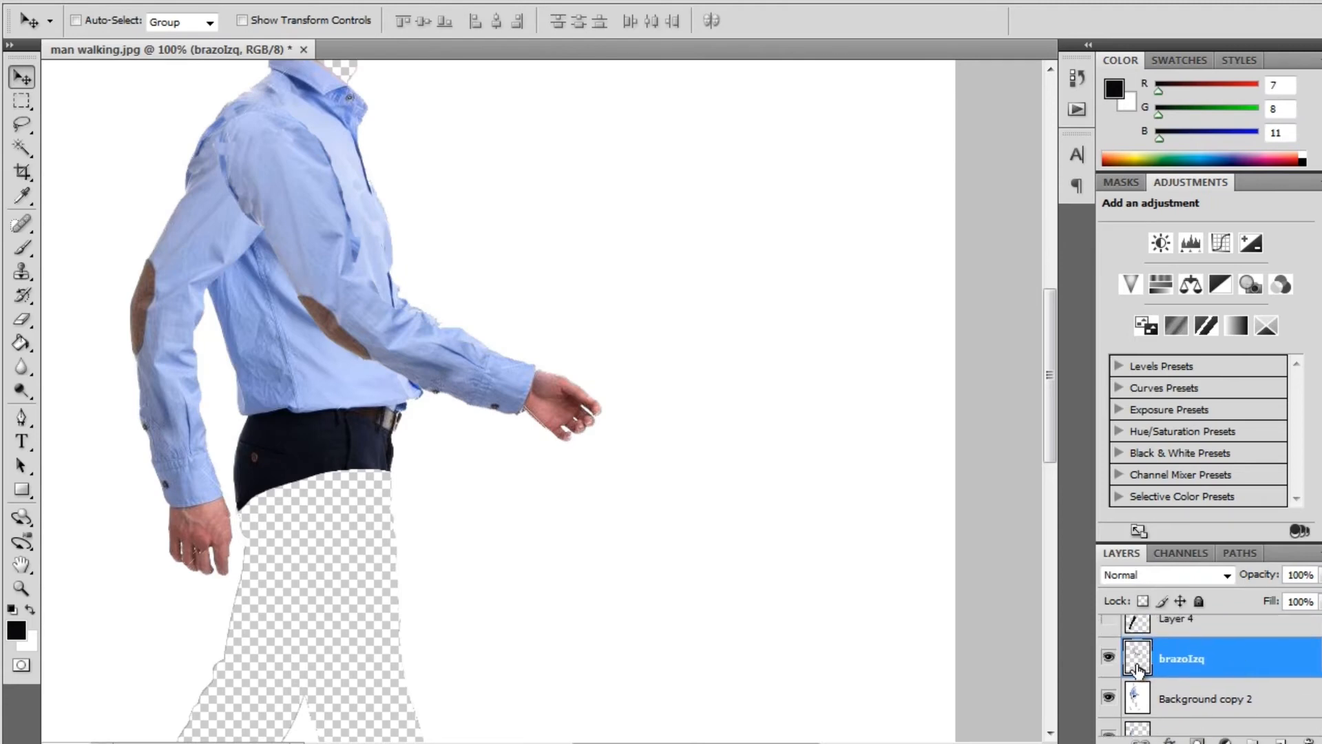
click(1108, 657)
scroll(1136, 682, down, 1)
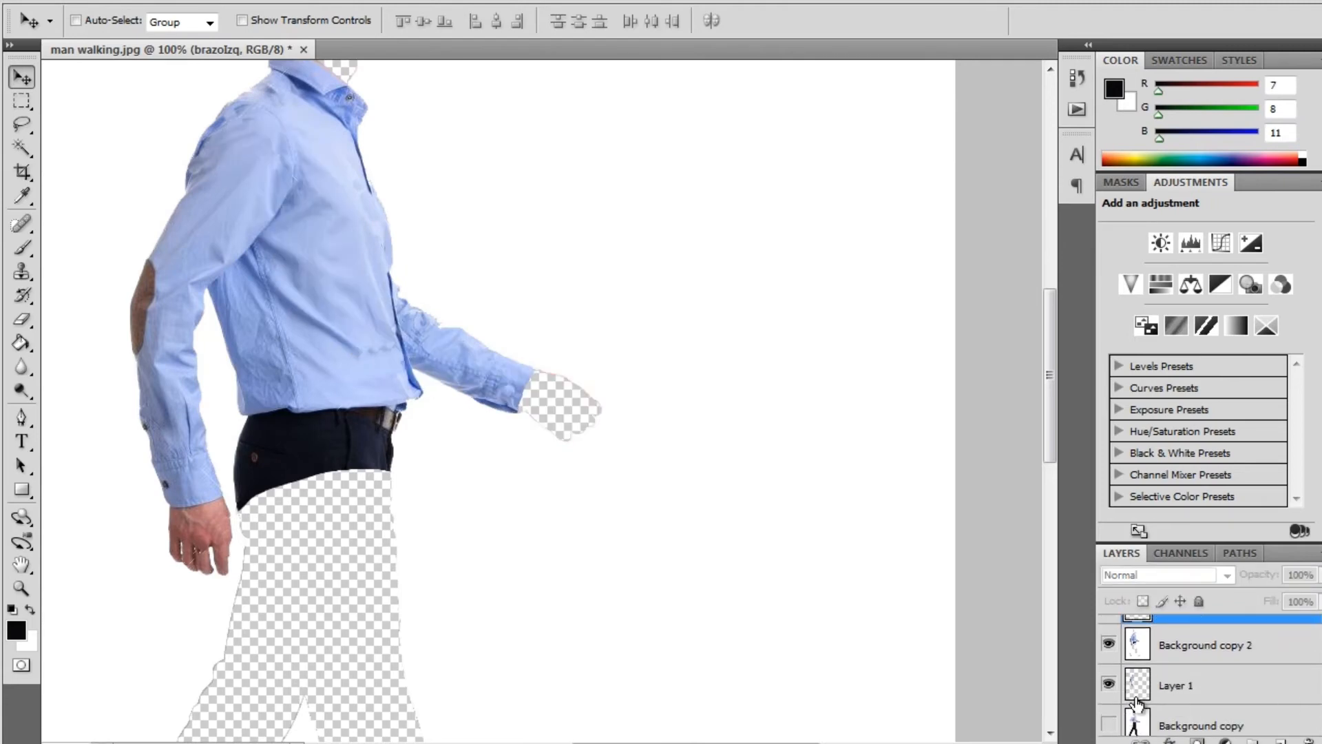
drag(419, 221, 647, 358)
click(1210, 650)
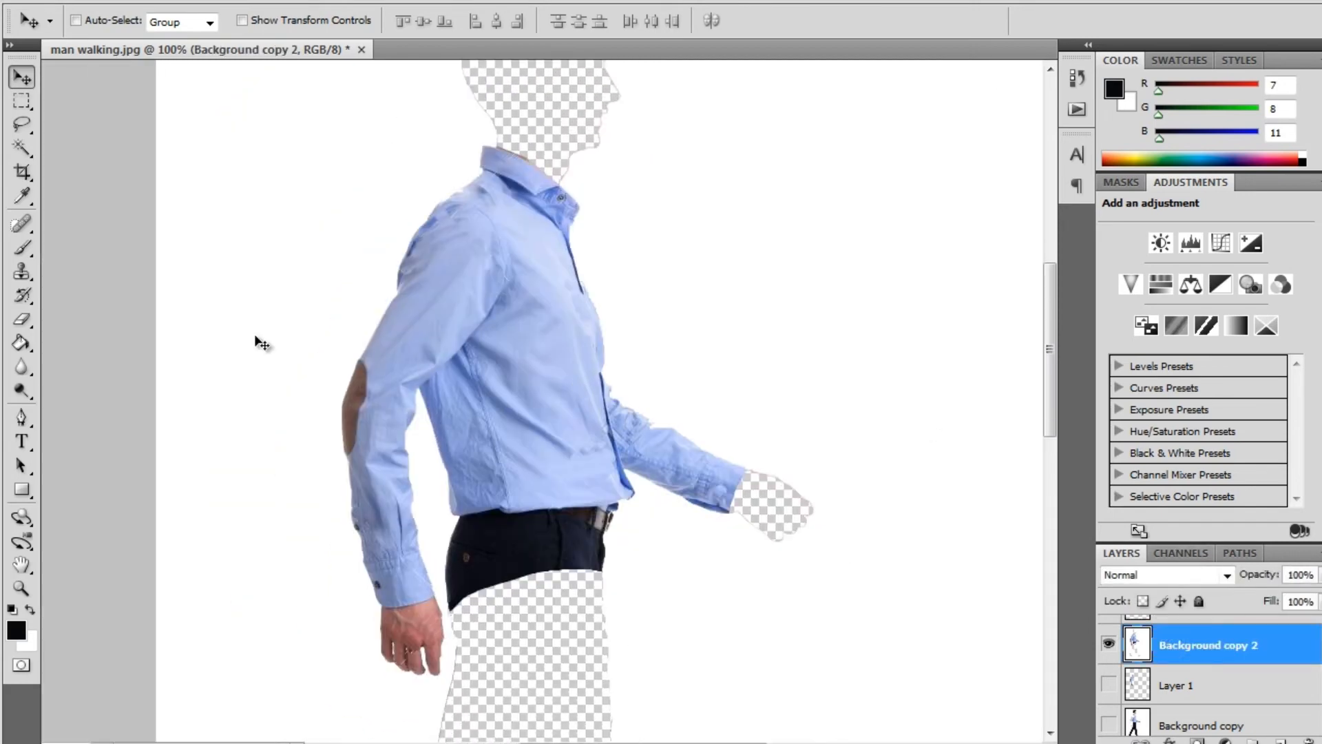
Step: Outline the man's shirt torso from collar to belt with a freehand Lasso selection on Background copy 2
click(23, 128)
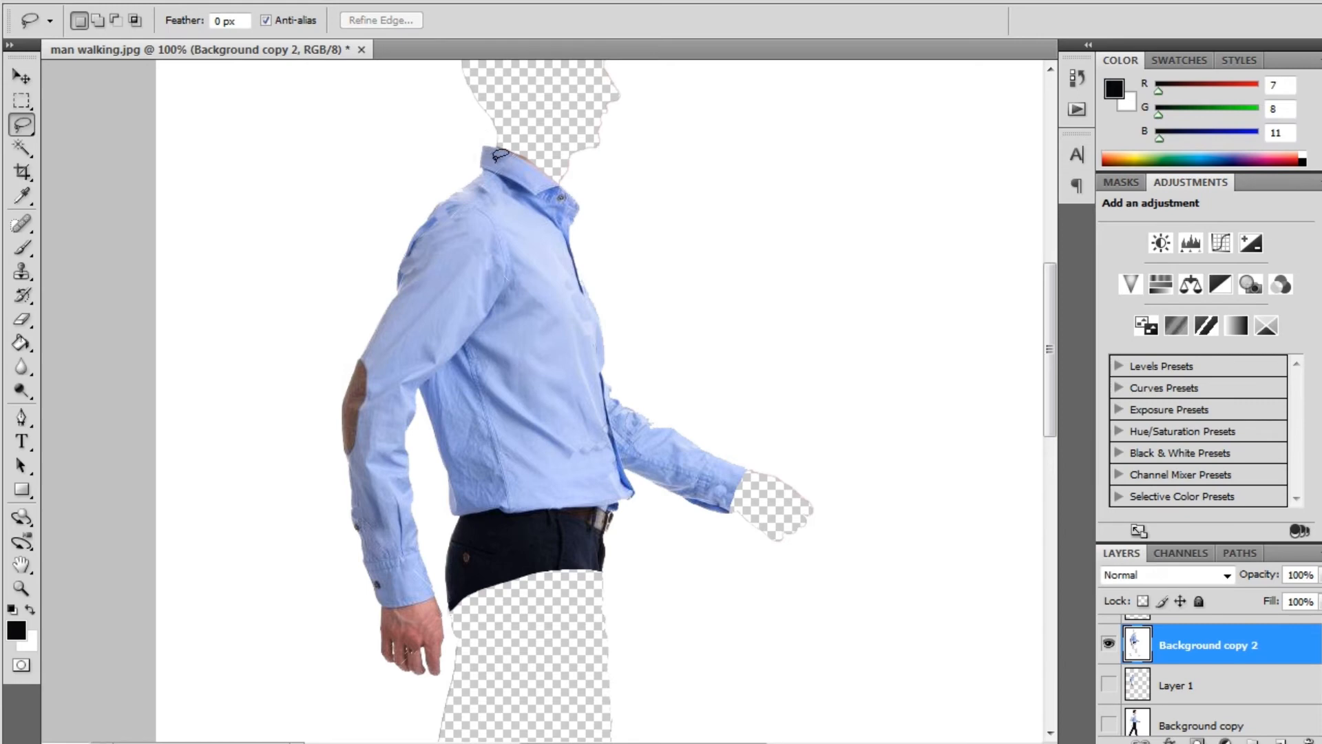
drag(511, 138, 458, 130)
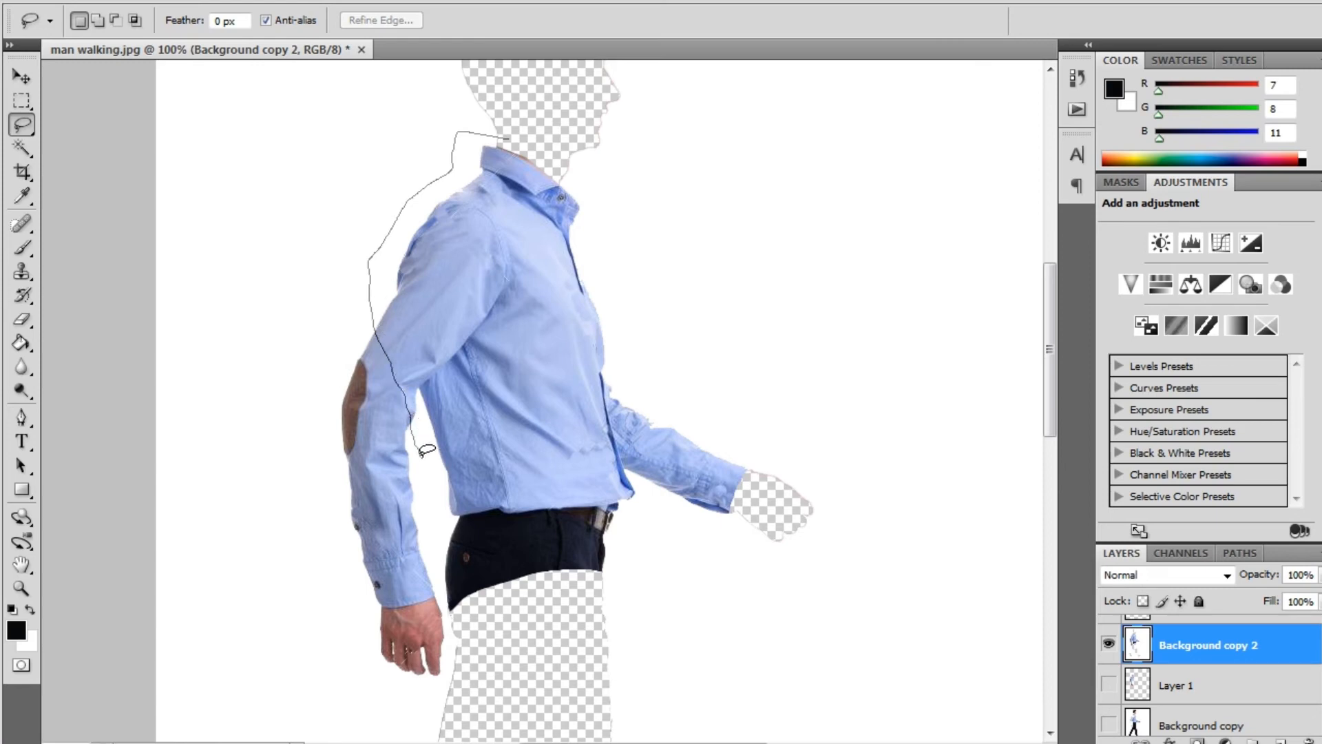
mouse_move(546, 510)
mouse_down()
mouse_move(628, 512)
mouse_move(647, 488)
mouse_move(622, 431)
mouse_move(593, 237)
mouse_move(559, 167)
mouse_move(508, 136)
mouse_up()
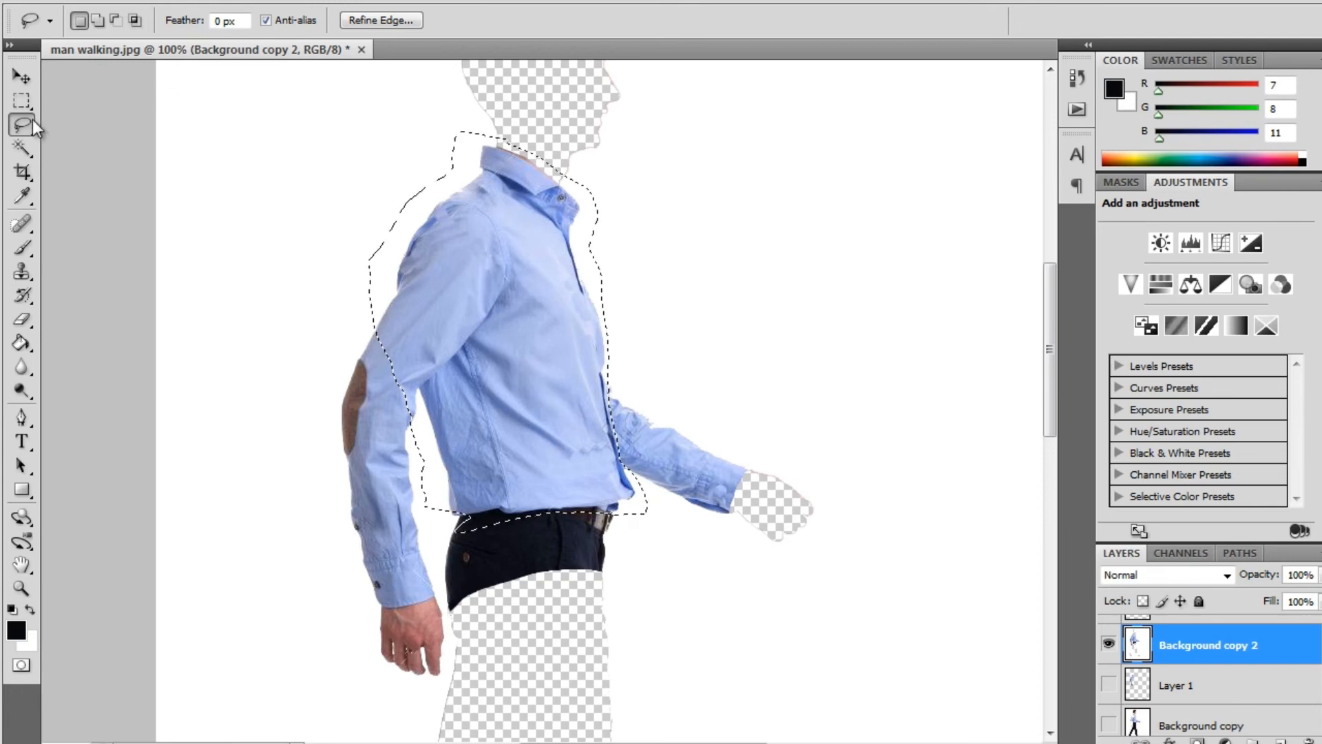
Step: Subtract the white background, neck area, belt and trousers from the torso selection with the Magic Wand
click(17, 146)
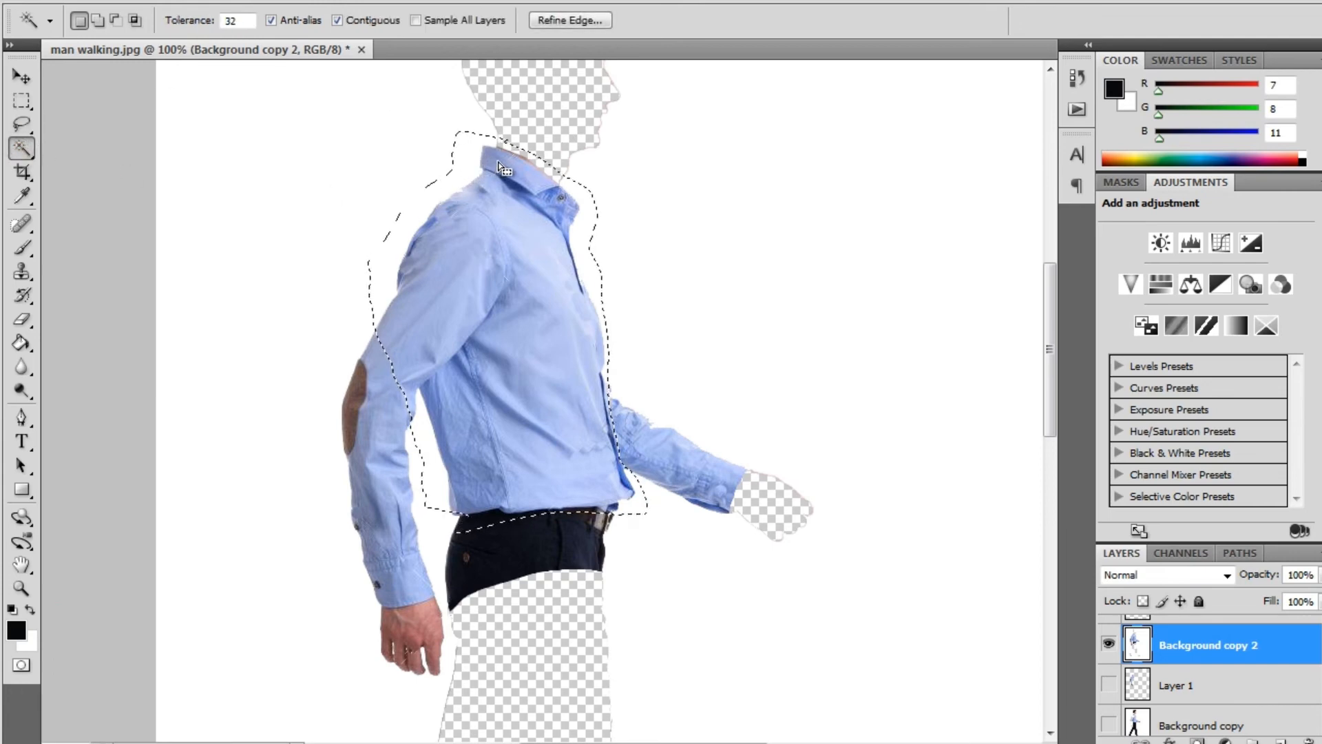
key(alt)
alt+click(460, 168)
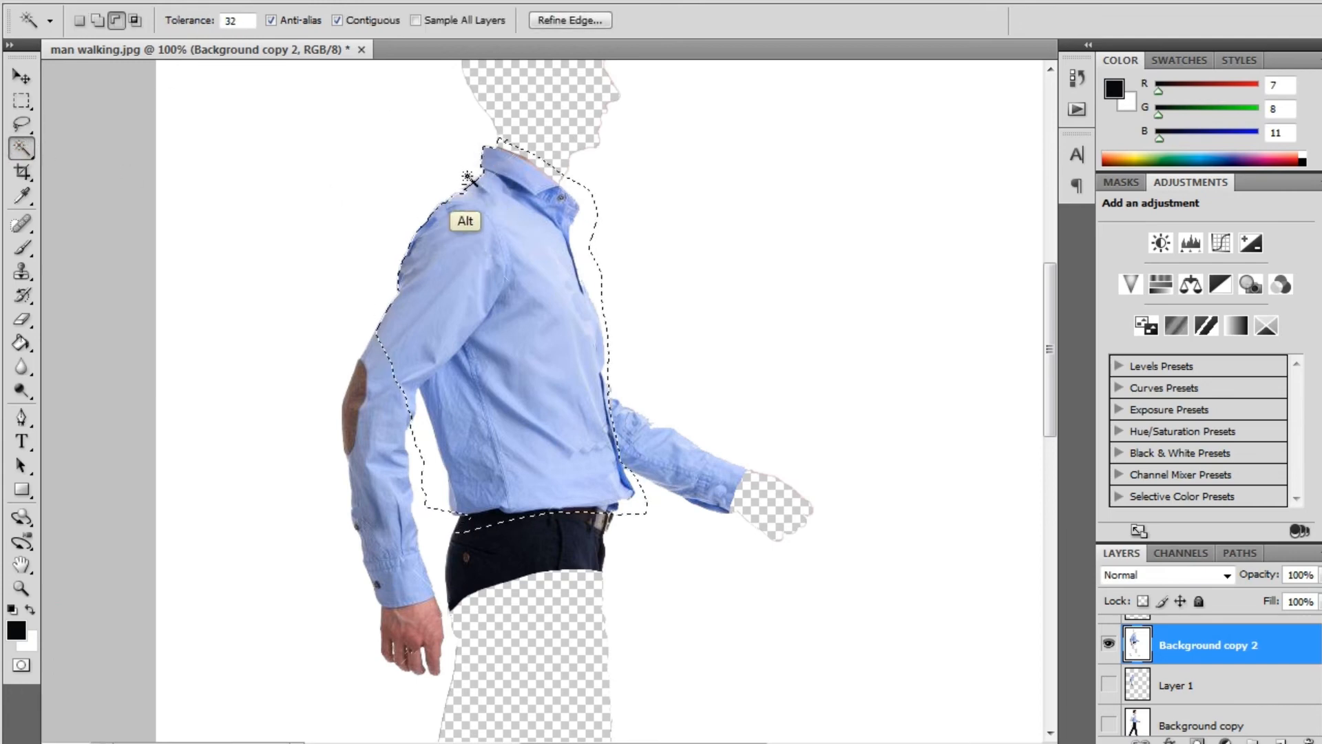
alt+click(591, 221)
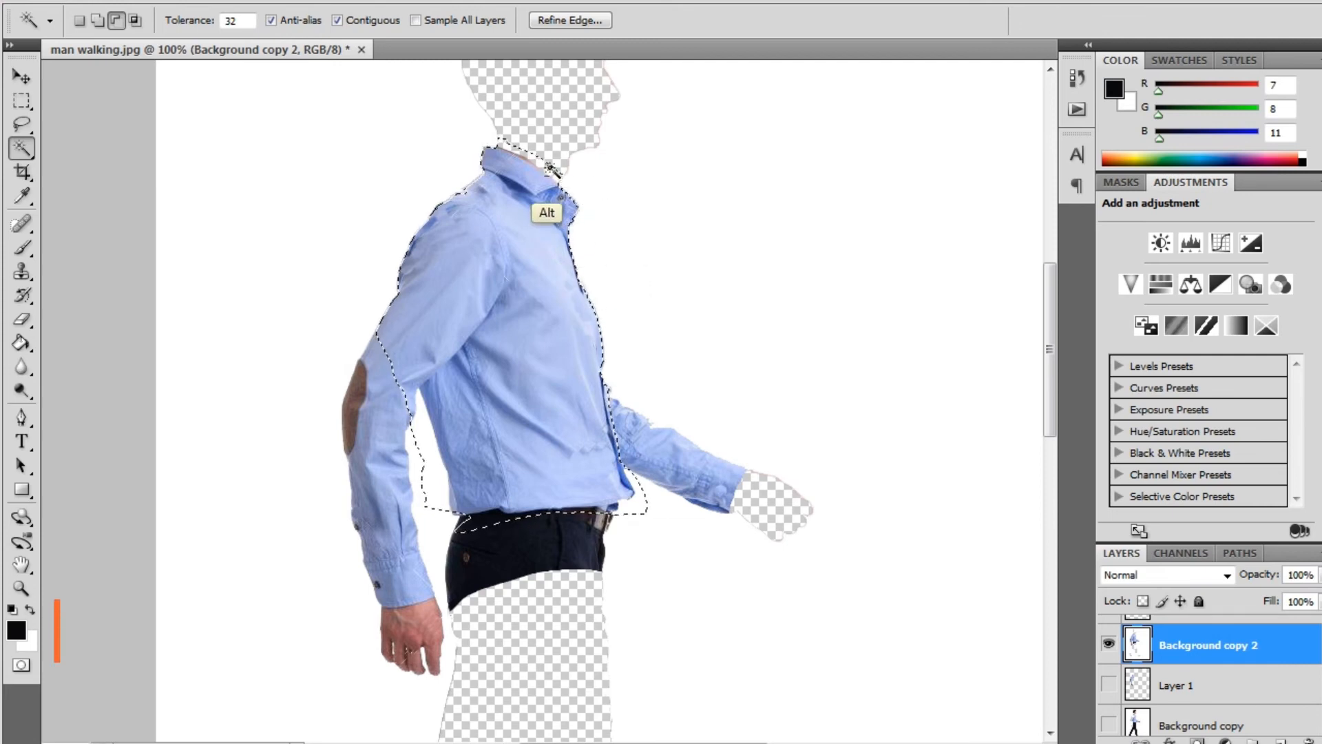
alt+click(432, 457)
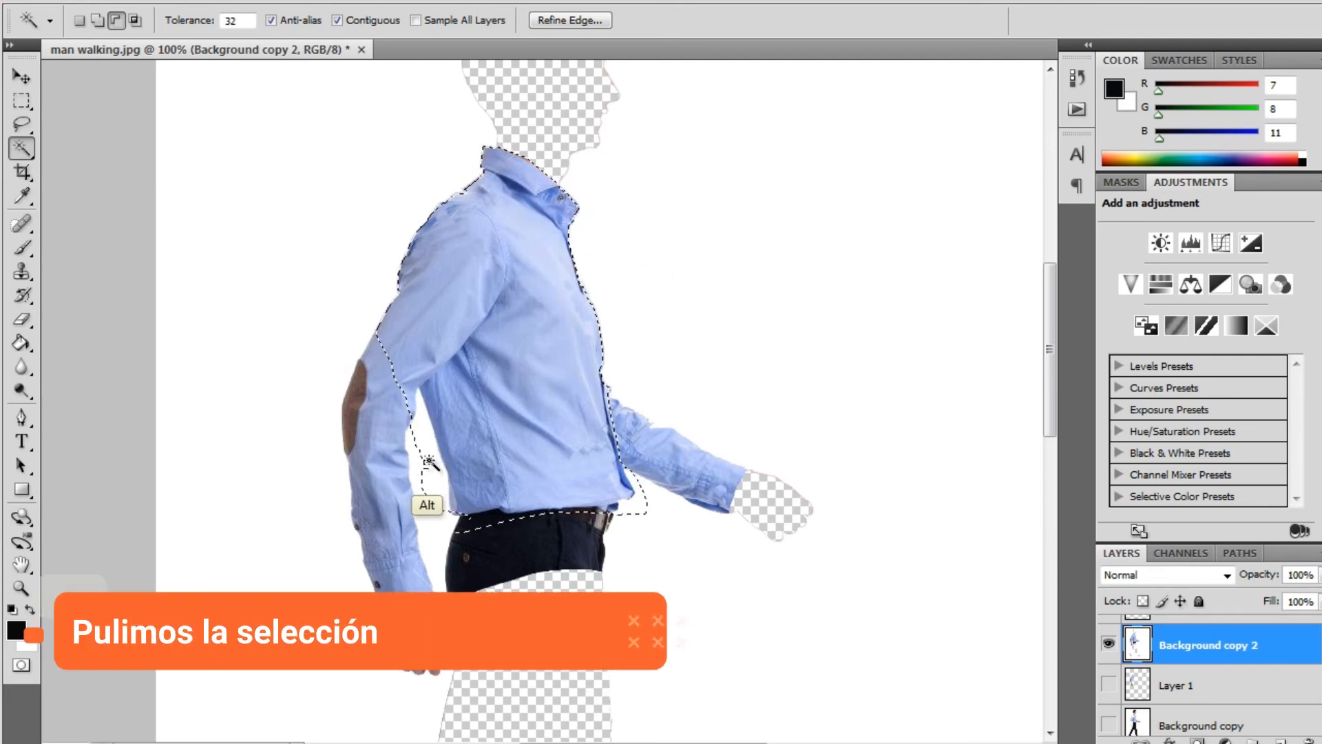
alt+click(634, 507)
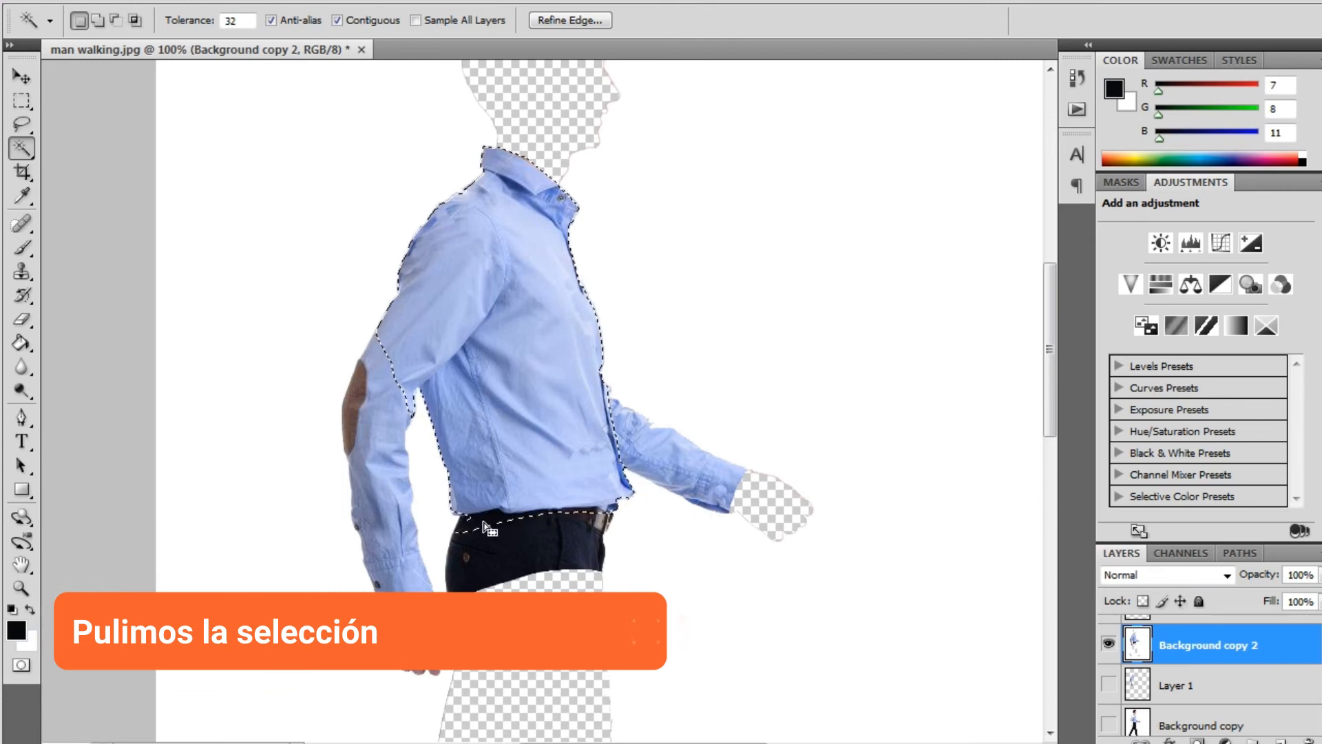
key(alt)
alt+click(605, 518)
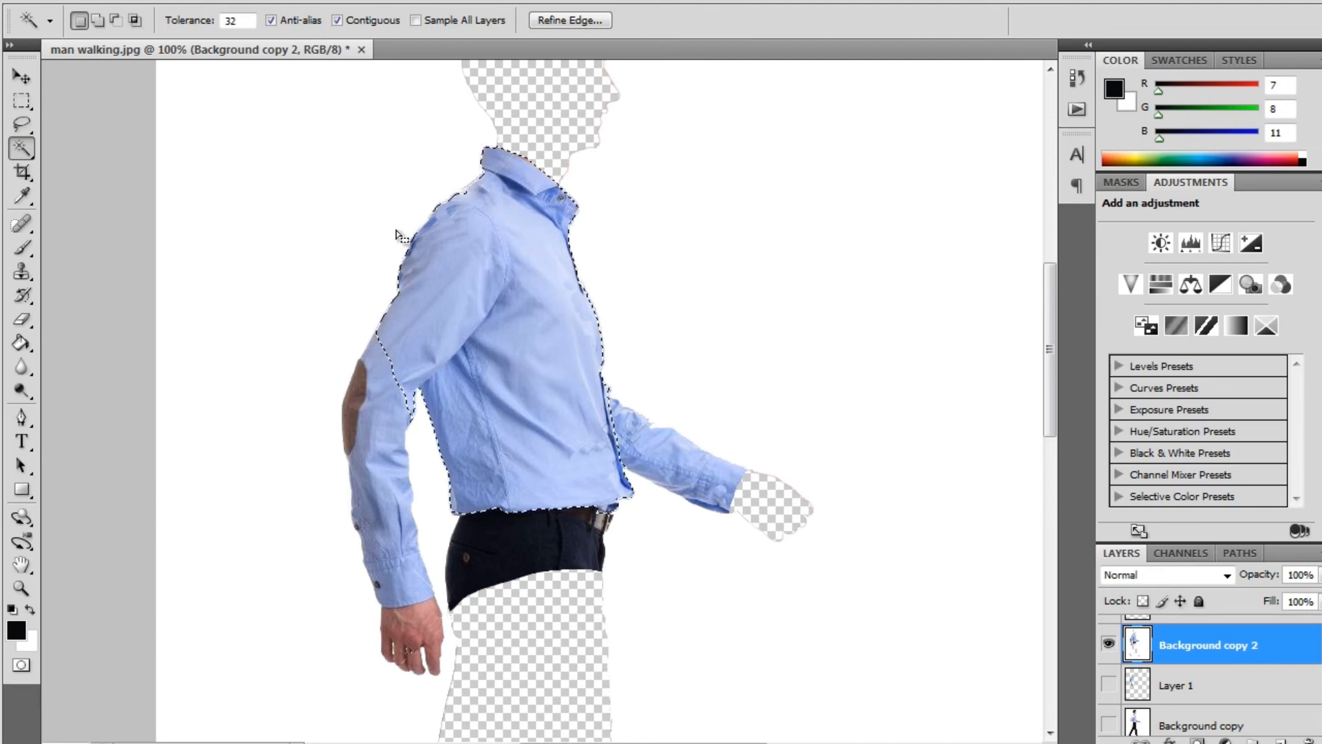
Step: Subtract the rear upper sleeve near the elbow from the torso selection with the Lasso
key(l)
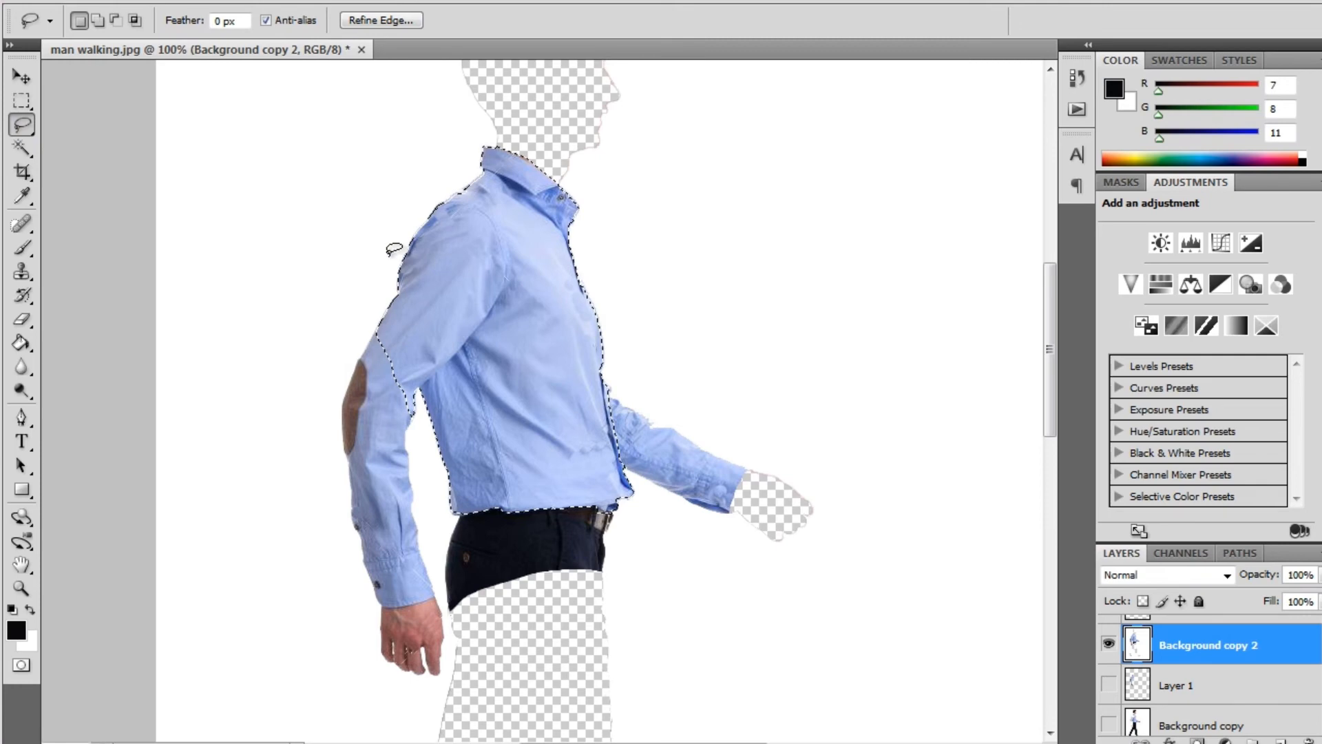
key(alt)
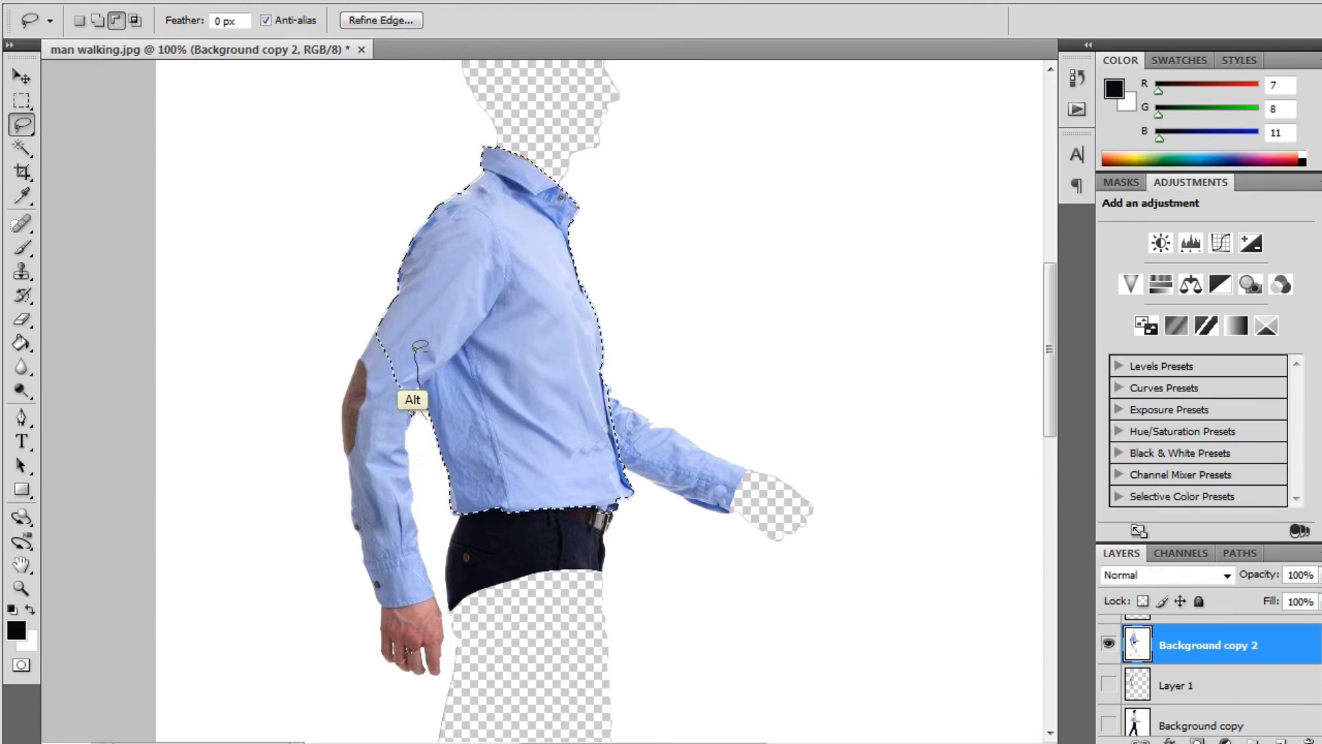
mouse_move(406, 294)
mouse_down()
mouse_move(385, 258)
mouse_move(340, 254)
mouse_move(286, 306)
mouse_move(311, 381)
mouse_up()
drag(422, 454, 421, 451)
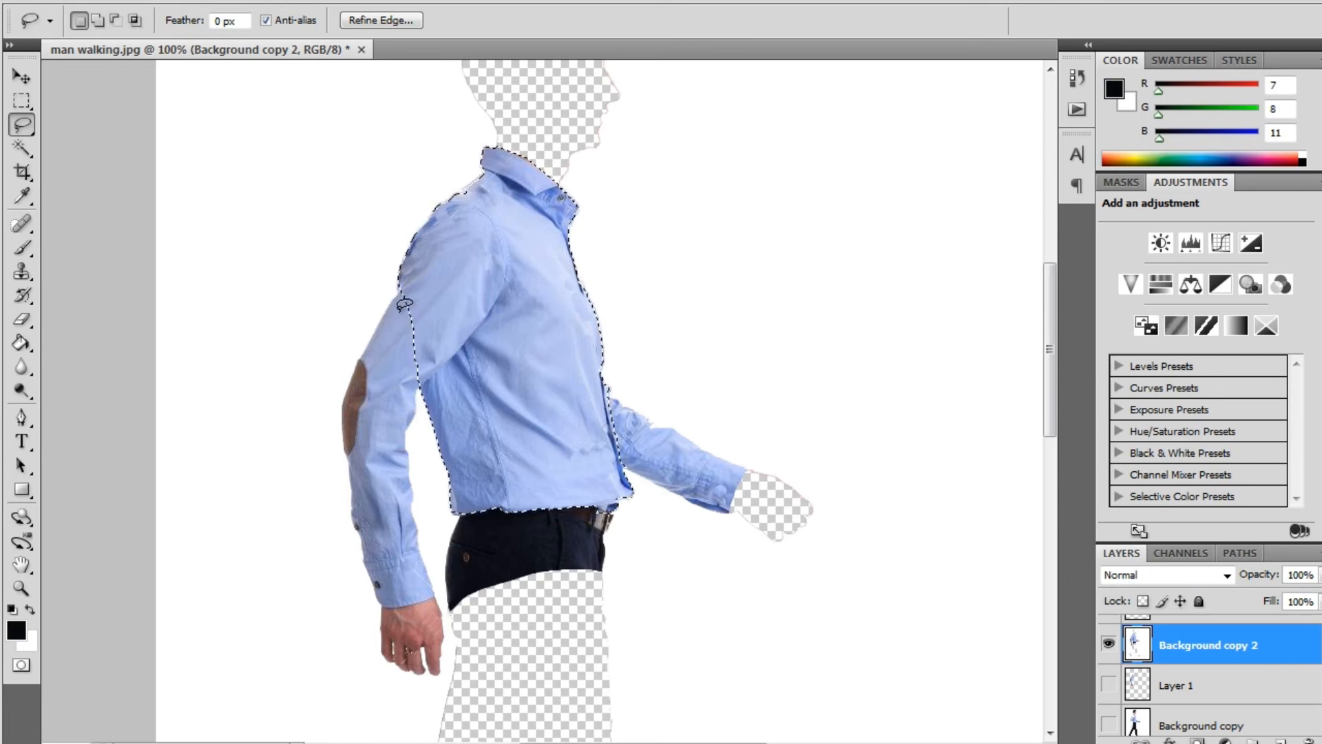
key(alt)
mouse_move(438, 199)
mouse_down()
mouse_move(388, 304)
mouse_move(373, 285)
mouse_move(420, 196)
mouse_up()
key(ctrl+z)
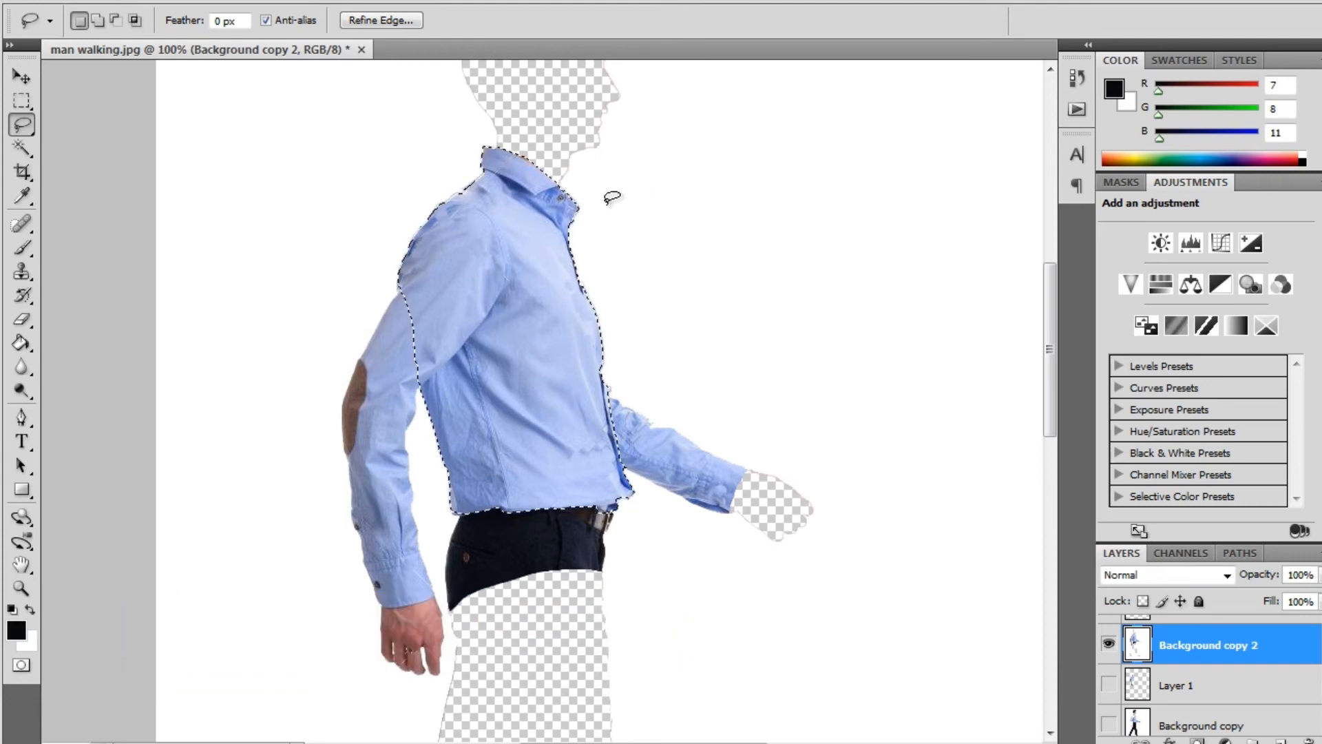
Step: Cut the selected shirt torso to a new layer and rename that layer Torso
right_click(507, 281)
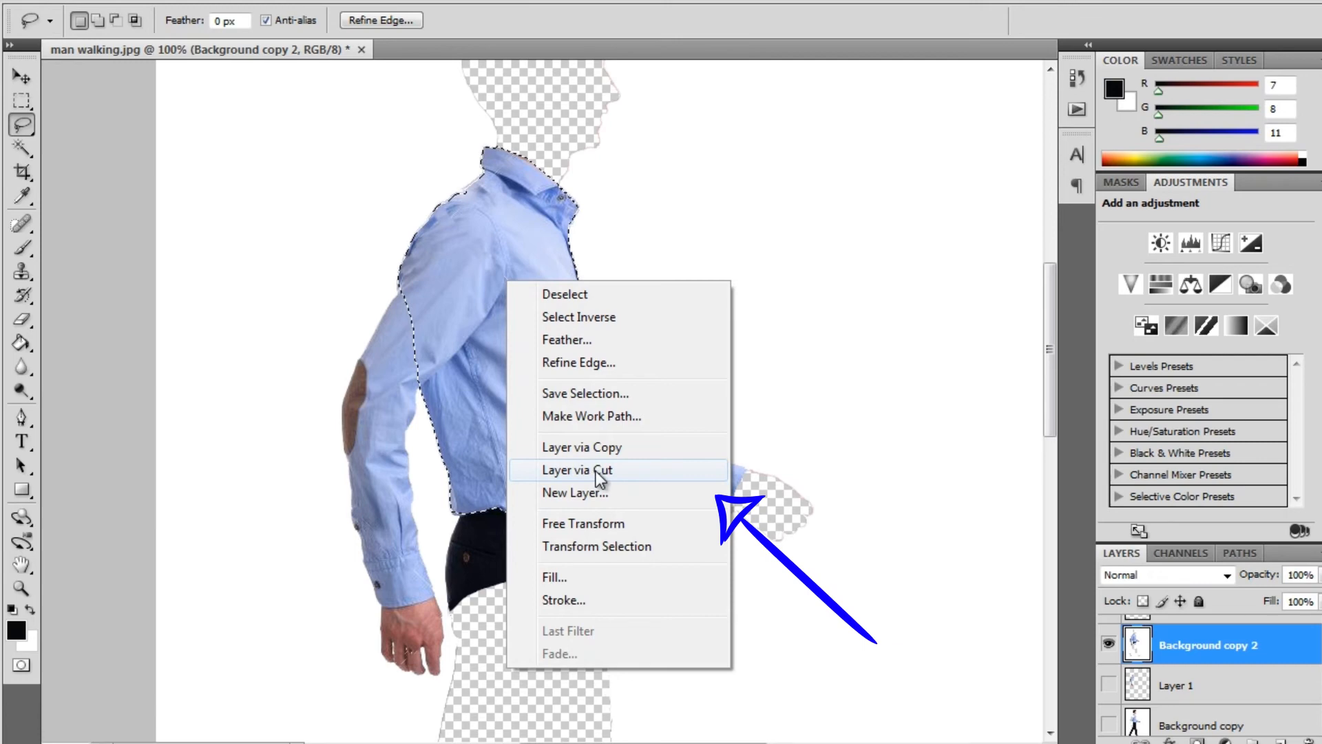
click(589, 469)
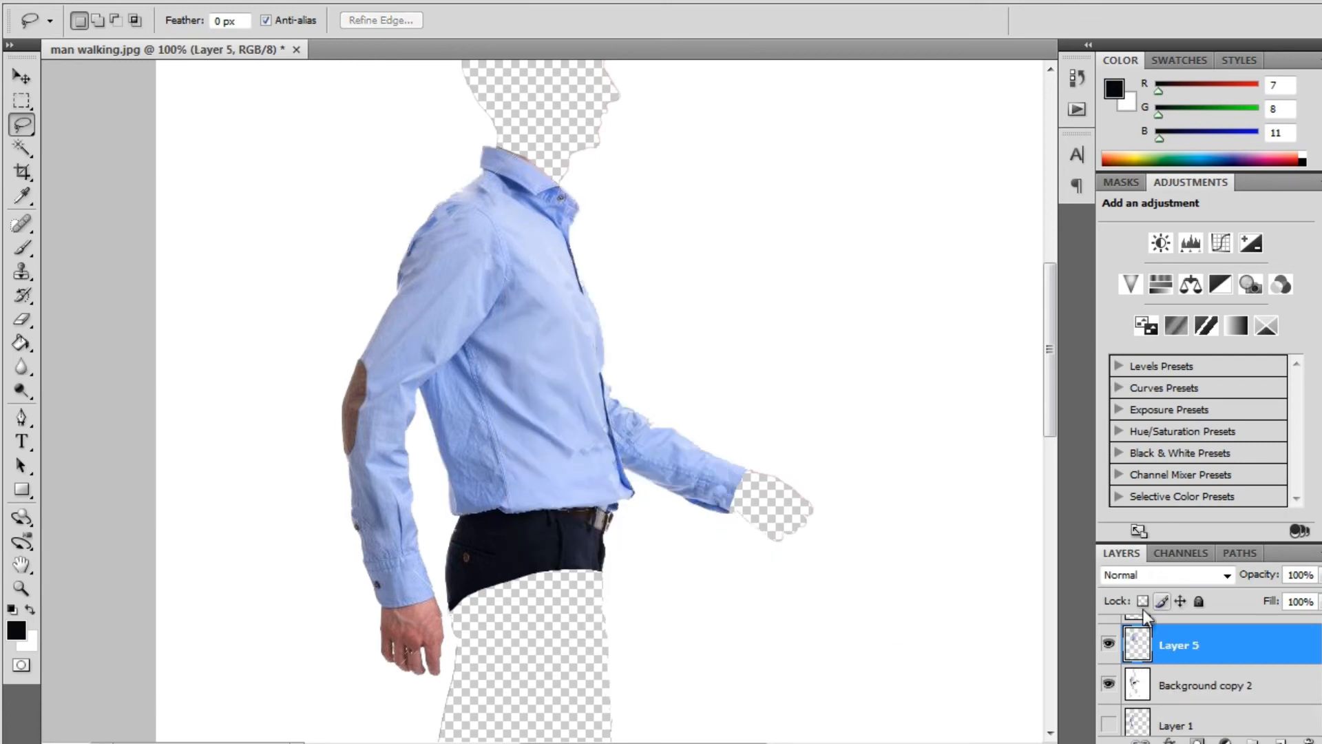
click(1109, 685)
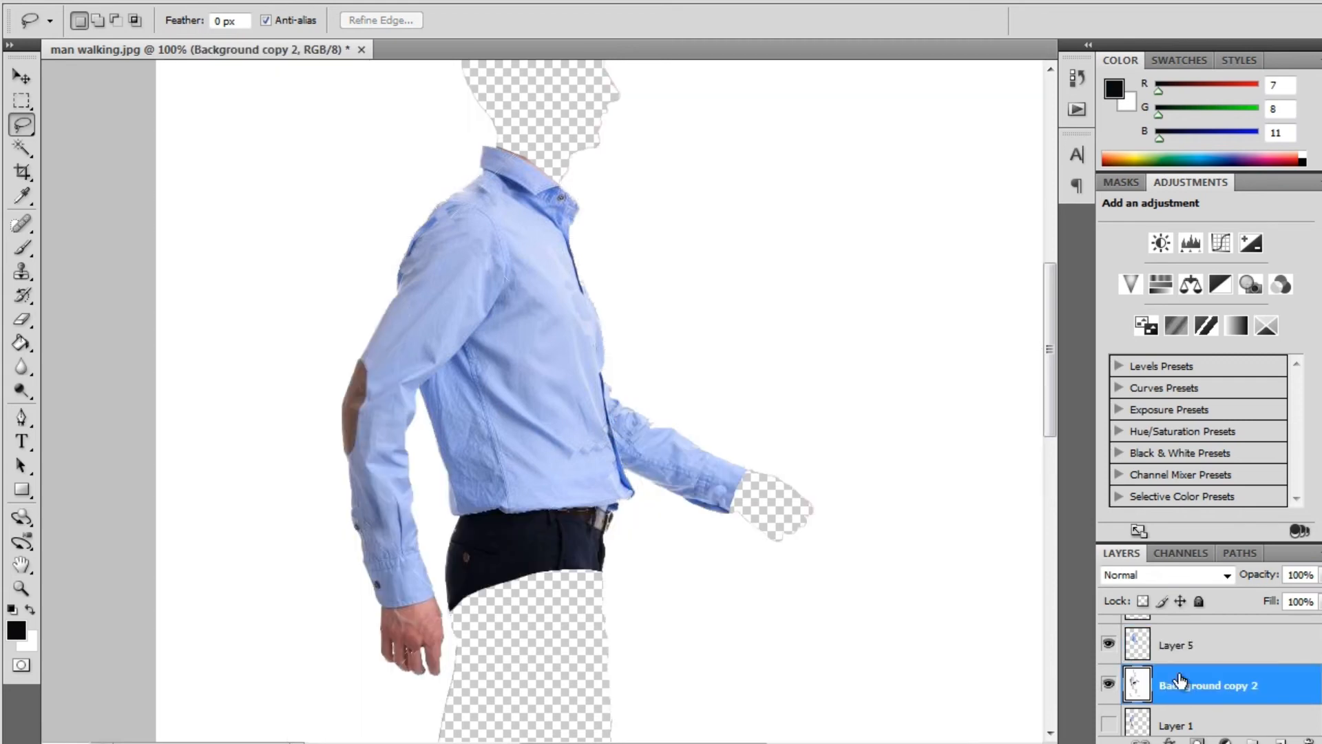
click(1177, 652)
click(1111, 649)
click(1109, 644)
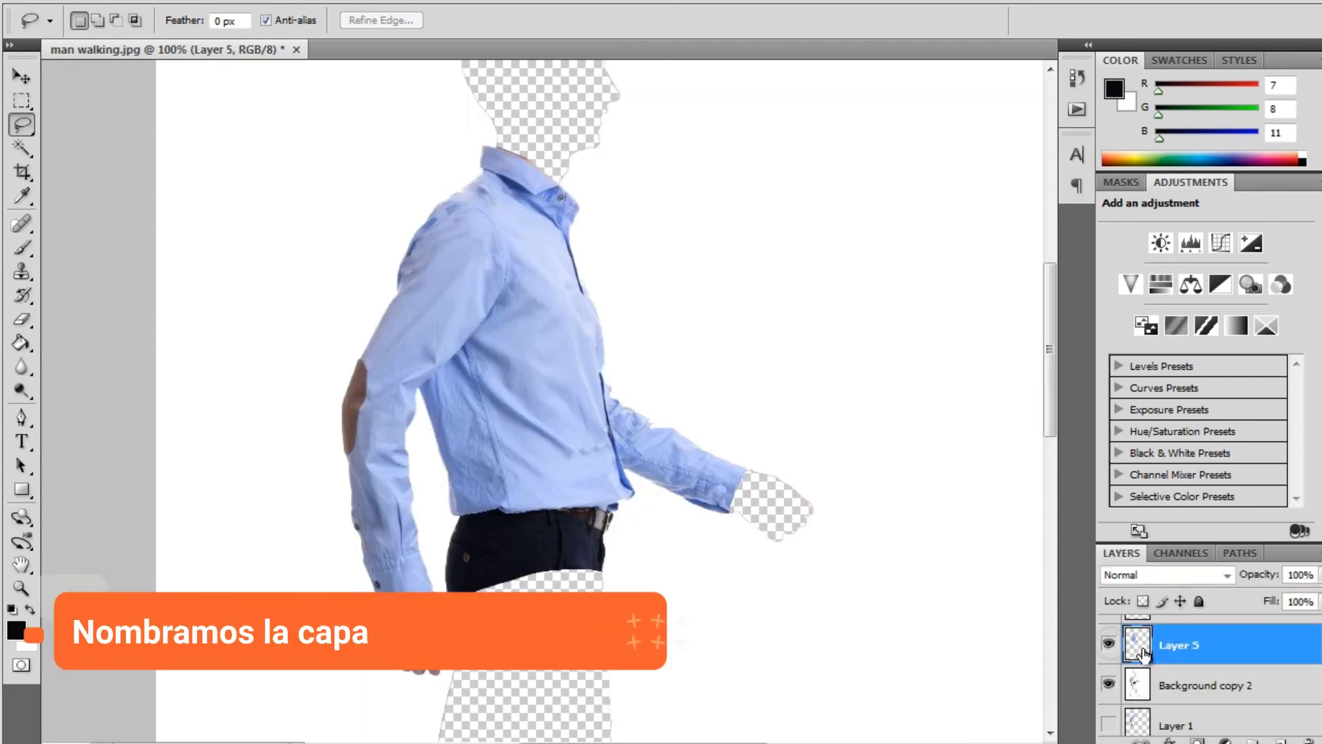
double_click(1186, 647)
text(Torso)
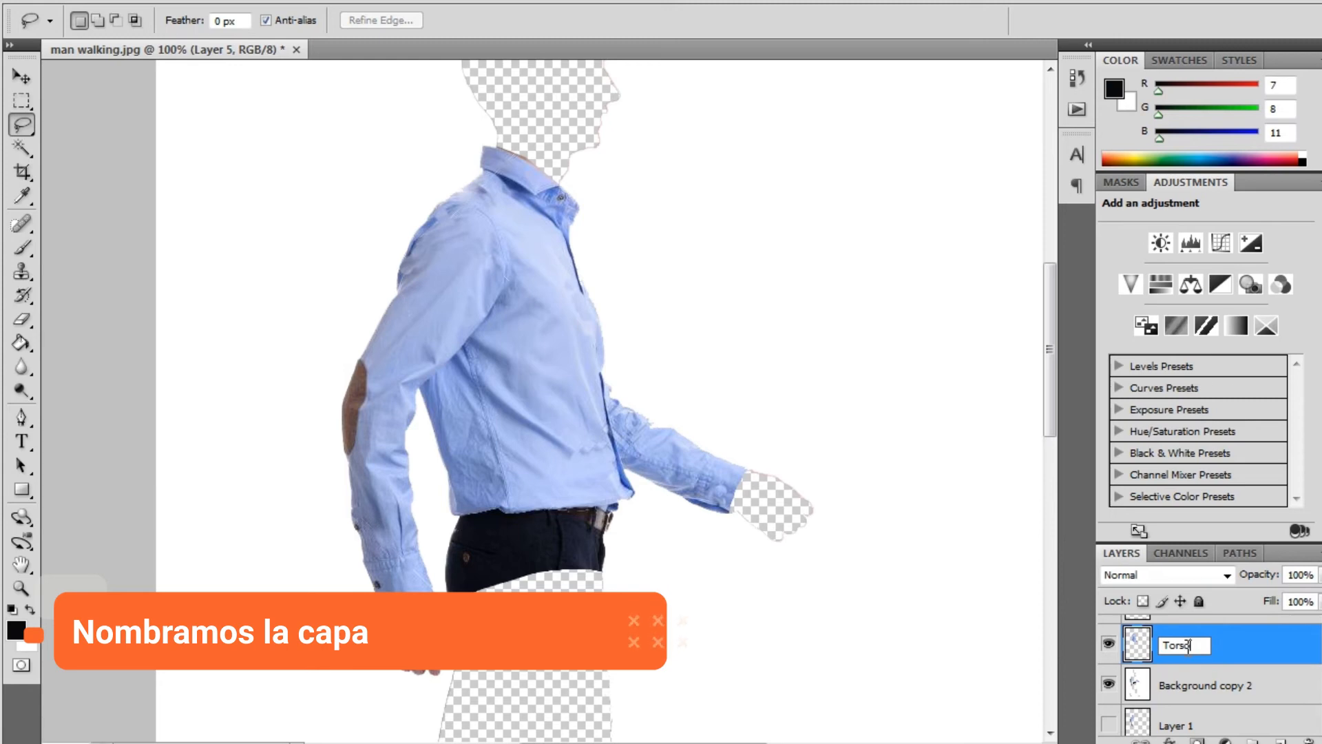
key(Return)
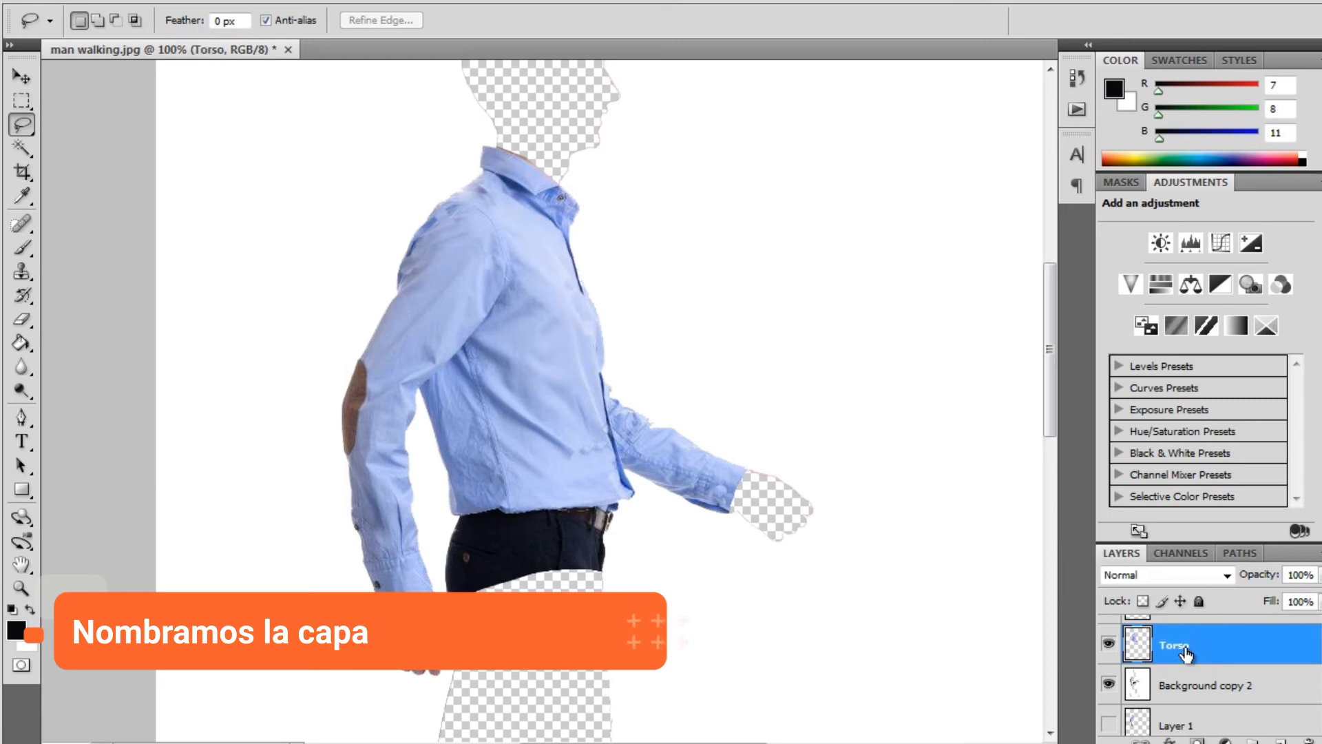
Step: Outline the hip section of the trousers, from belt to leg cut, with a Lasso selection on Background copy 2
click(1182, 689)
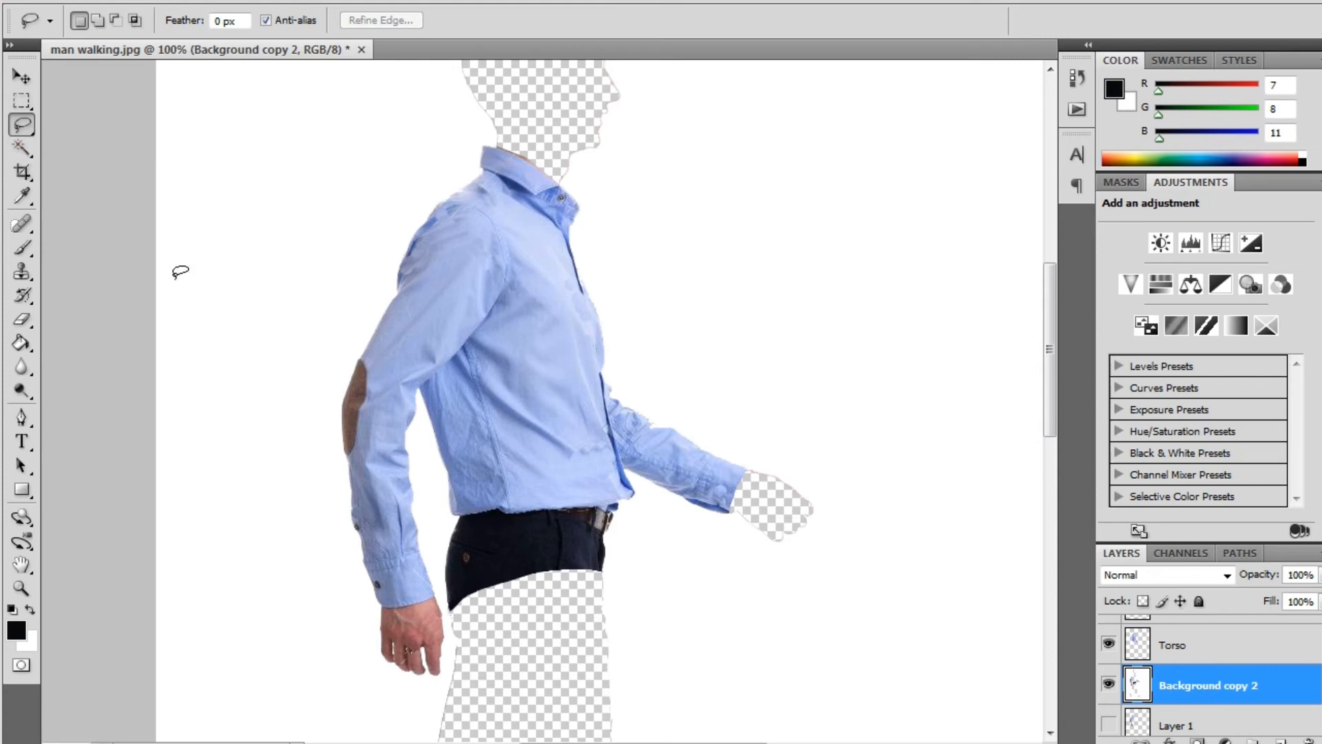
mouse_move(499, 617)
mouse_down()
mouse_move(624, 590)
mouse_move(642, 539)
mouse_move(596, 501)
mouse_move(516, 497)
mouse_up()
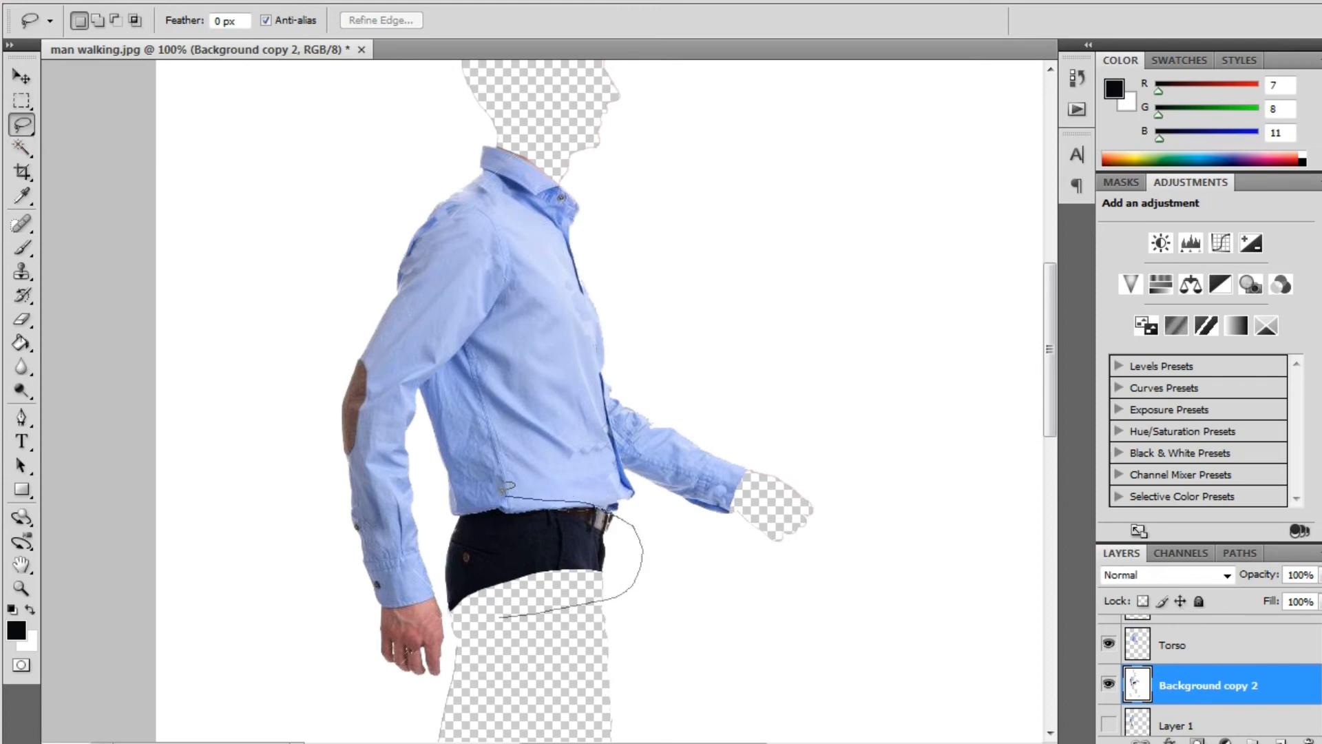
drag(456, 612, 528, 612)
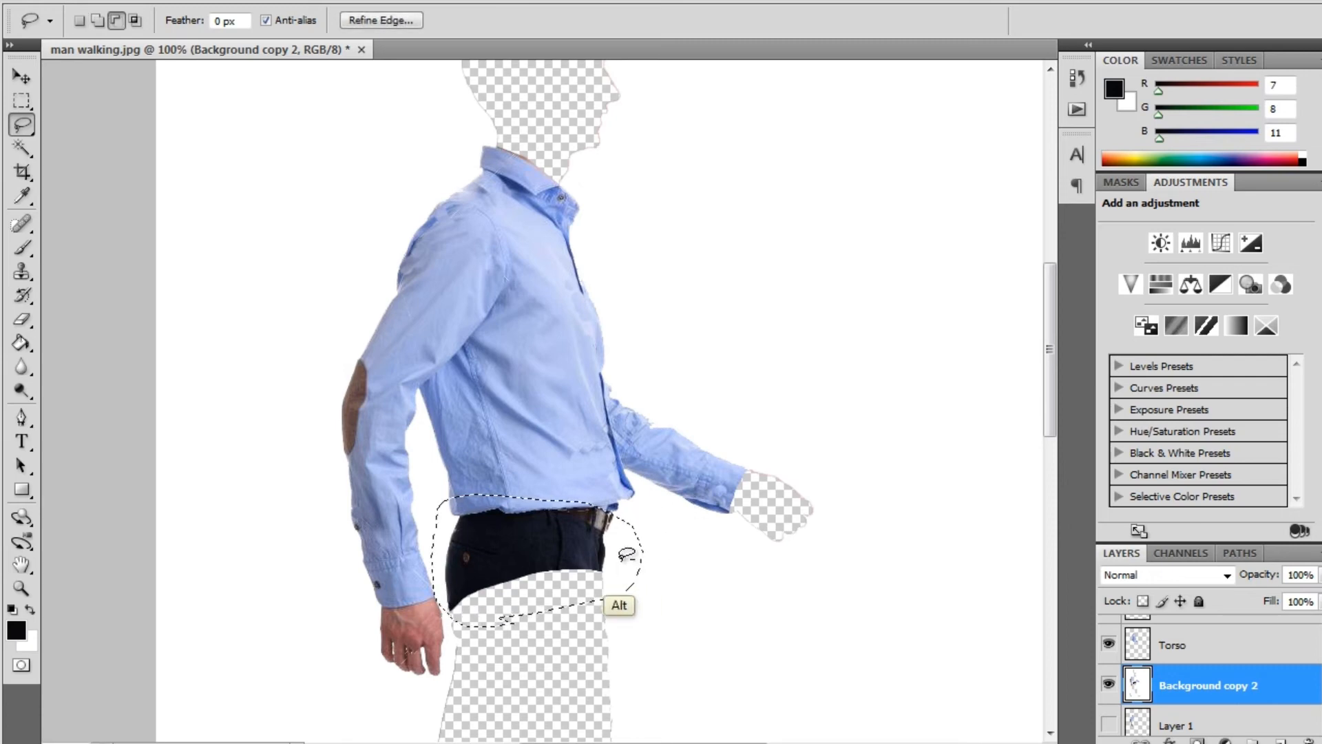
Step: Subtract the white background, the shirt hem area and the empty leg area from the hip selection with the Magic Wand
click(21, 148)
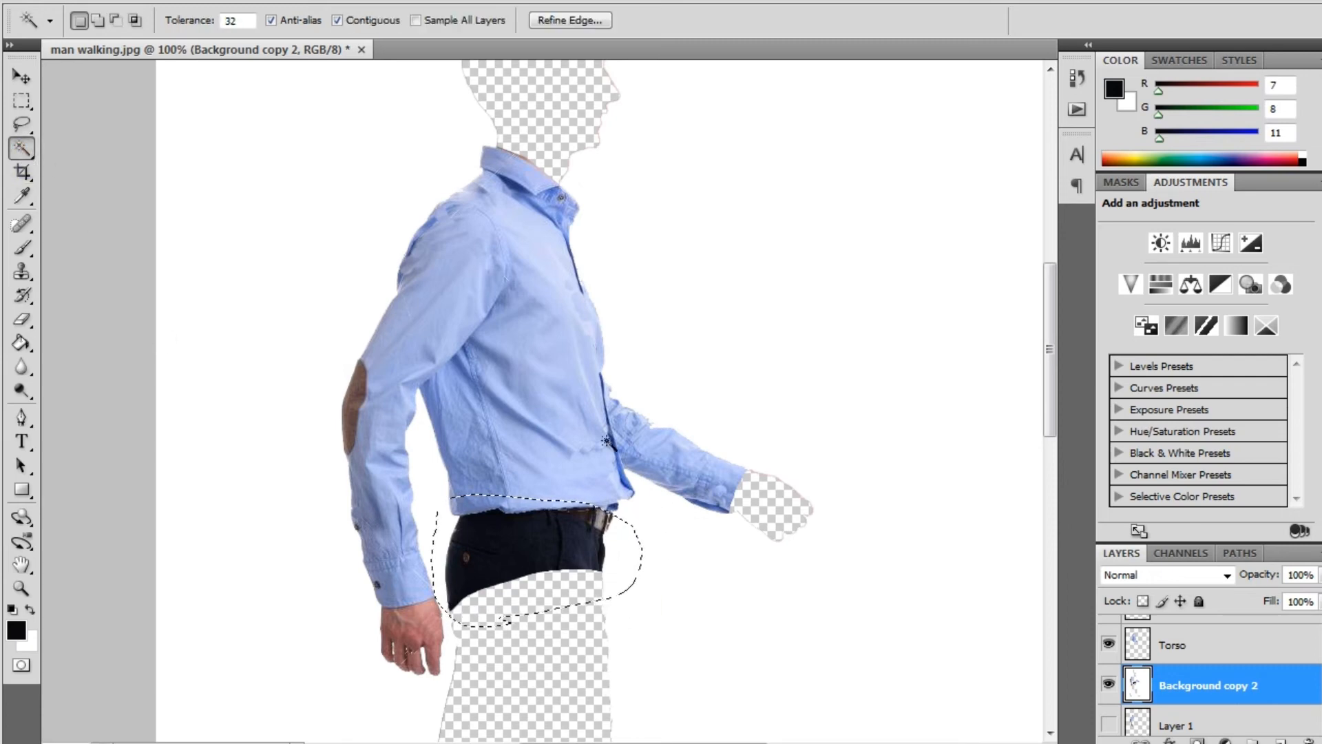
alt+click(627, 545)
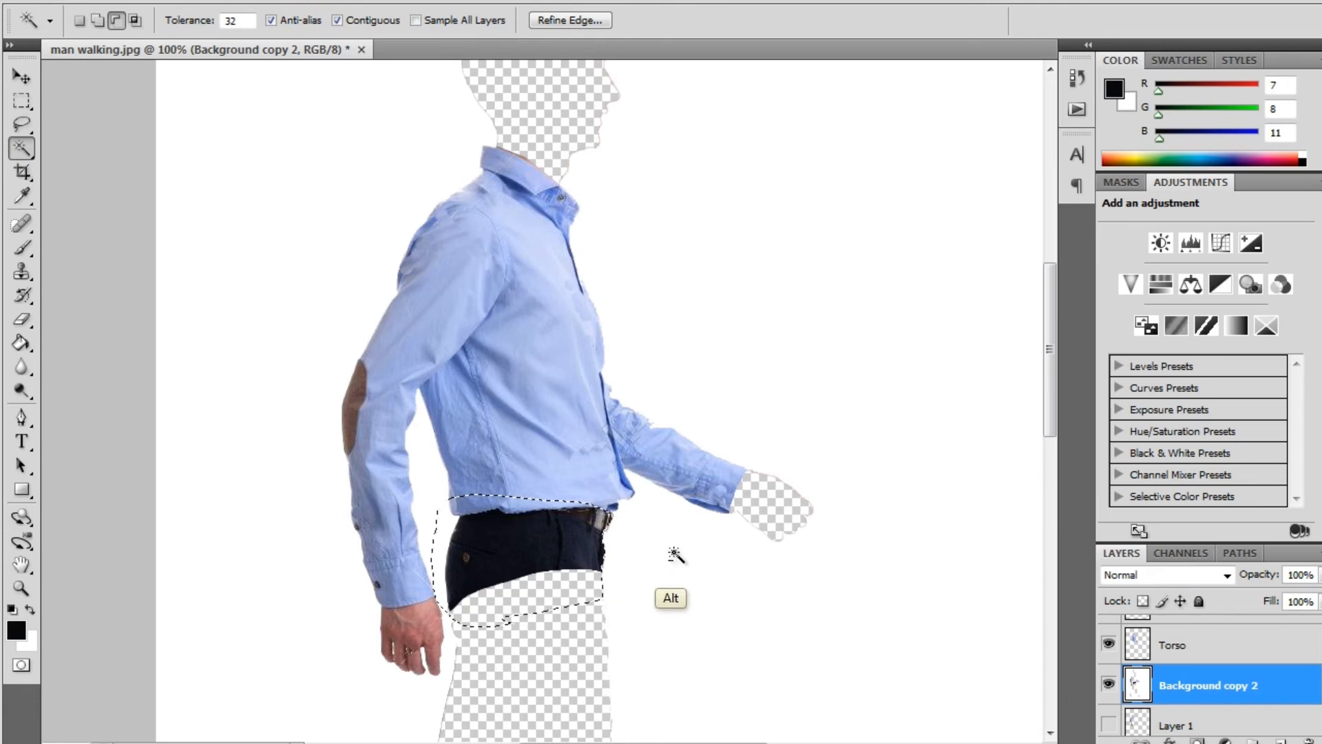
alt+click(523, 501)
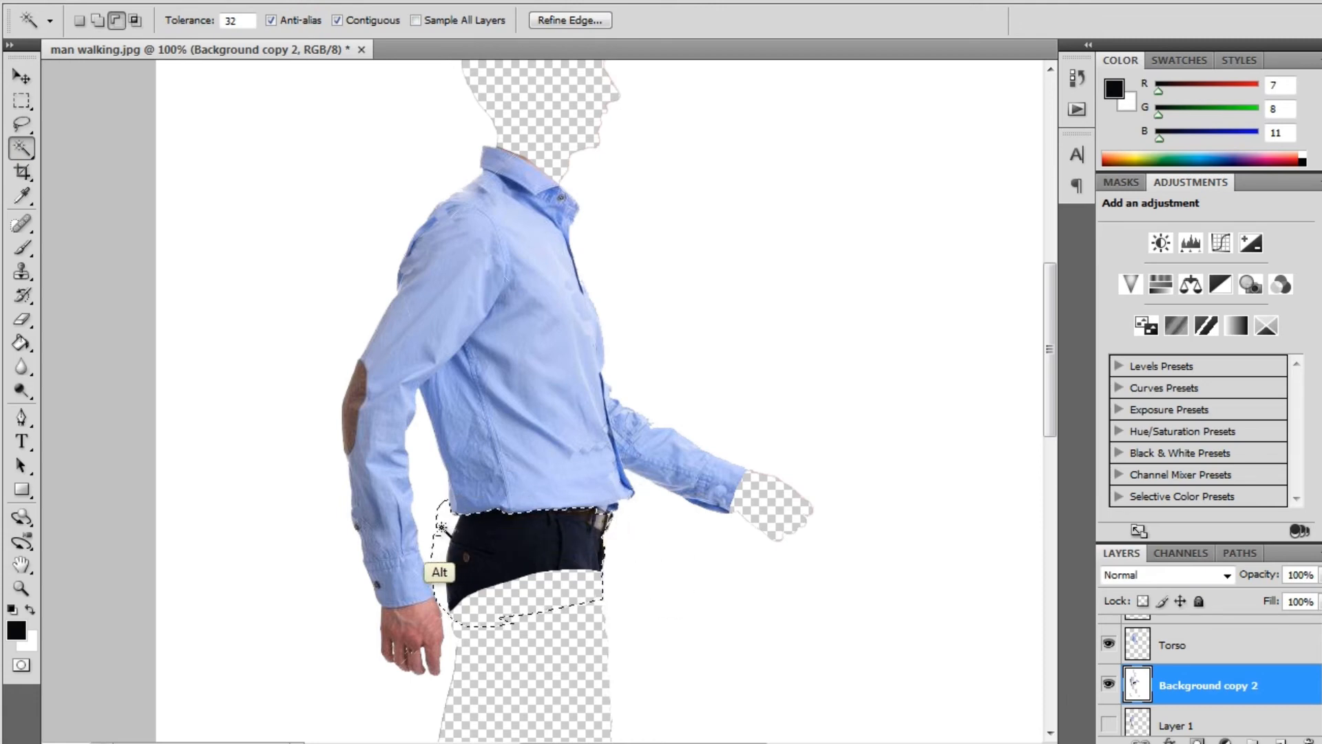
alt+click(549, 600)
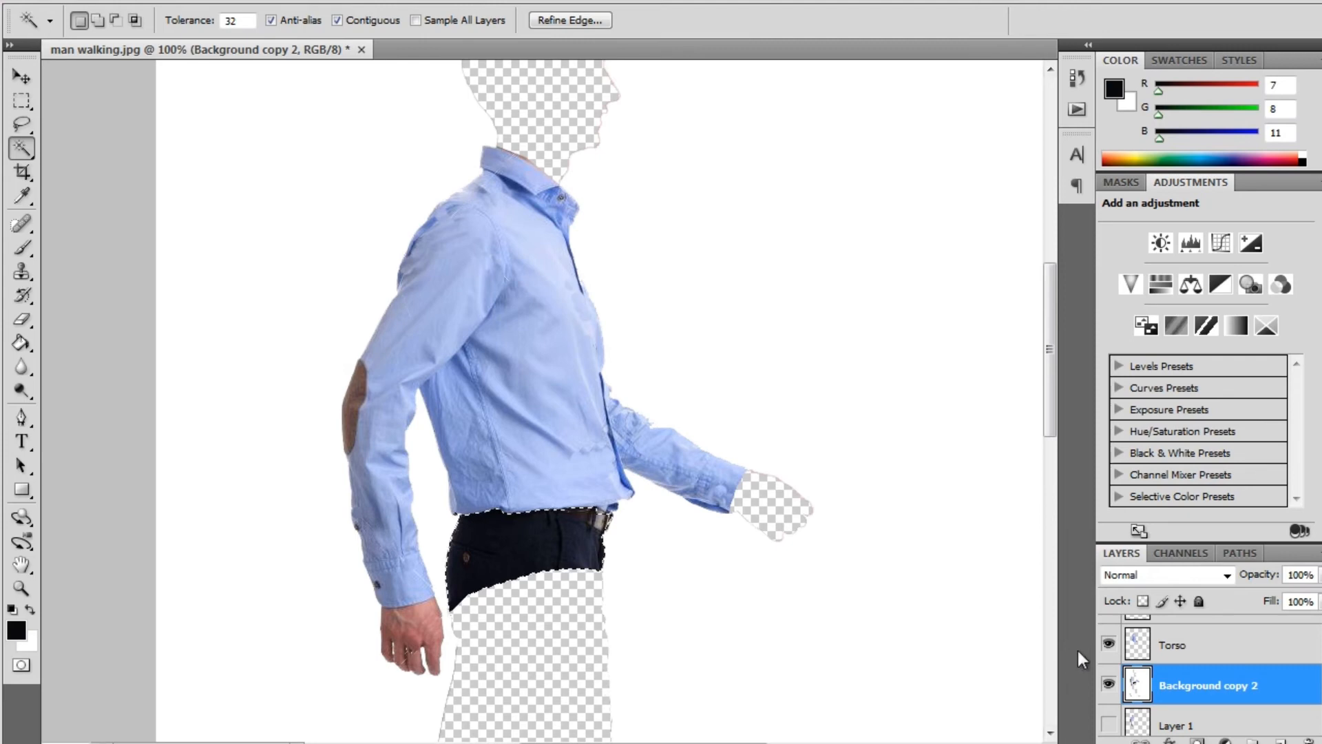
Step: Cut the selected hip section to a new layer and rename that layer cadera
right_click(559, 544)
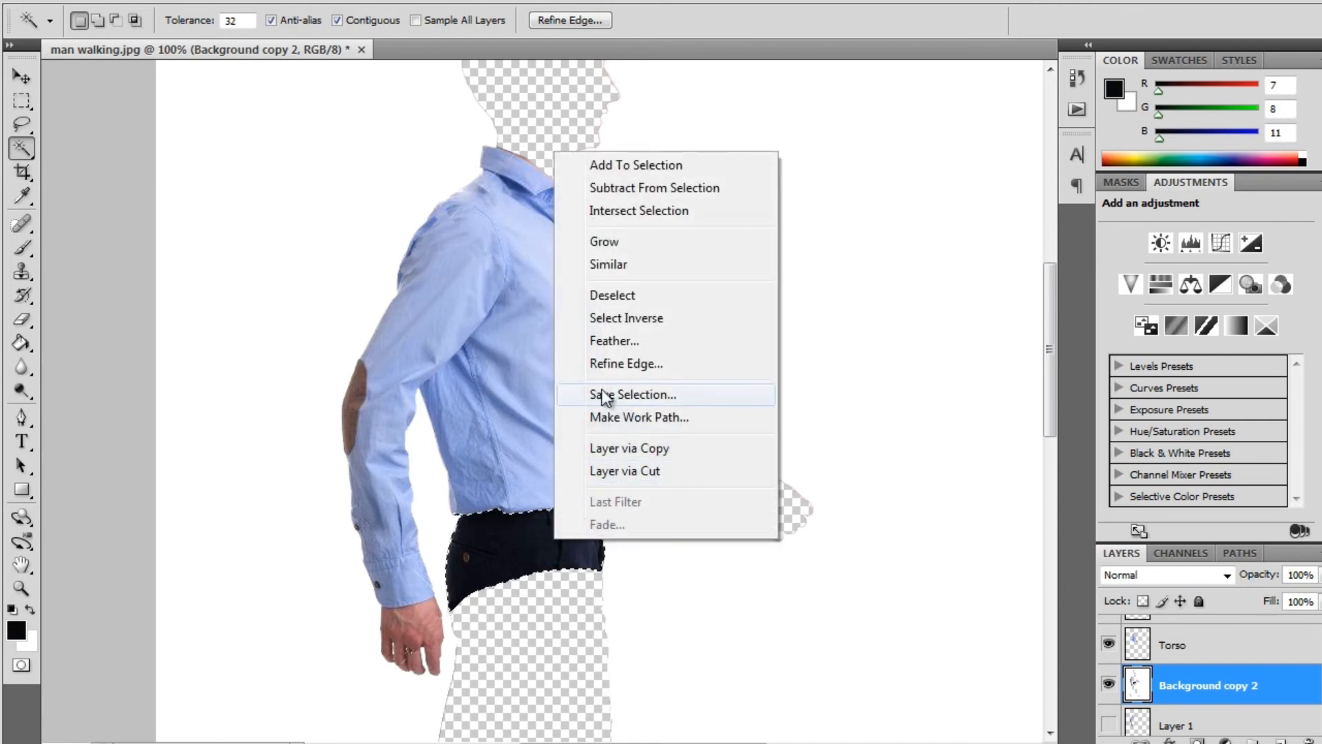
click(655, 471)
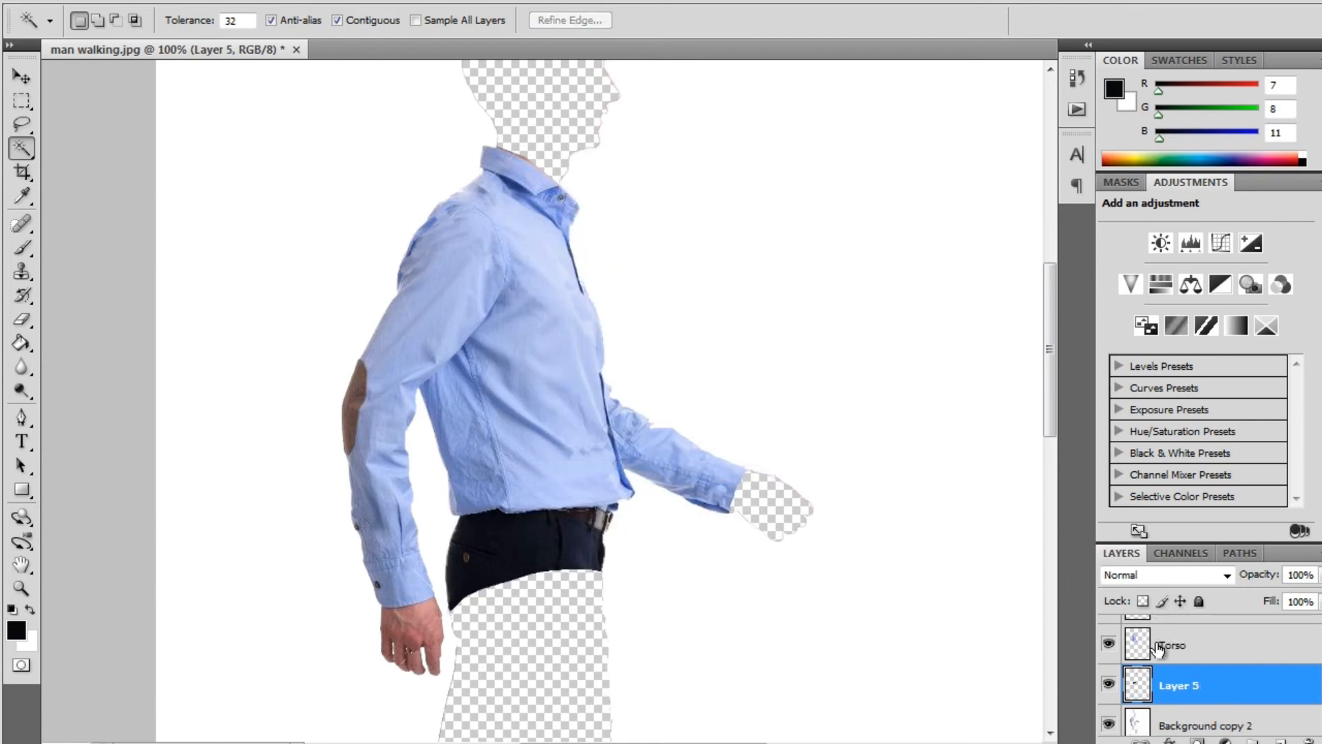
double_click(1180, 689)
text(cadera)
key(Return)
Step: Hide the cadera and Torso layers and toggle Background copy 2's visibility to check what remains on it
scroll(1211, 685, down, 1)
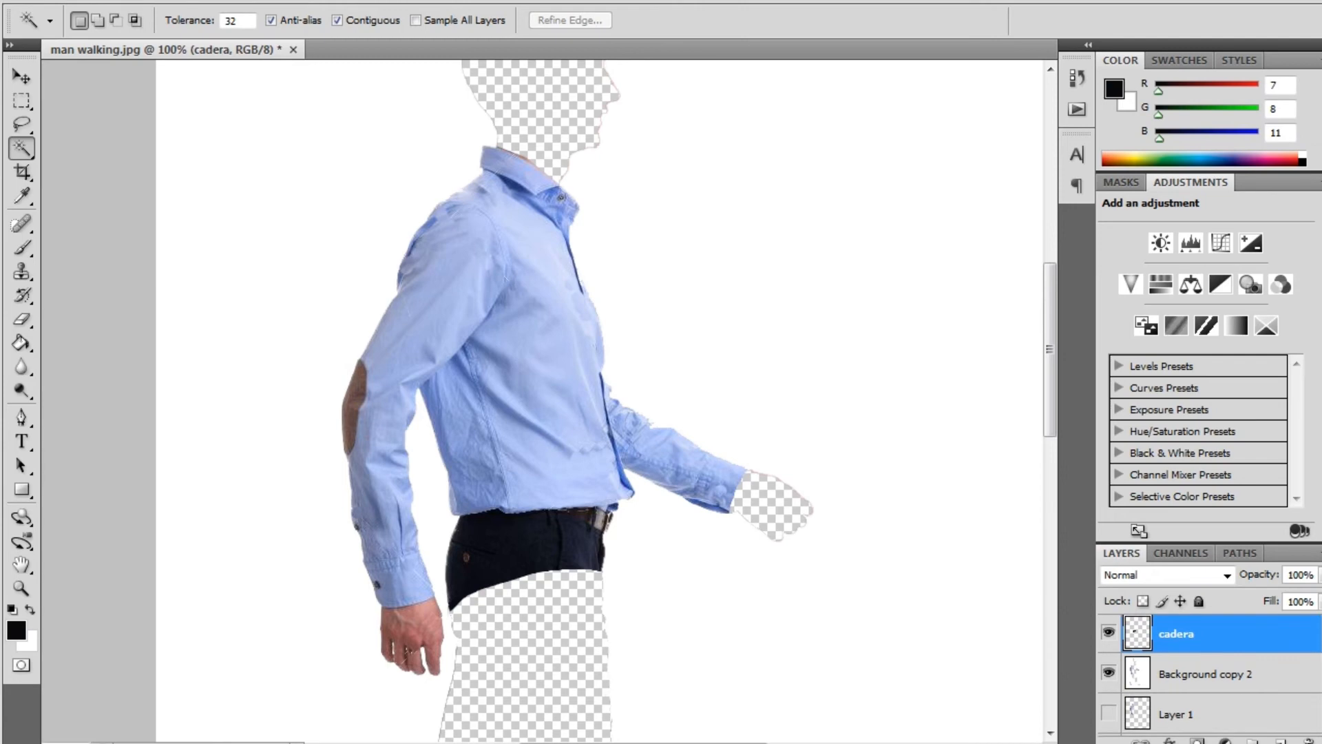
click(1127, 673)
click(1109, 634)
click(1109, 673)
click(1108, 673)
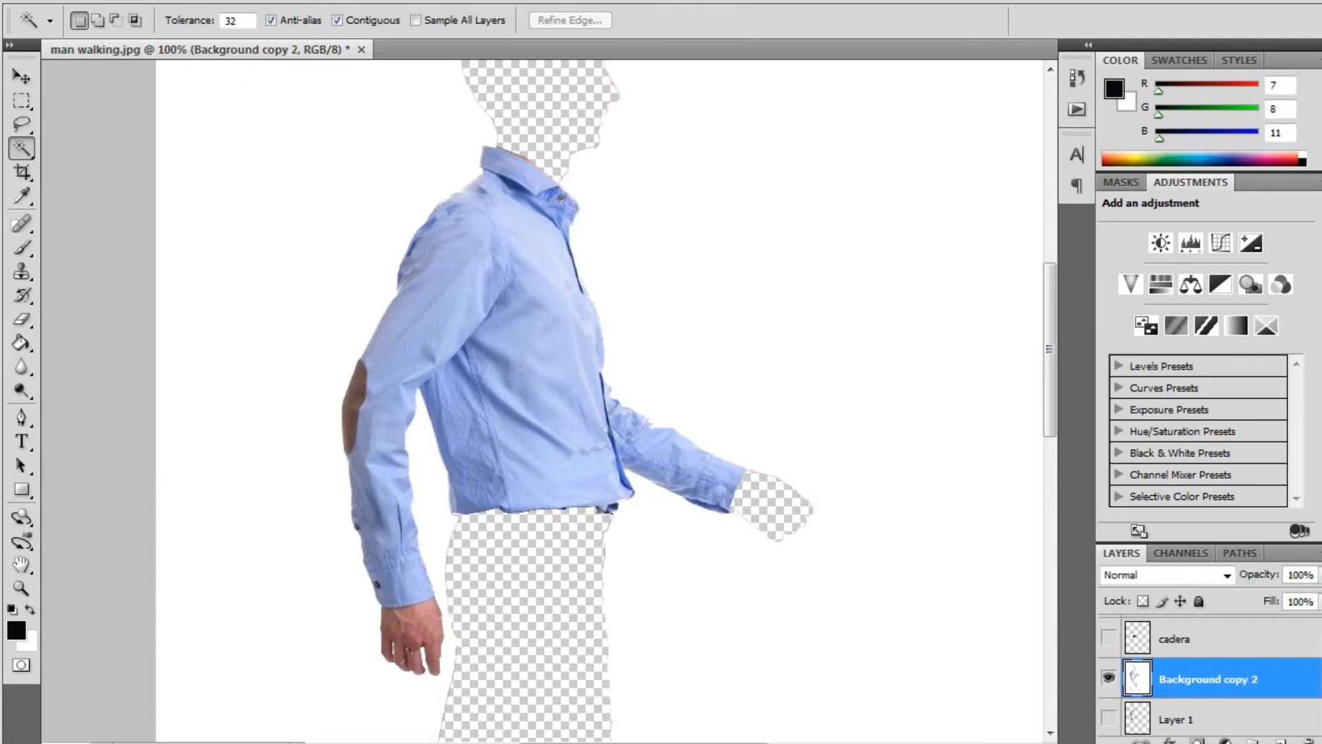
scroll(1109, 661, up, 1)
click(1109, 636)
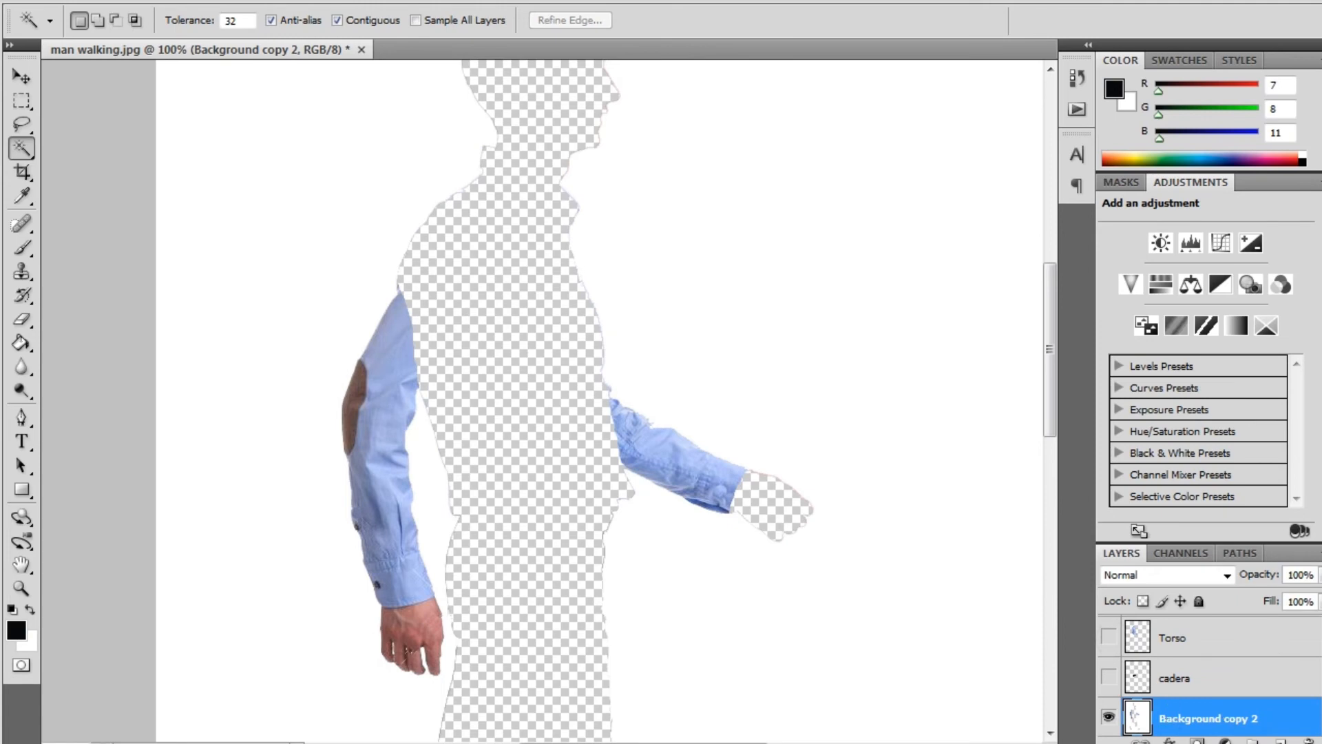
scroll(1108, 661, down, 1)
click(1109, 679)
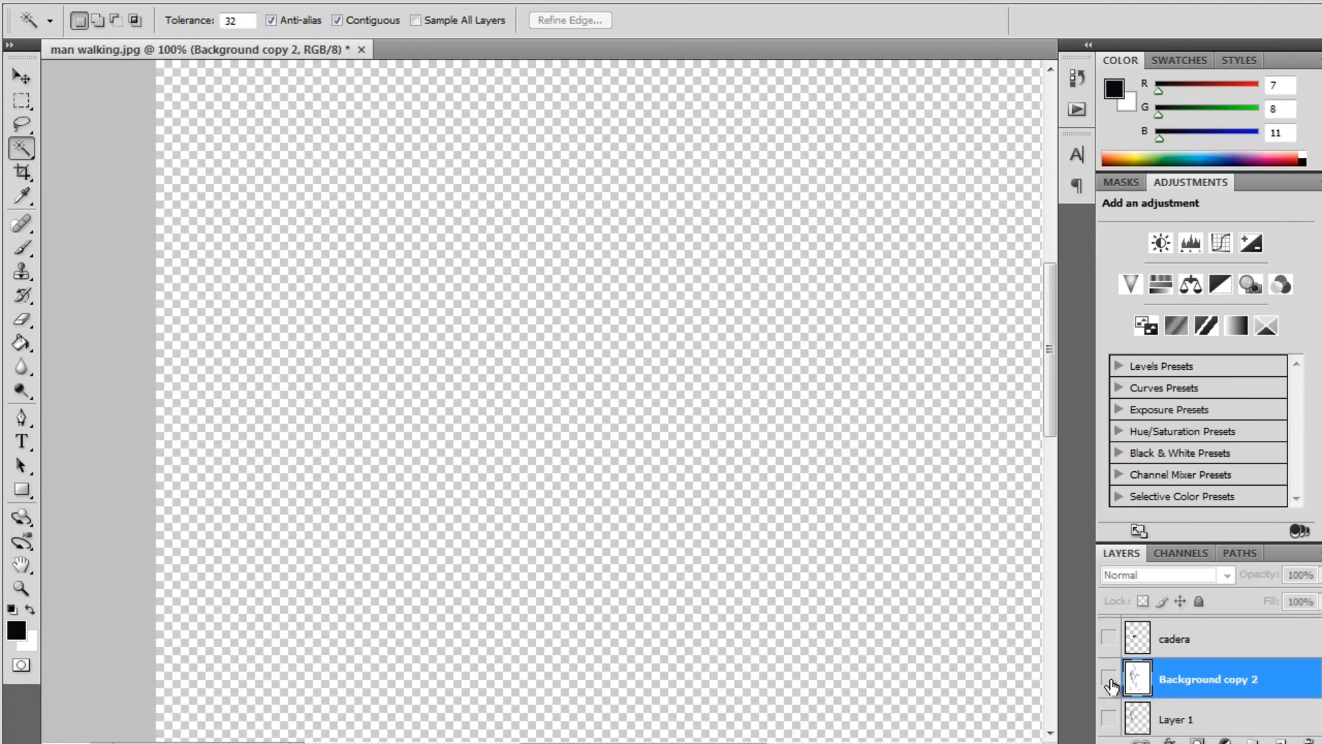
click(1109, 679)
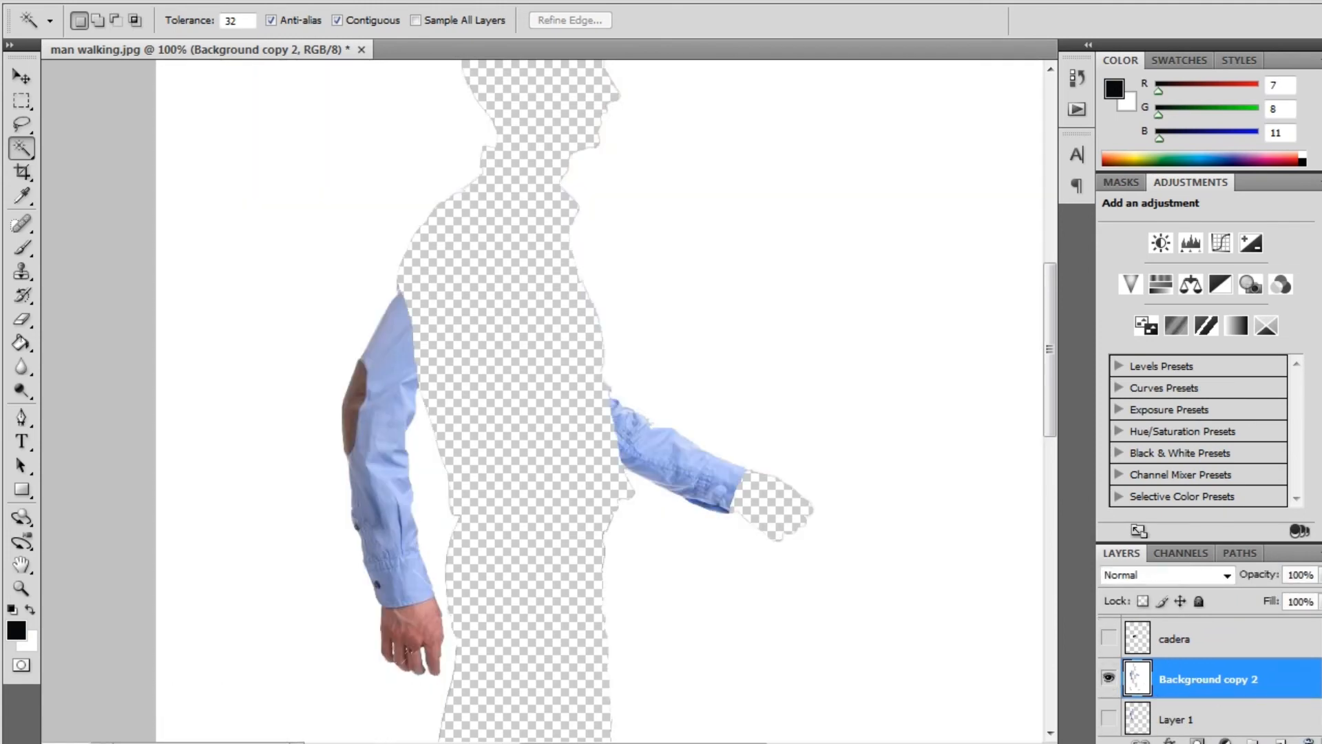
Step: Delete the Background copy 2 and Background copy layers
click(1311, 740)
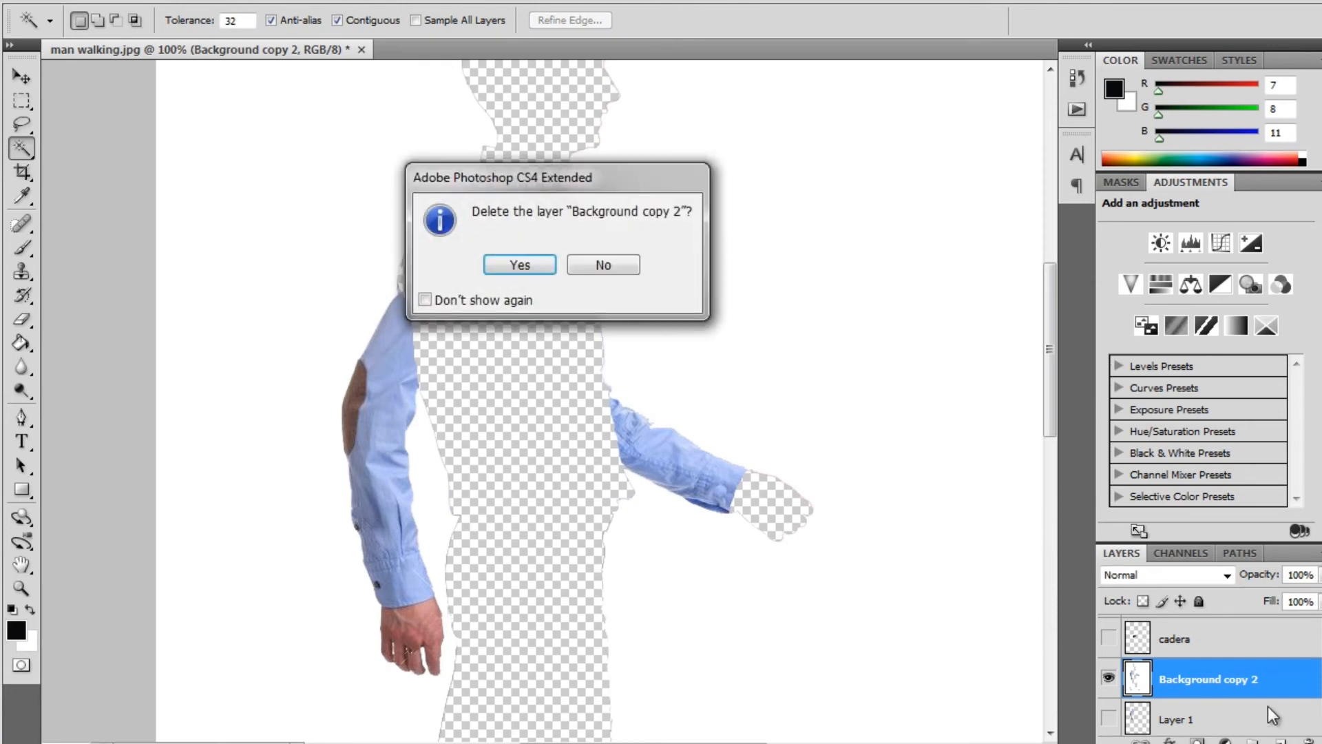
click(532, 266)
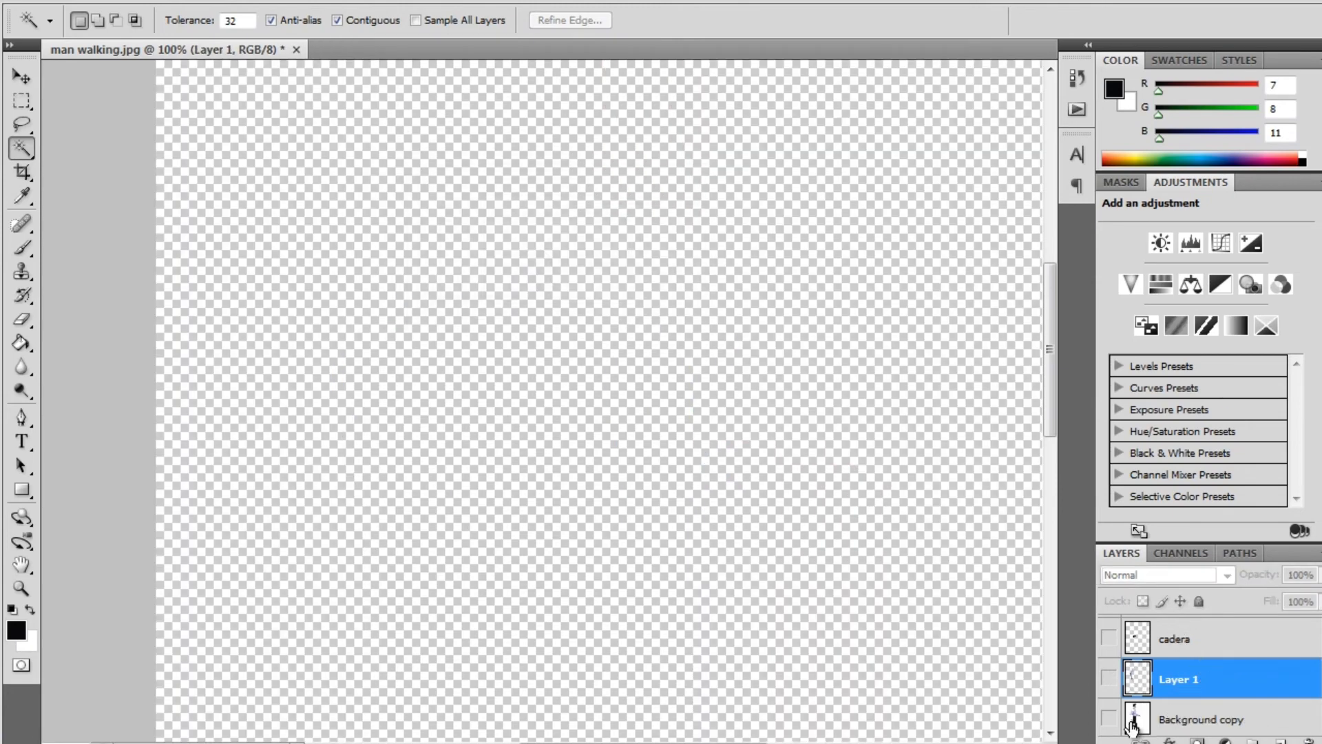
click(1198, 720)
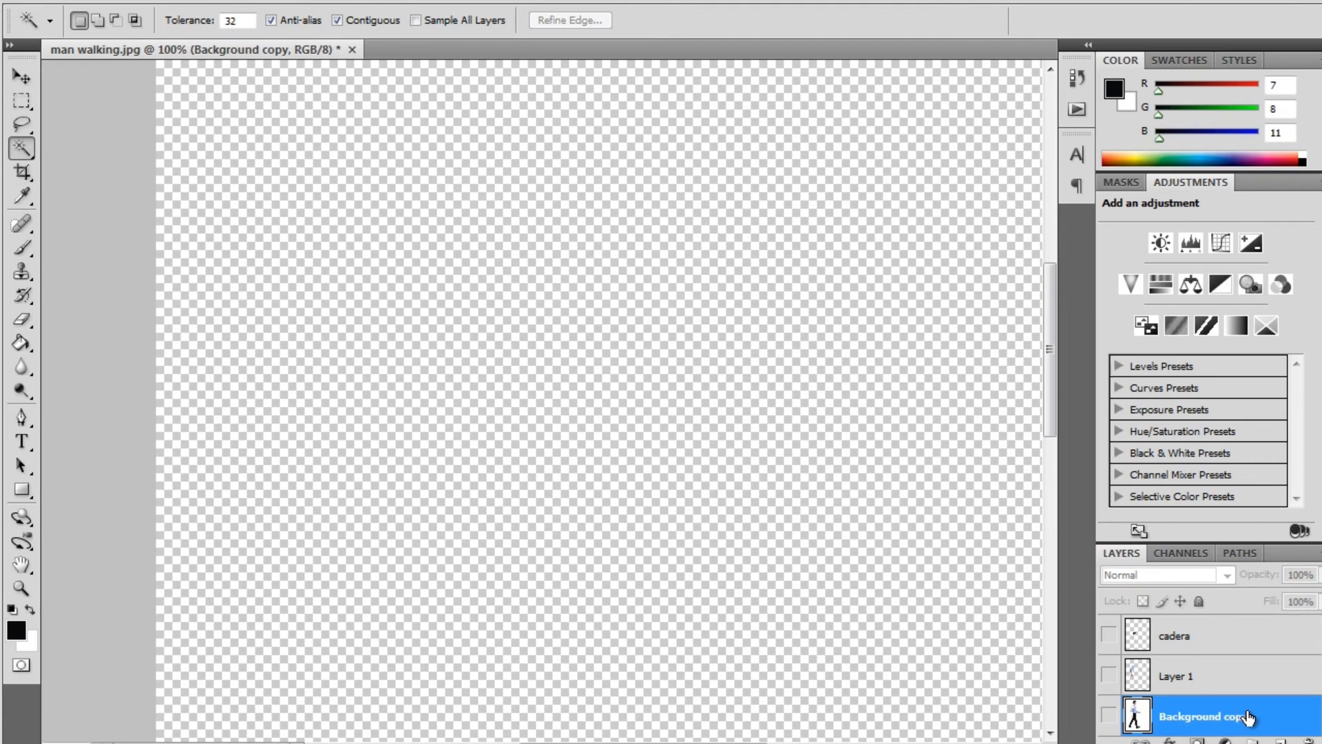
drag(1259, 719, 1310, 741)
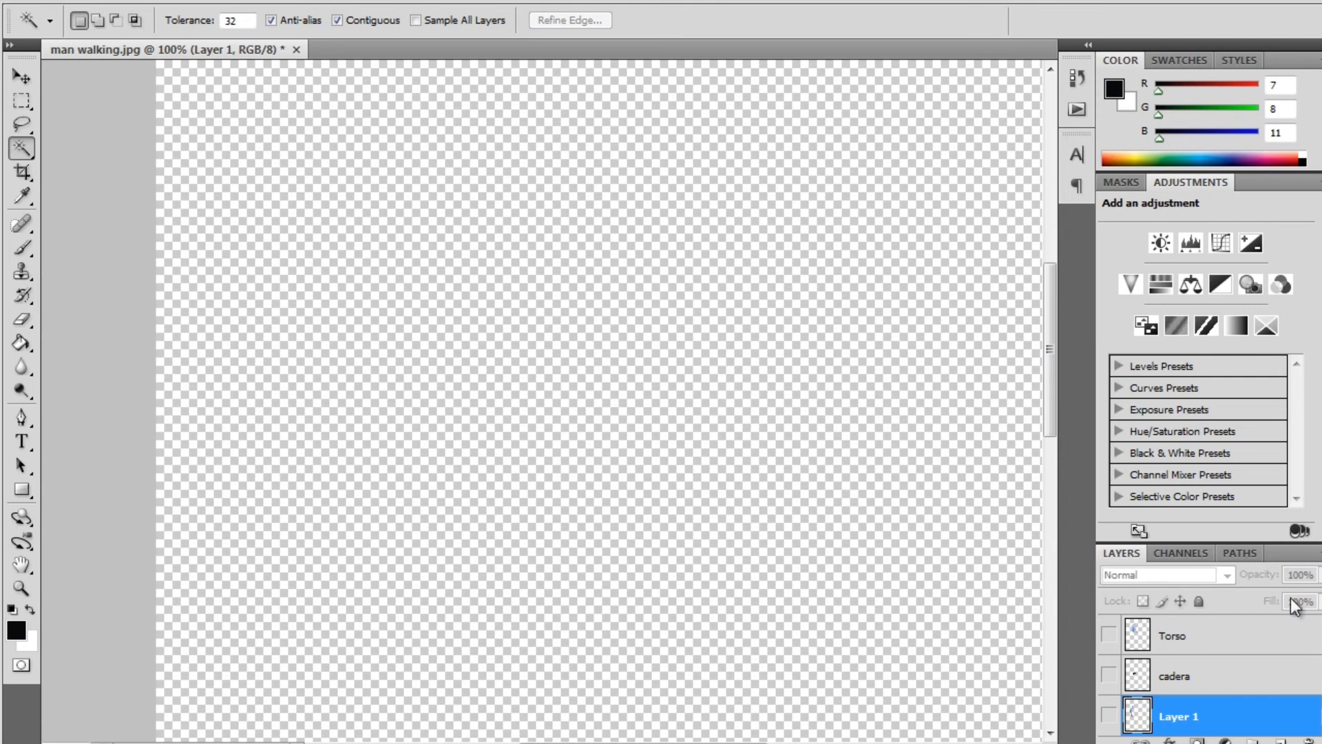
Step: Show Layer 2, which holds the head, and rename it Cabeza
scroll(1209, 675, down, 3)
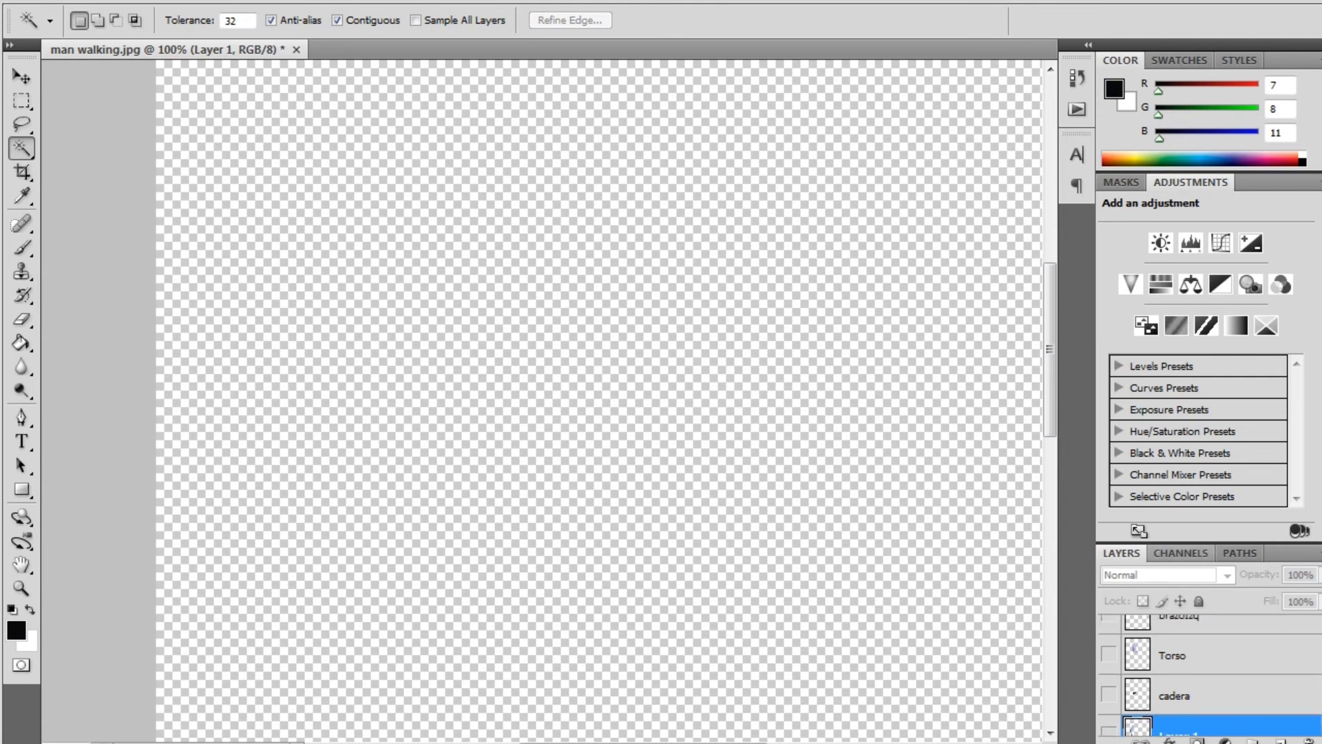
scroll(1208, 675, down, 1)
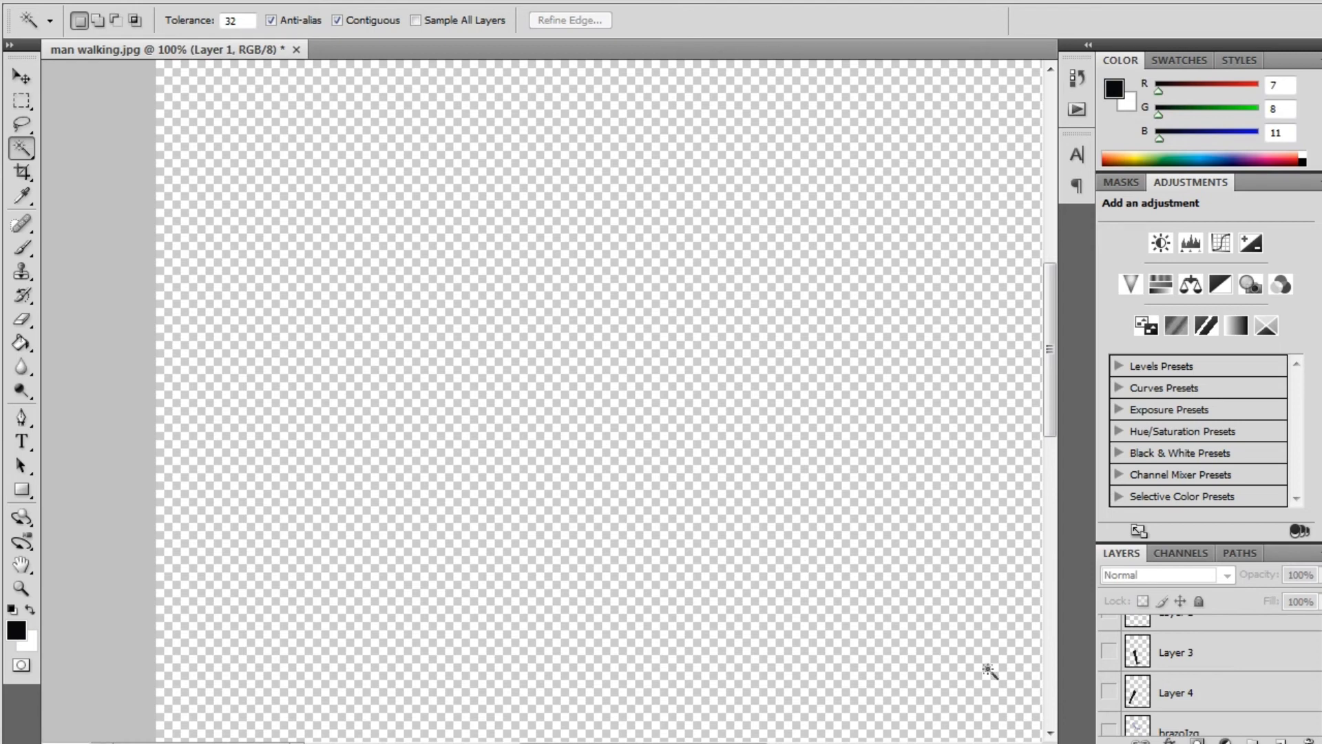
scroll(1171, 661, up, 1)
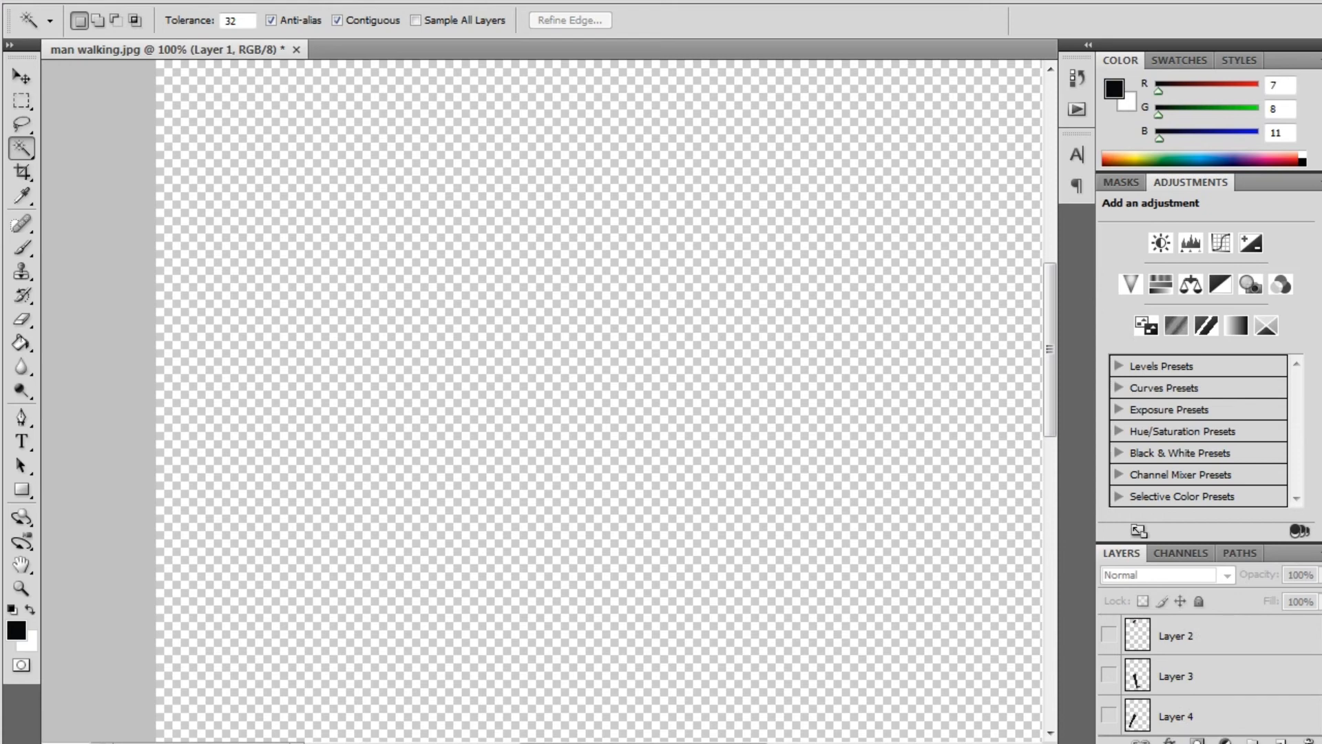
click(1109, 635)
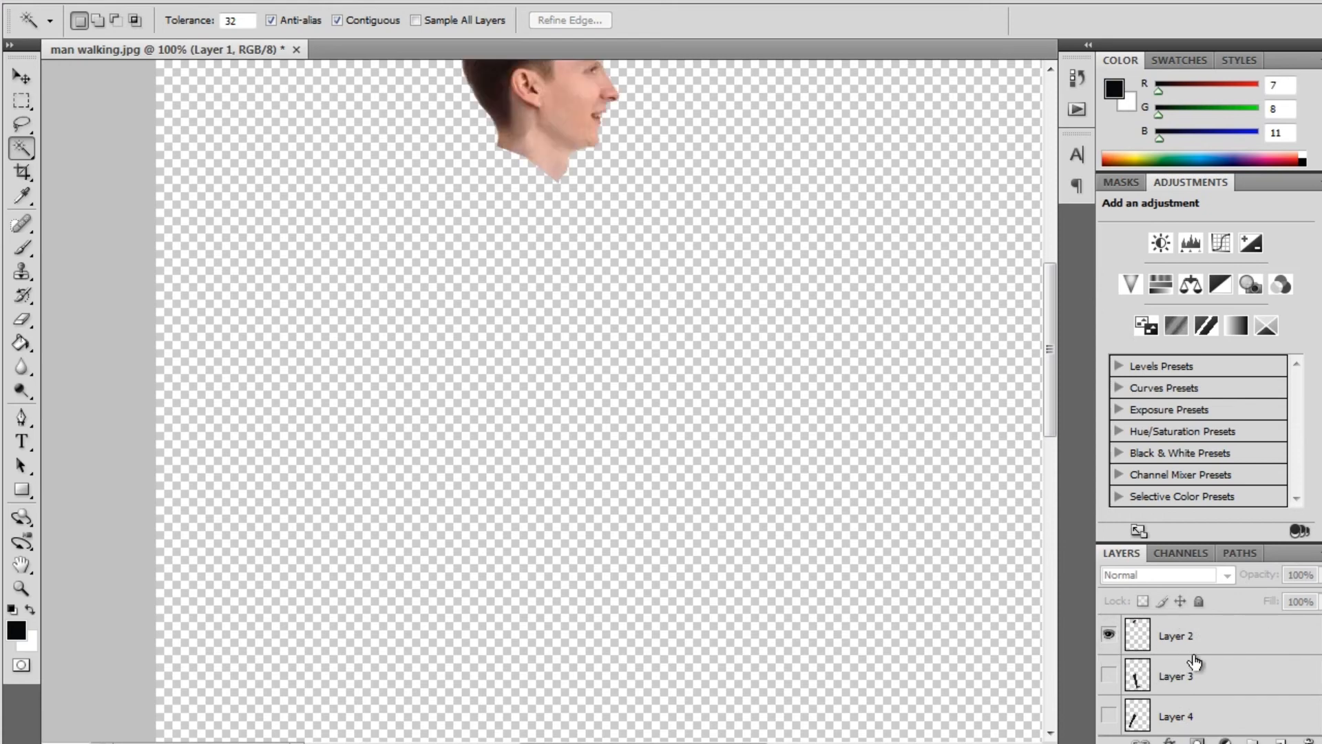
double_click(1180, 638)
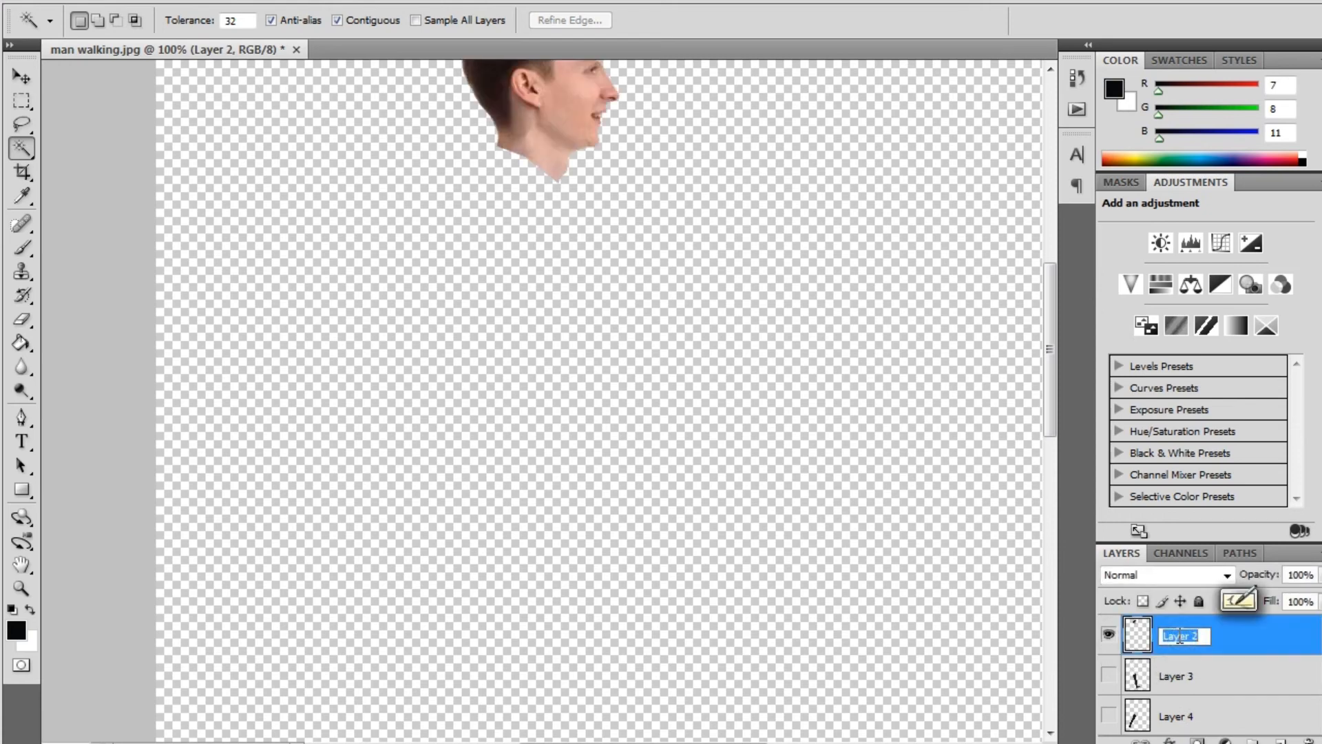
text(Cabeza)
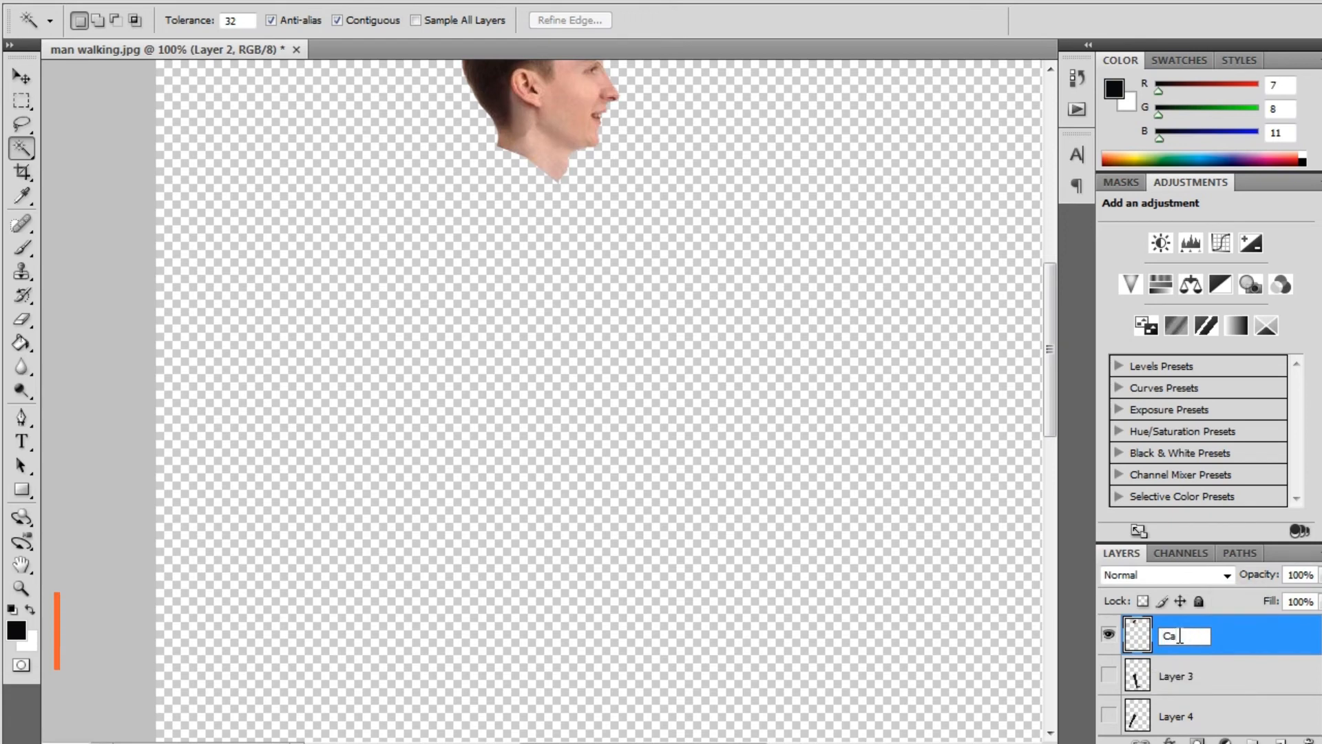
key(Return)
Step: Show the two leg layers, renaming Layer 3 to PiernaDer and Layer 4 to PiernaIzq
scroll(1171, 661, down, 1)
click(1109, 641)
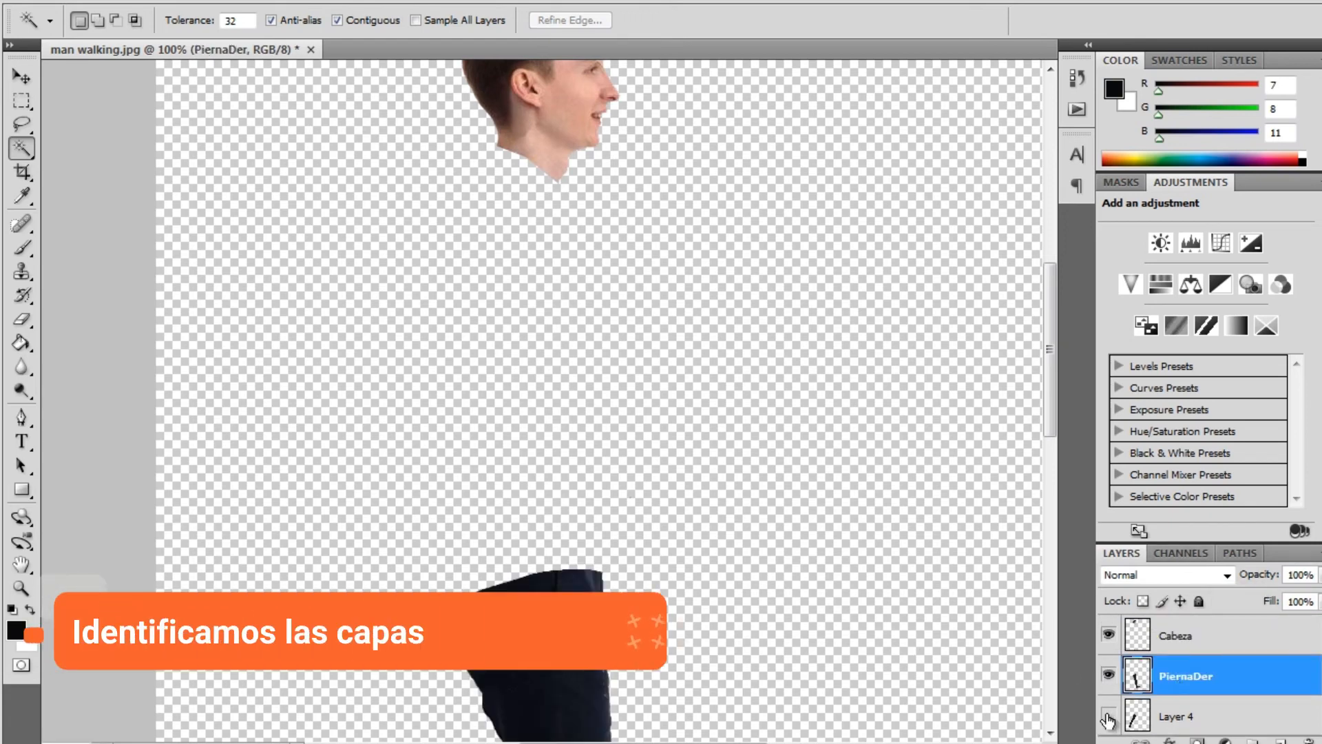
click(1109, 717)
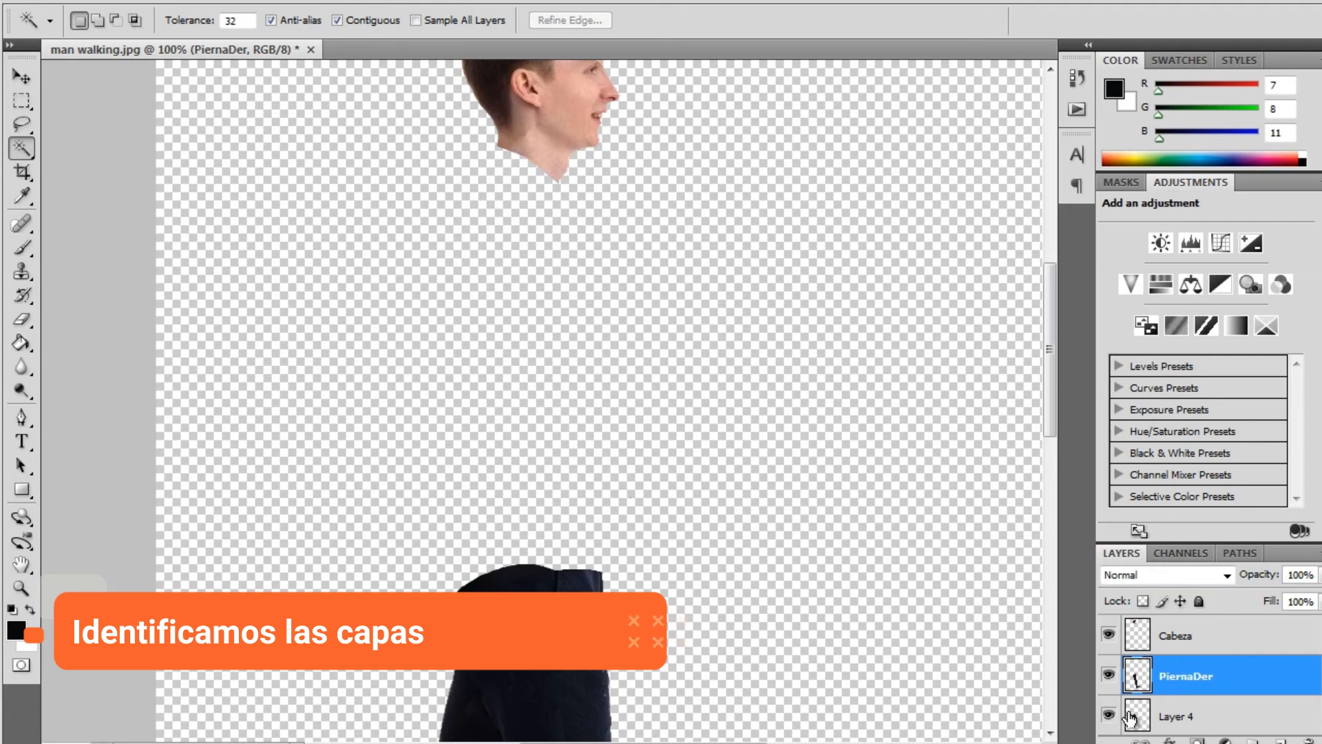
click(1194, 720)
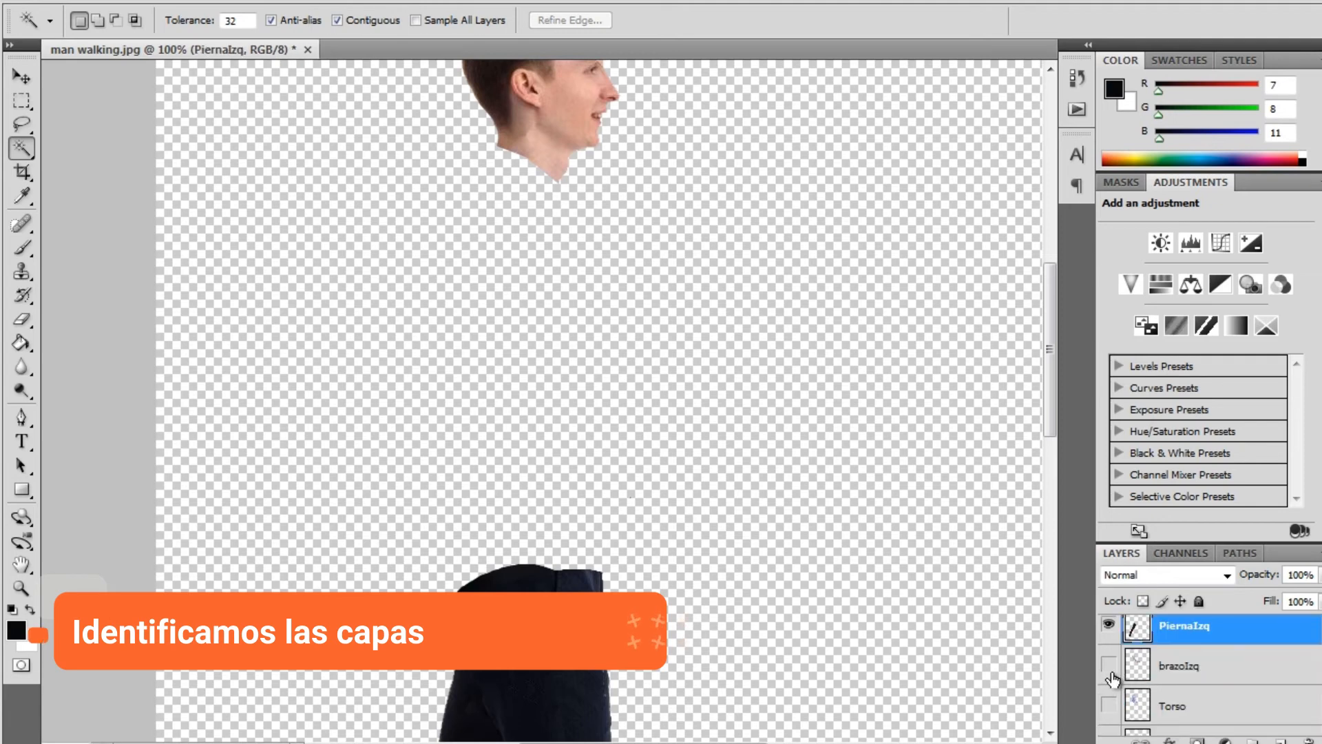
Step: Show the brazoIzq and Torso layers and move brazoIzq directly below Torso in the layer order
click(1108, 665)
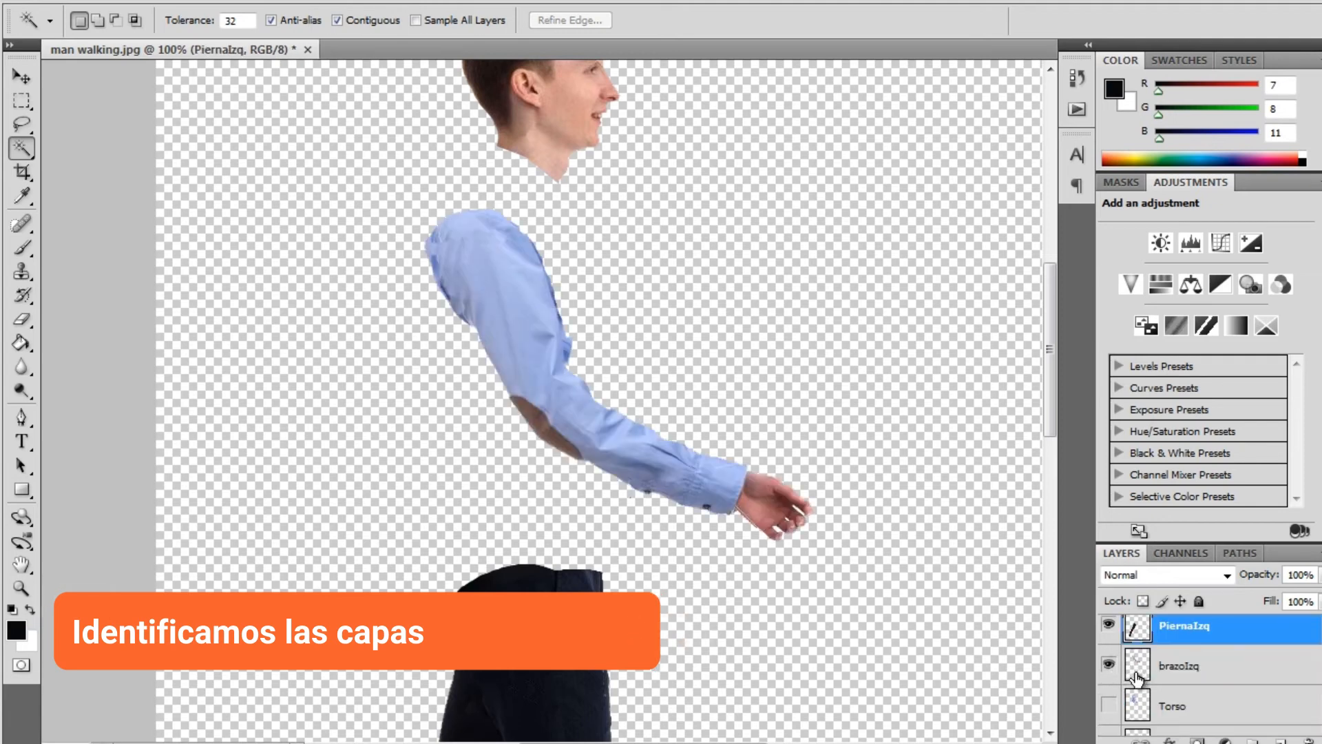
click(1109, 704)
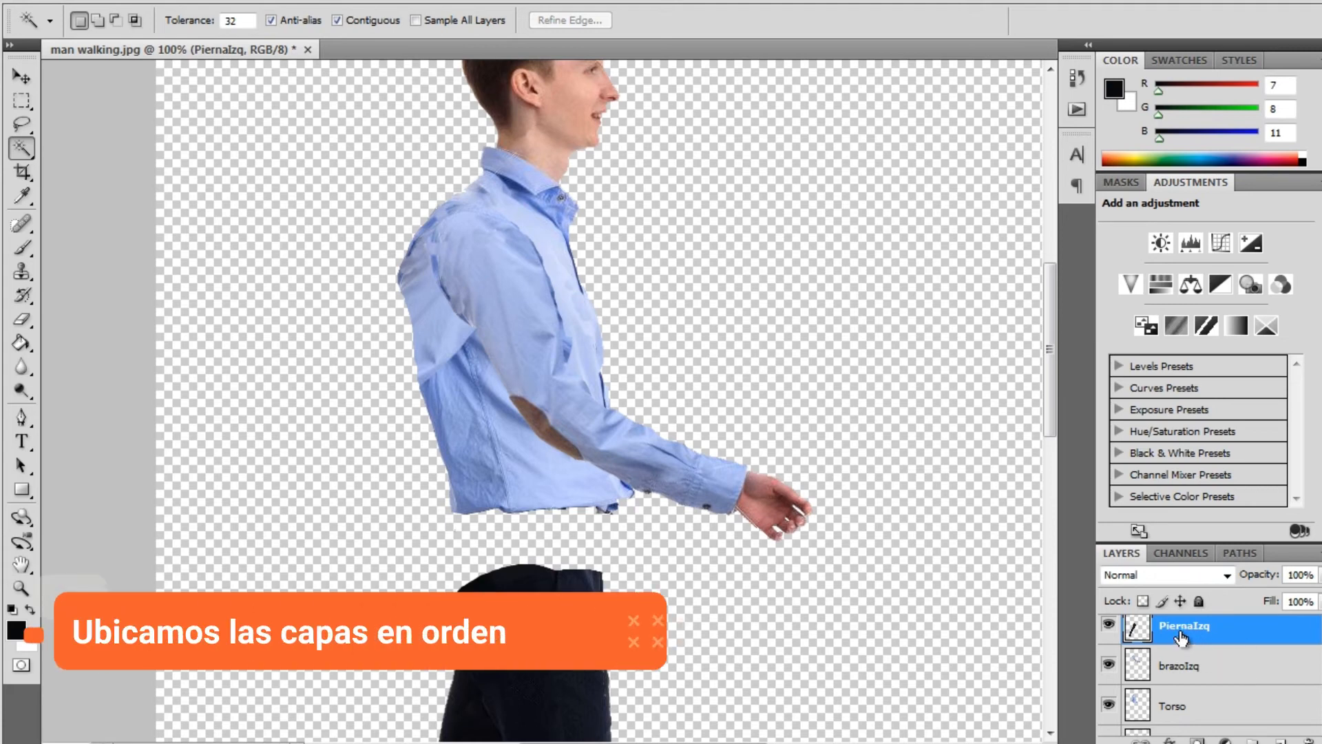
drag(1184, 637, 1187, 706)
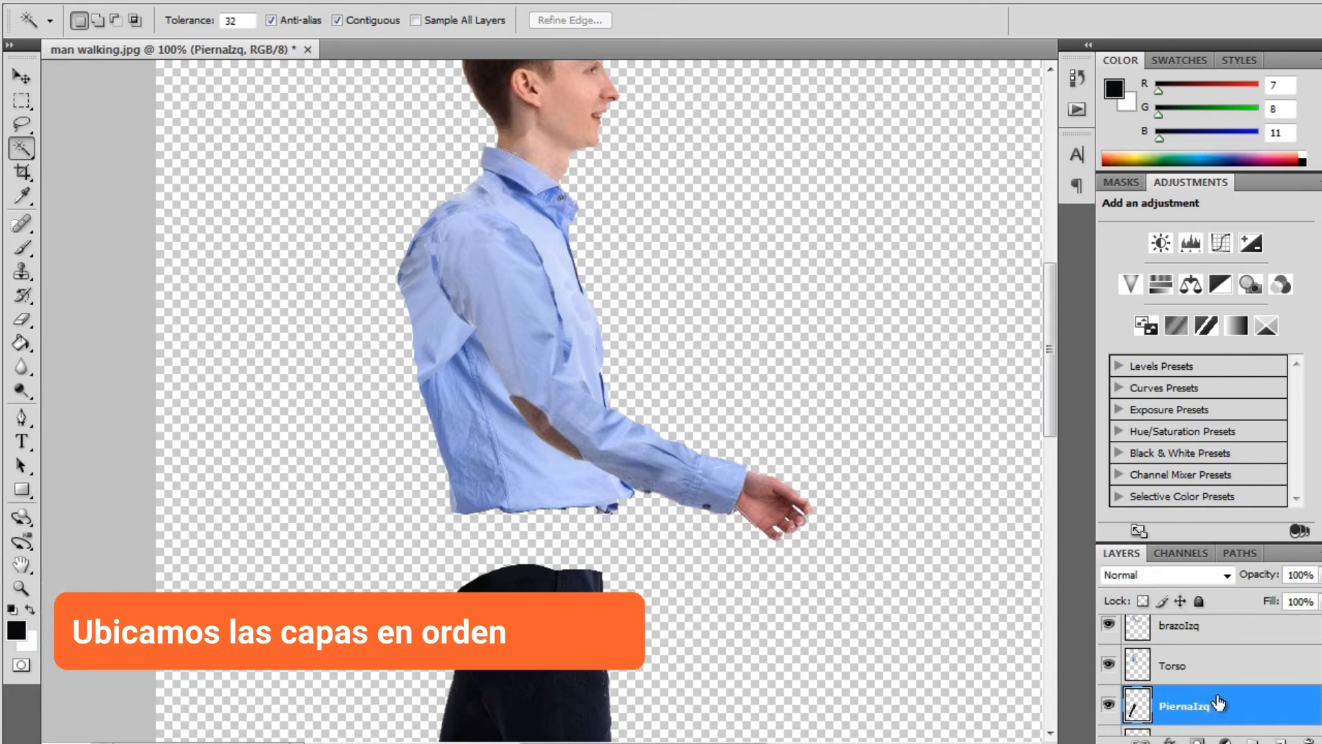
key(ctrl+z)
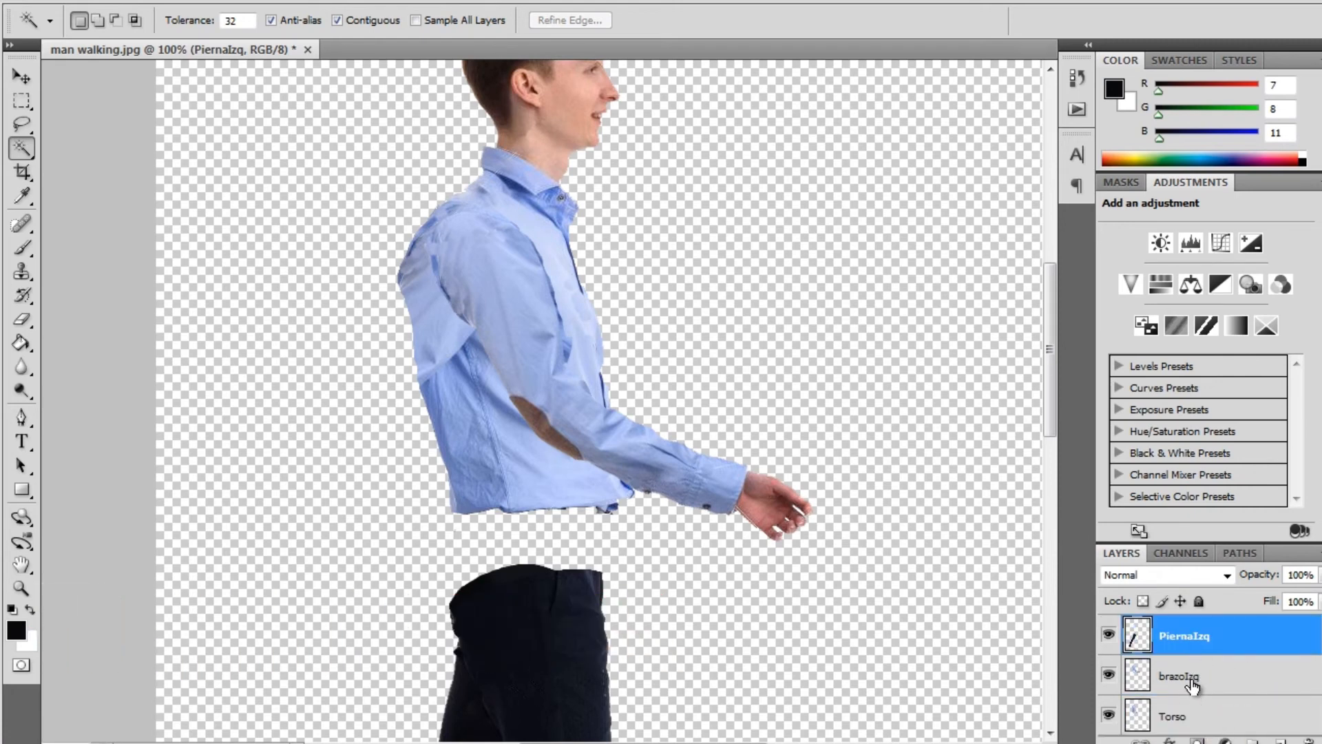
drag(1190, 680, 1208, 720)
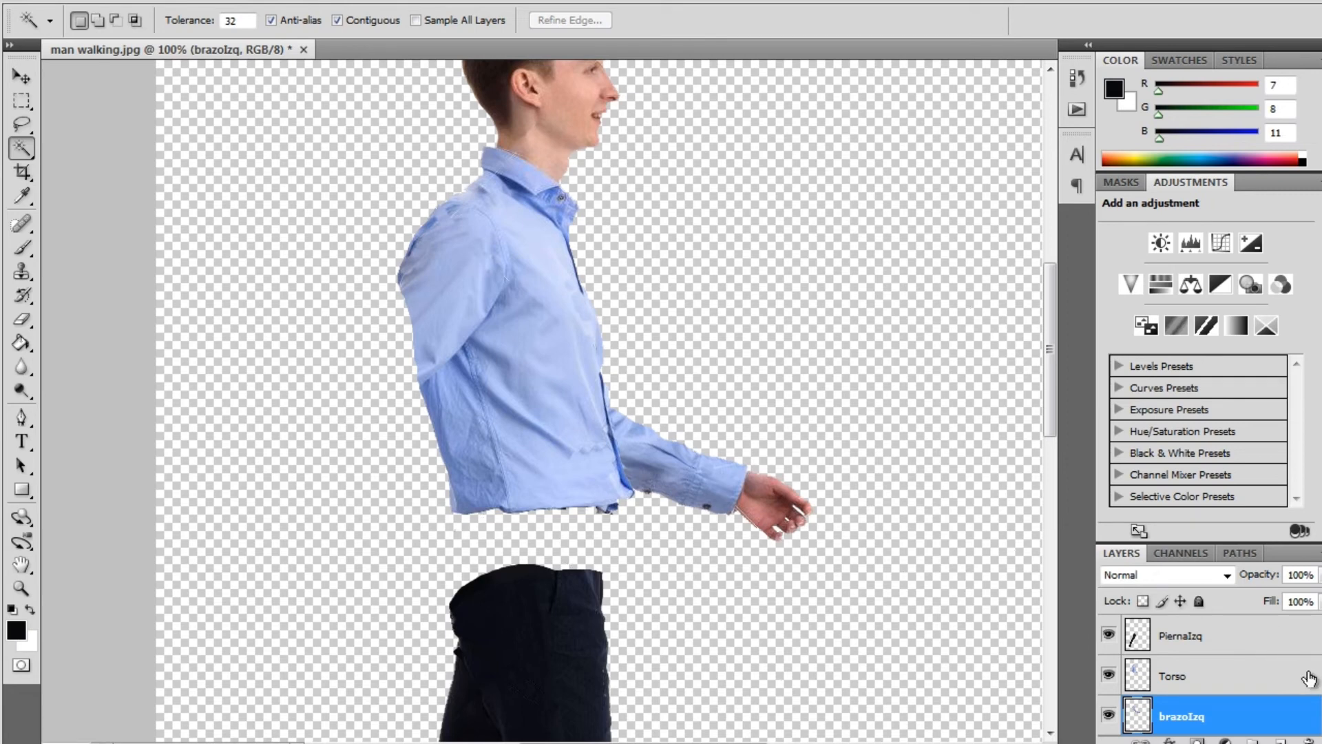
Step: Show the cadera layer and the rear arm on Layer 1, and select Layer 1
scroll(1209, 678, down, 2)
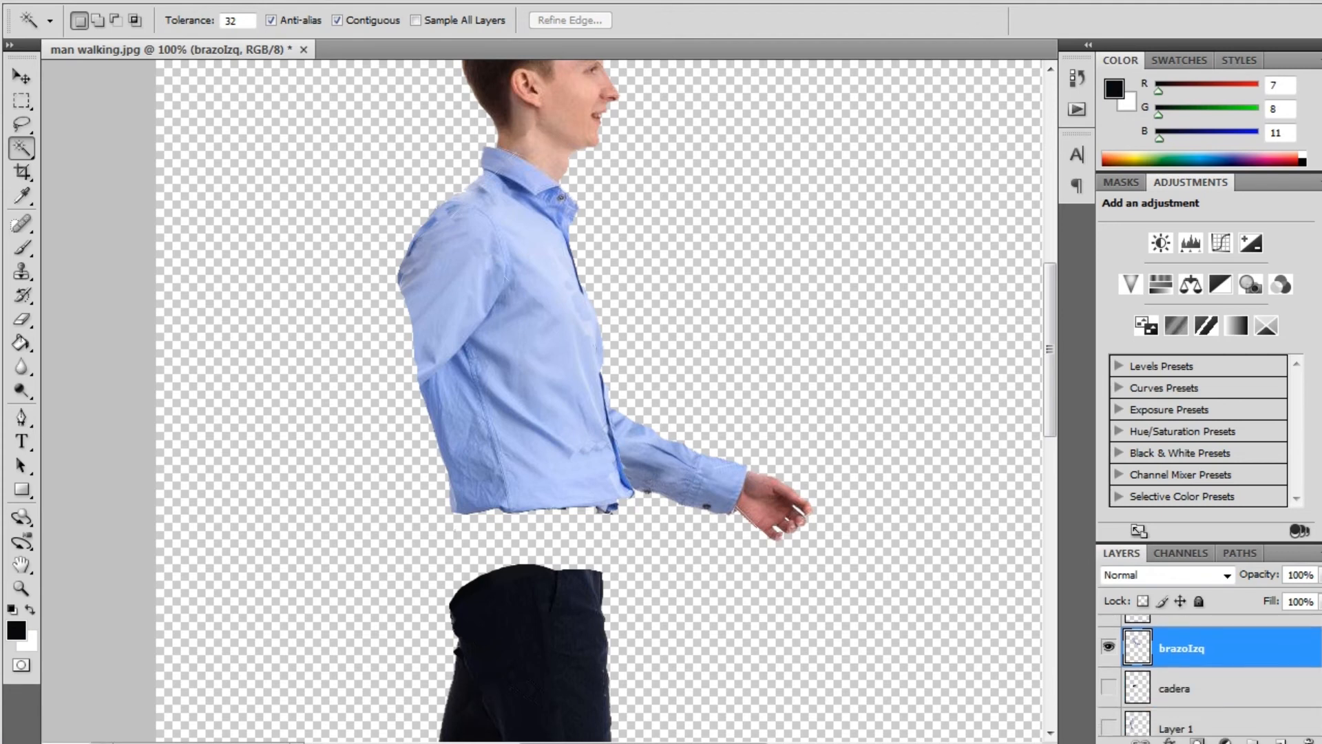
scroll(1211, 674, up, 2)
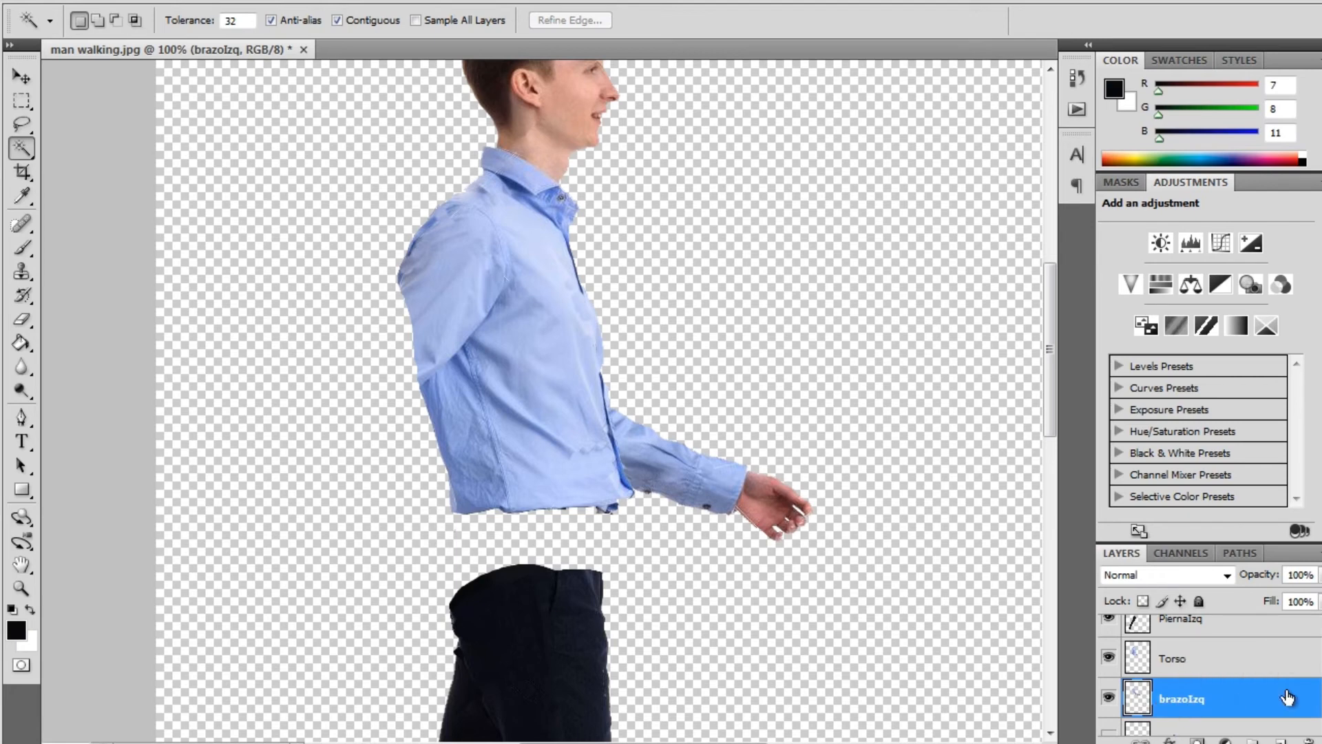
scroll(1171, 675, down, 2)
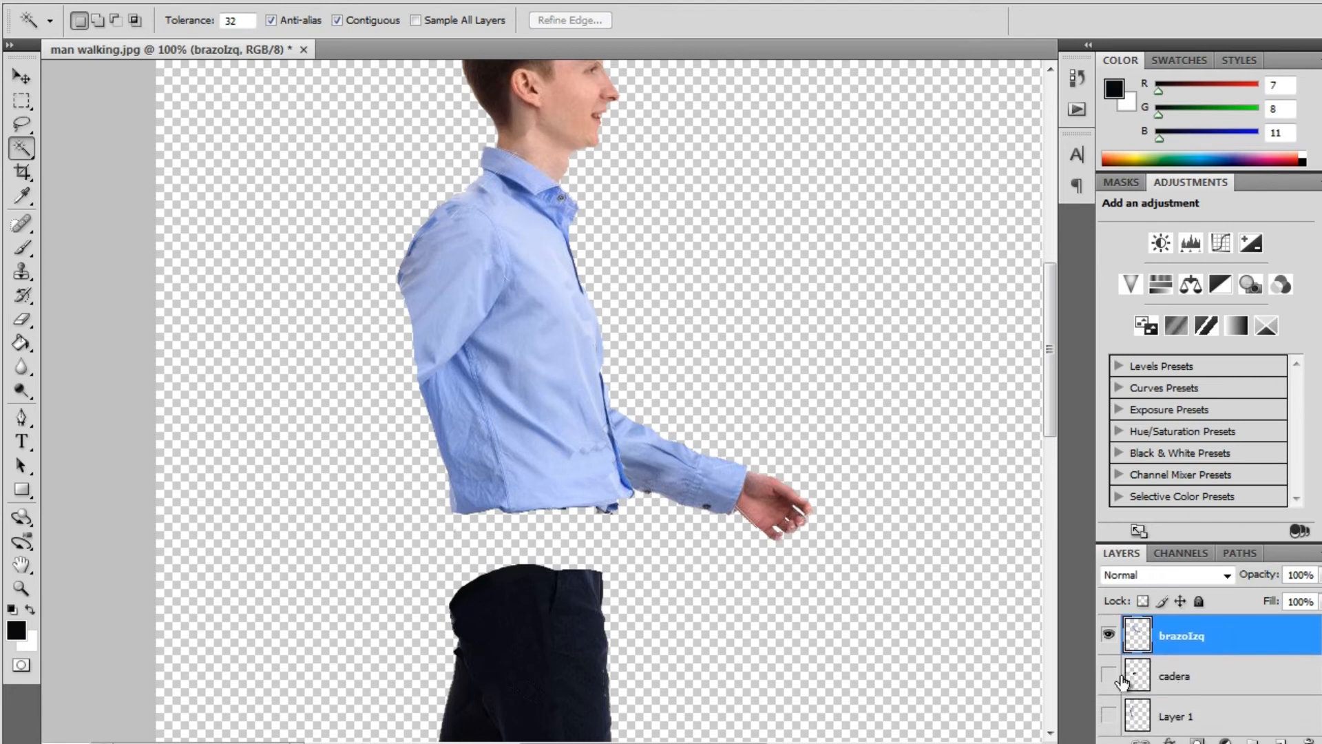
click(1109, 676)
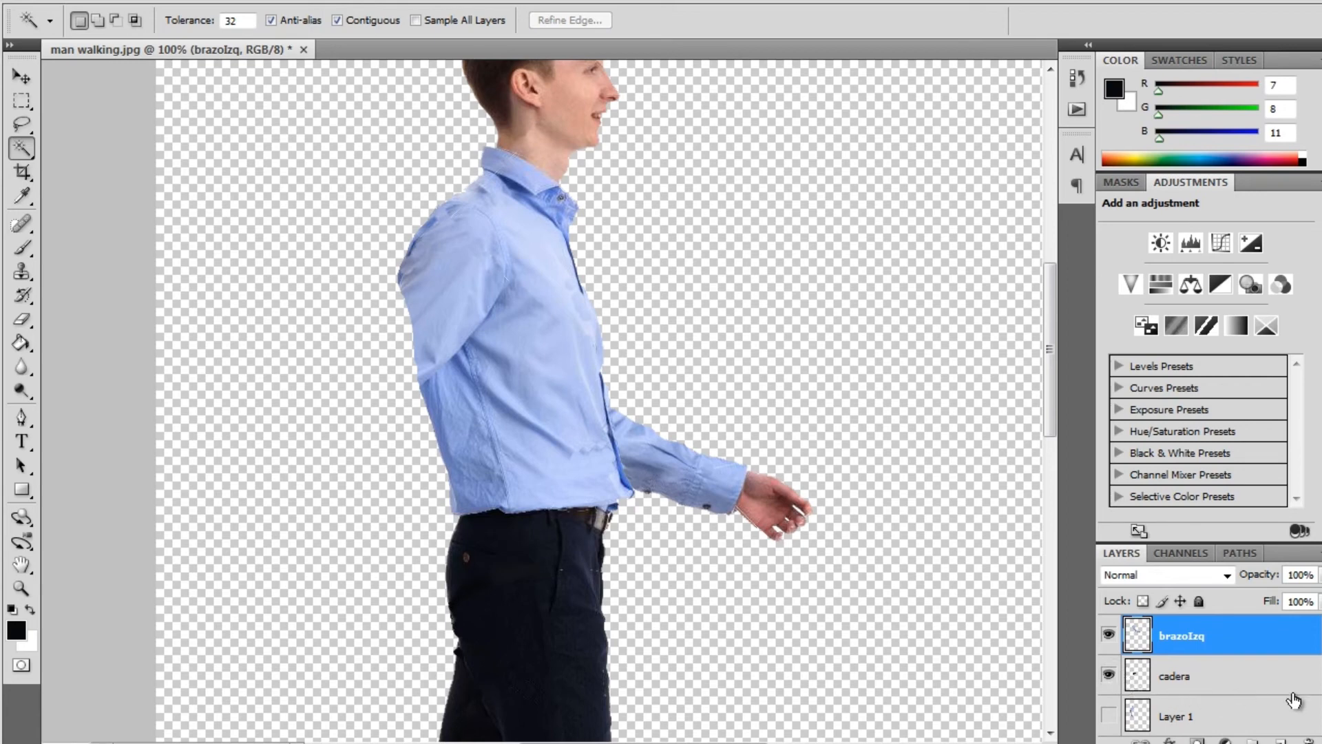
click(1110, 717)
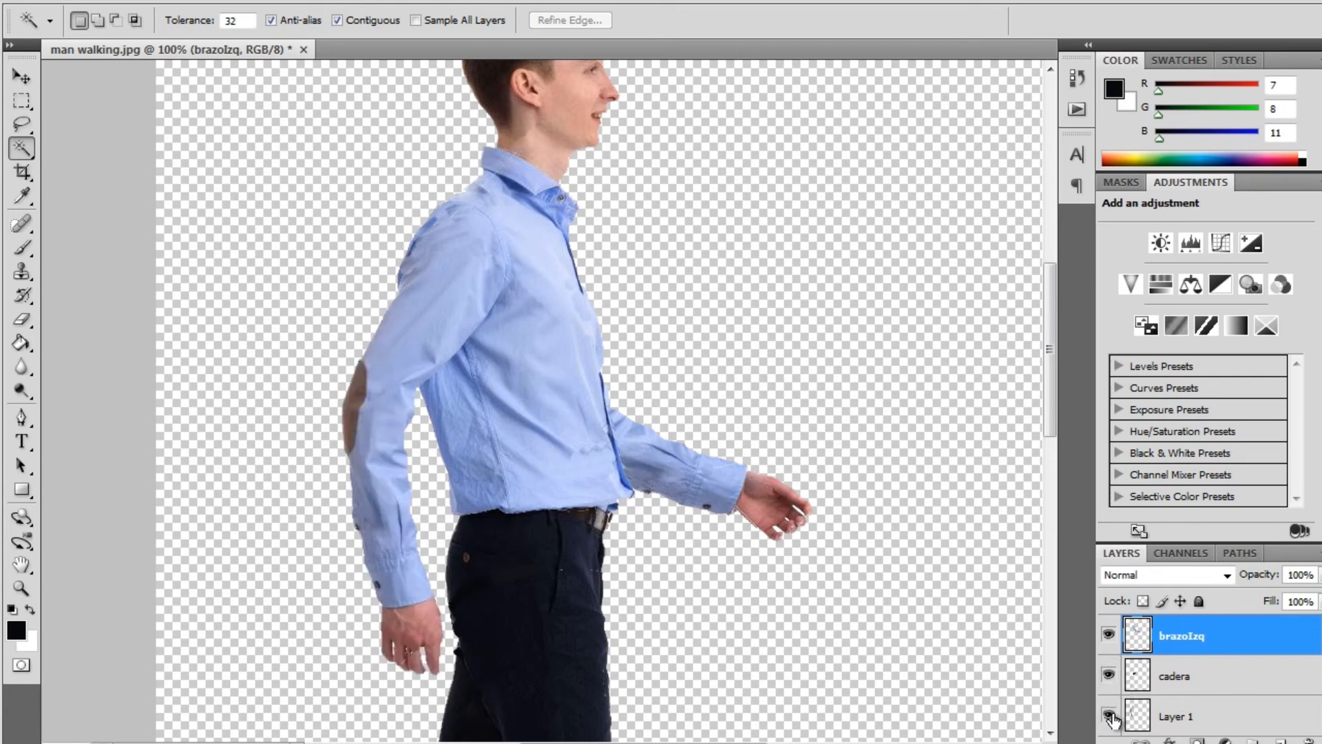
click(1112, 720)
click(1110, 718)
click(1176, 721)
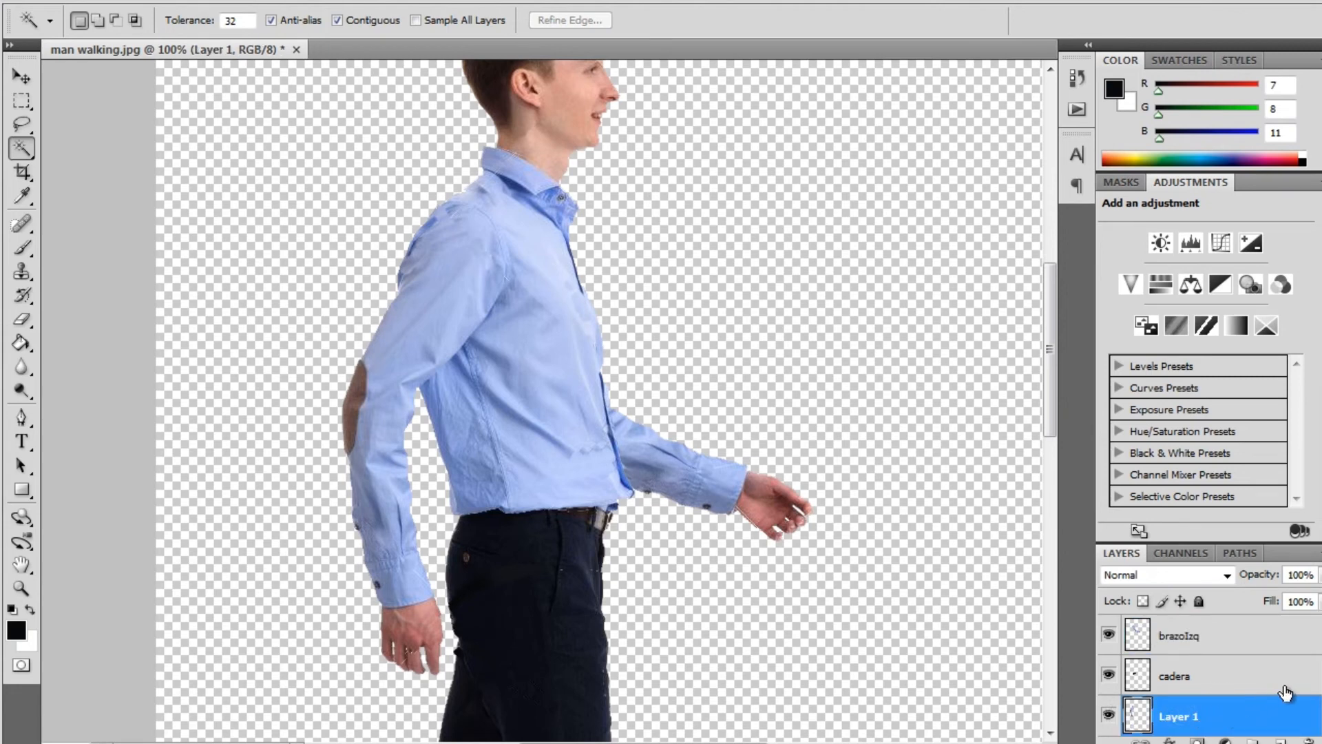
Step: Rename Layer 1, which holds the rear arm, to brazoDer
drag(1321, 707, 1321, 706)
double_click(1195, 720)
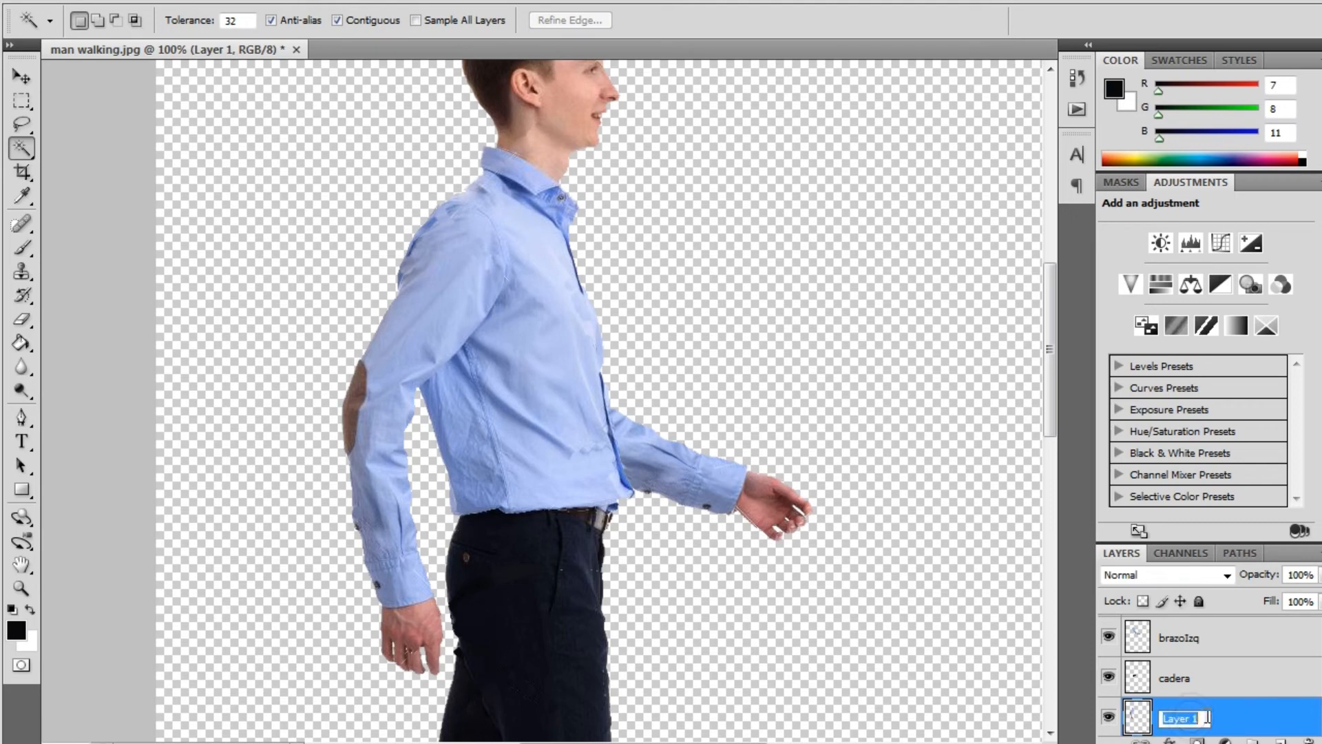
text(brazoDer)
key(Return)
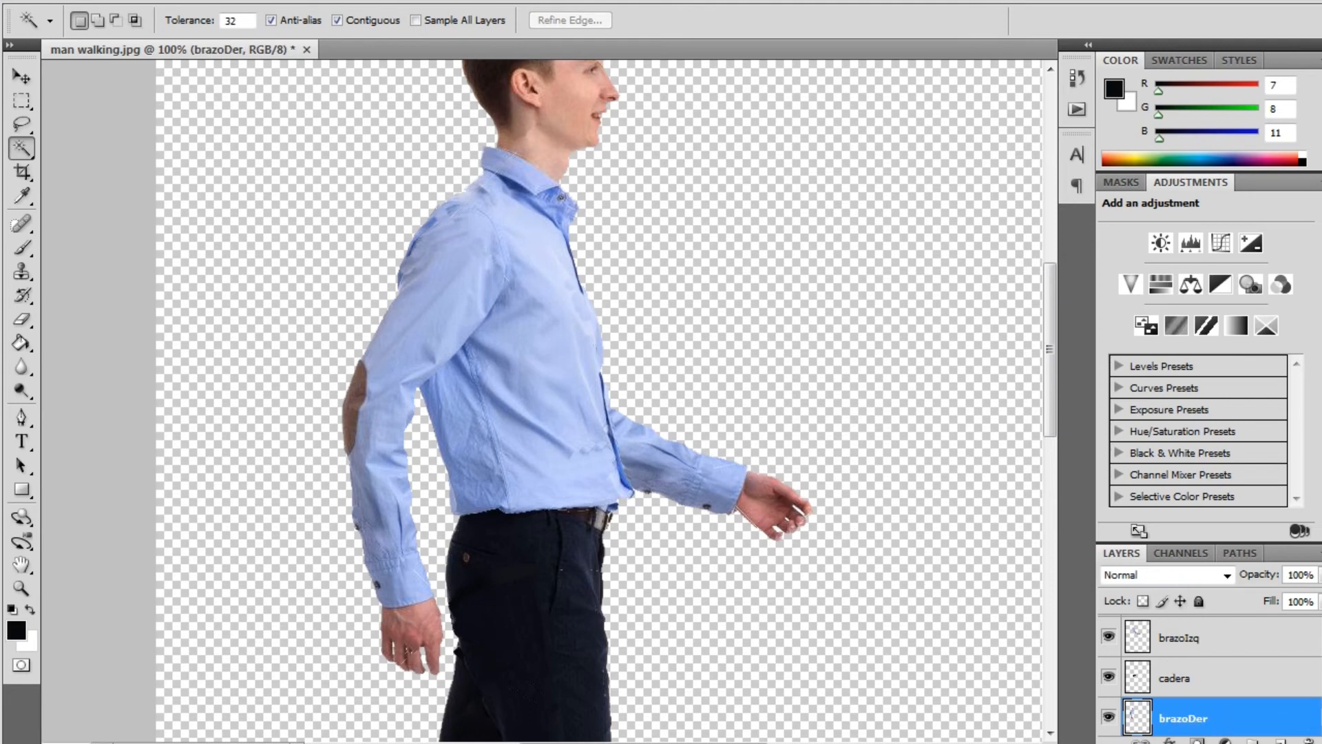
Step: Move the brazoDer layer directly above Torso in the layer order and check it by toggling its visibility
drag(1193, 718, 1191, 628)
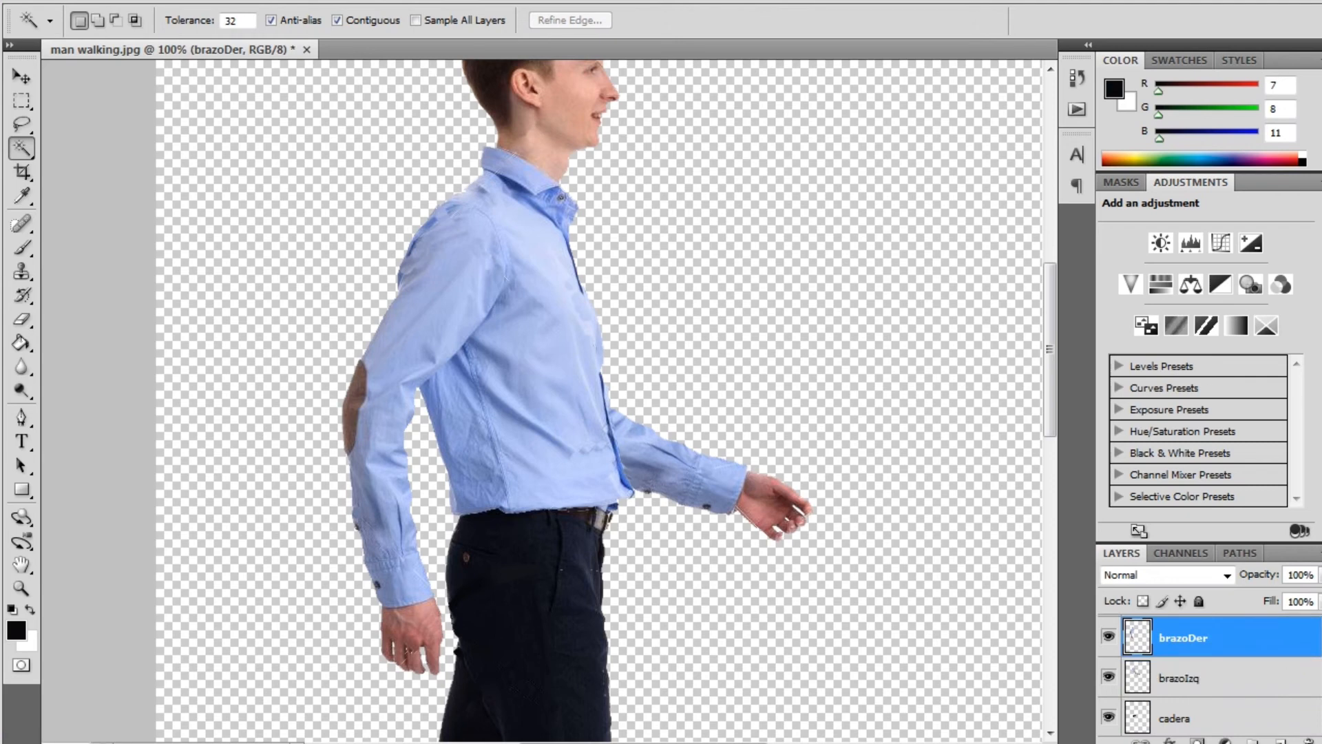
scroll(1184, 689, up, 2)
drag(1193, 697, 1191, 644)
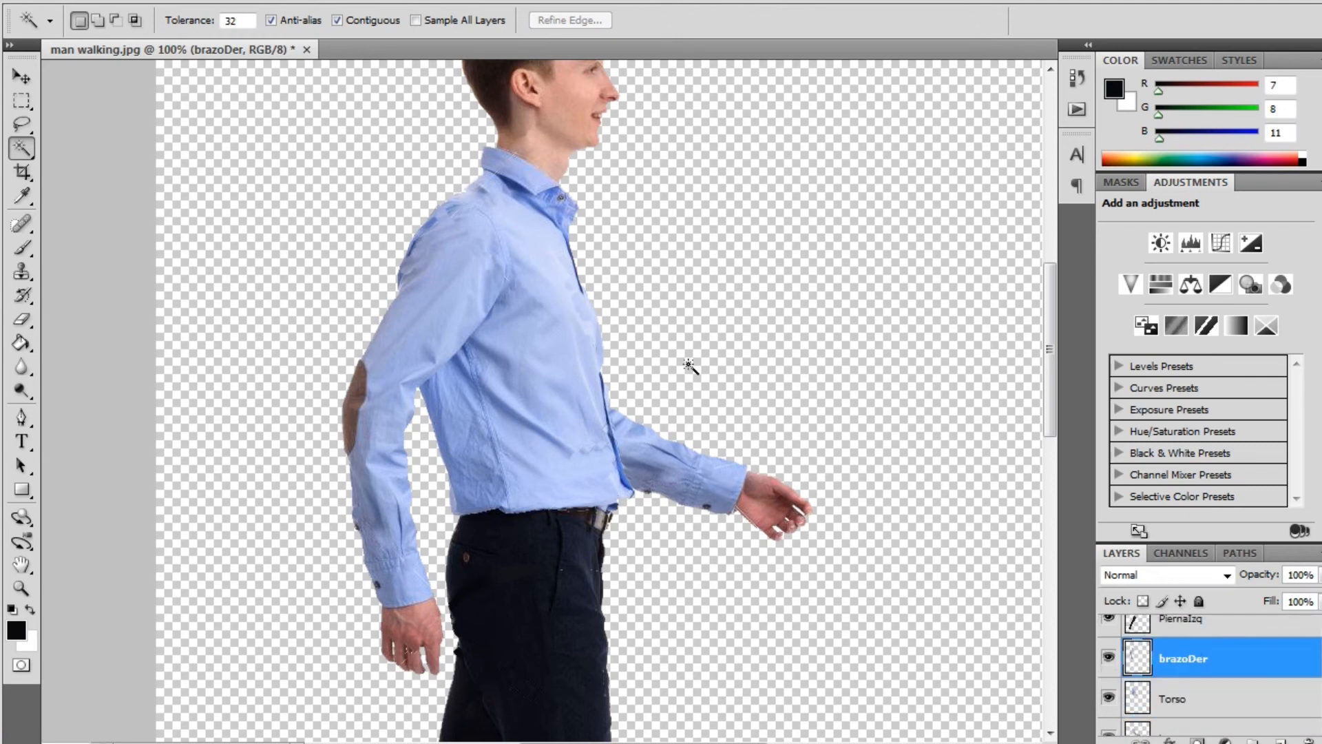
click(1108, 653)
click(1108, 653)
key(ctrl+minus)
key(ctrl+minus)
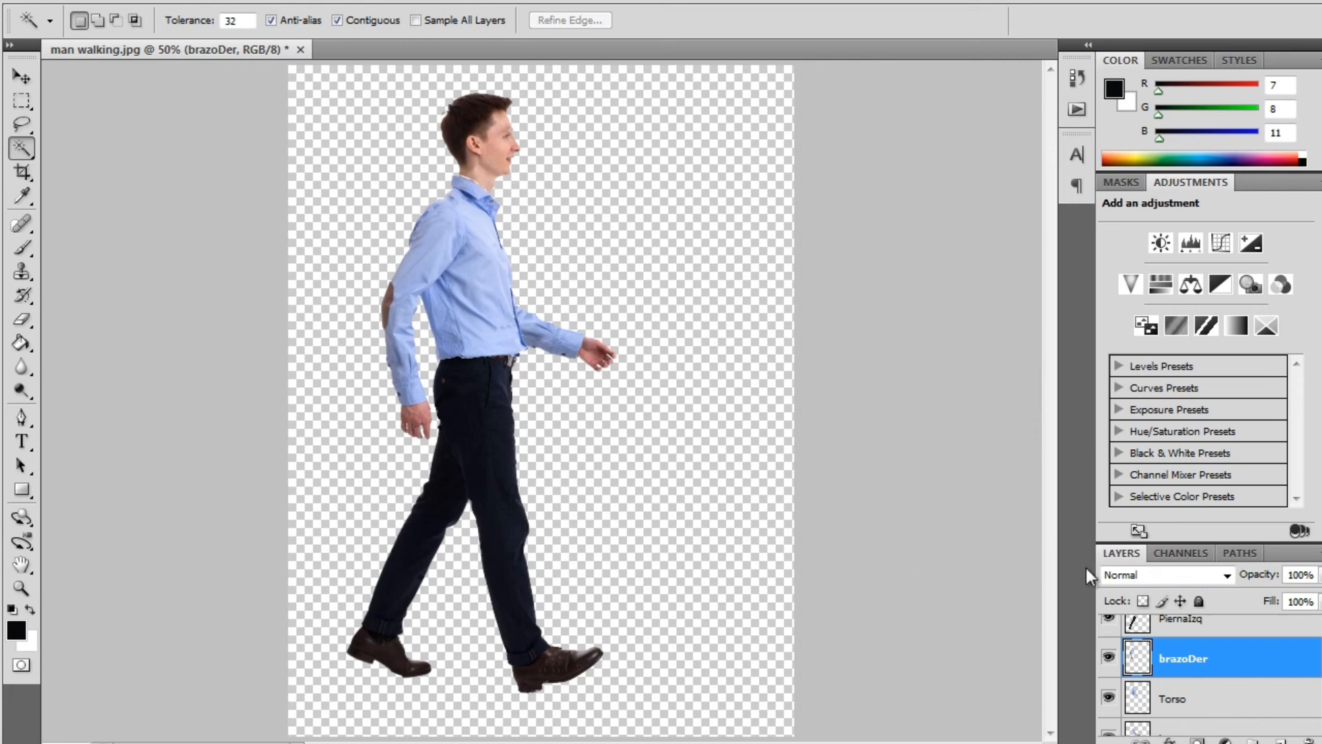
Step: Select the Torso layer and hide all other layers
scroll(1209, 674, down, 2)
click(1175, 646)
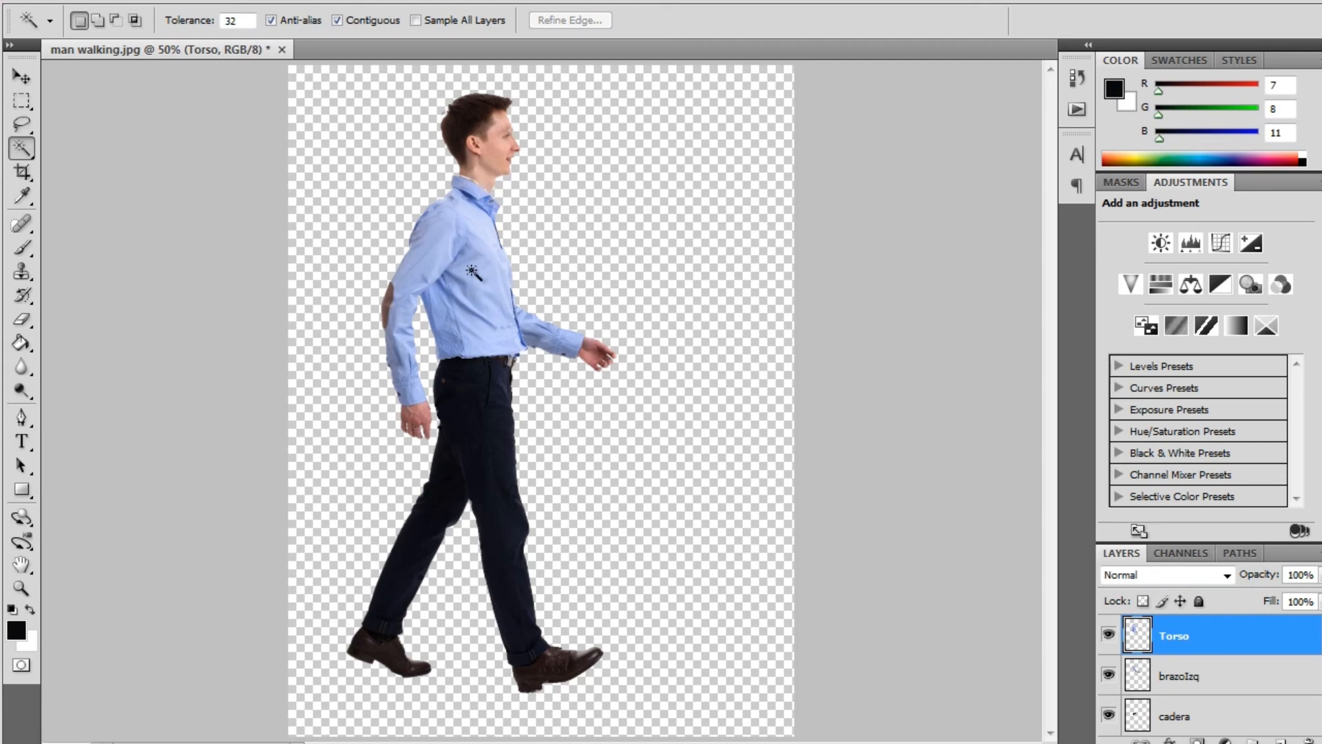
right_click(1108, 639)
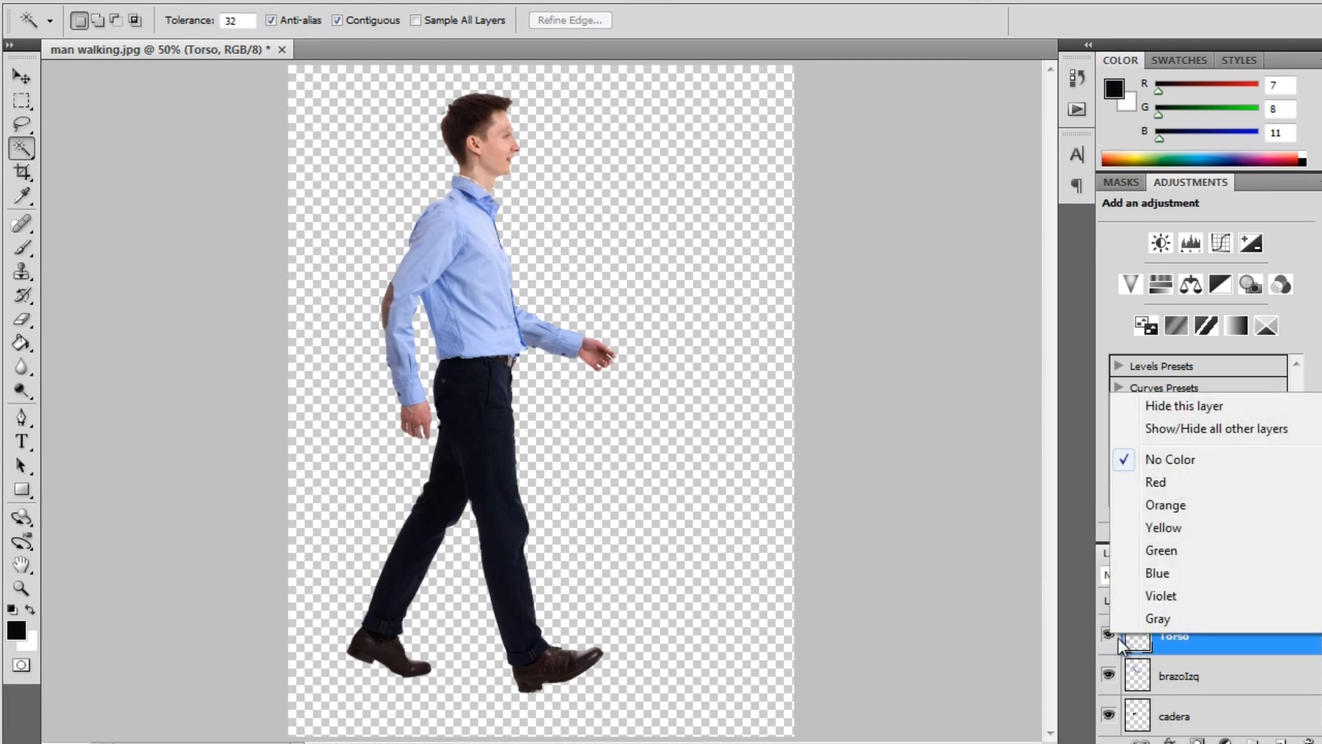
click(1184, 429)
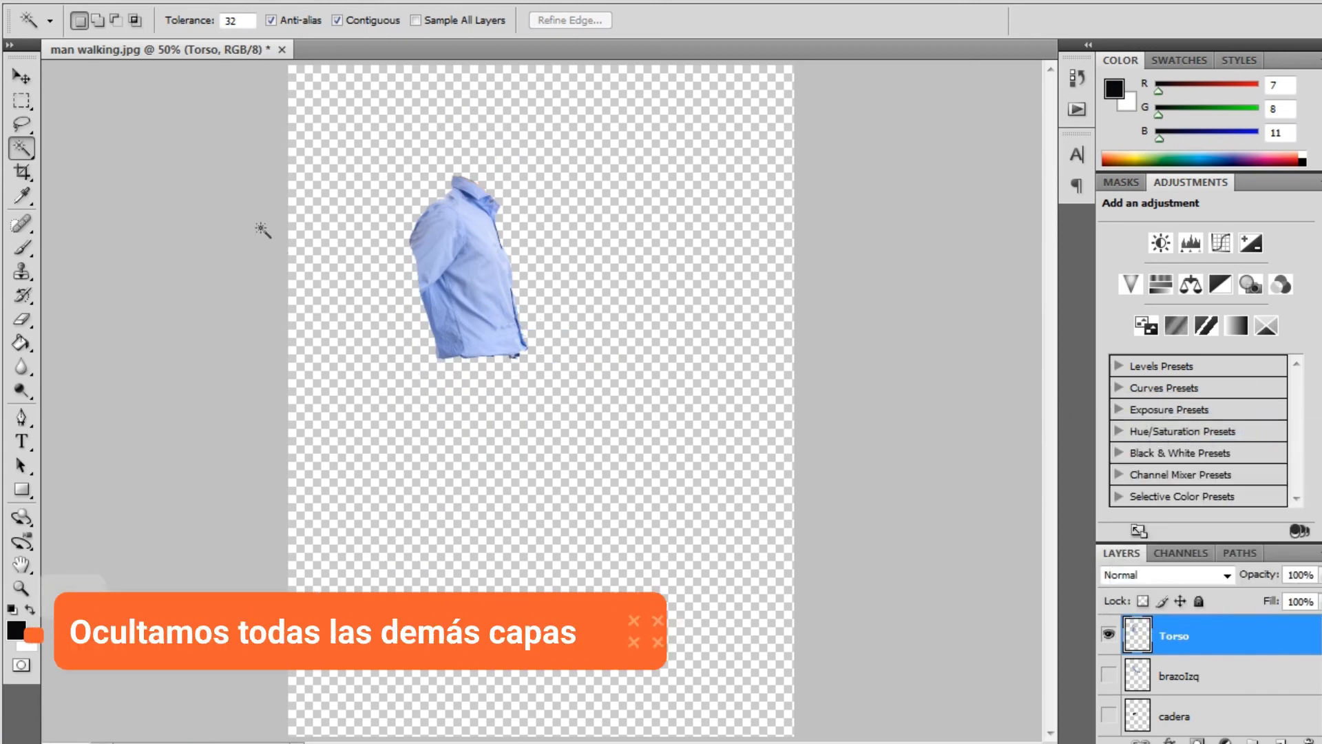
Step: With the Clone Stamp tool, copy chest fabric over the sleeve crease below the shoulder on the Torso layer
key(ctrl+plus)
key(ctrl+plus)
key(ctrl+plus)
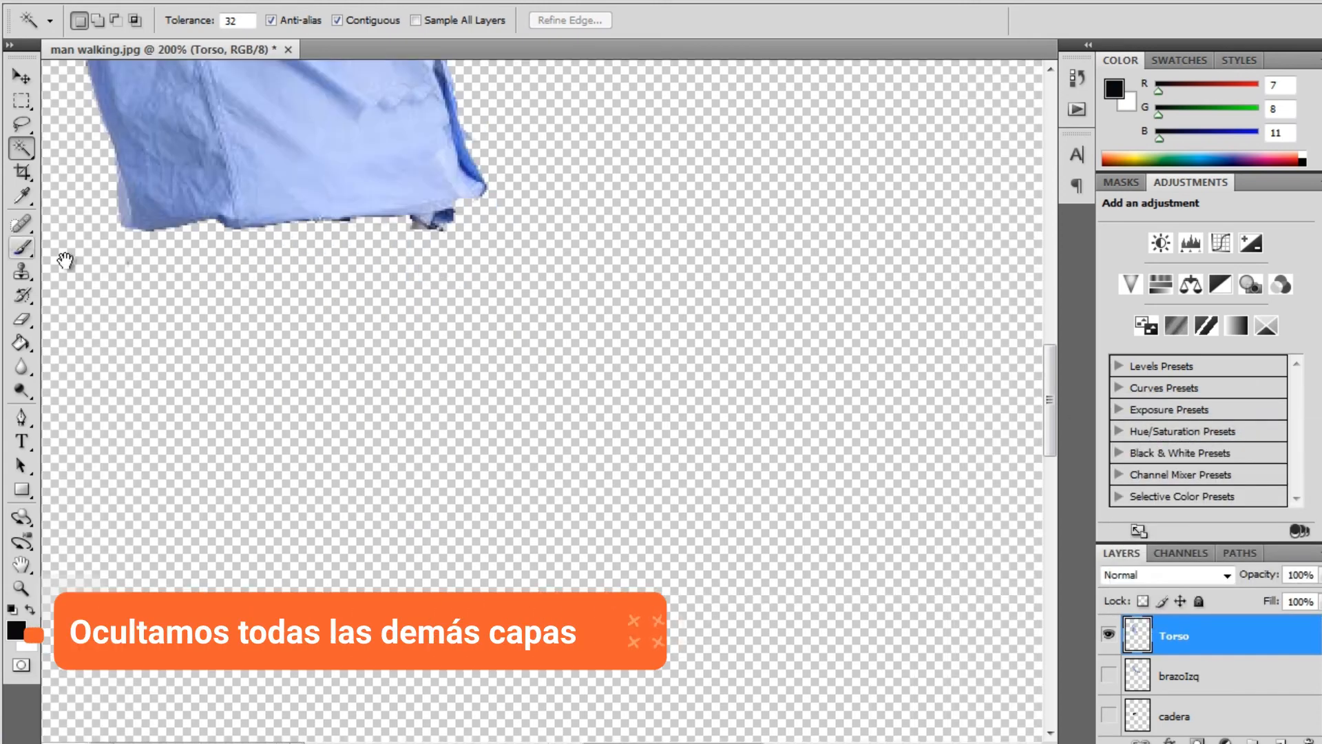
drag(280, 231, 654, 620)
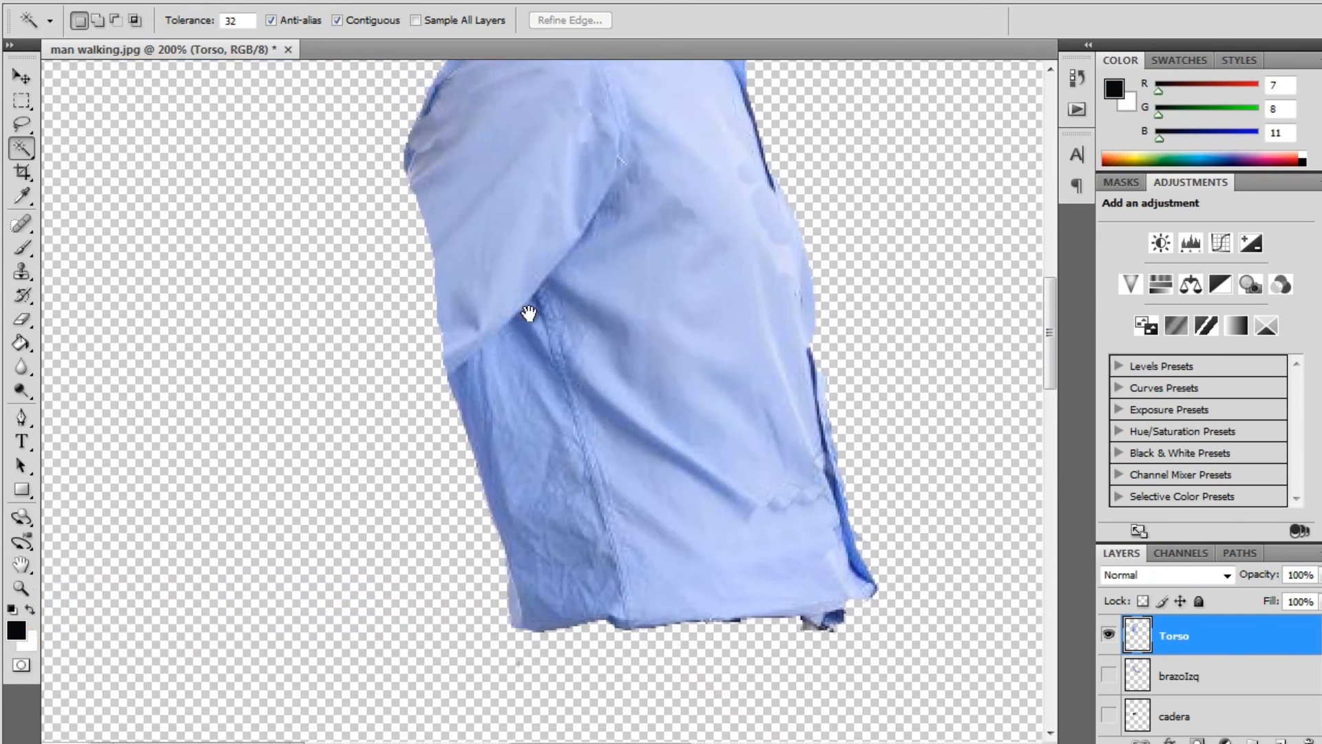
drag(540, 275, 445, 437)
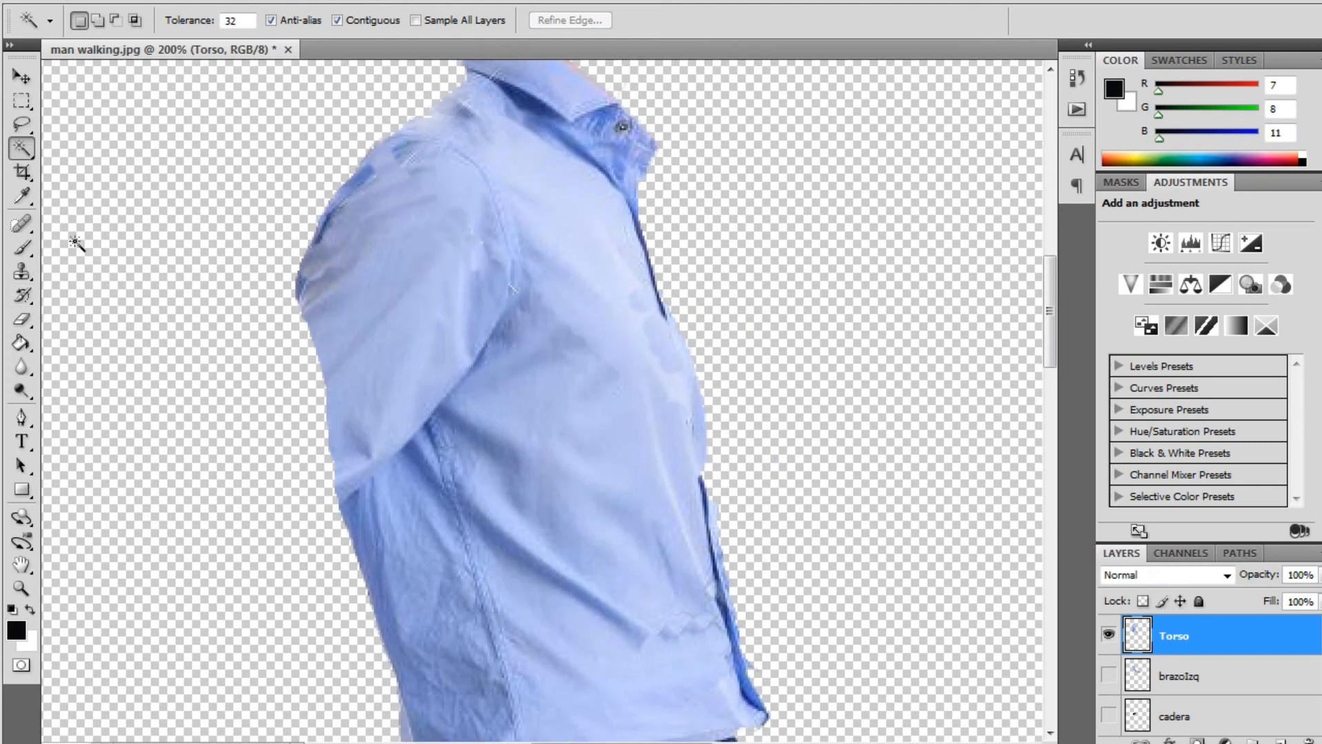
click(23, 273)
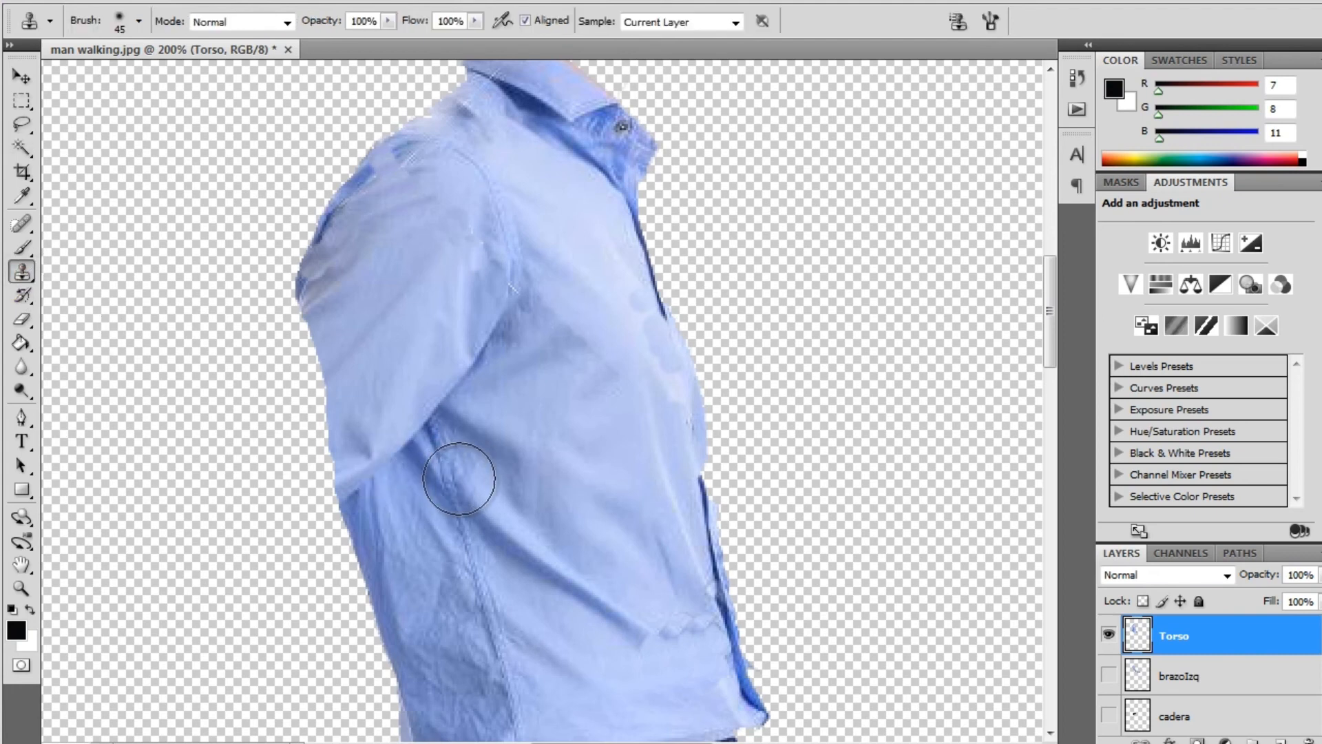
key(alt)
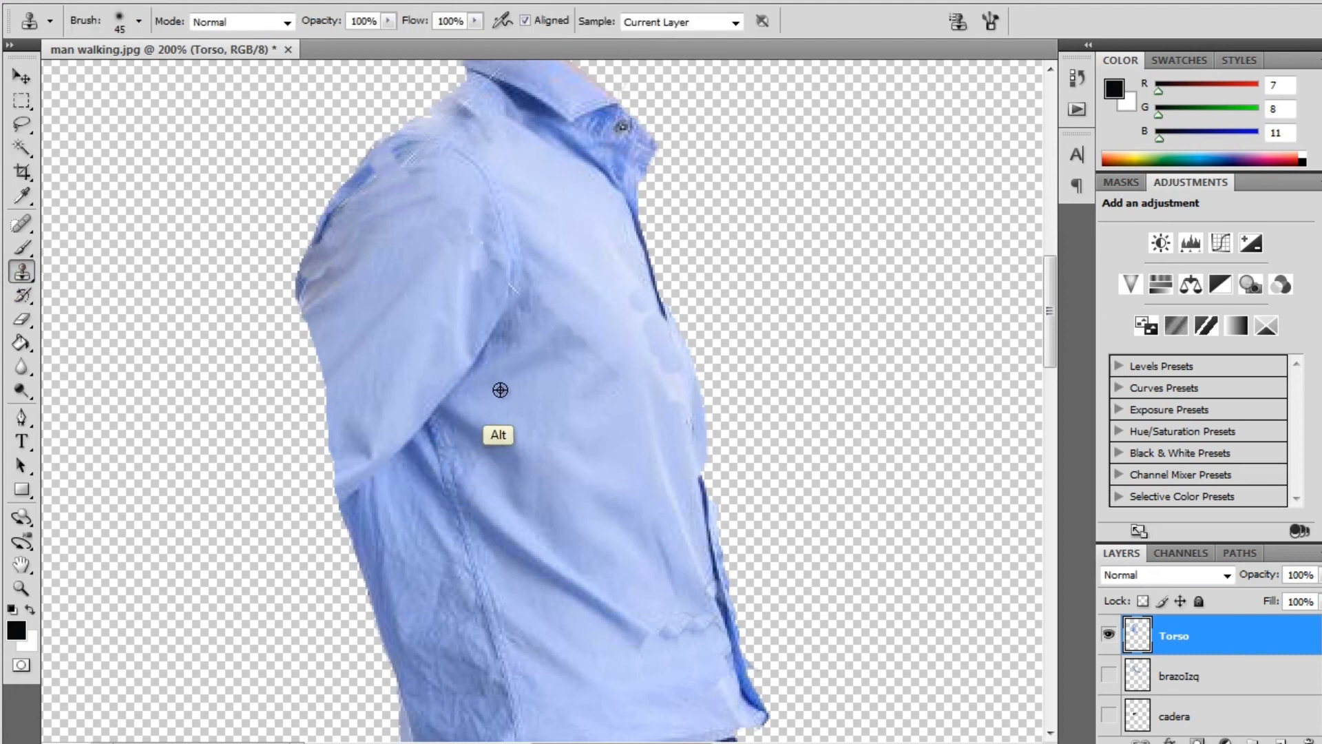
alt+click(522, 370)
mouse_move(510, 345)
mouse_down()
mouse_move(434, 402)
mouse_move(445, 405)
mouse_move(412, 454)
mouse_move(447, 443)
mouse_move(439, 500)
mouse_move(419, 436)
mouse_move(393, 431)
mouse_move(433, 369)
mouse_up()
Step: Clone the darker side fabric and side seam upward over the remaining lower sleeve area of the torso
alt+click(431, 493)
alt+click(407, 501)
mouse_move(392, 465)
mouse_down()
mouse_move(407, 504)
mouse_move(376, 451)
mouse_up()
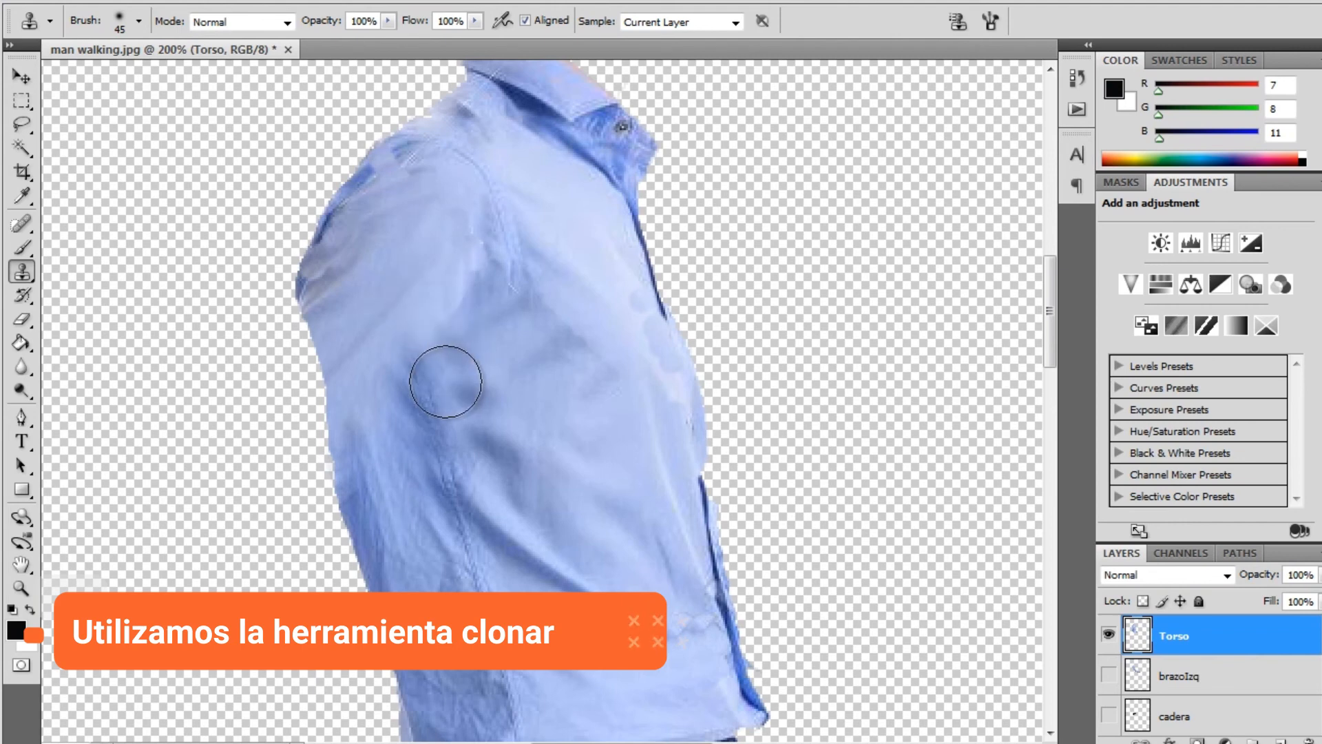
alt+click(423, 400)
drag(409, 354, 409, 300)
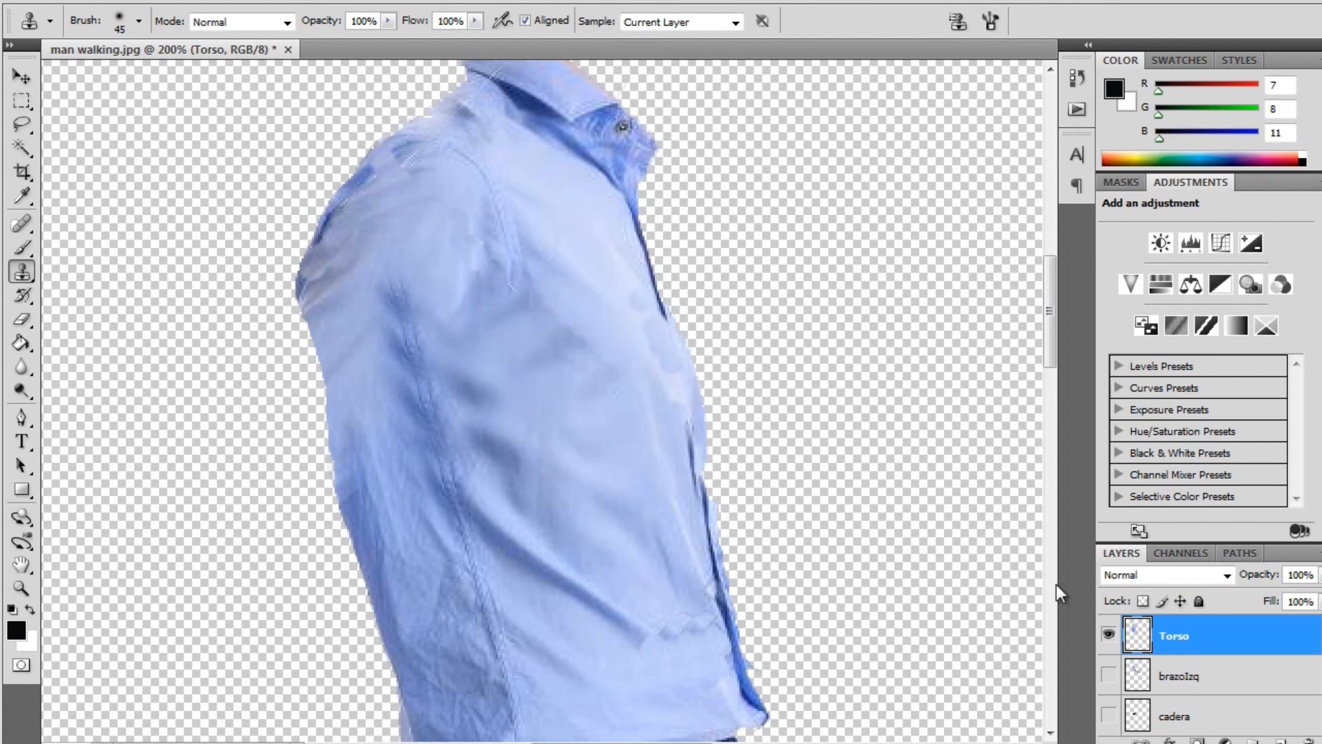
Step: Show the Cabeza, PiernaDer and PiernaIzq layers again
scroll(1205, 675, up, 3)
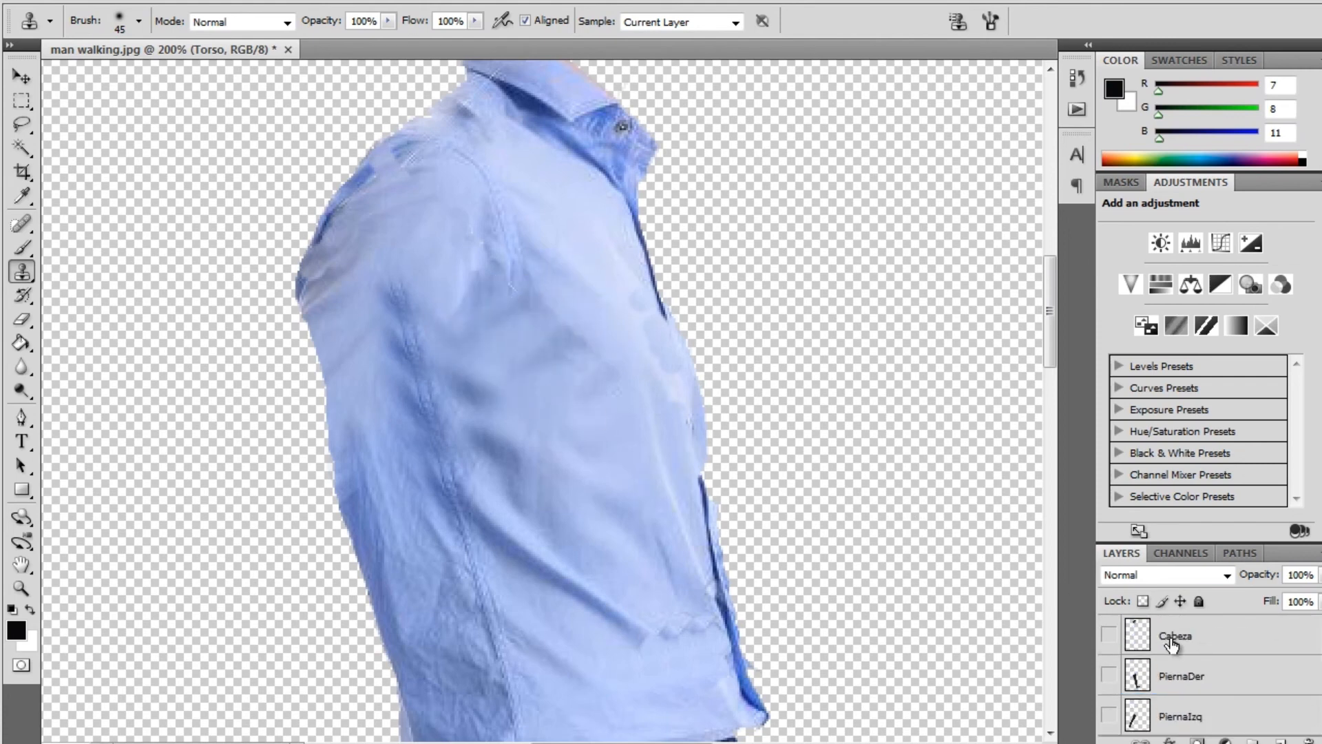
click(1109, 632)
key(ctrl+minus)
key(ctrl+minus)
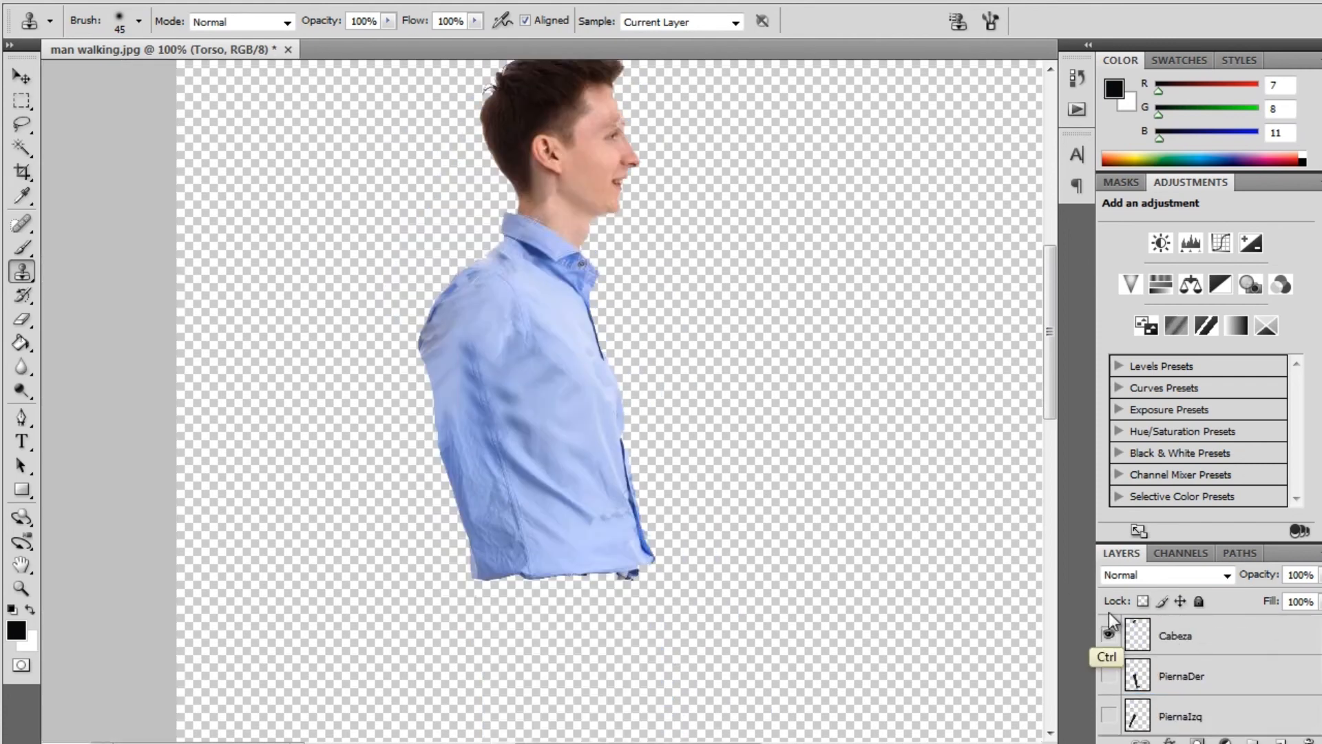
scroll(1208, 675, down, 2)
scroll(1209, 675, up, 2)
click(1108, 675)
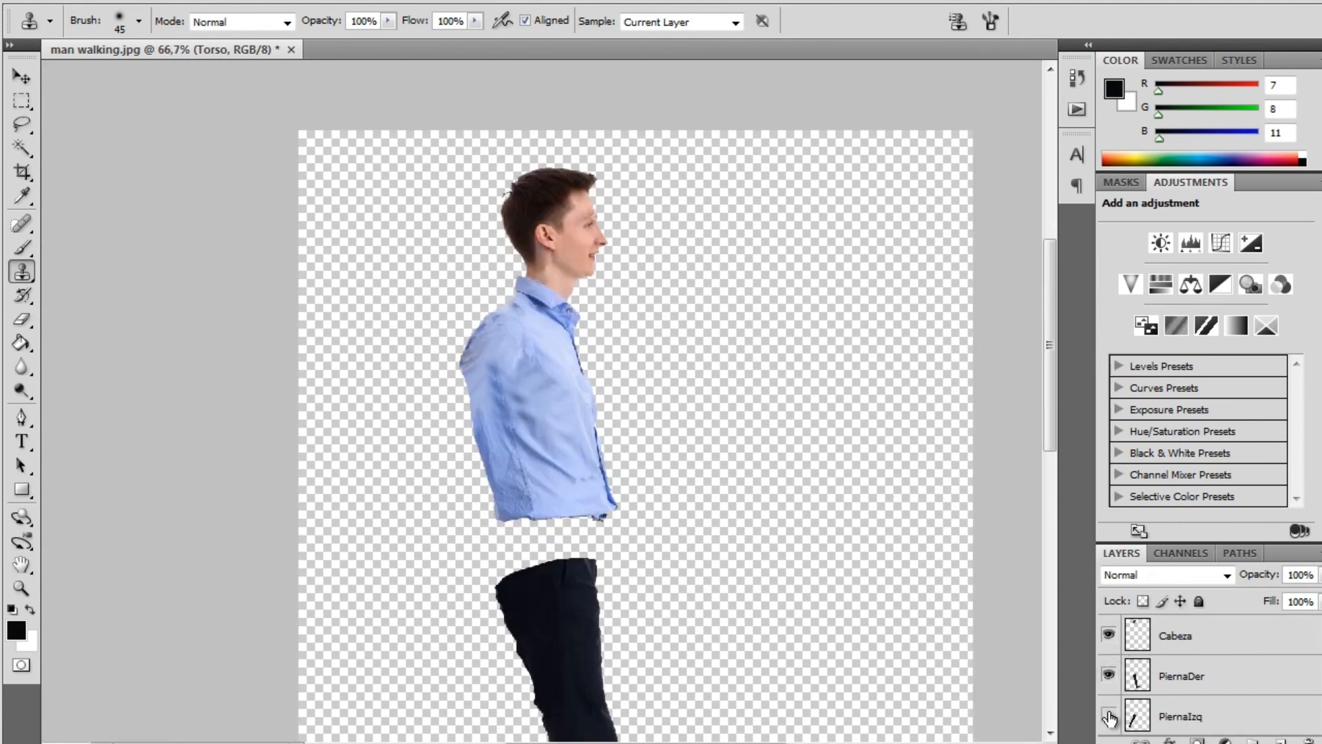
click(1109, 715)
Step: Show the brazoDer, brazoIzq and cadera layers again so the whole man can be viewed
scroll(1208, 675, down, 2)
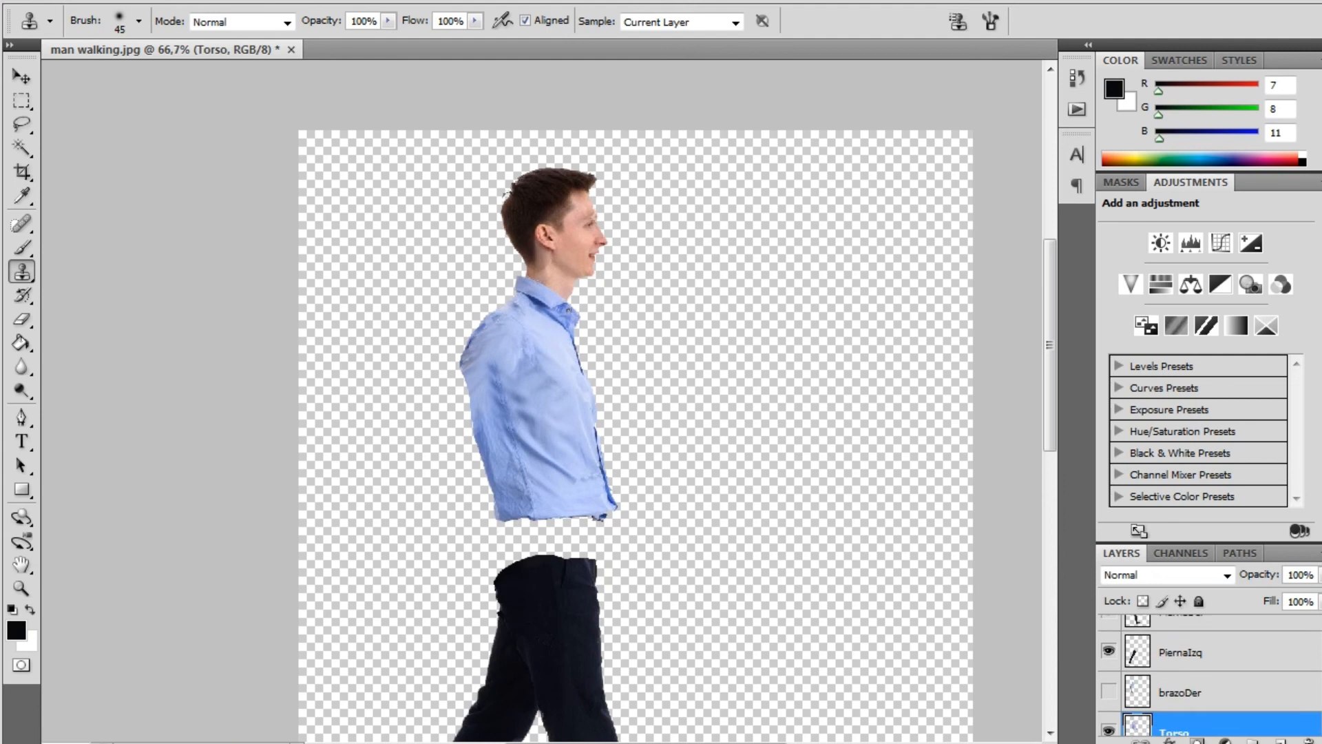
click(1109, 684)
scroll(1208, 675, down, 2)
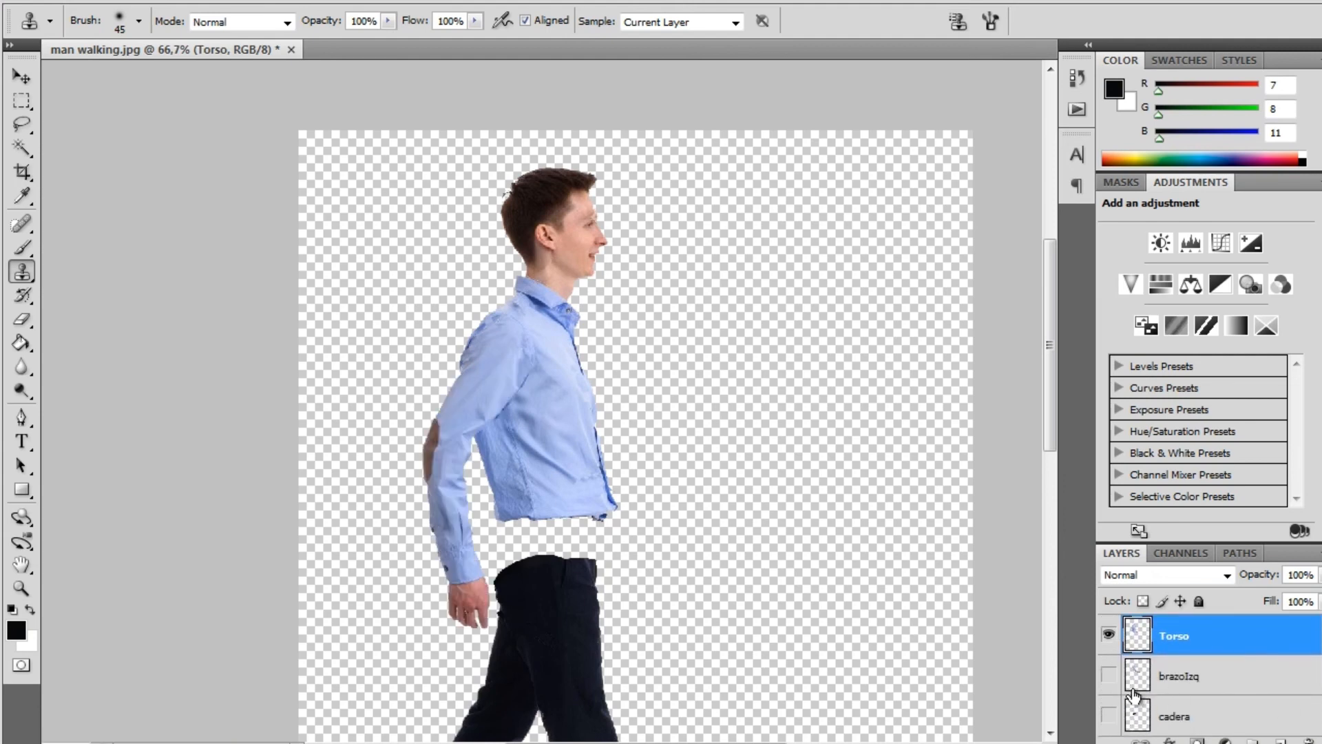
click(1109, 675)
click(1109, 716)
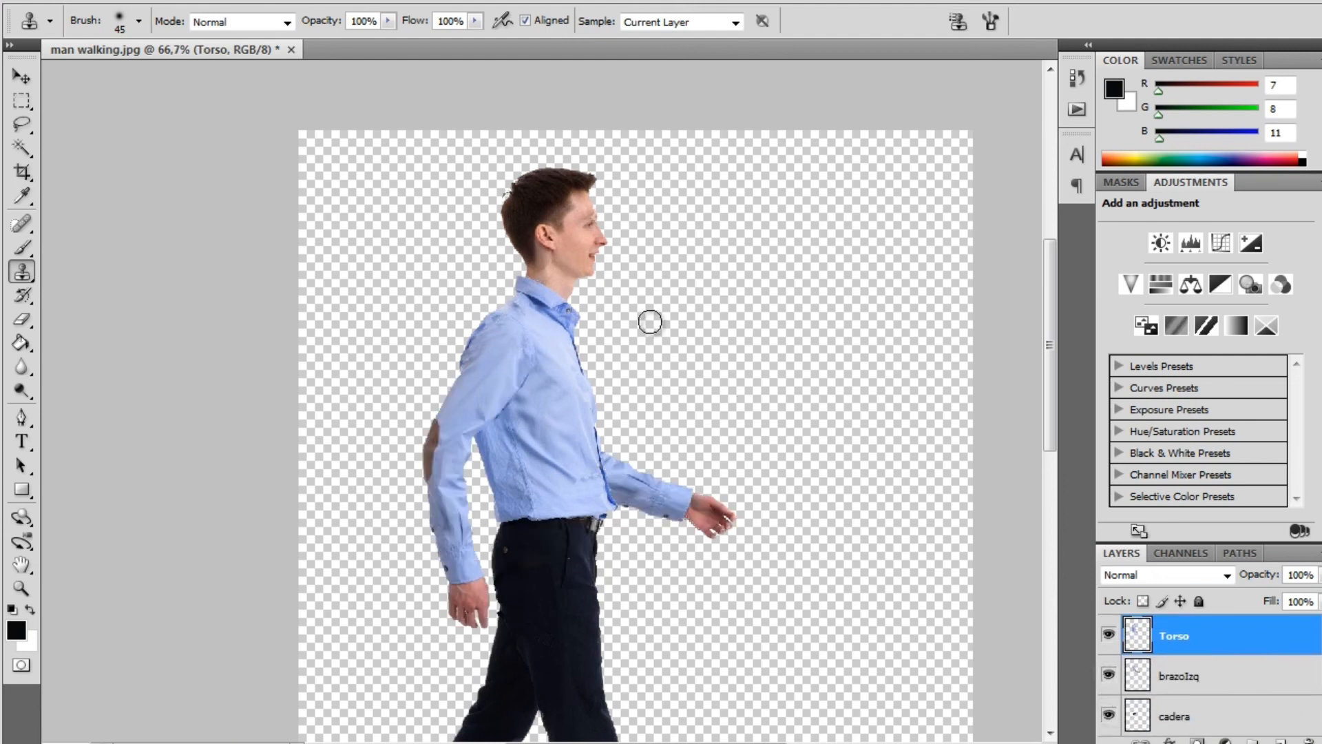
key(ctrl+minus)
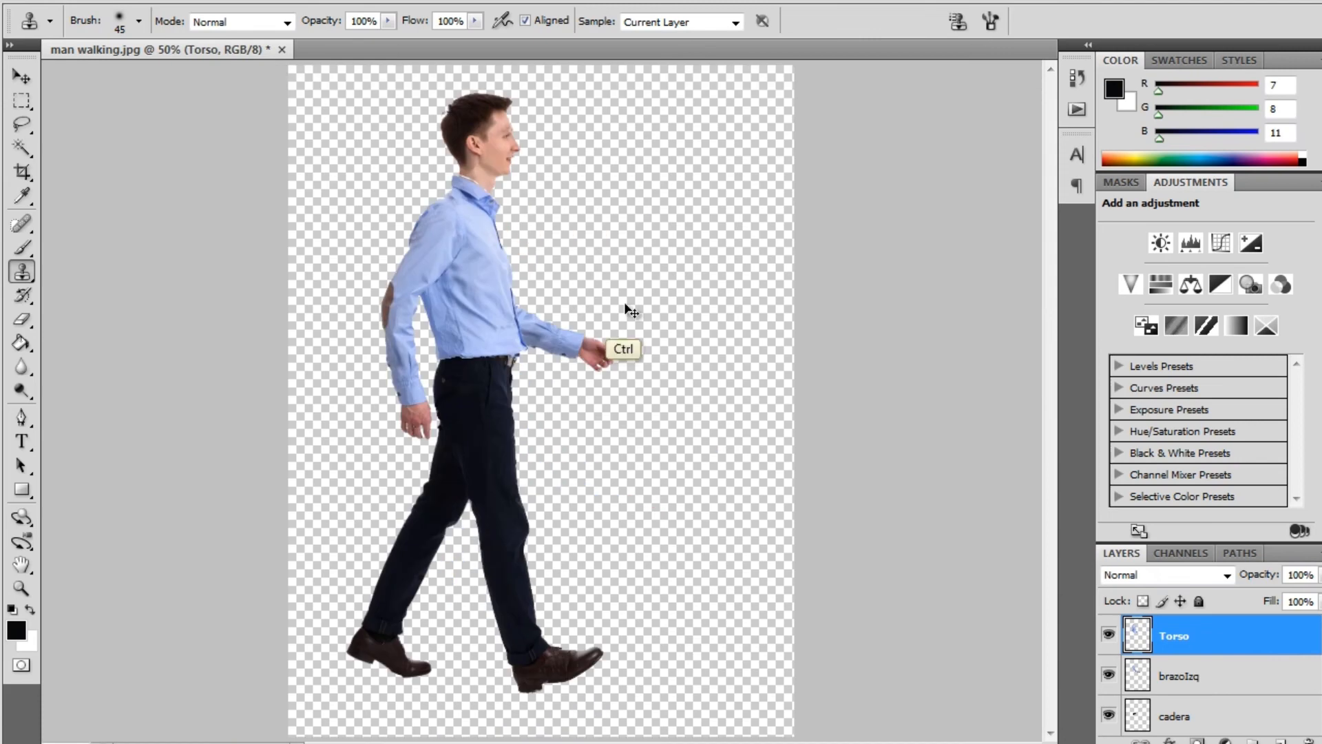
key(ctrl+minus)
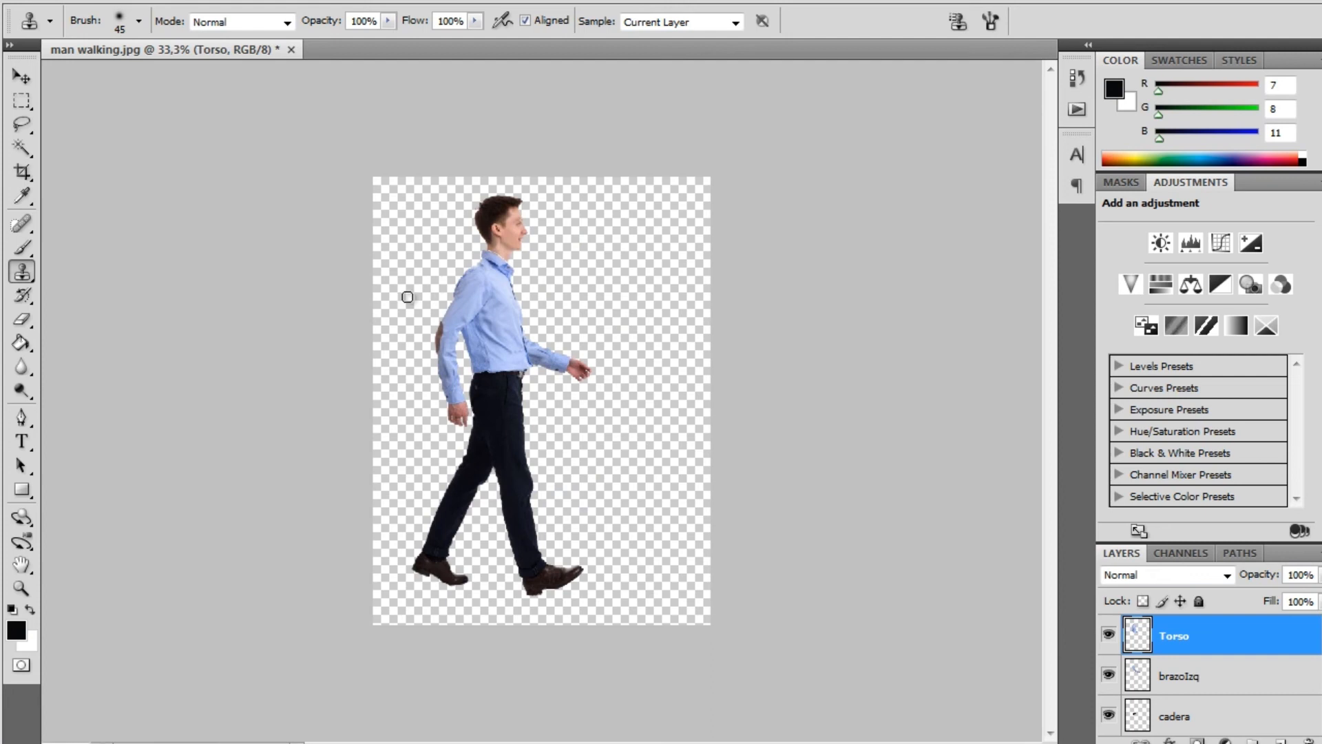
Step: Save the document as HombraCaminando in Photoshop PSD format with layers, keeping Maximize compatibility on
click(72, 2)
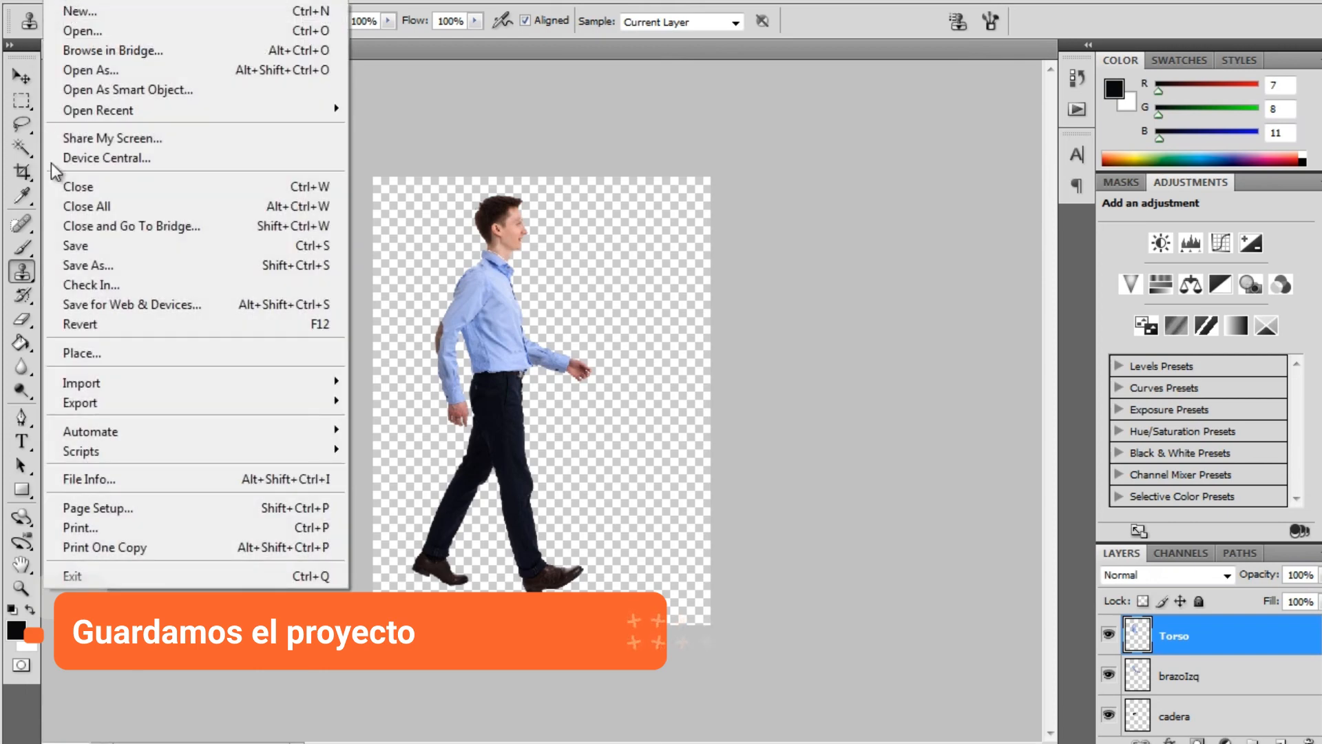
click(125, 265)
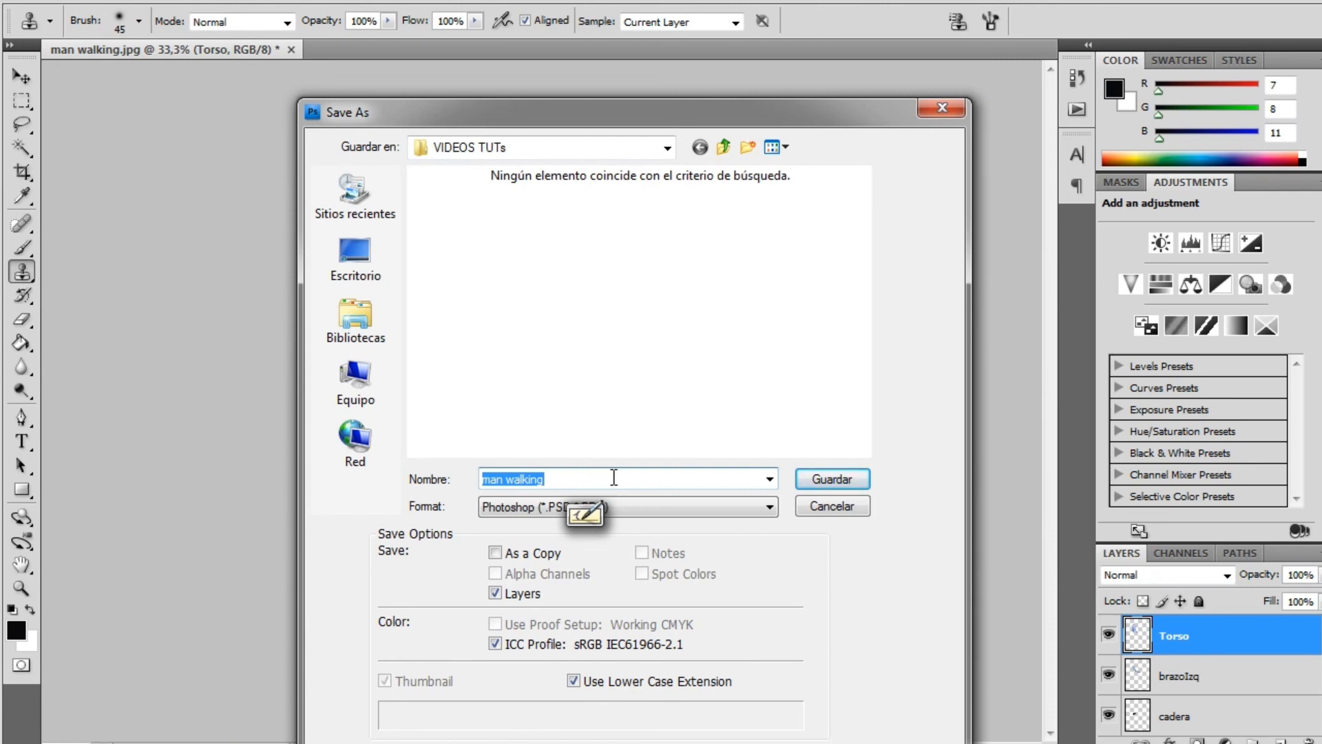
text(HombraCaminando)
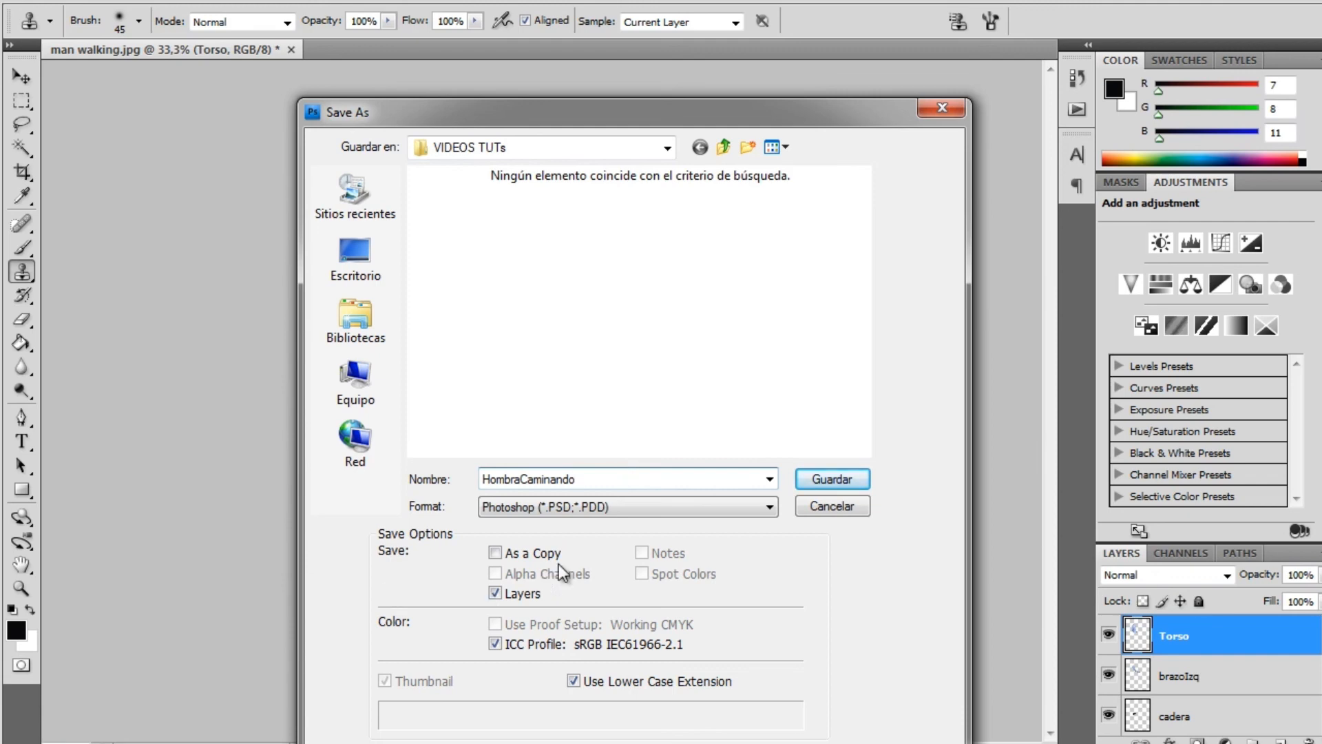
click(846, 482)
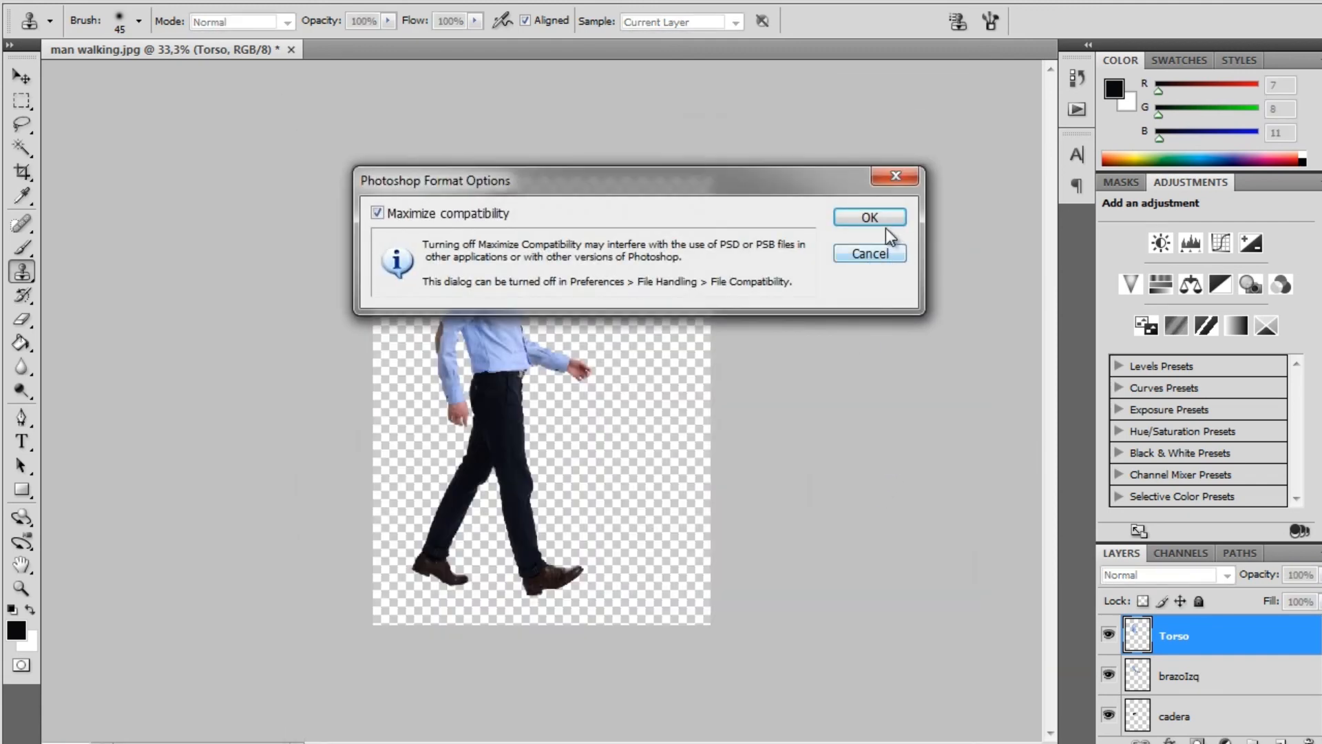
click(880, 219)
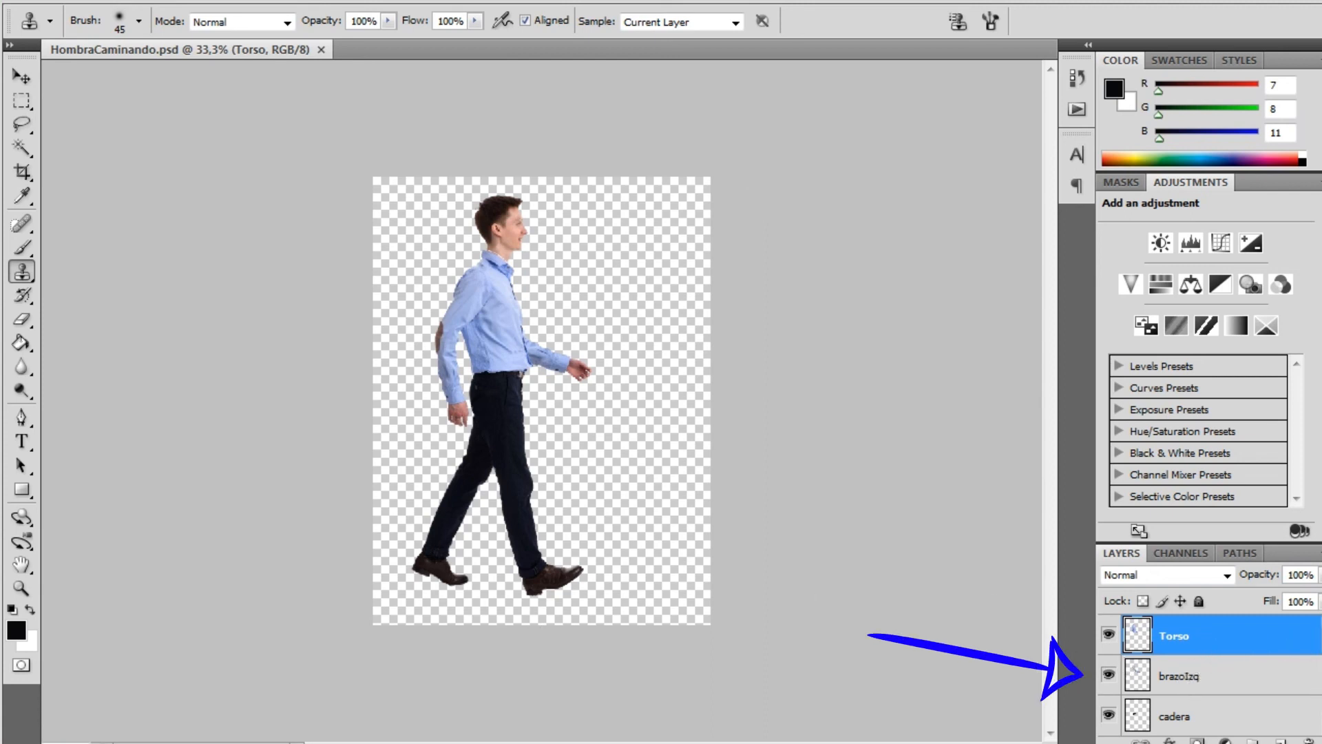
Step: Select the brazoDer layer and bring the man's upper body into closer view
scroll(1196, 713, up, 2)
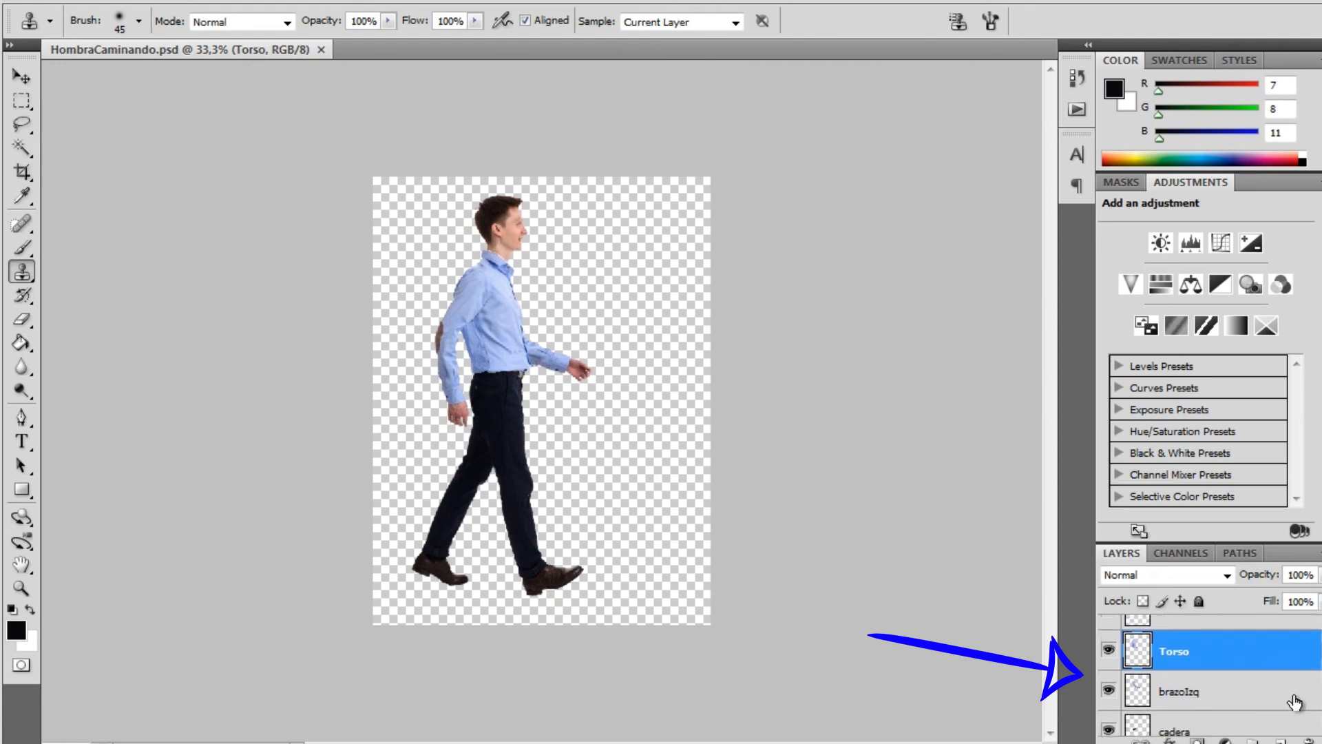
scroll(1280, 701, up, 3)
click(1177, 681)
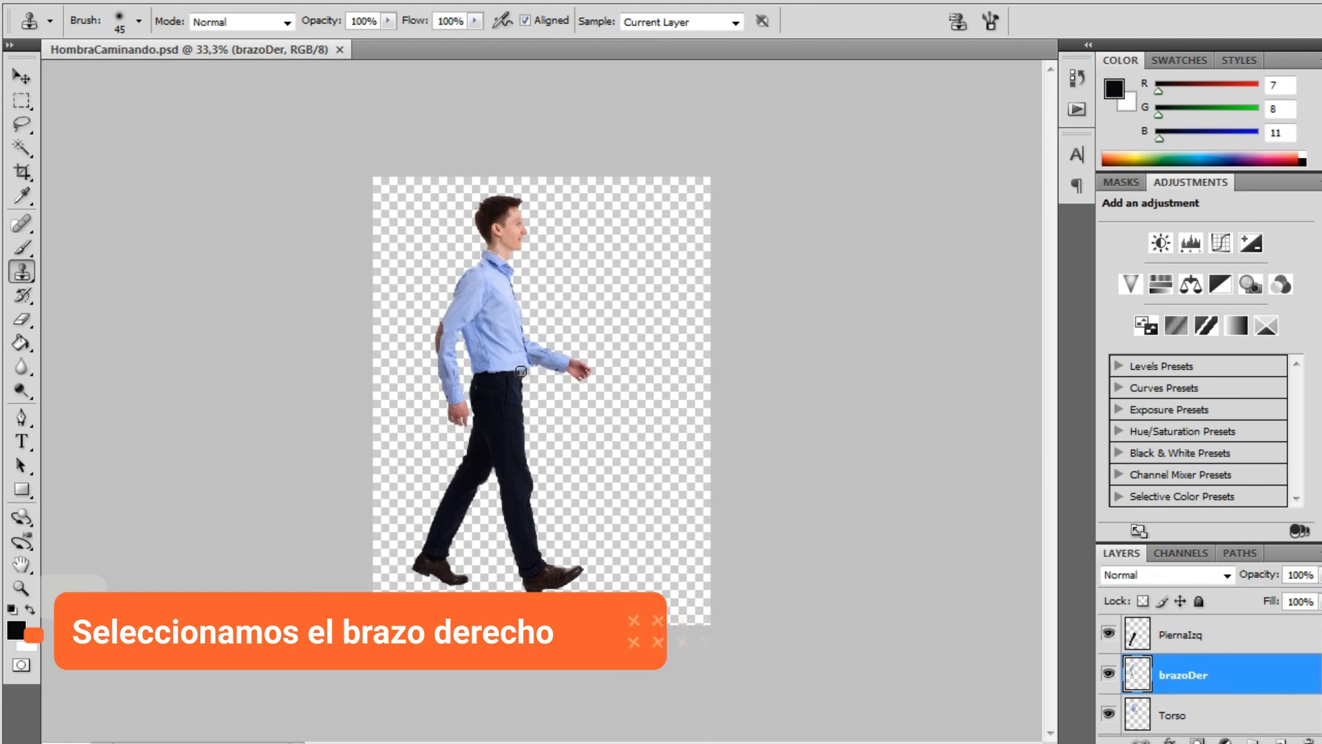
key(ctrl+plus)
key(ctrl+plus)
drag(513, 251, 534, 420)
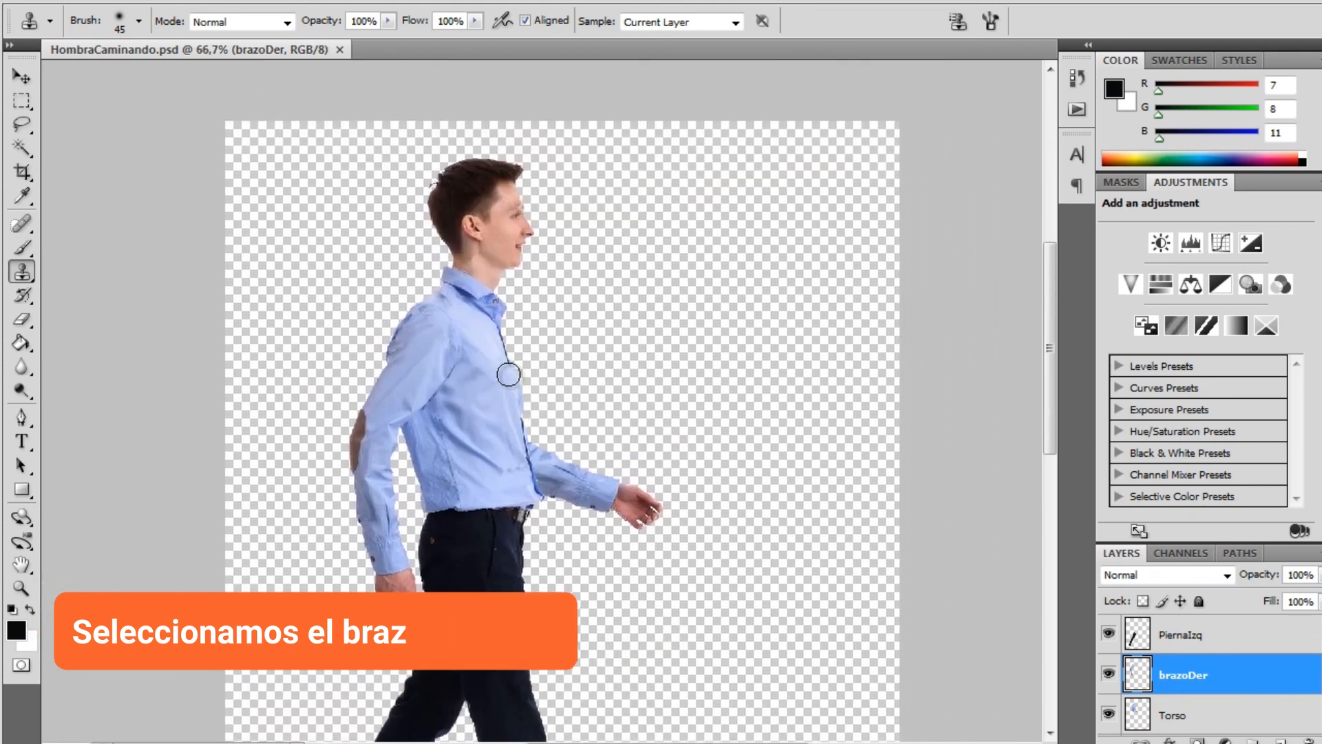
Step: Try rotating the brazoDer arm about -4.5° around its centre with Free Transform, and undo the rotation
key(ctrl+t)
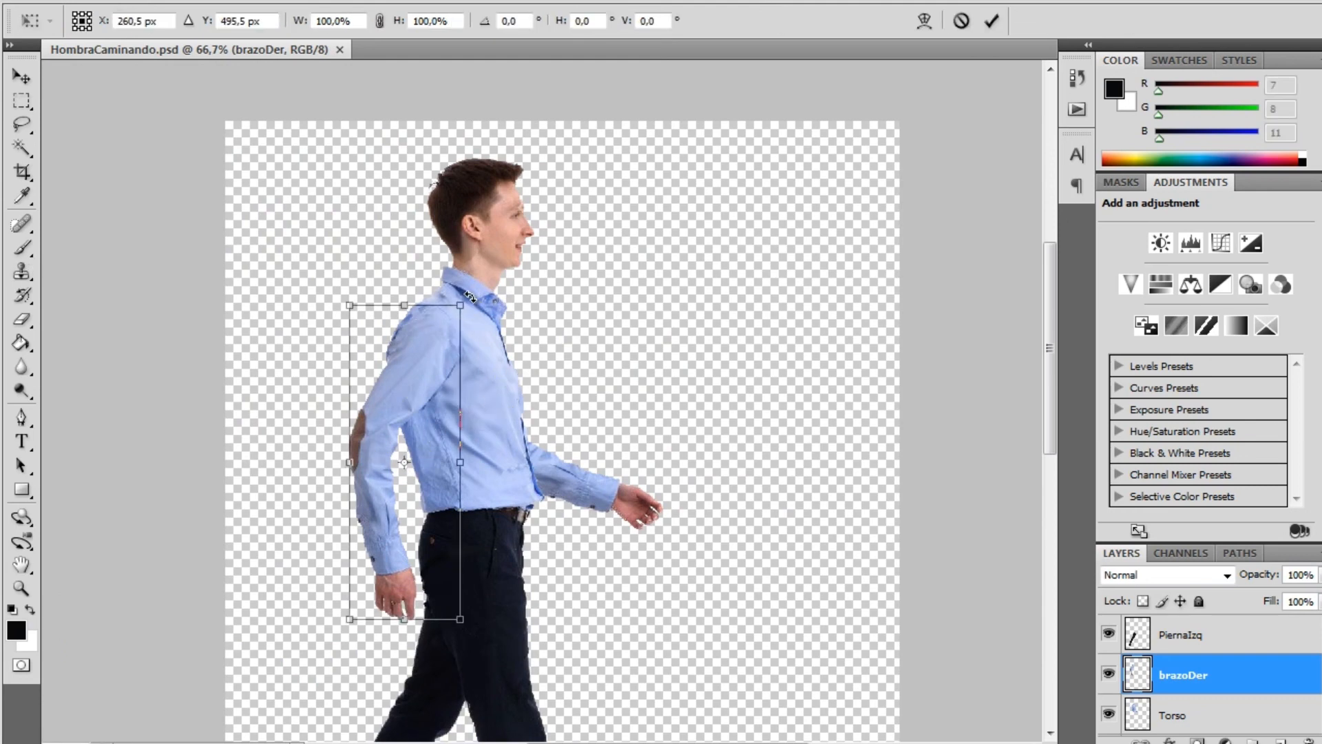
drag(472, 297, 393, 272)
drag(556, 324, 422, 281)
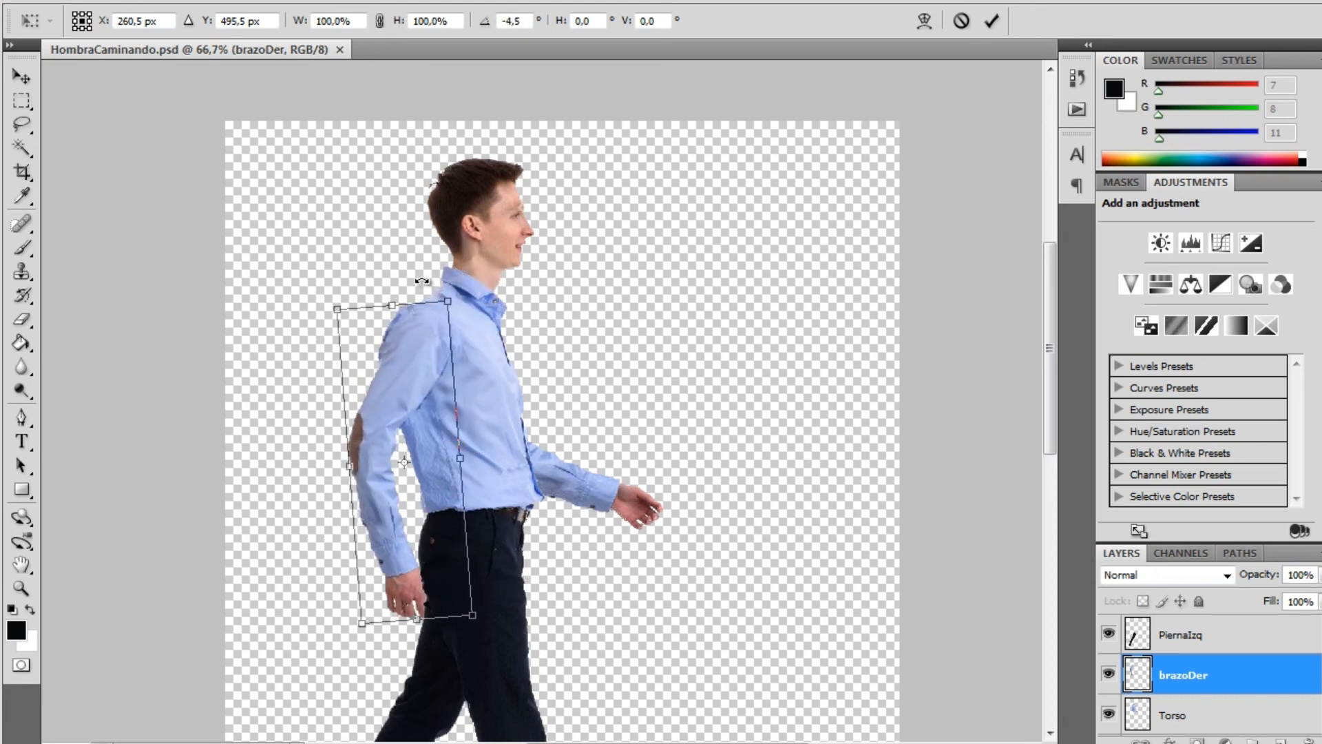
key(ctrl+z)
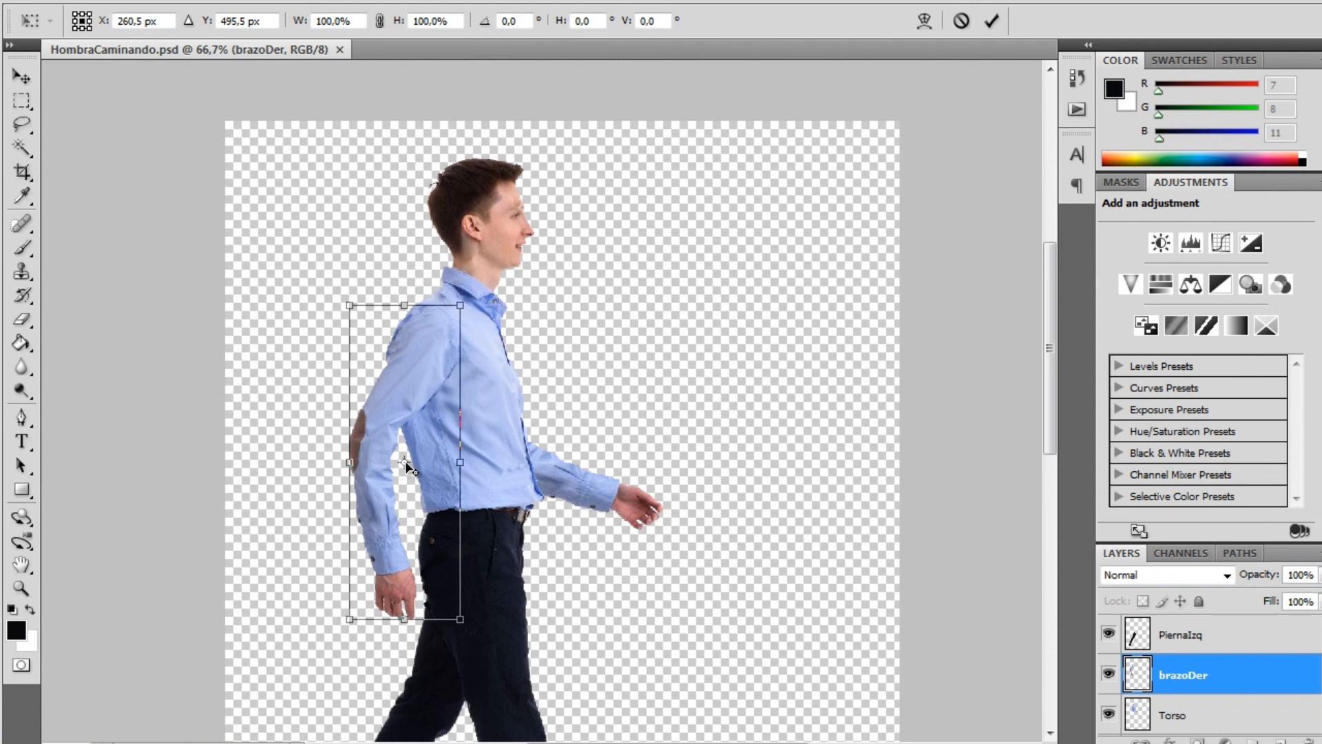
Step: Move the Free Transform reference point of brazoDer to the shoulder joint and close the transform
drag(403, 461, 436, 330)
drag(434, 329, 430, 329)
key(Return)
key(s)
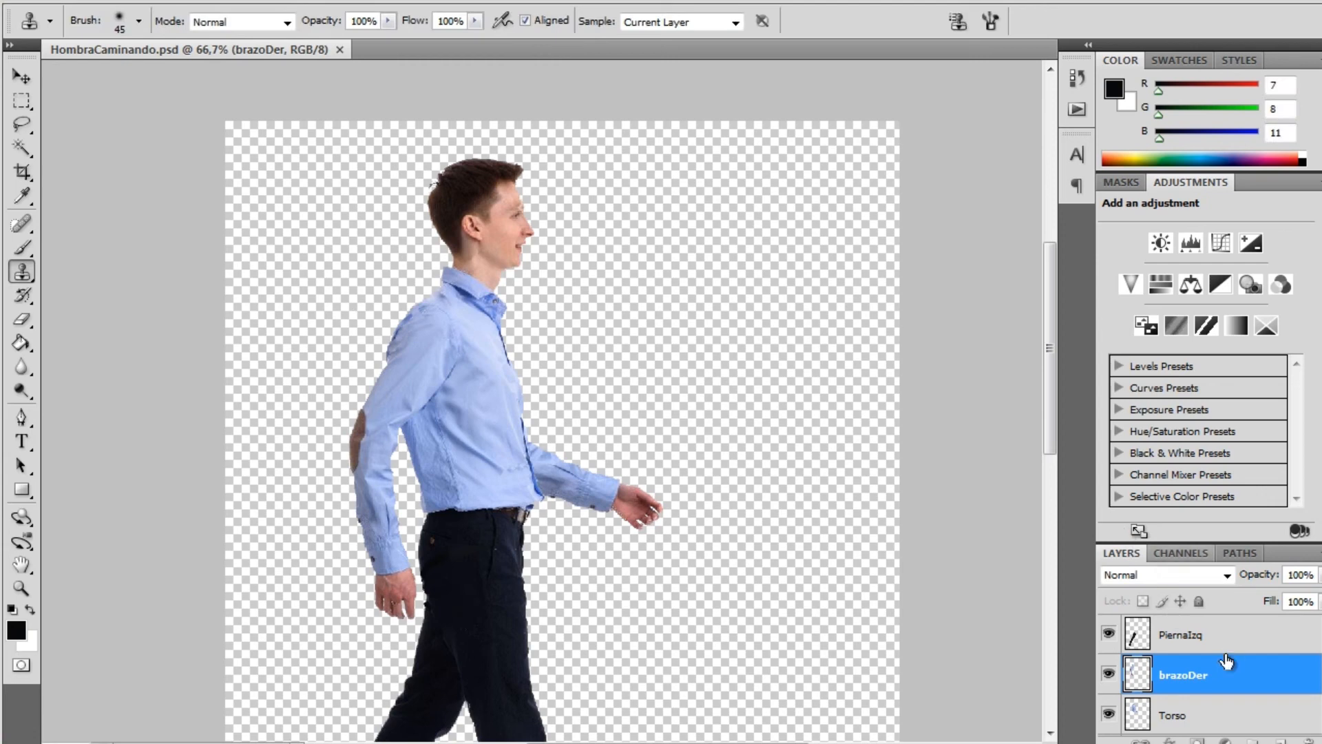
Step: Move the brazoDer layer directly below Cabeza and rotate the arm about 24.9° backward around the shoulder with Free Transform
scroll(1229, 675, up, 1)
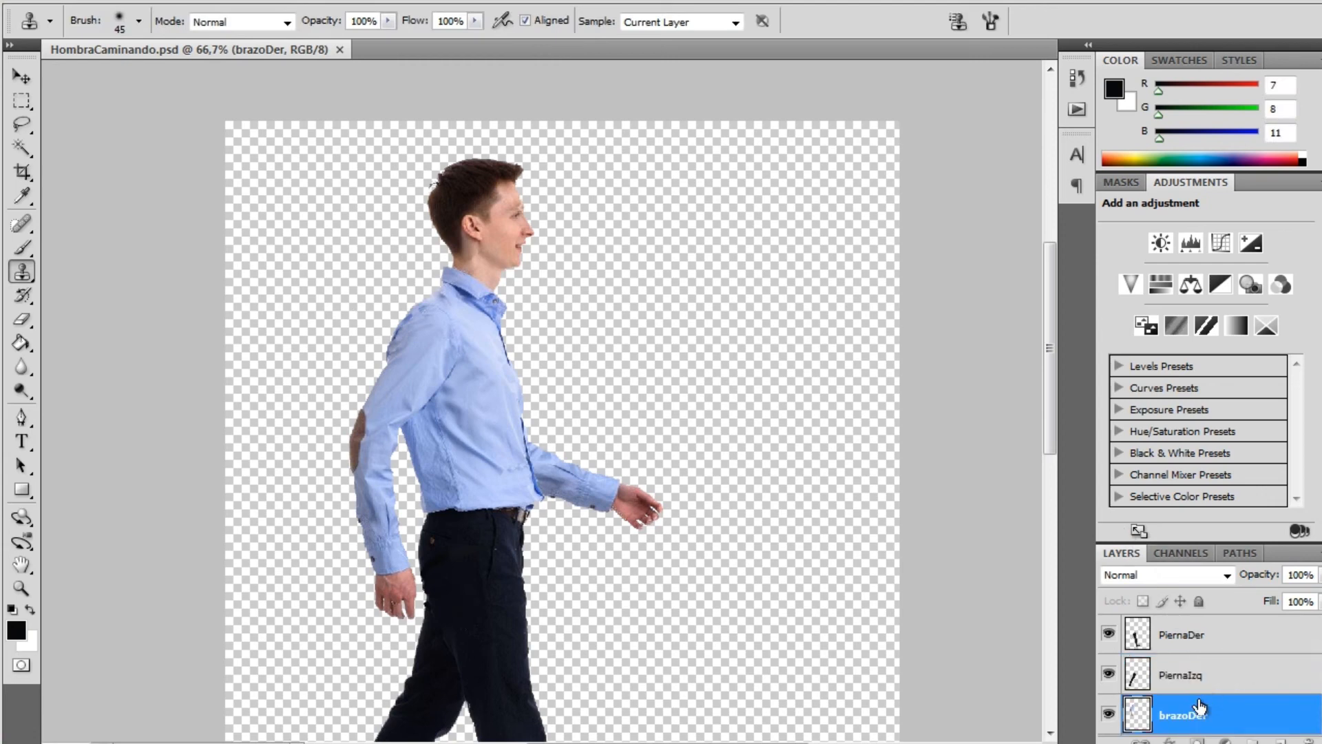
drag(1196, 709, 1213, 644)
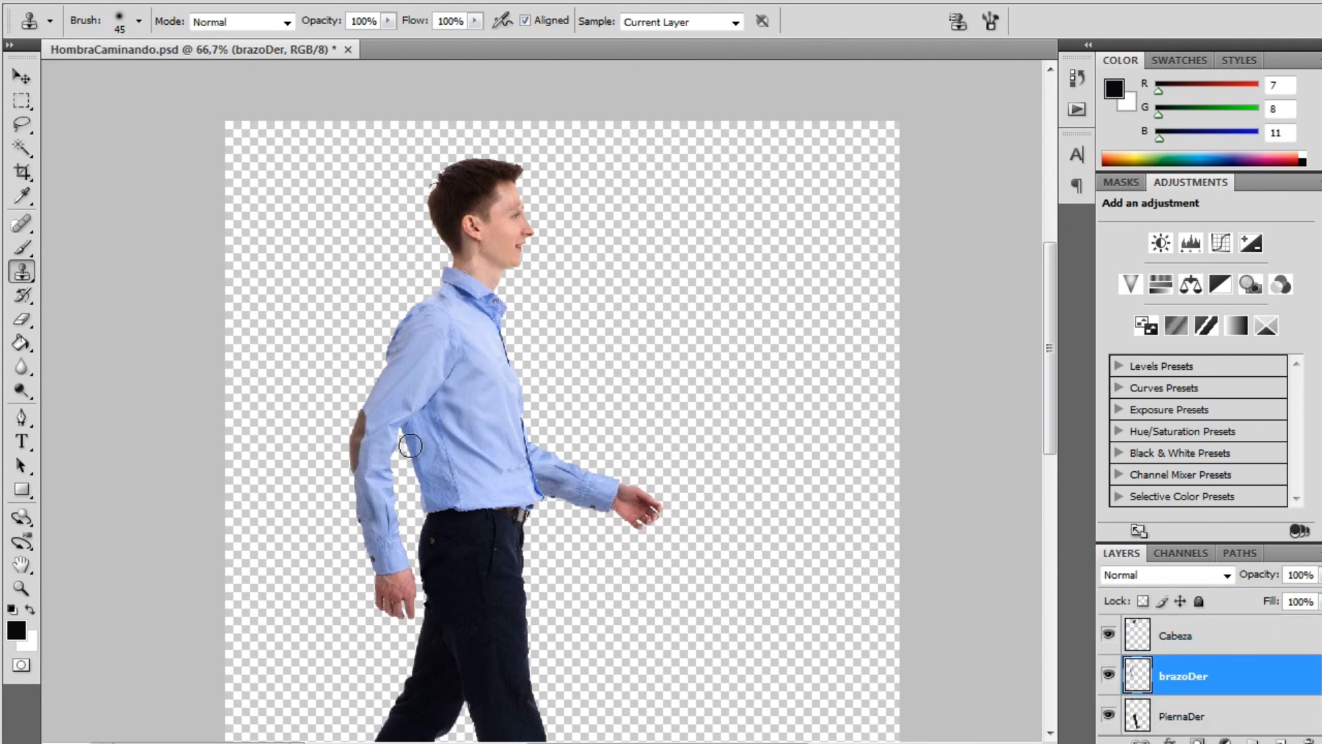
key(ctrl+t)
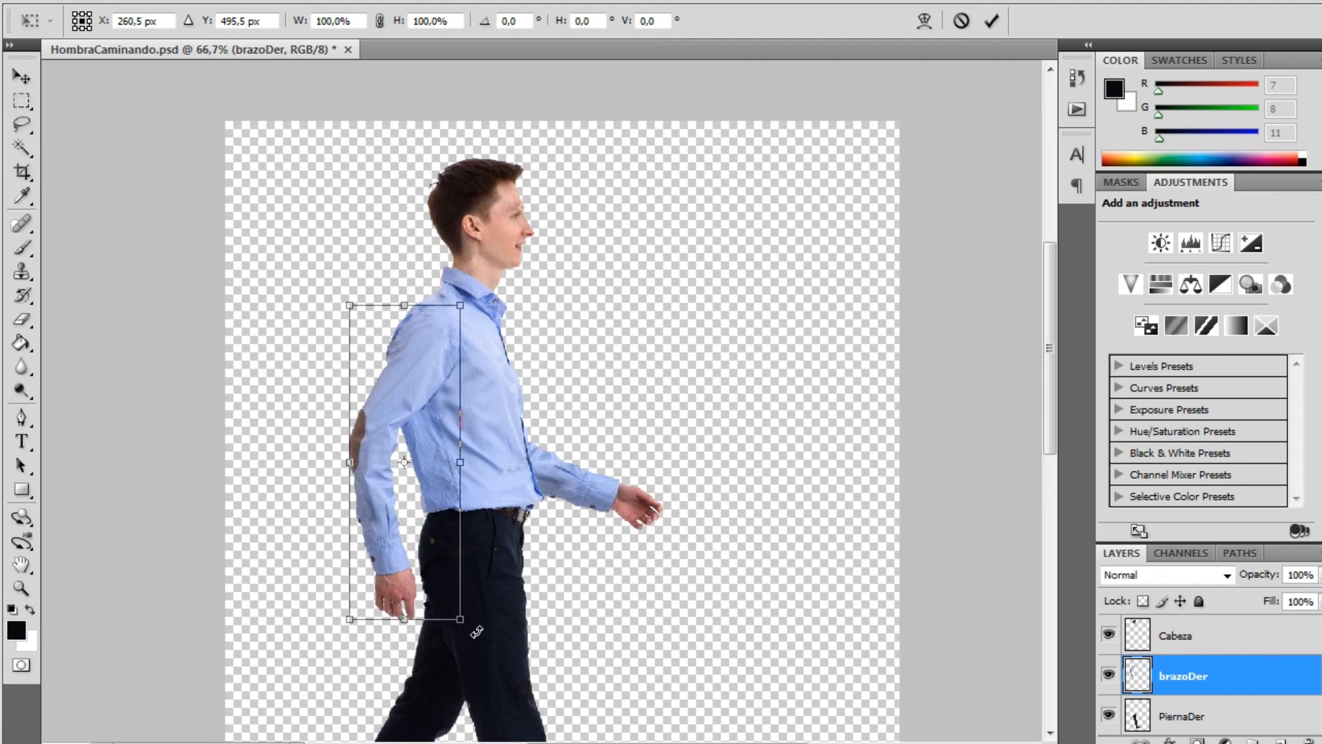
drag(477, 630, 561, 603)
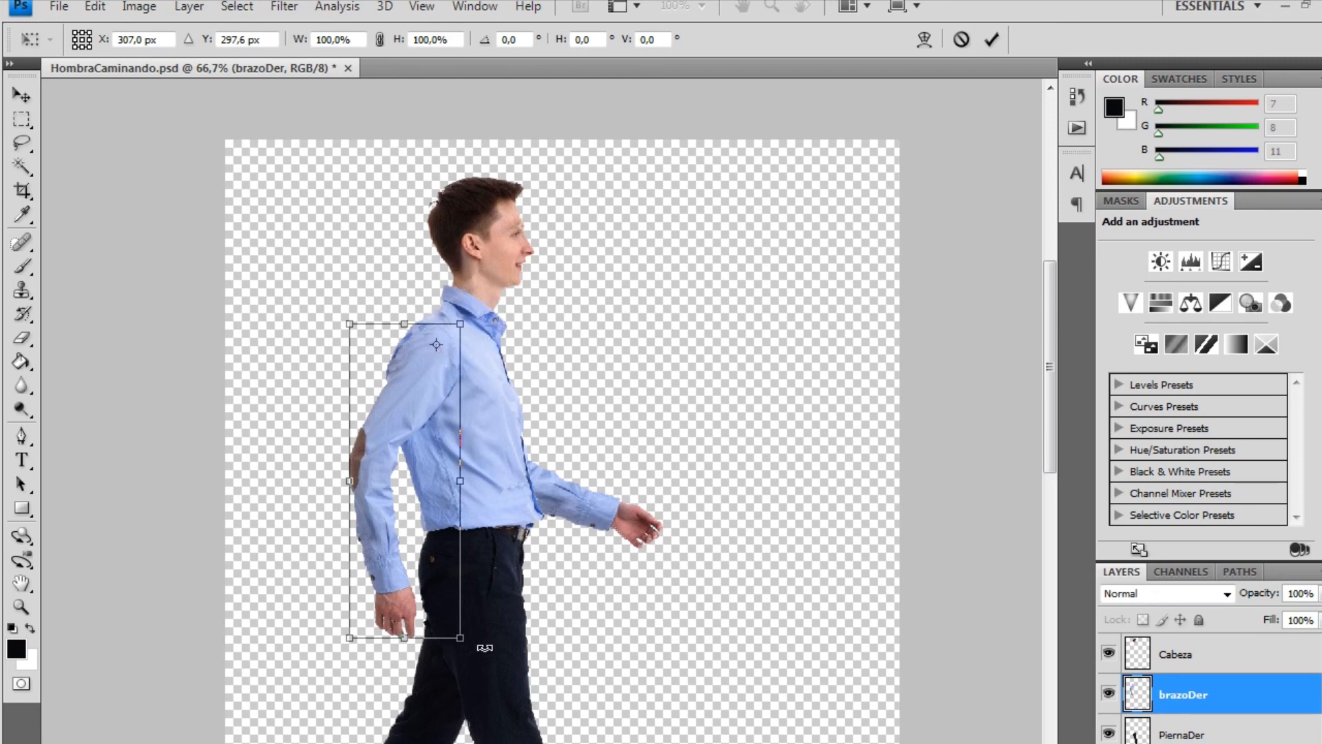
drag(471, 652, 375, 502)
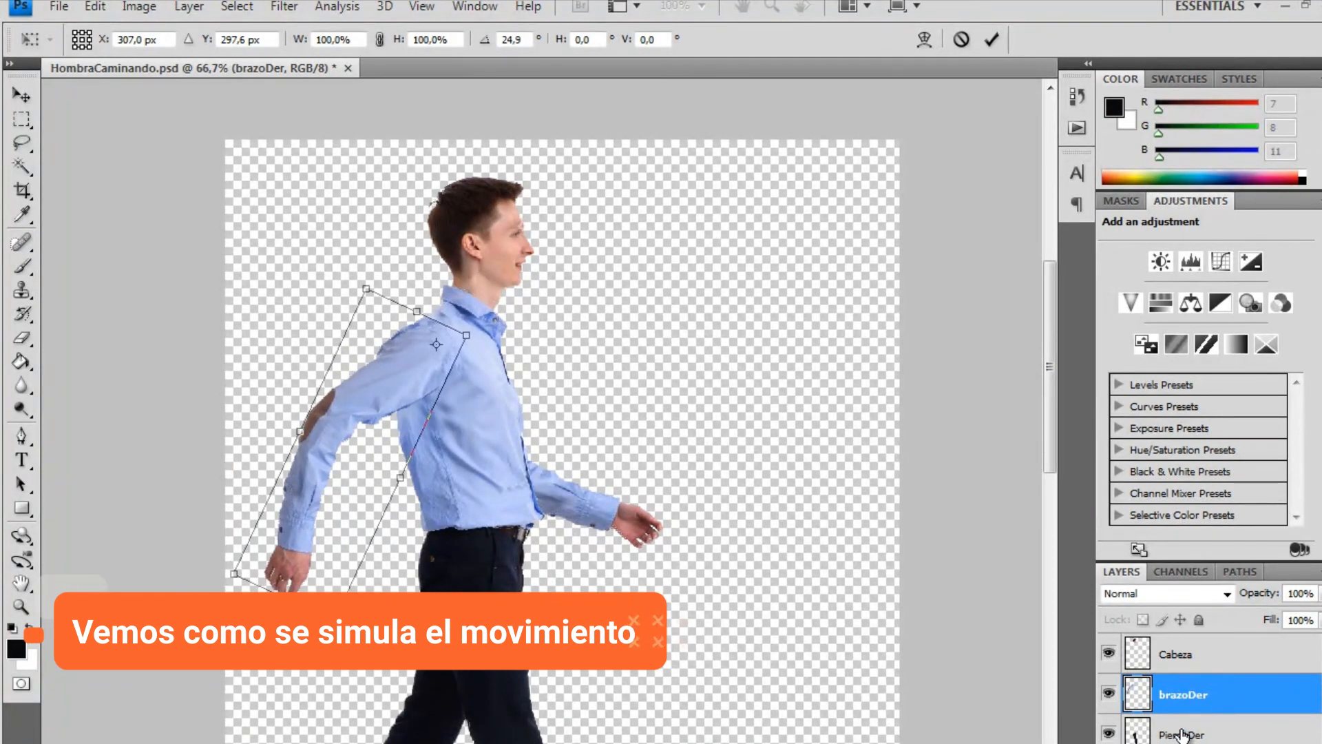
scroll(1312, 703, down, 2)
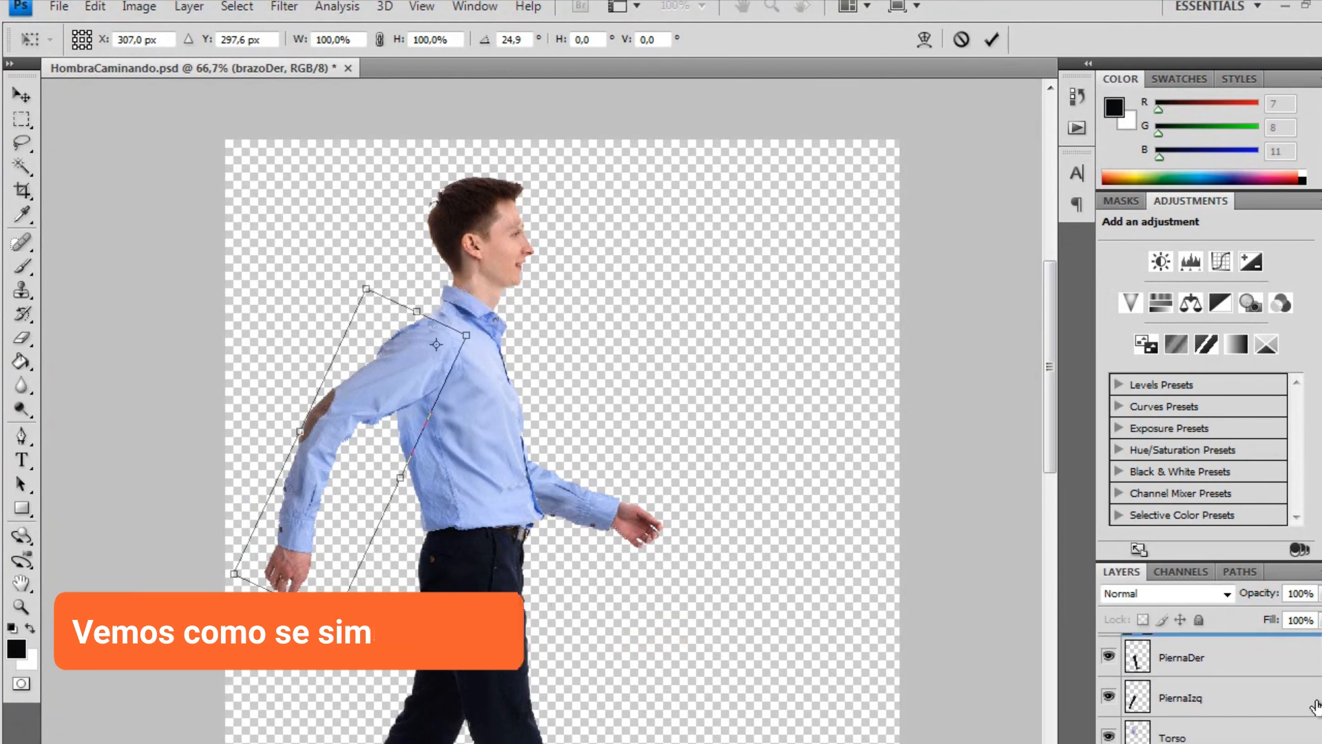
scroll(1219, 709, down, 2)
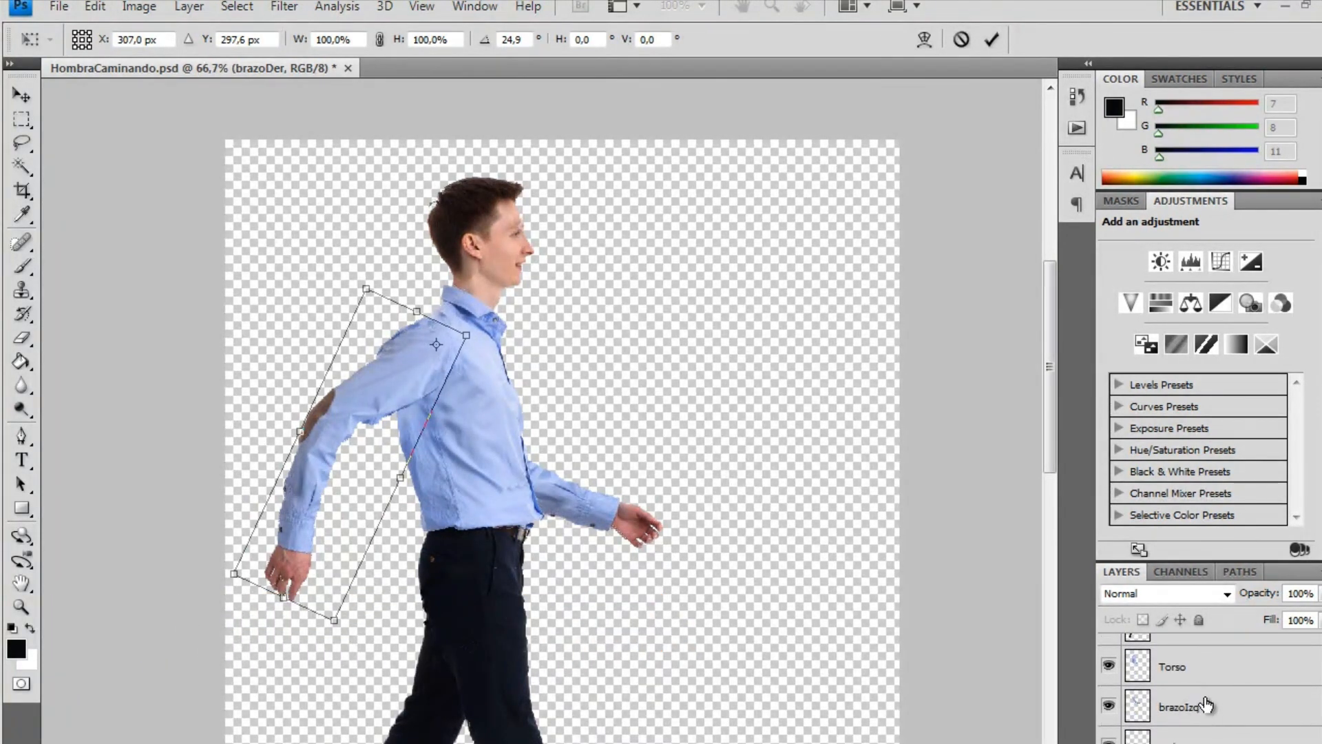
key(s)
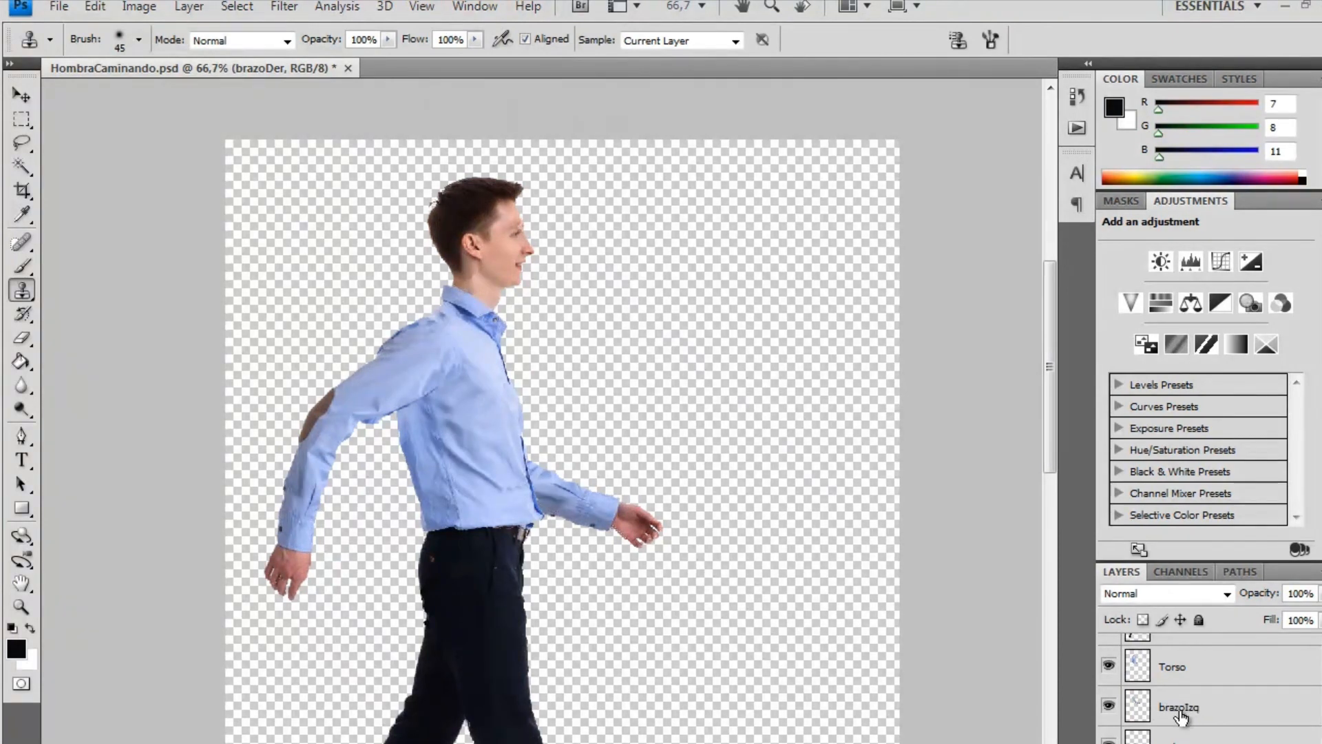
Step: Rotate the brazoIzq arm about -21.7° with Free Transform, using a reference point placed at the shoulder
click(1190, 713)
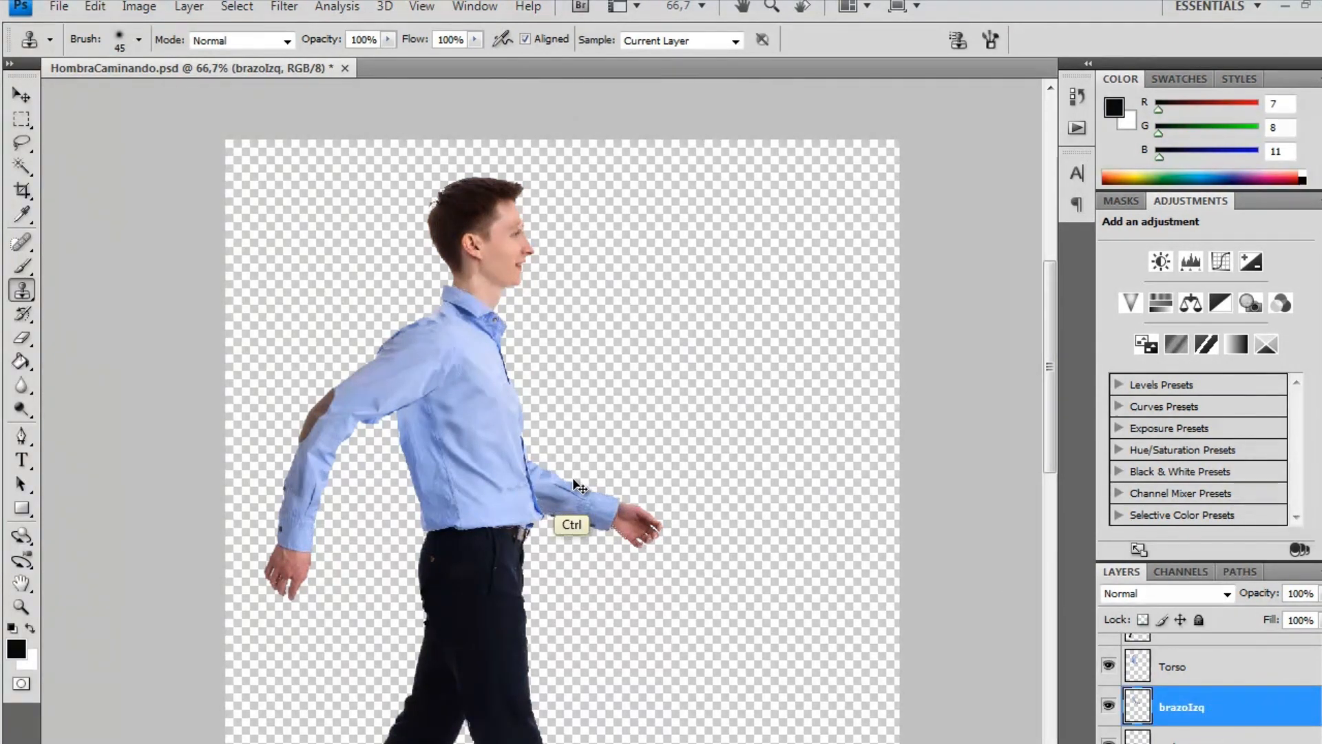
key(ctrl+t)
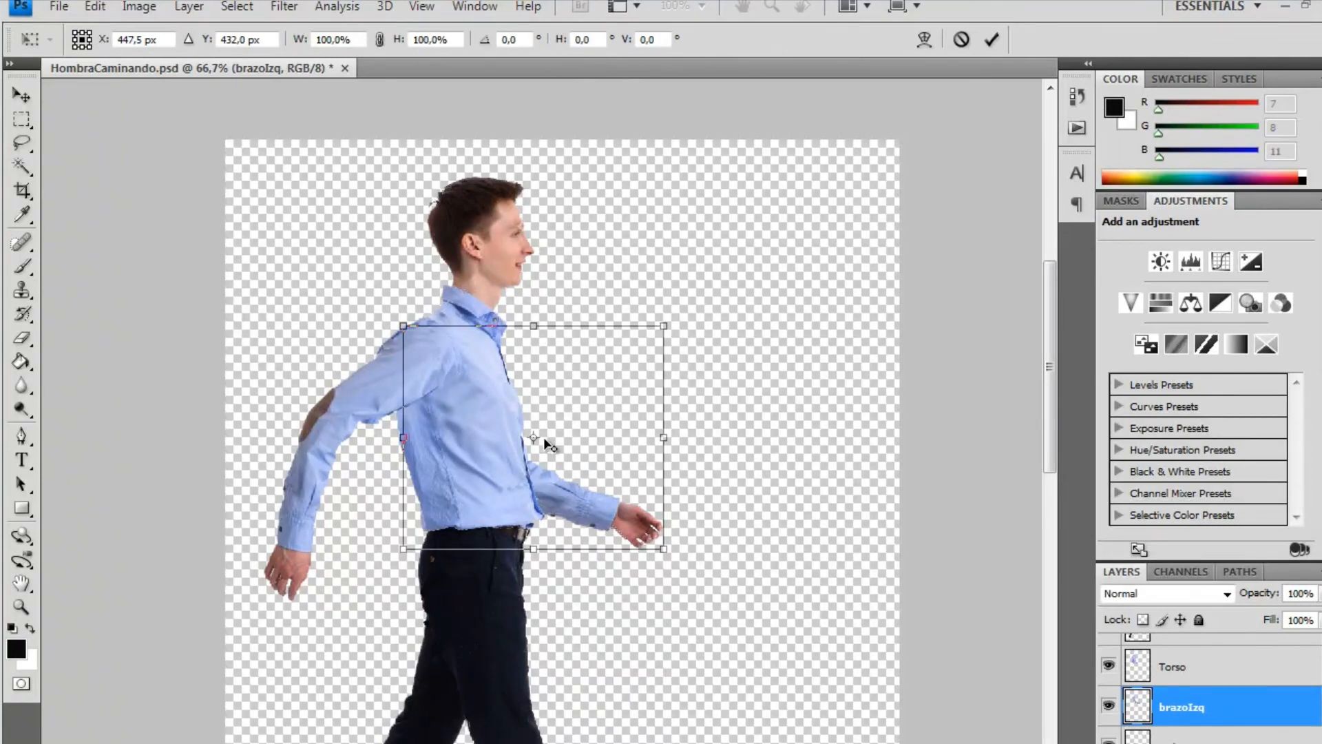
drag(534, 438, 435, 347)
drag(686, 312, 761, 198)
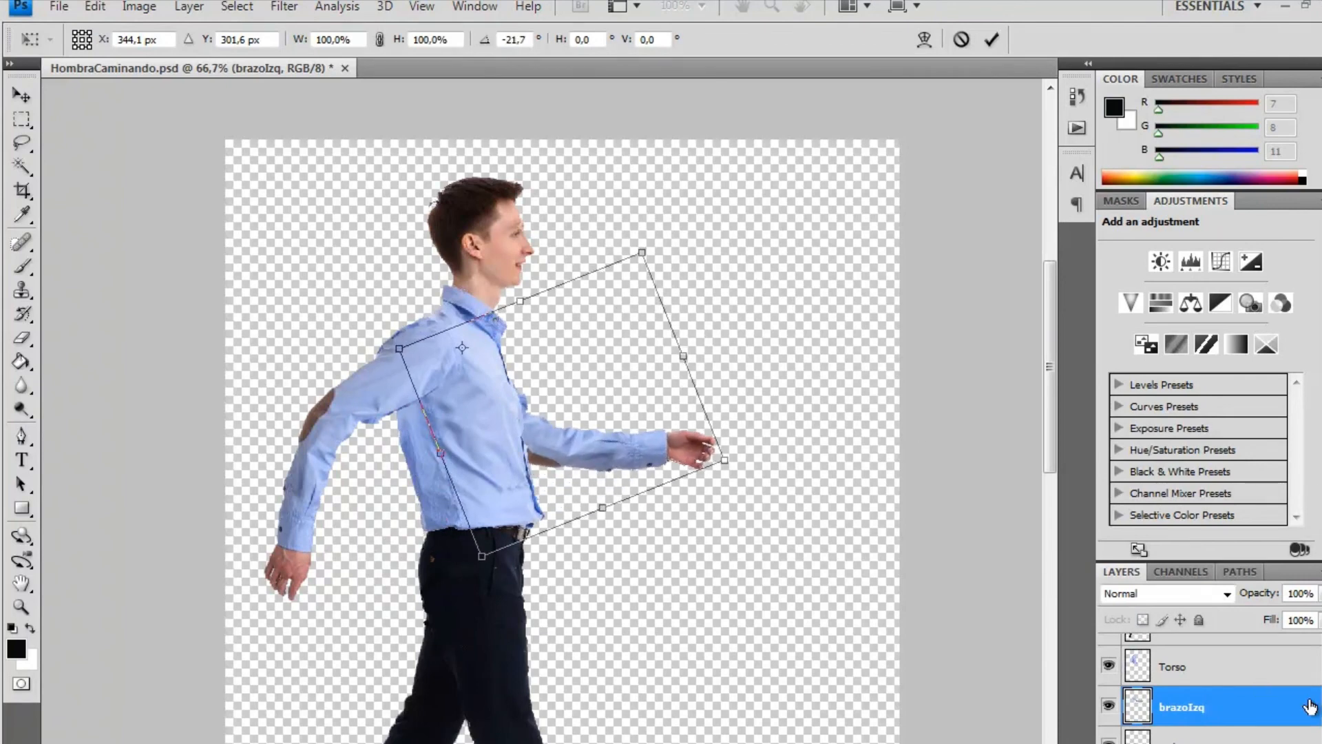
scroll(1155, 666, up, 5)
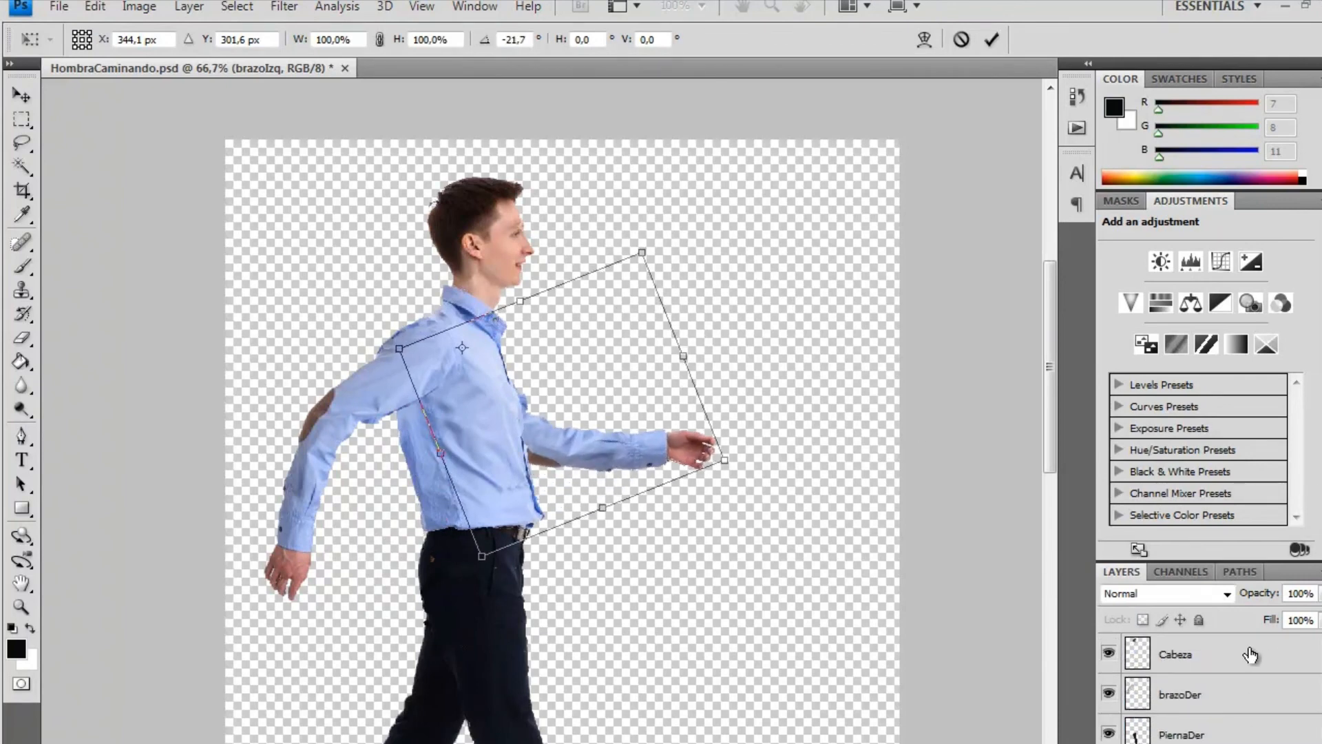
key(Return)
key(s)
Step: Rotate the Cabeza layer about 5.1° around the base of the neck and move the layer directly below Torso
click(1171, 666)
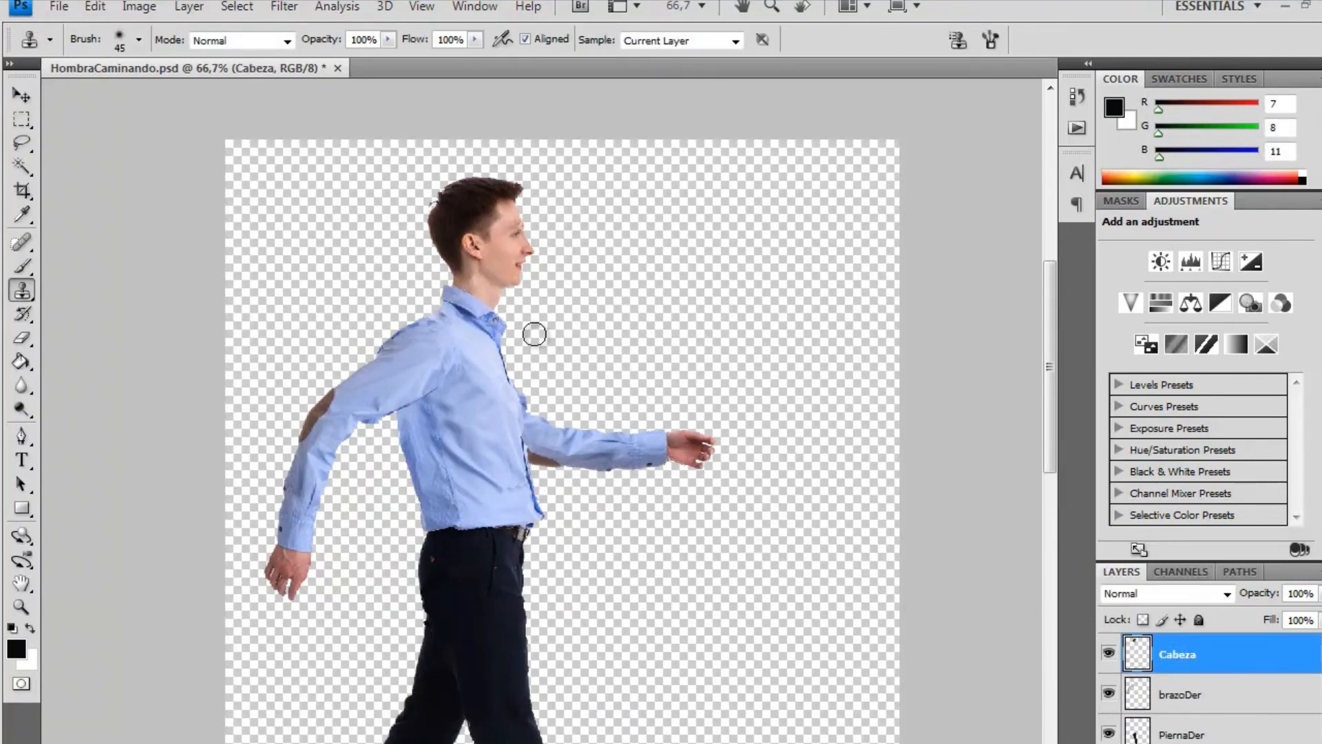
key(ctrl+t)
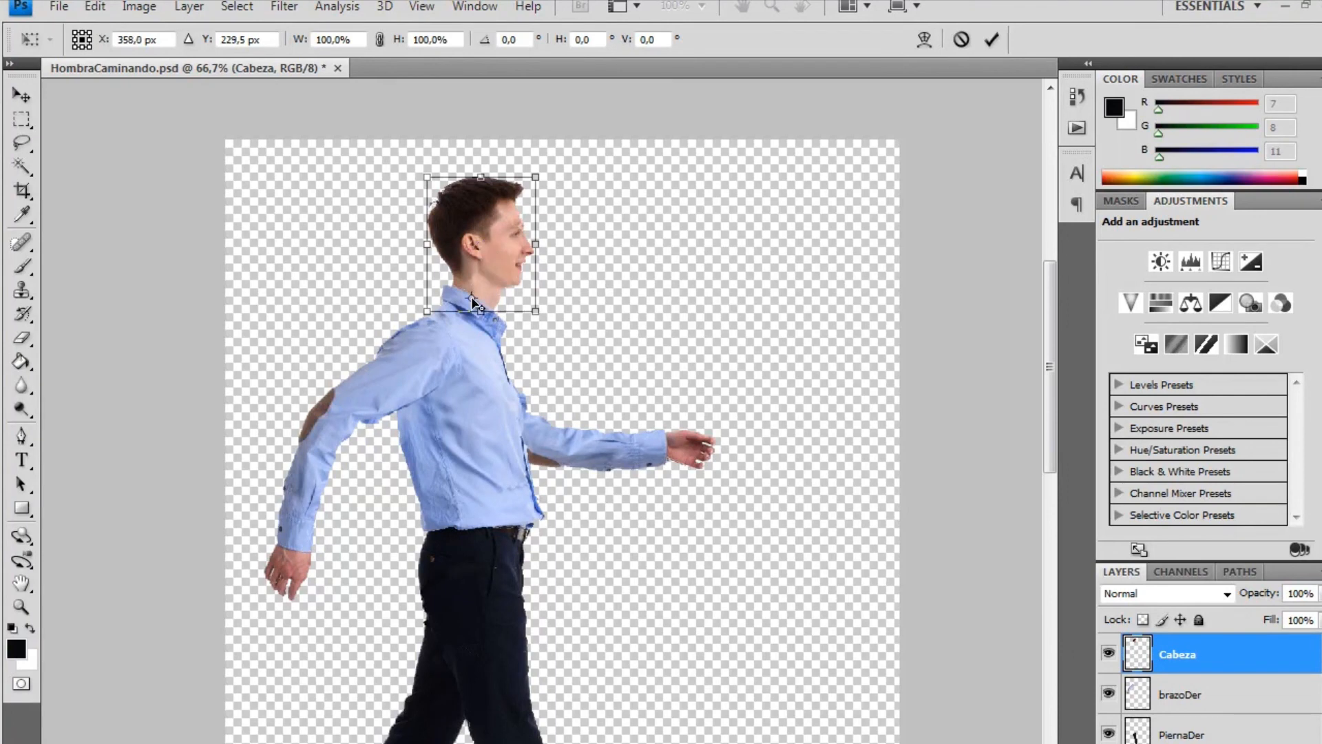
drag(472, 302, 473, 302)
drag(556, 165, 508, 249)
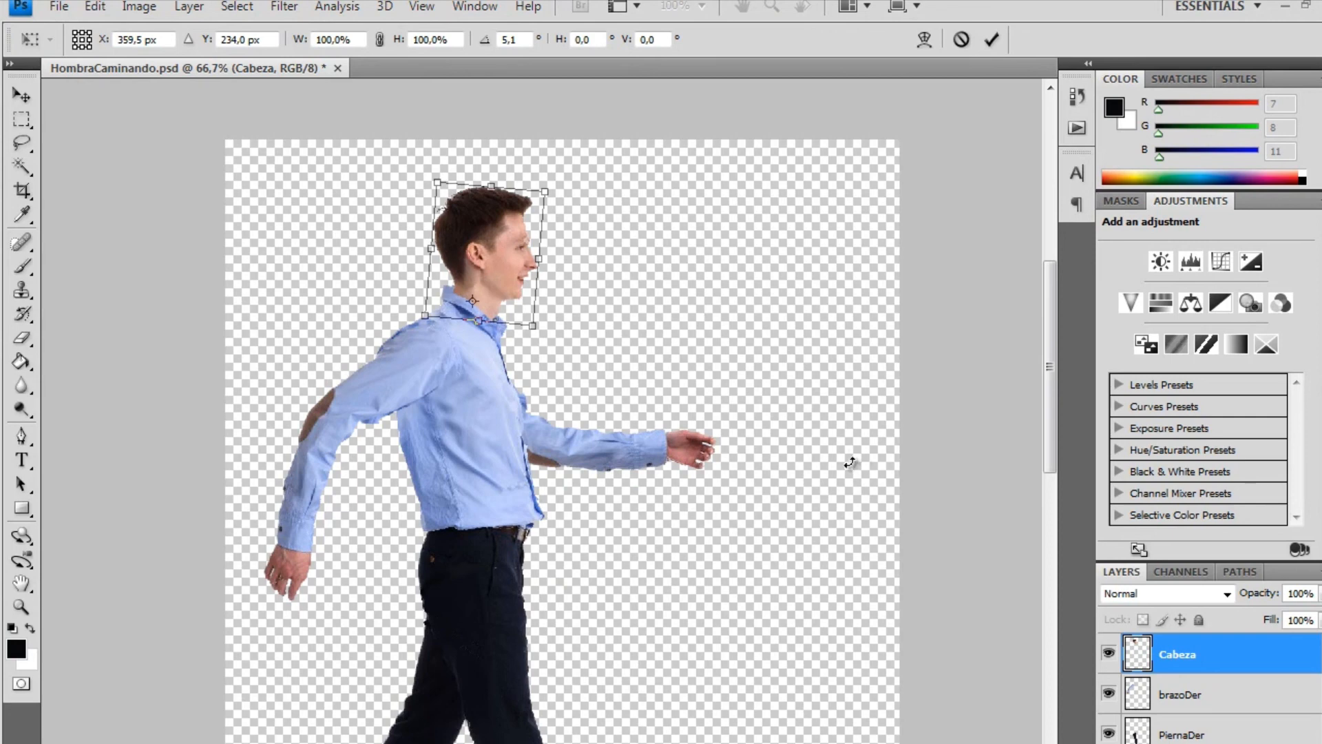
key(Return)
mouse_move(1321, 659)
mouse_down()
mouse_move(1321, 678)
mouse_move(1321, 649)
mouse_up()
mouse_move(1206, 668)
mouse_down()
mouse_move(1181, 665)
mouse_move(1179, 737)
mouse_move(1204, 685)
mouse_up()
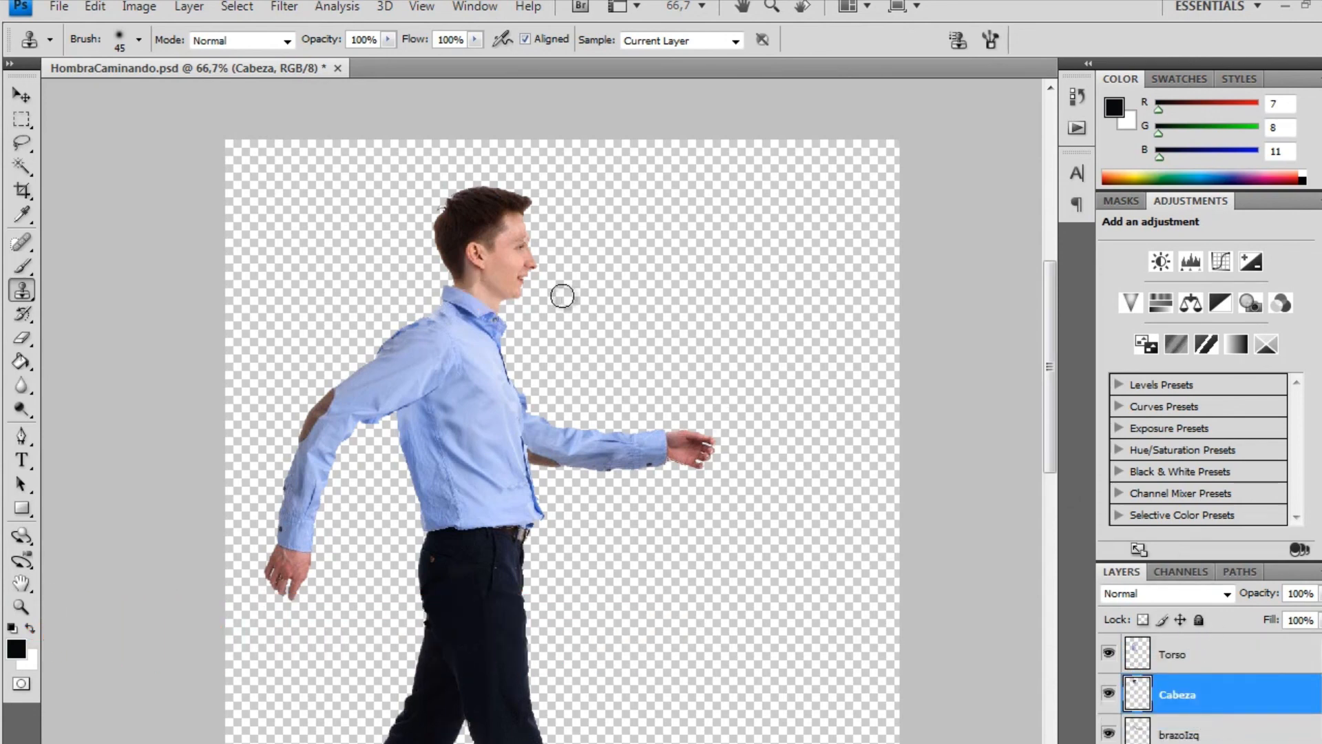
Step: Tilt the head on the Cabeza layer further forward with Free Transform, shifting the reference point to the neck, and apply it
key(ctrl+t)
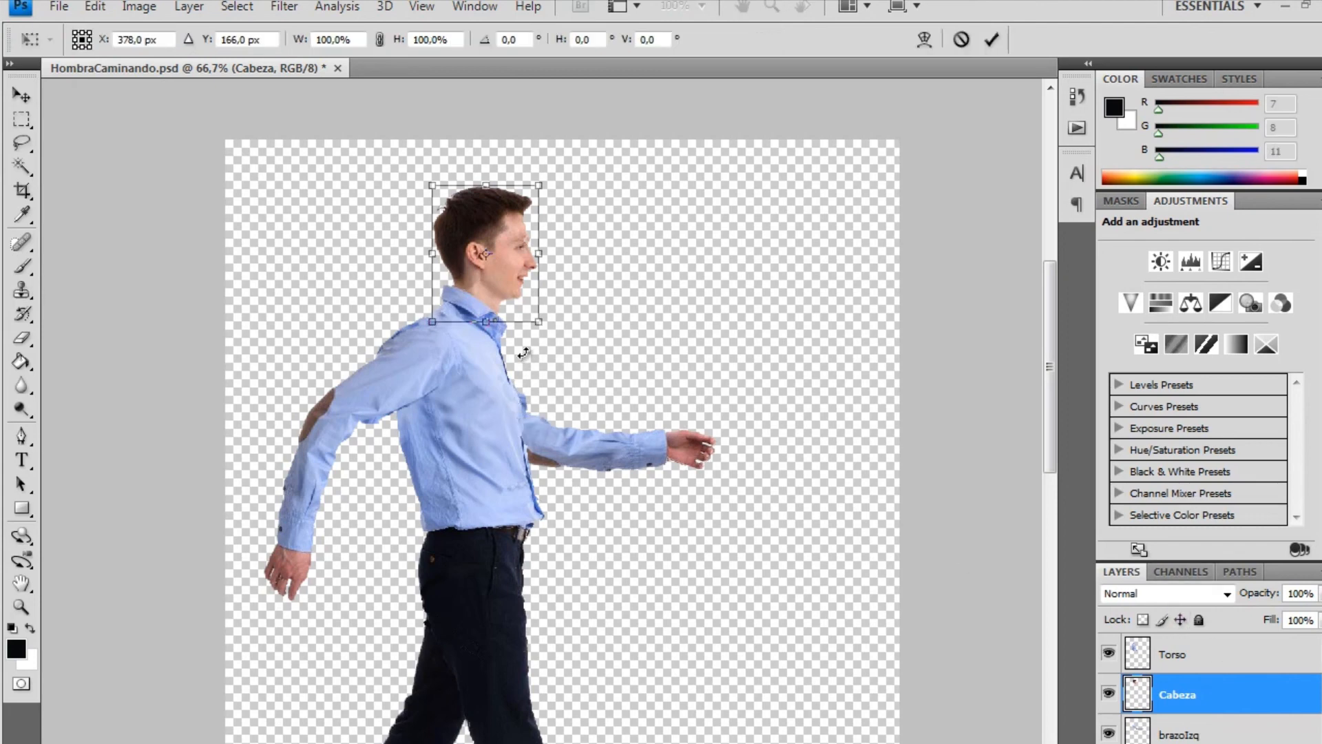
mouse_move(564, 330)
mouse_down()
mouse_move(540, 361)
mouse_move(554, 351)
mouse_up()
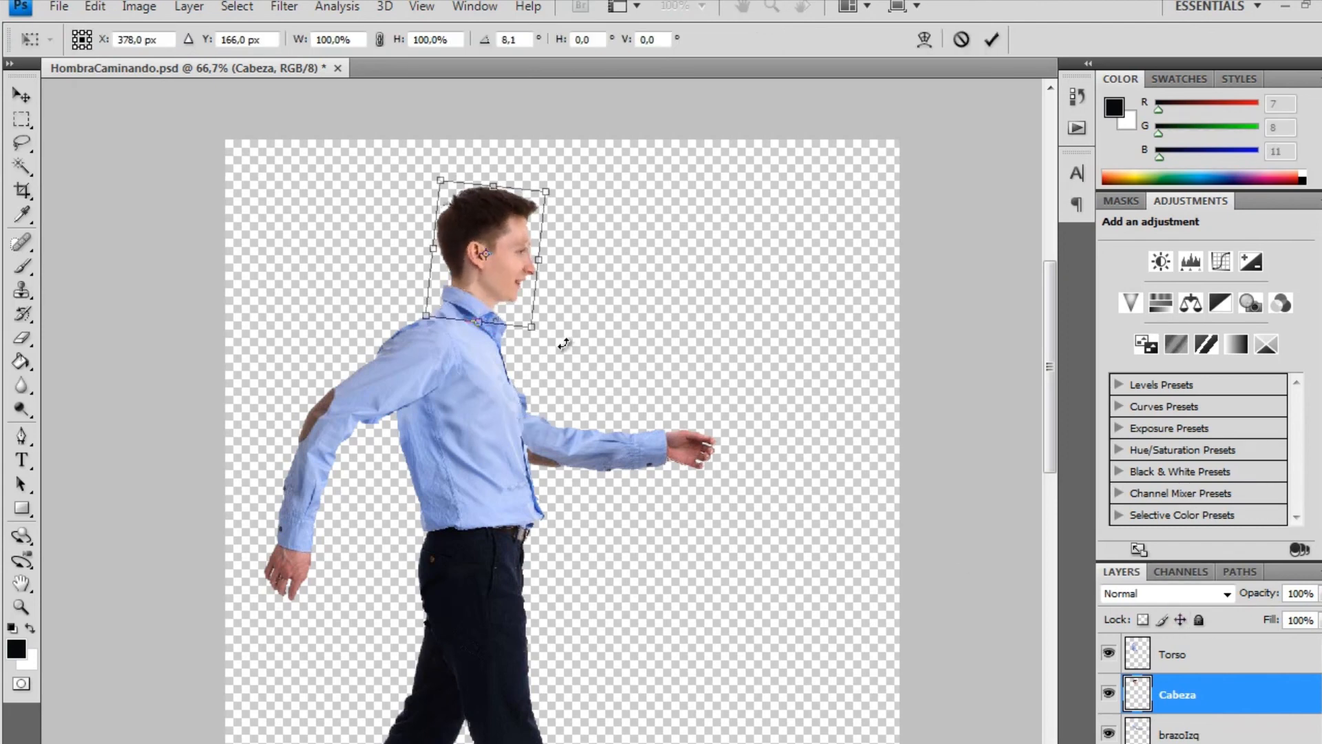
key(ctrl+s)
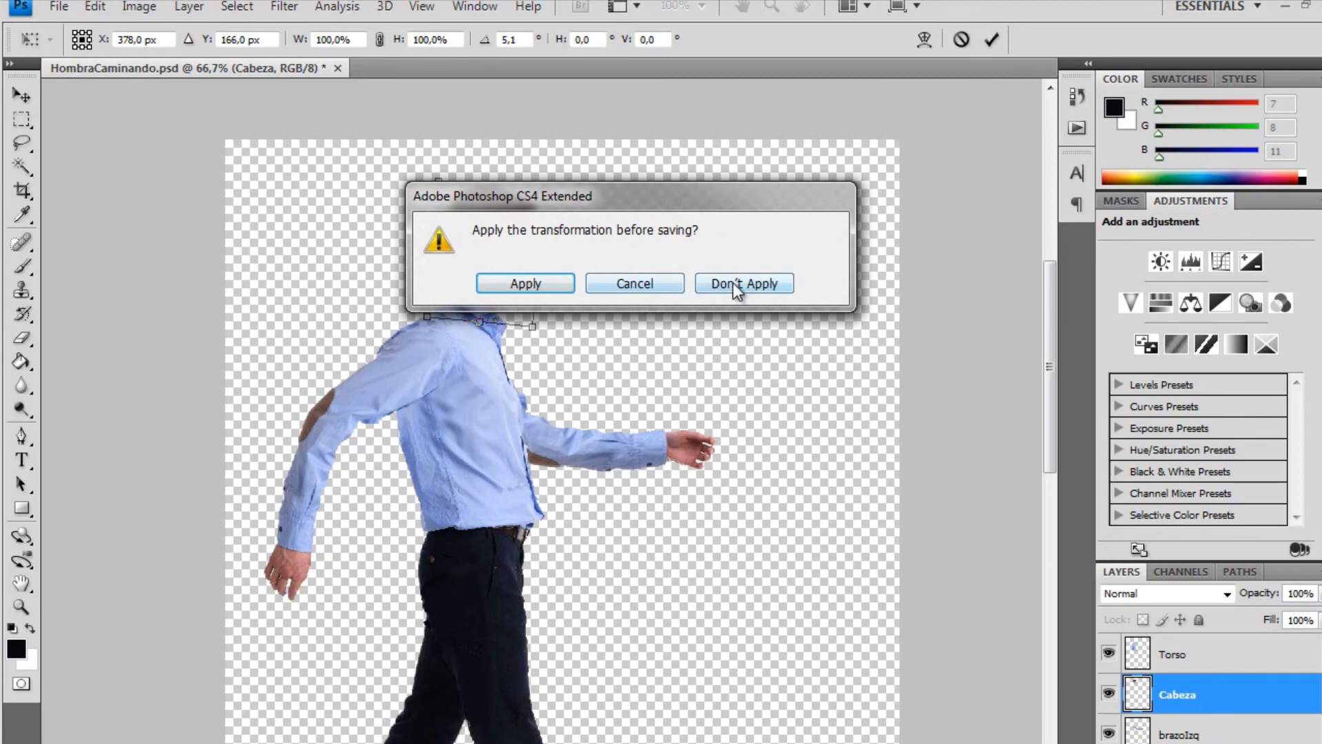
click(634, 283)
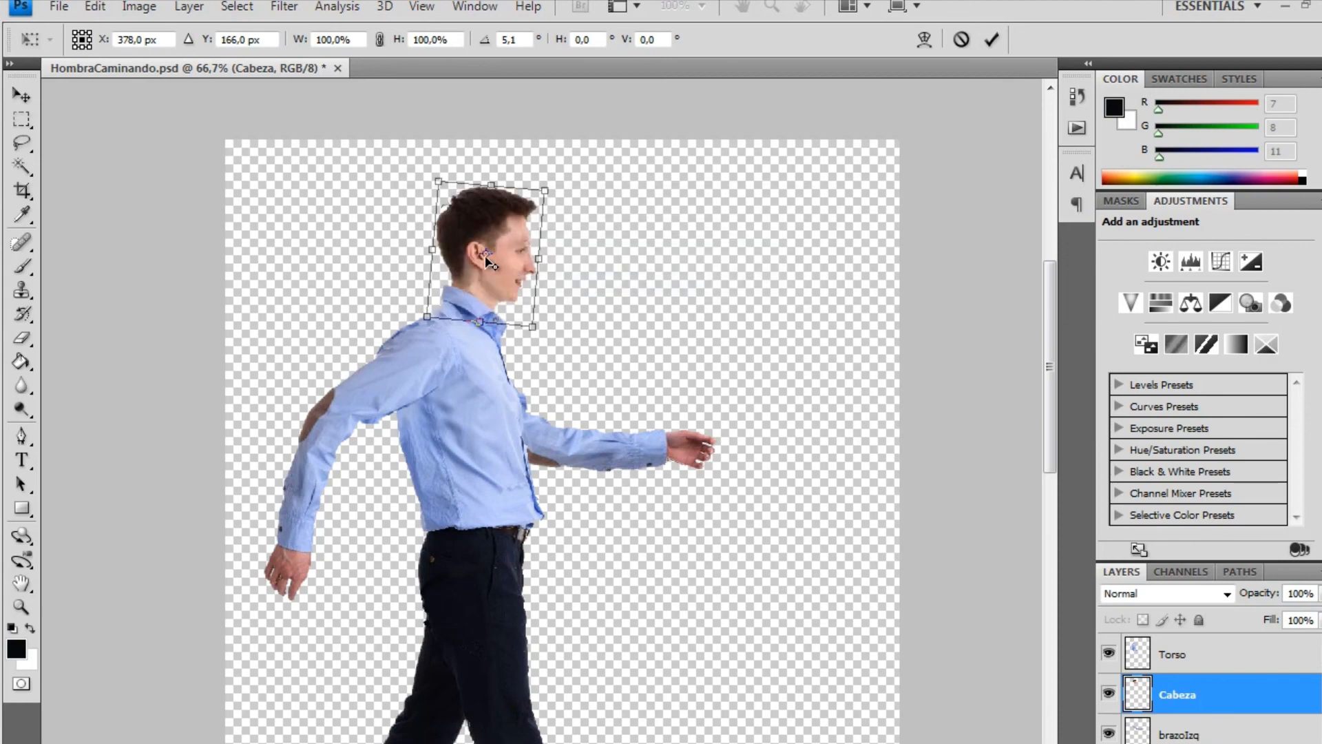
drag(472, 287, 469, 316)
mouse_move(554, 338)
mouse_down()
mouse_move(534, 346)
mouse_move(574, 334)
mouse_move(598, 372)
mouse_move(609, 354)
mouse_move(551, 326)
mouse_move(561, 357)
mouse_move(569, 350)
mouse_up()
key(Return)
key(s)
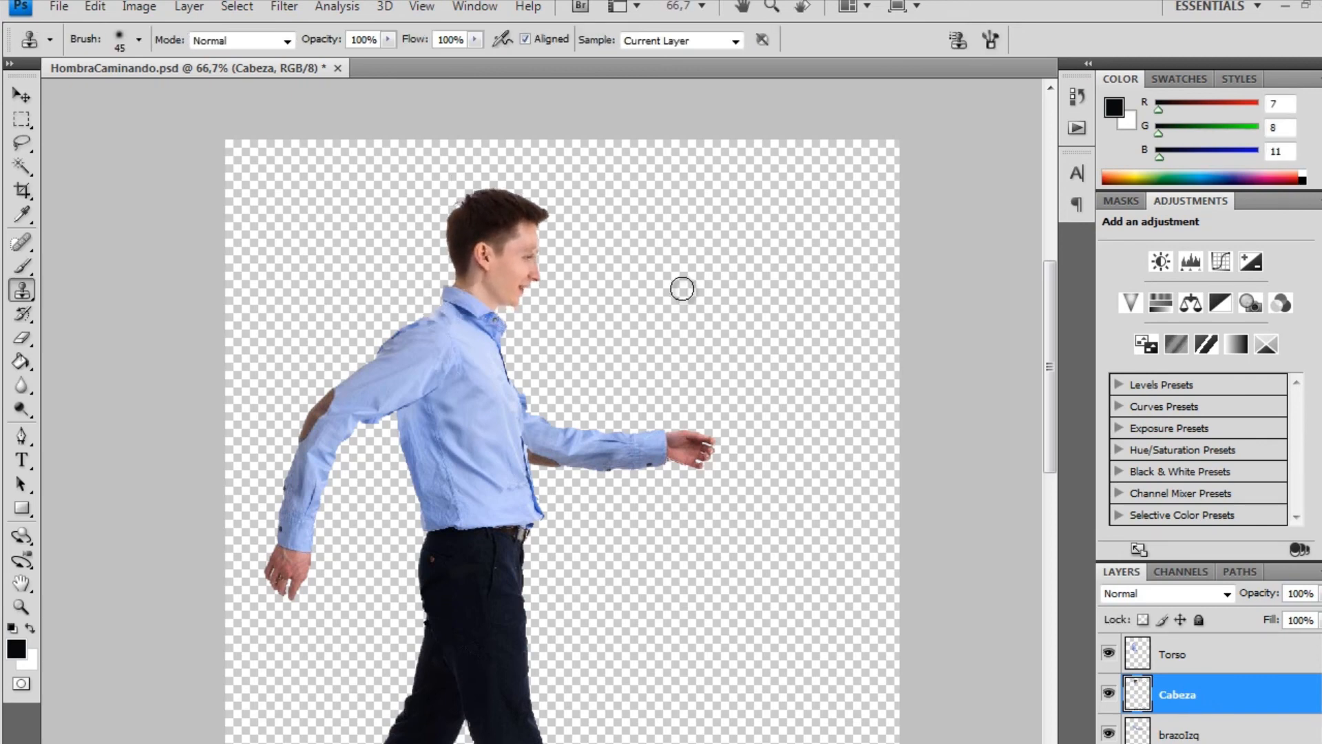
Step: Save the document as HombraCaminando in Photoshop PSD format with layers, replacing the existing file and keeping Maximize compatibility on
click(59, 6)
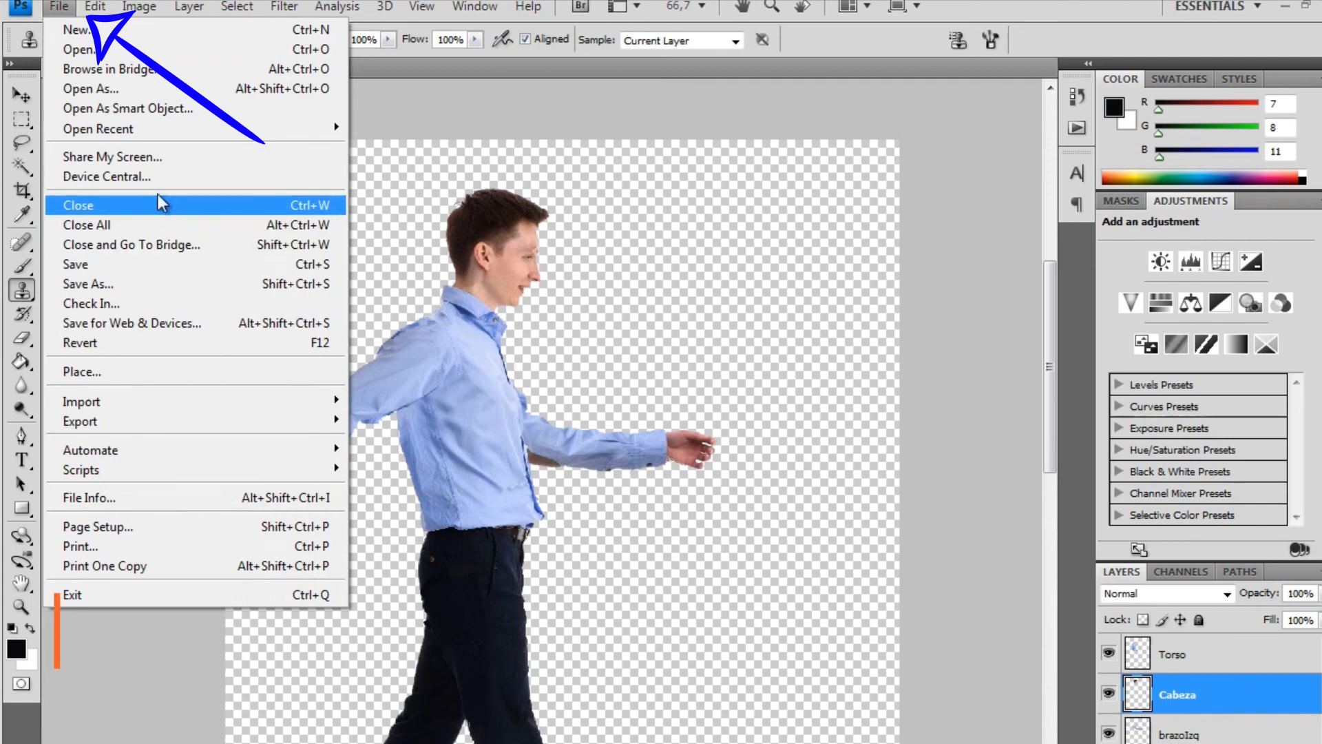
click(117, 284)
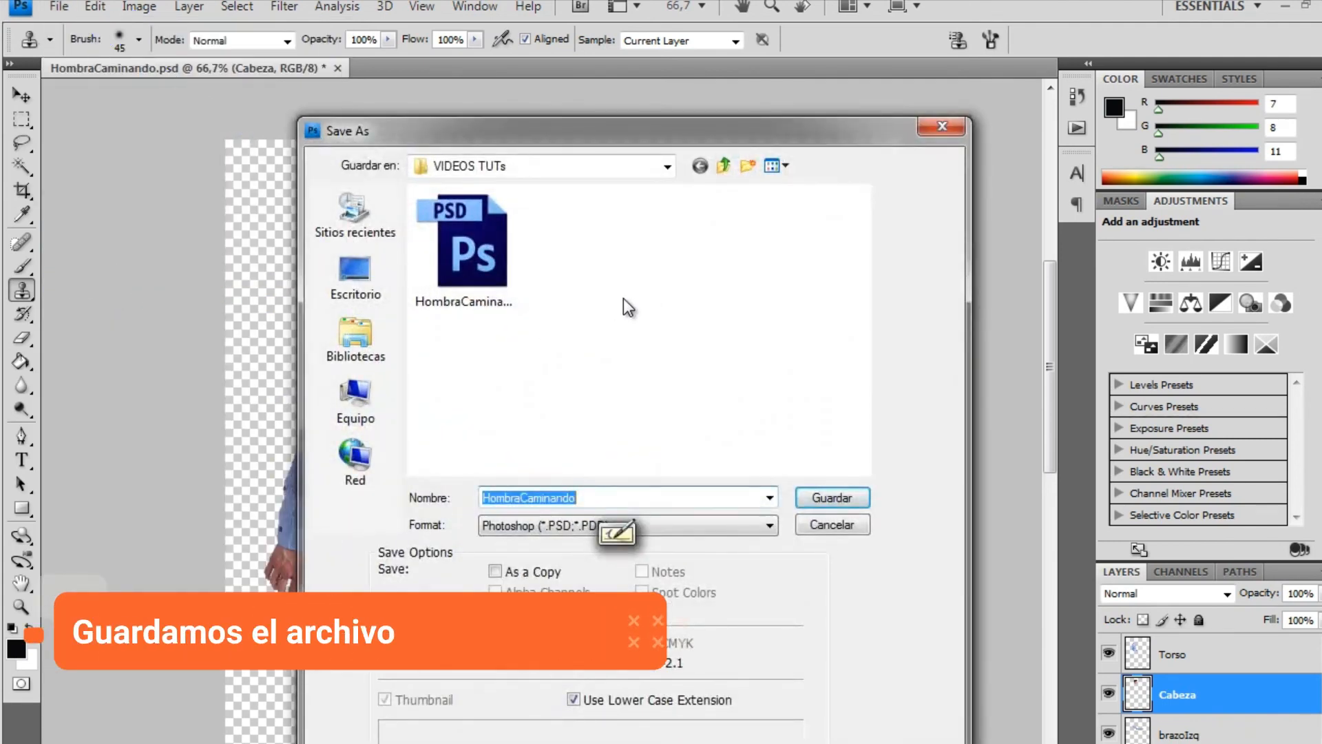
click(826, 496)
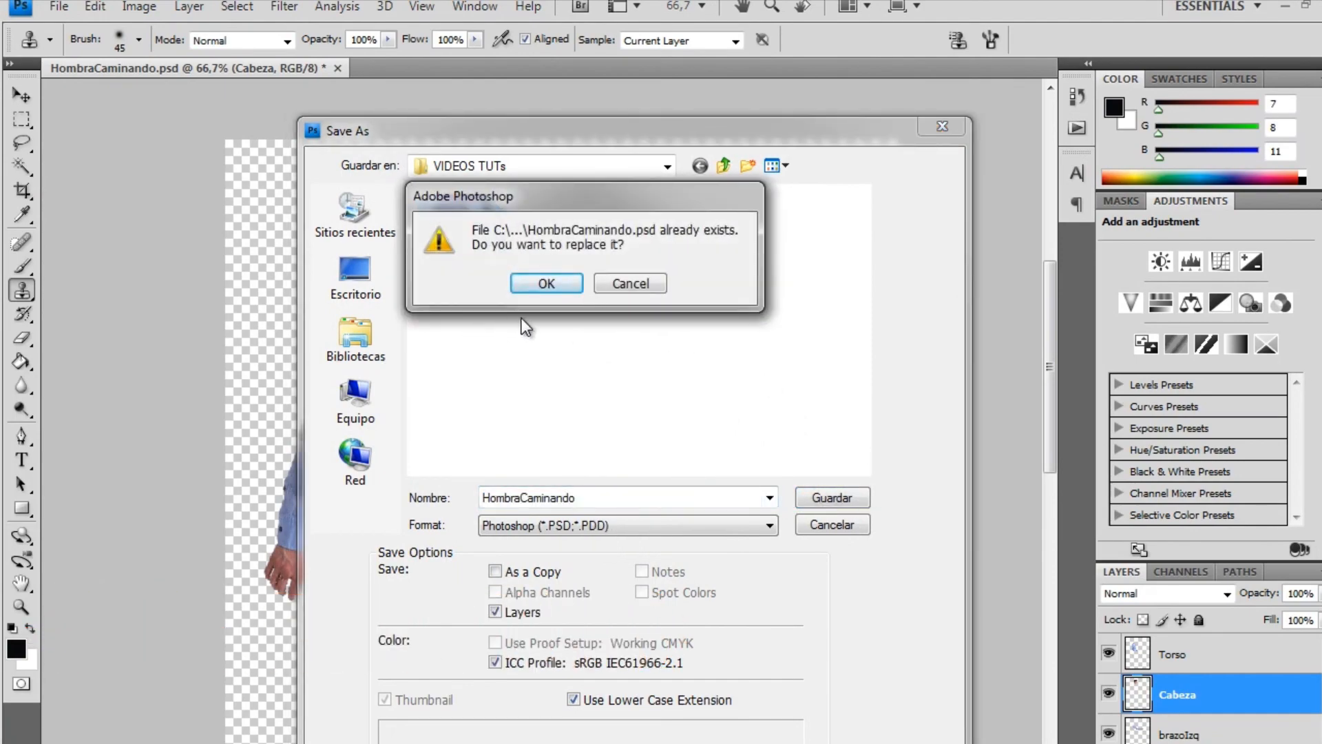
click(556, 283)
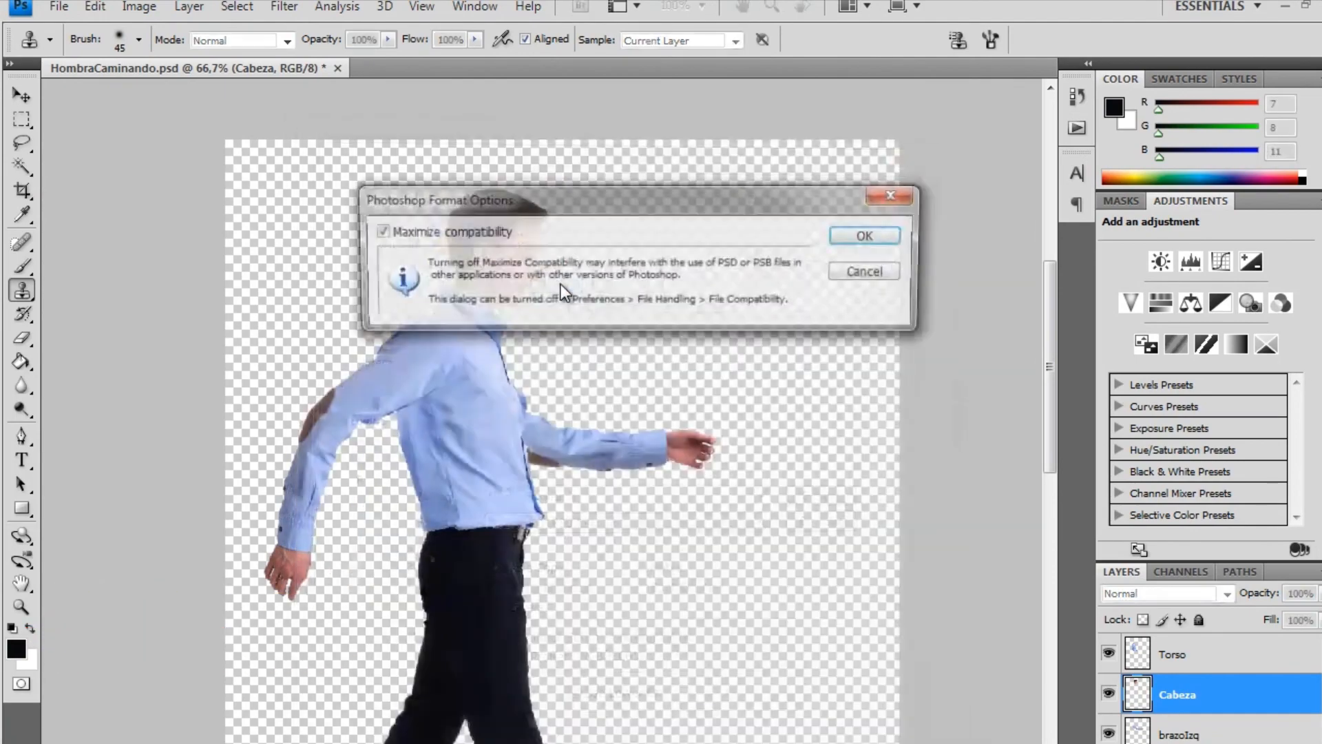
click(864, 234)
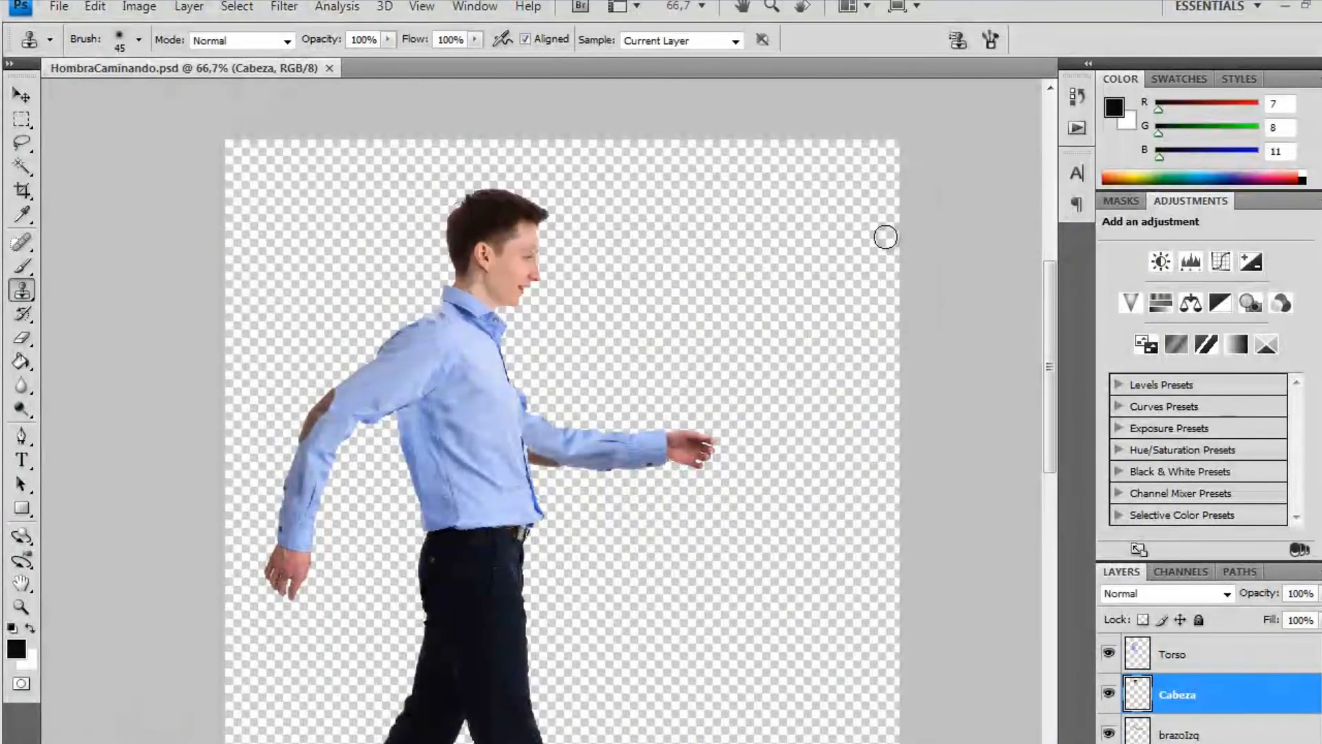